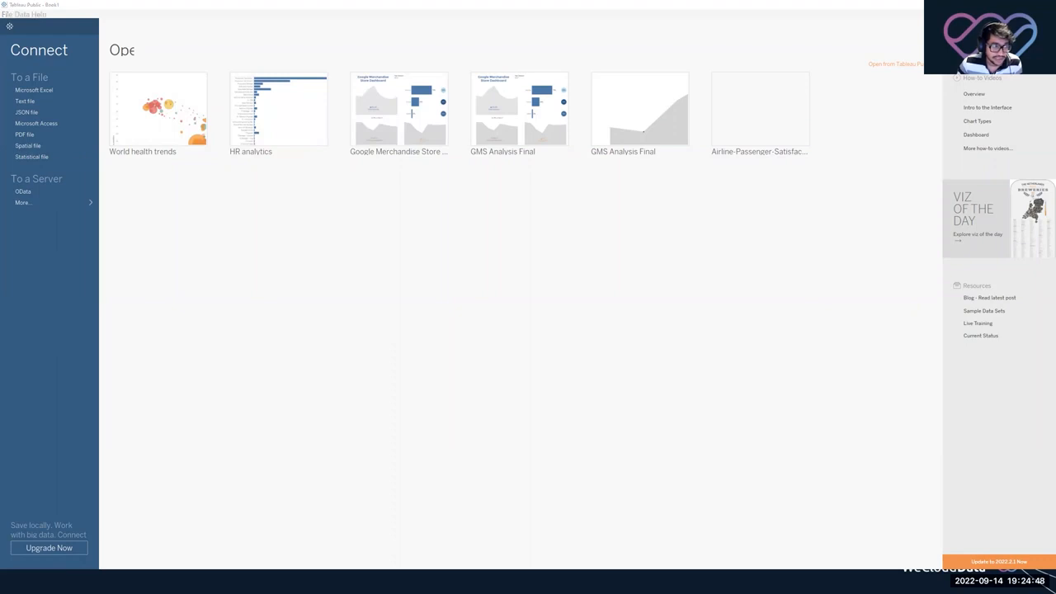
Open a File Explorer window and open the Country workbook from the dataset files in Excel.
click(283, 213)
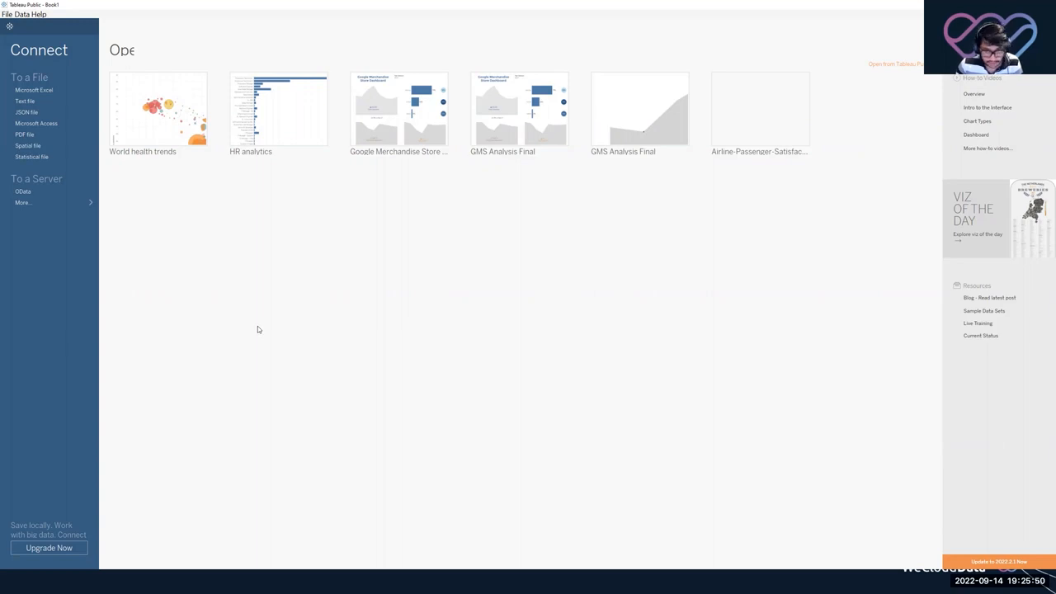
key(super+e)
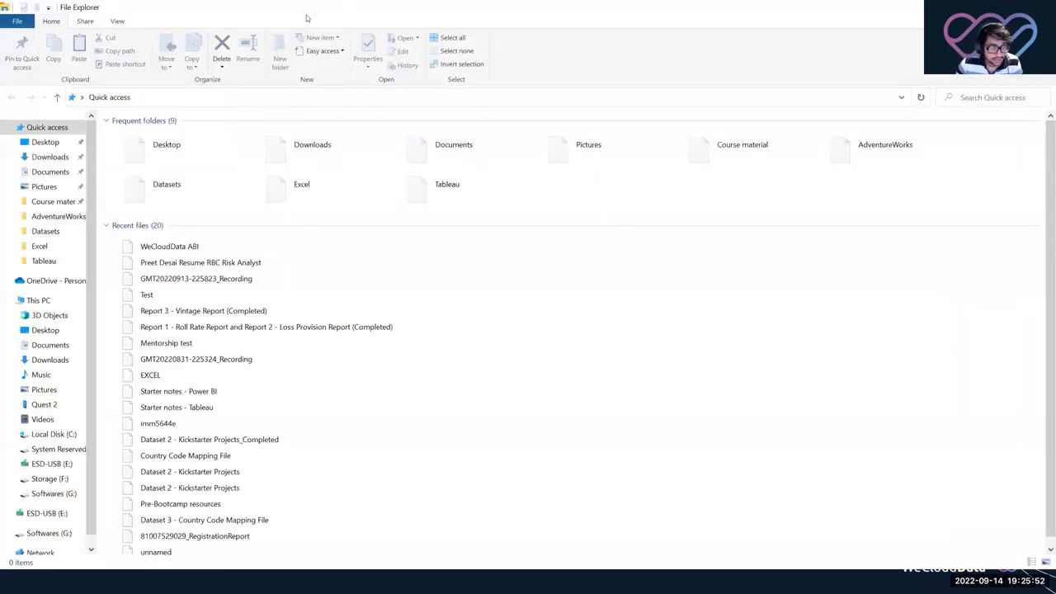
drag(307, 17, 0, 18)
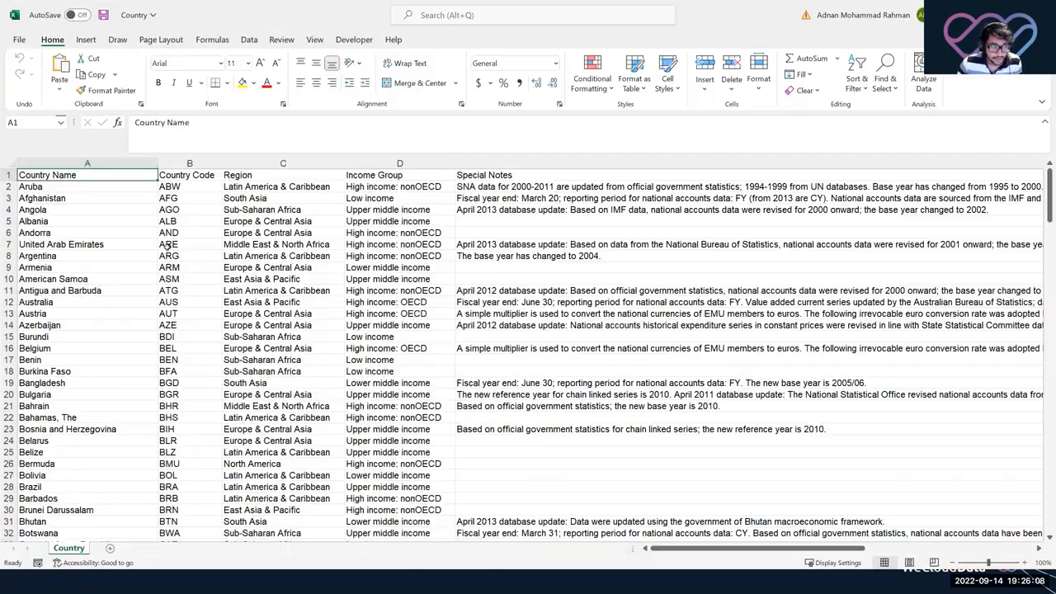
Examine the Country workbook's column headers, from Country Name and Country Code through Region to Special Notes.
key(Right)
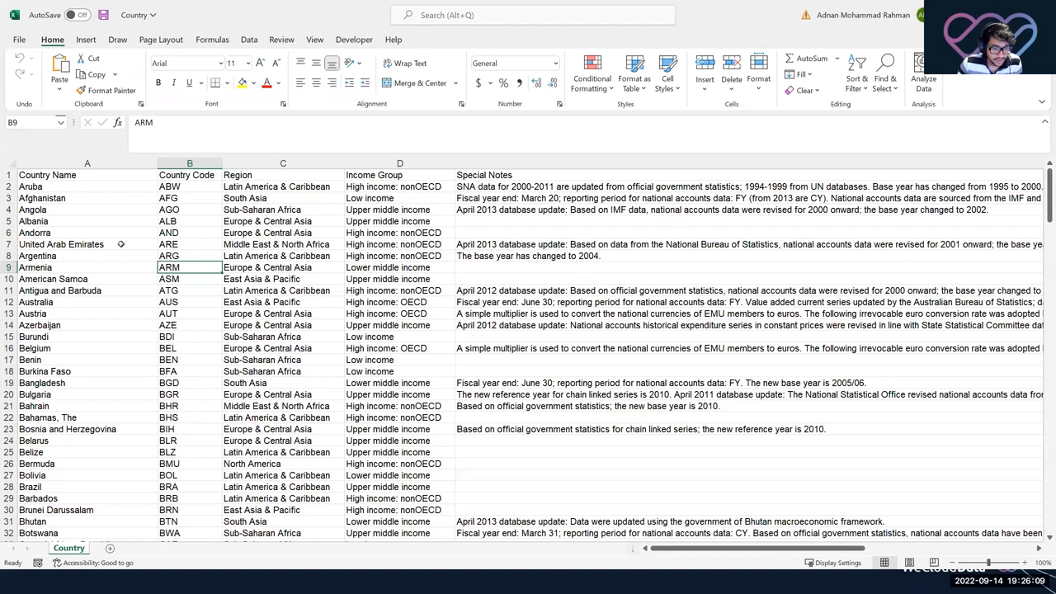
click(75, 198)
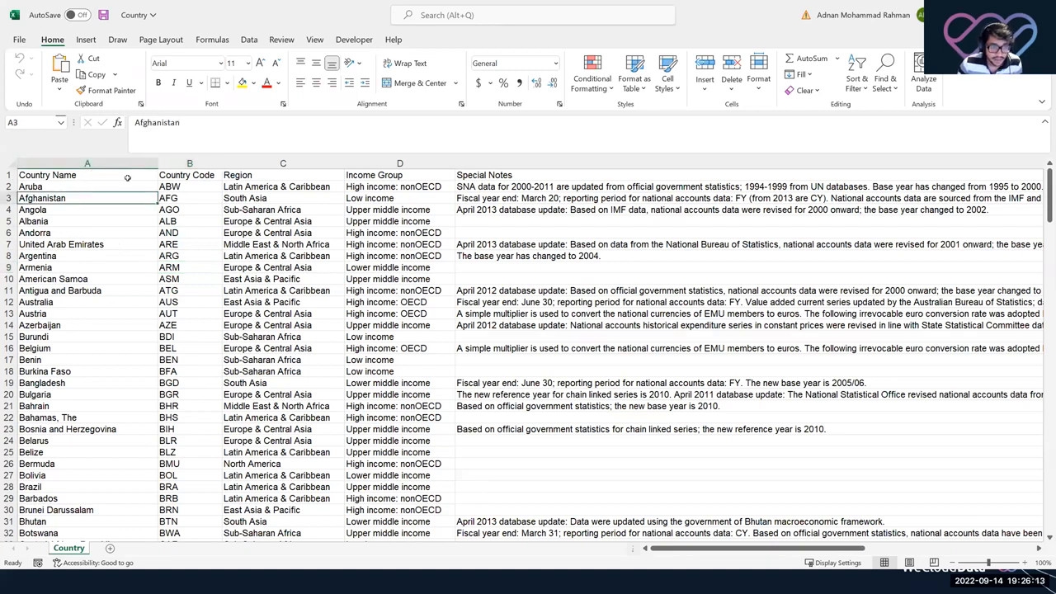
click(123, 176)
click(215, 185)
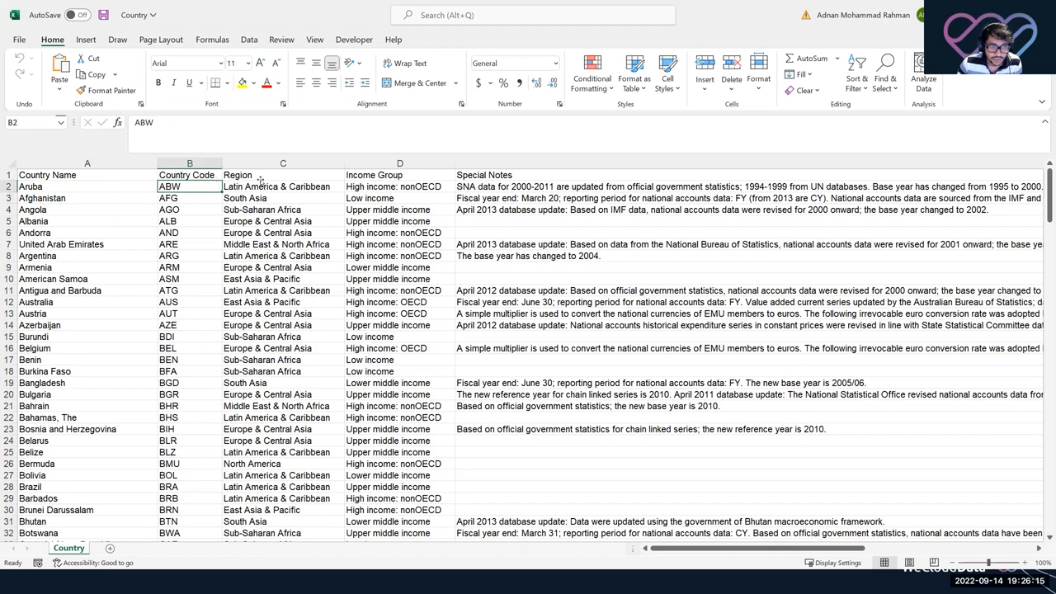
click(260, 177)
click(460, 185)
click(512, 173)
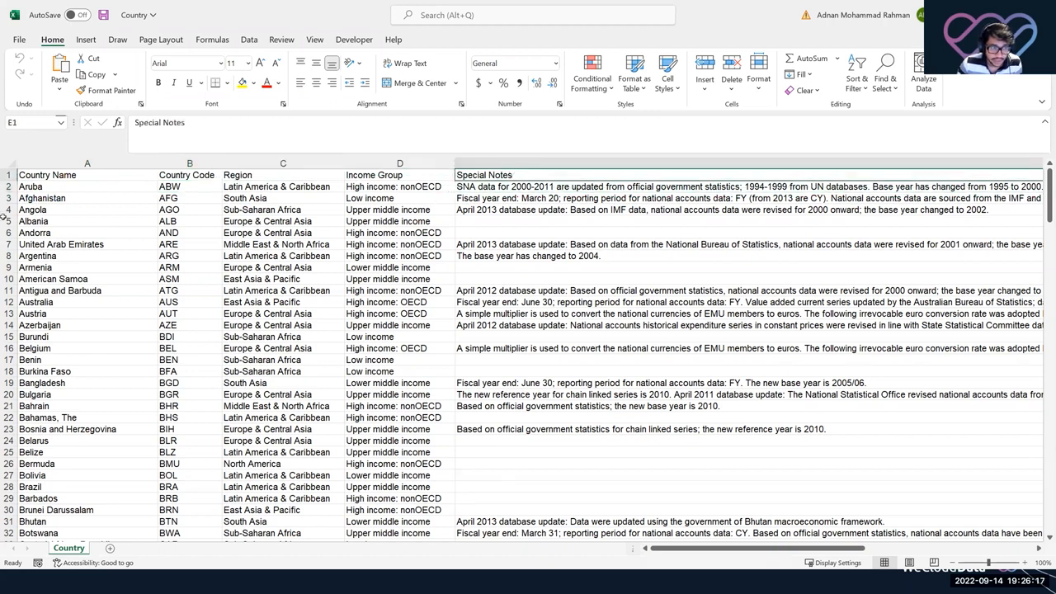
Examine sample records in the Country workbook's name, code, region, income group and special notes columns.
click(277, 244)
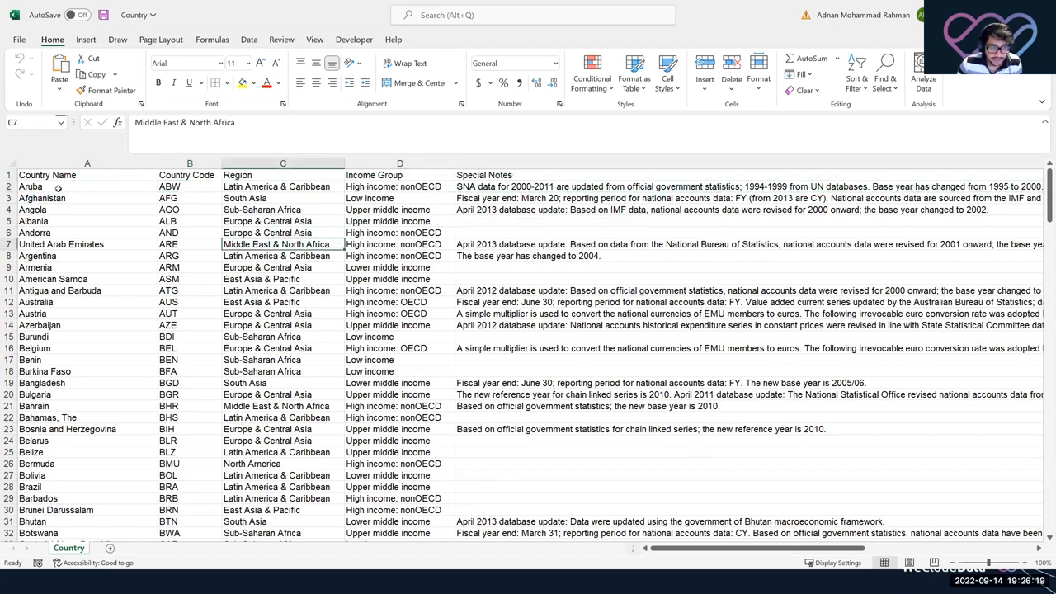
drag(58, 188, 58, 223)
drag(190, 186, 190, 232)
drag(263, 186, 274, 267)
drag(386, 188, 397, 257)
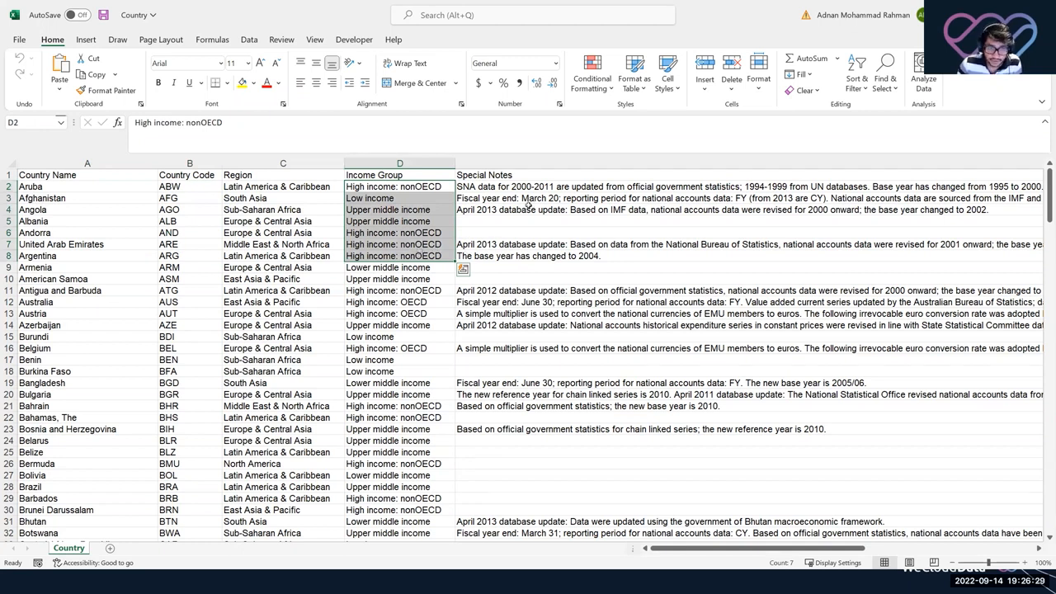
drag(507, 186, 566, 393)
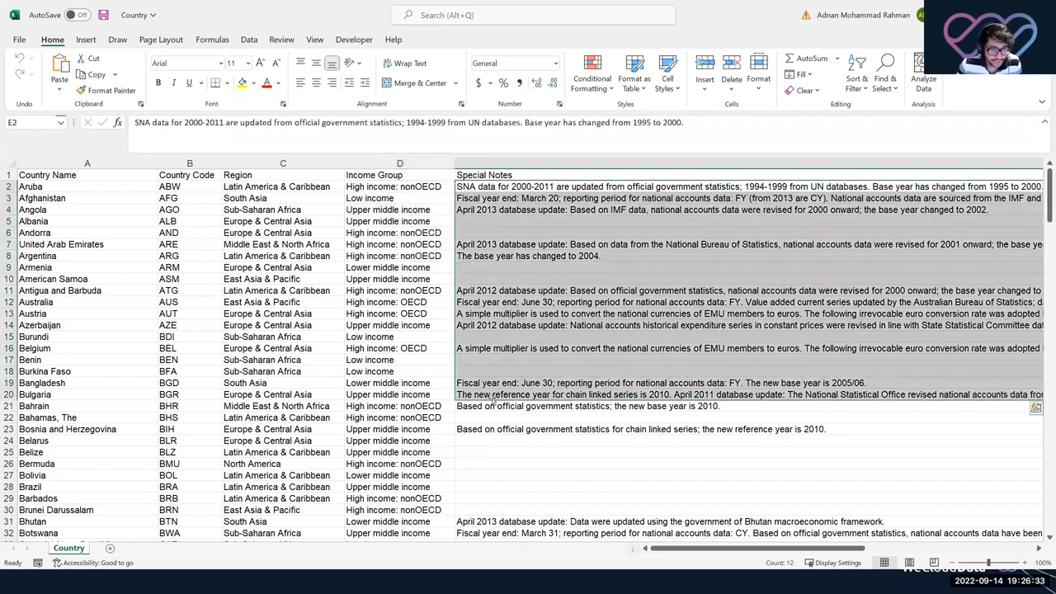
click(501, 165)
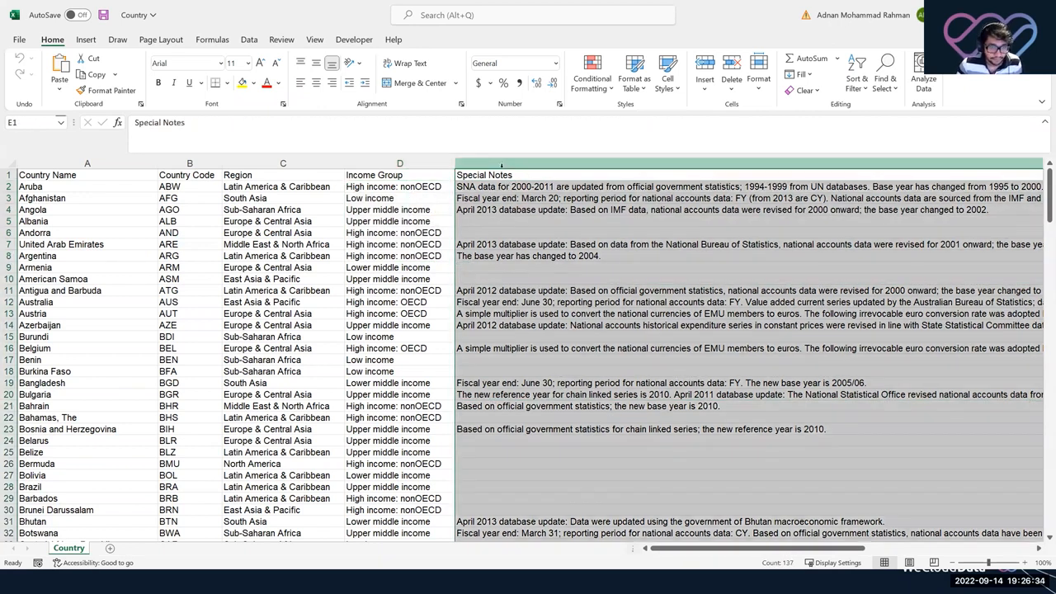
click(341, 211)
drag(47, 187, 400, 302)
drag(686, 370, 686, 455)
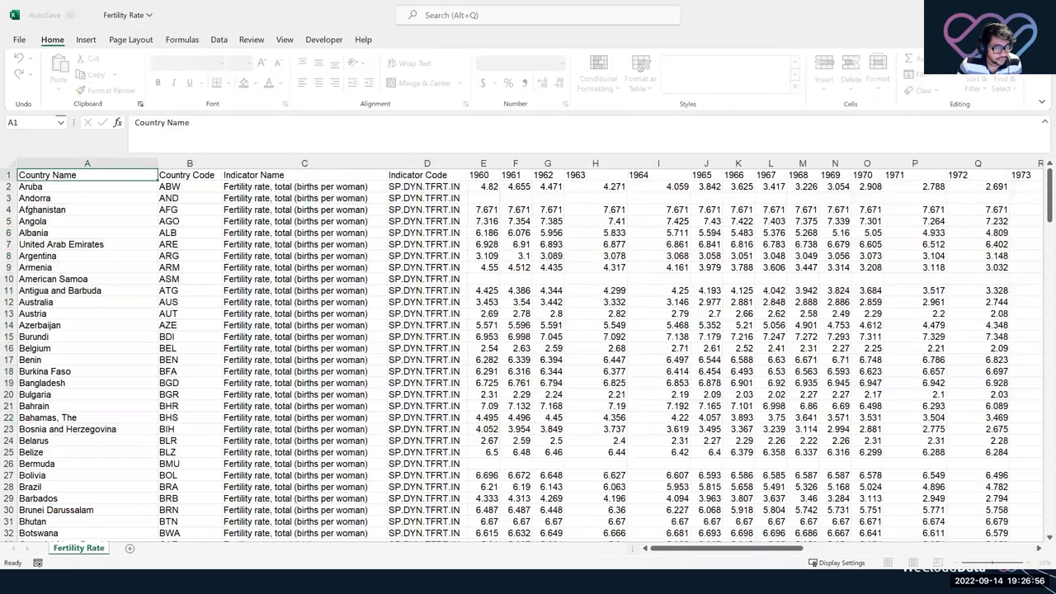
Switch to the Fertility Rate workbook and examine its header row from Country Name through the last year column.
click(321, 270)
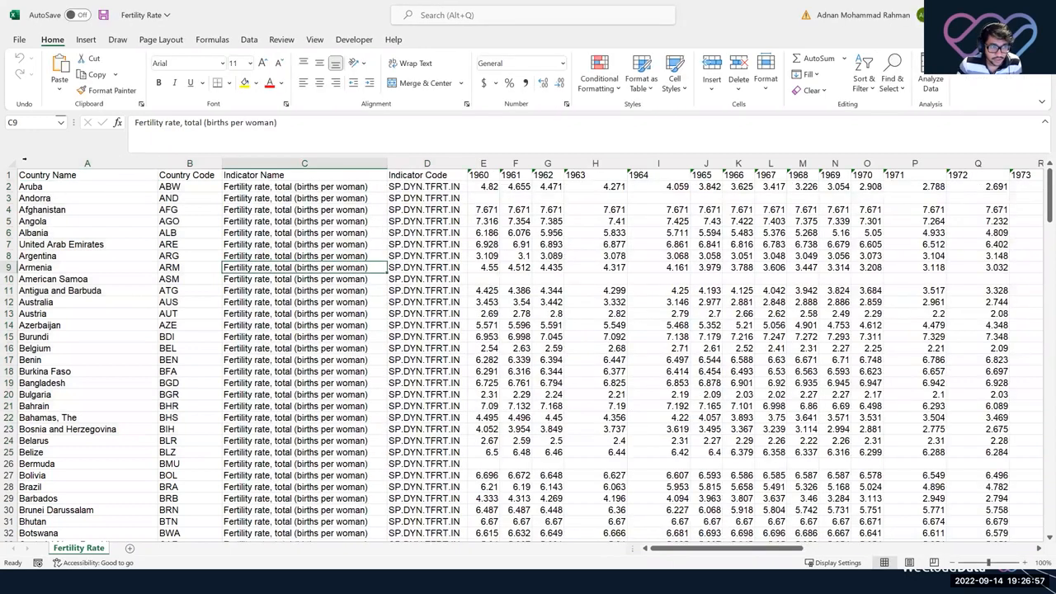
click(92, 180)
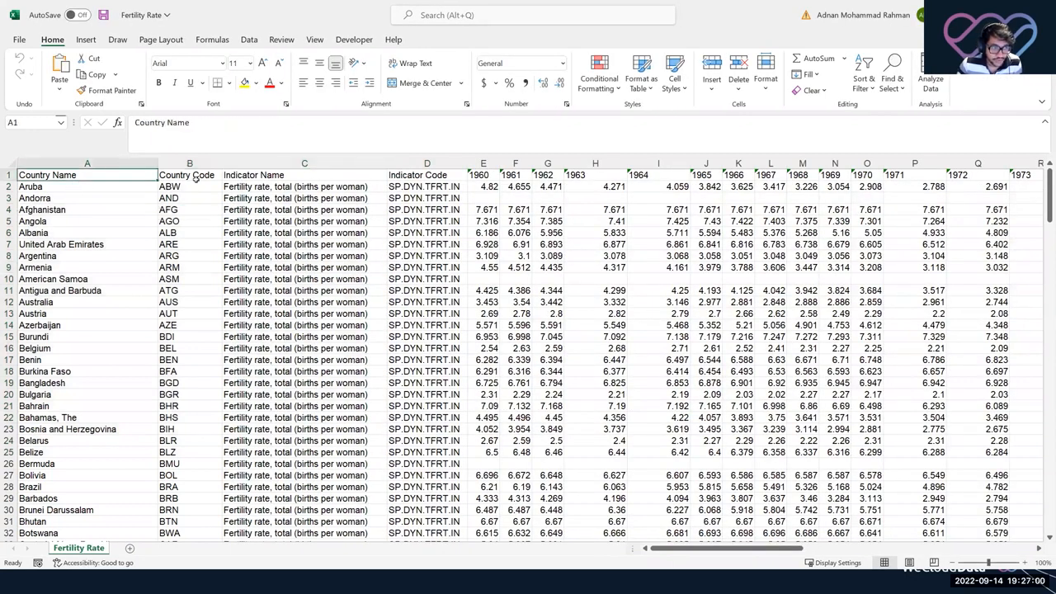
click(277, 179)
click(466, 177)
click(486, 177)
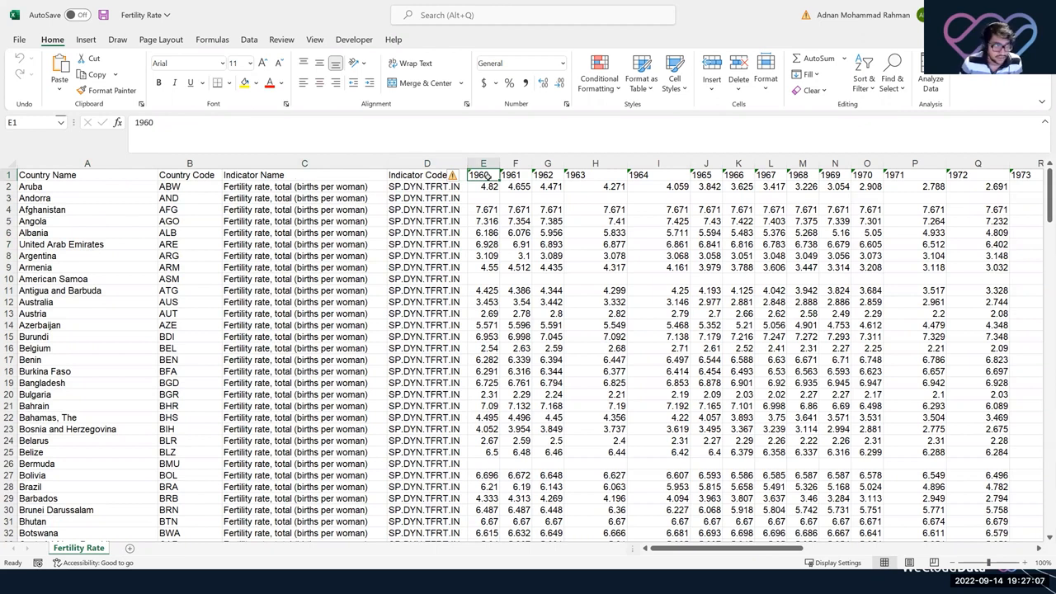
key(ctrl+shift+Right)
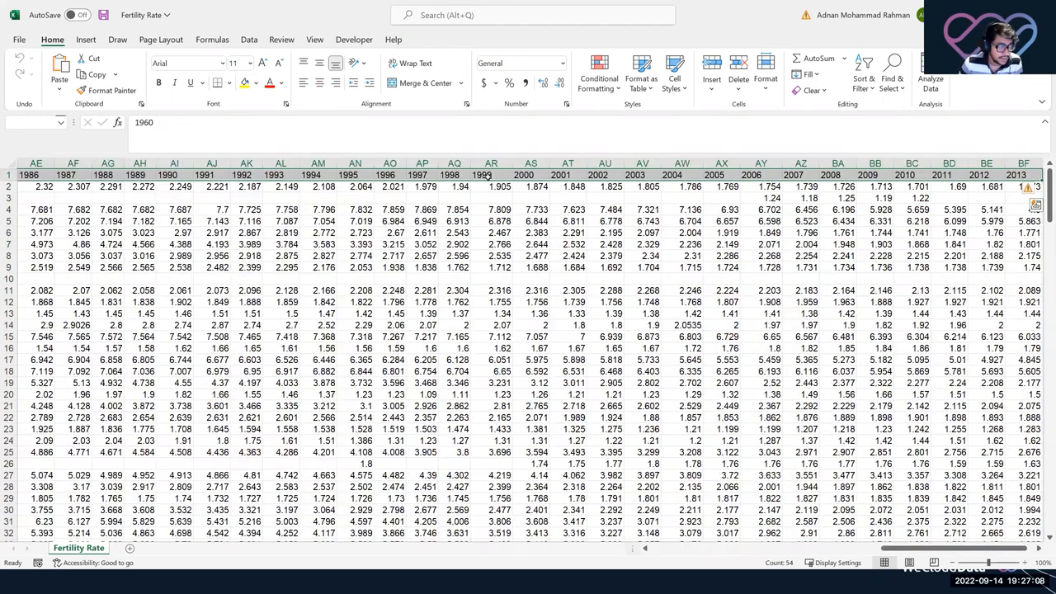
Examine the fertility values and blank cells in the 1990s columns, then return to Andorra's country name.
click(390, 314)
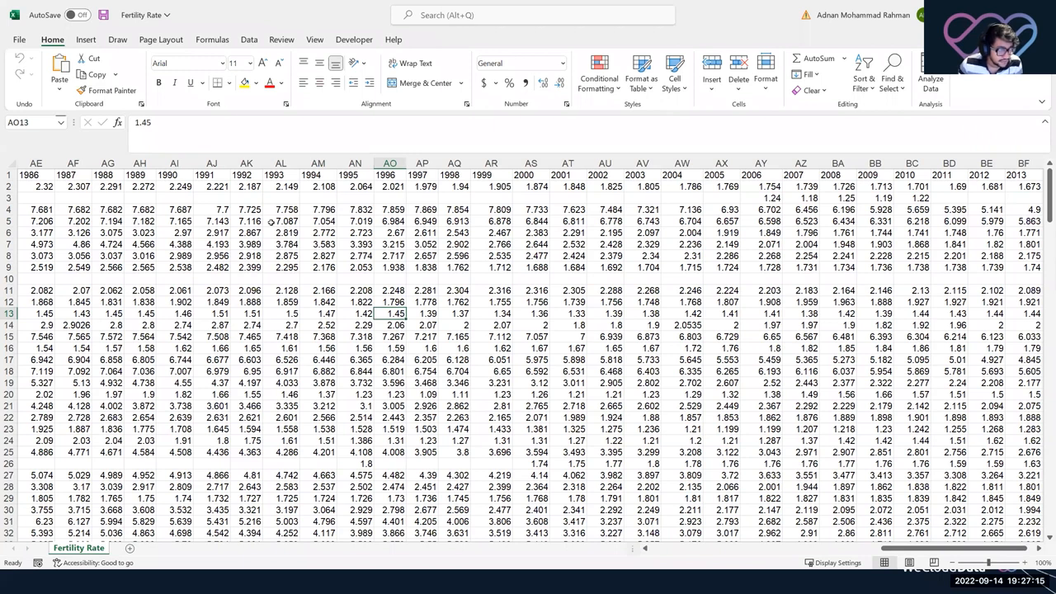
click(253, 209)
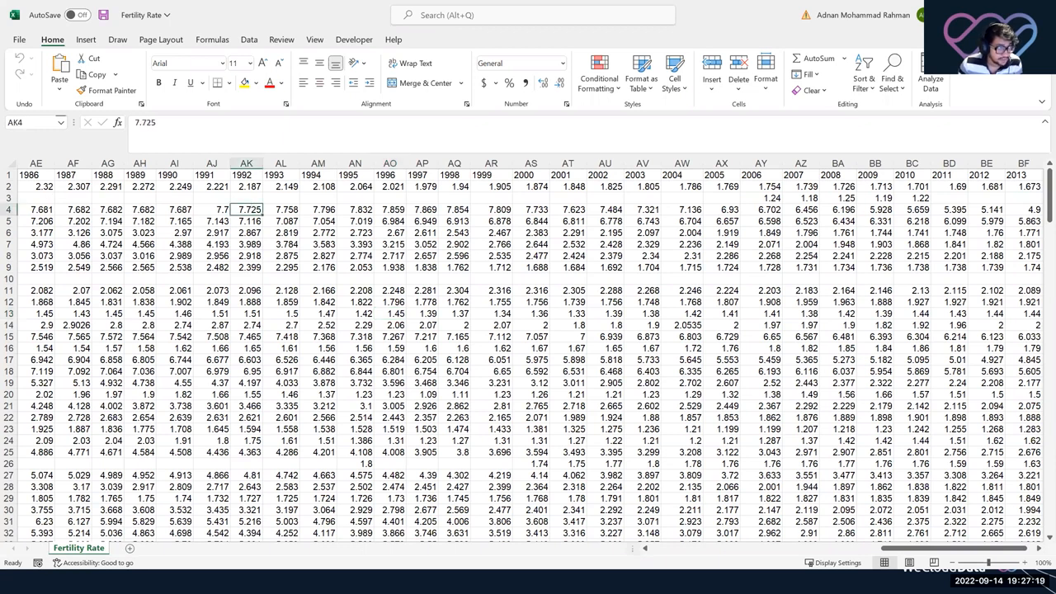
click(317, 221)
click(218, 197)
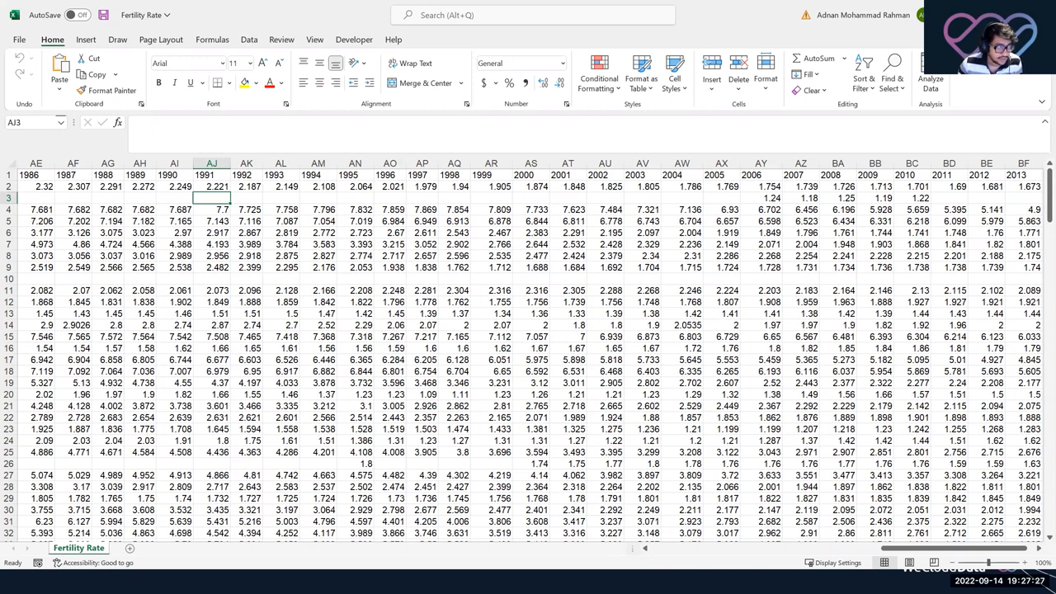
click(291, 194)
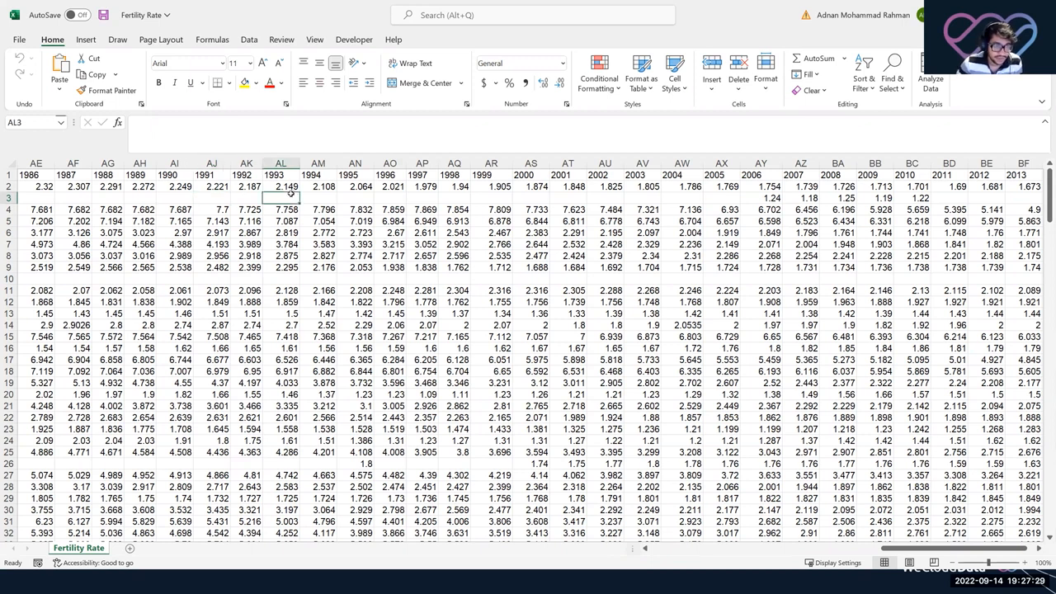
key(Left)
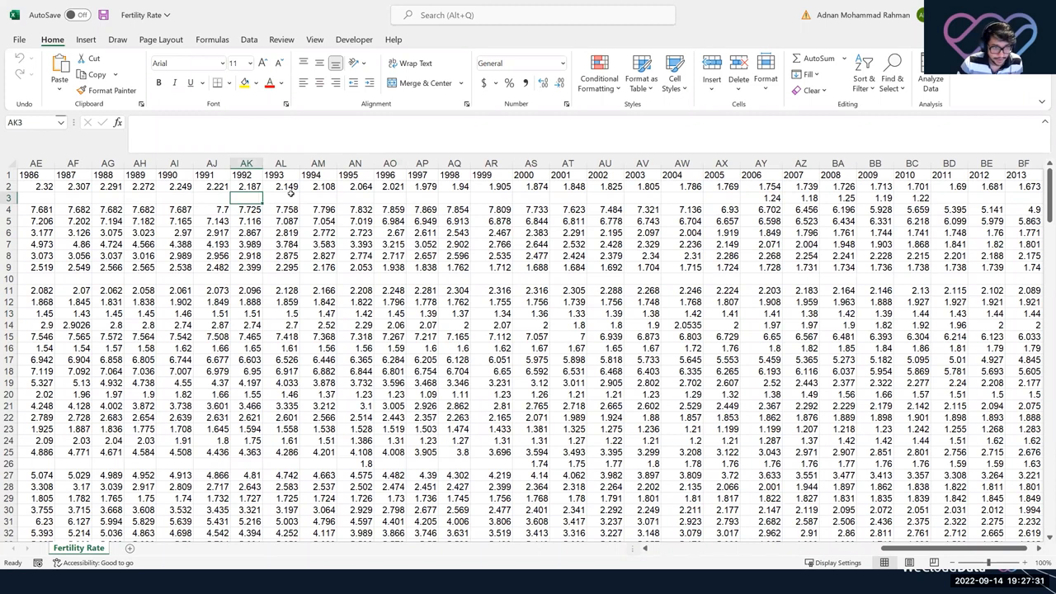
key(ctrl+Left)
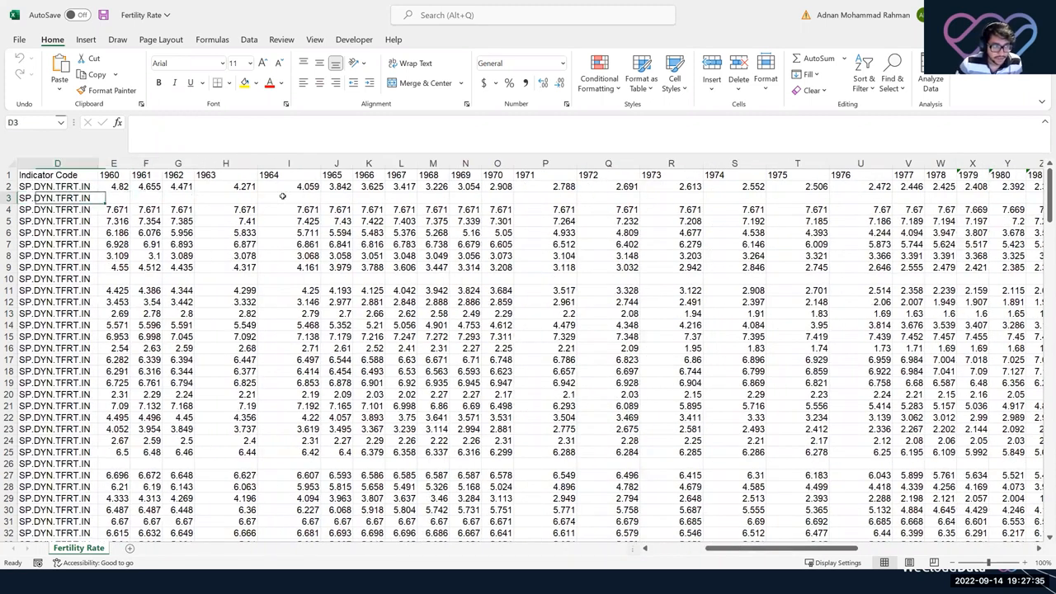
key(ctrl+Left)
Examine how the 1960 fertility rates relate to individual countries such as Aruba, Angola and Albania.
drag(79, 164, 153, 168)
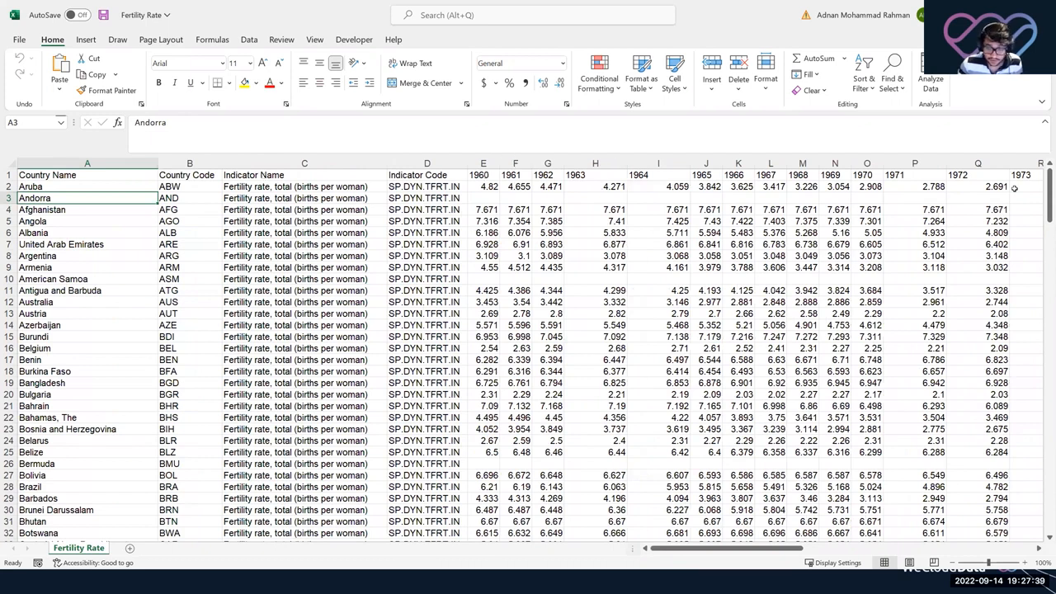
drag(495, 187, 490, 267)
click(508, 233)
click(486, 222)
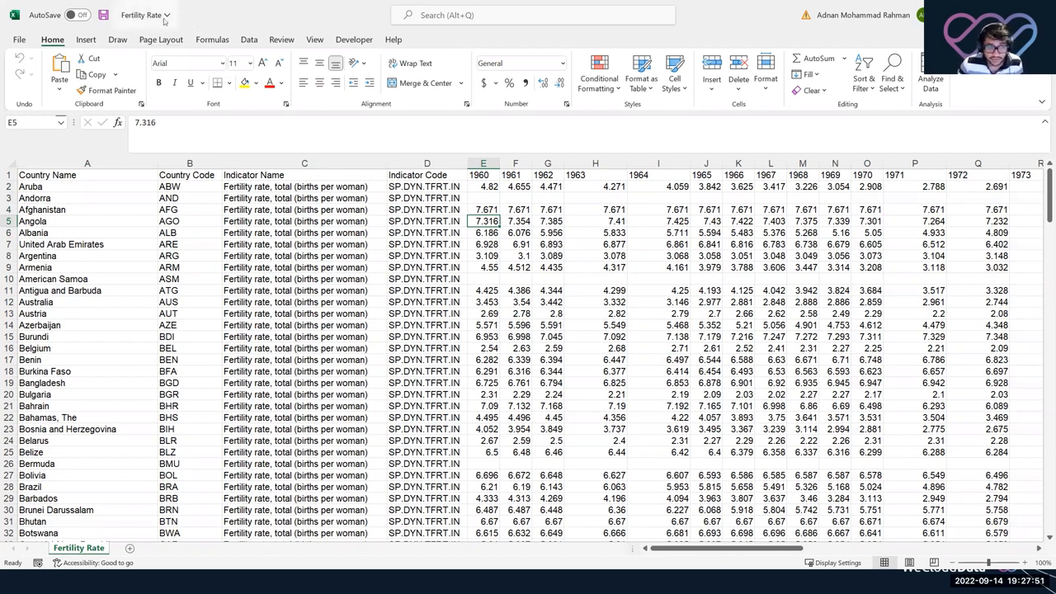
click(489, 186)
click(491, 221)
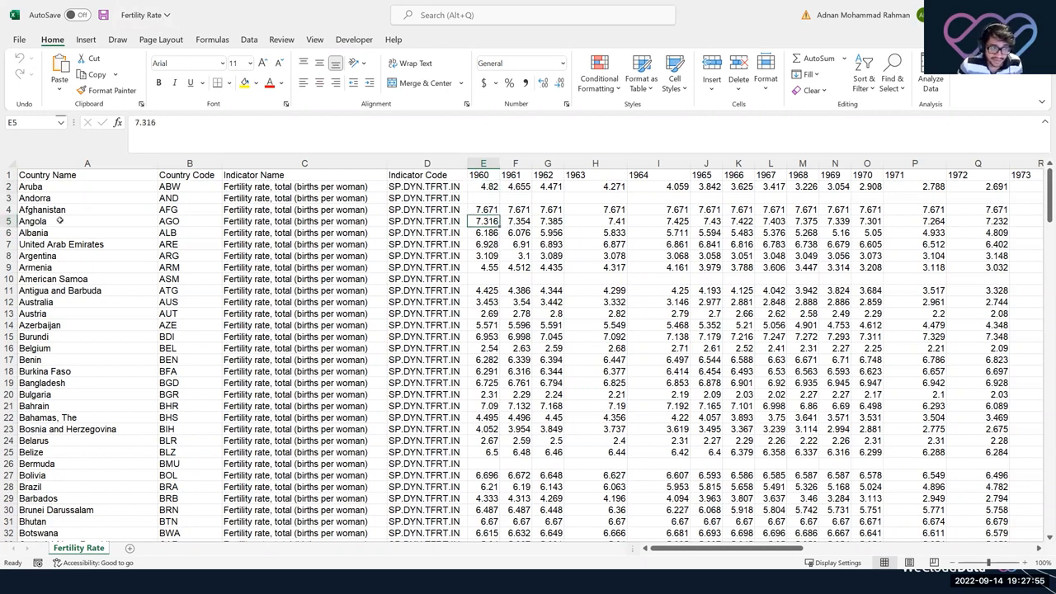
click(482, 174)
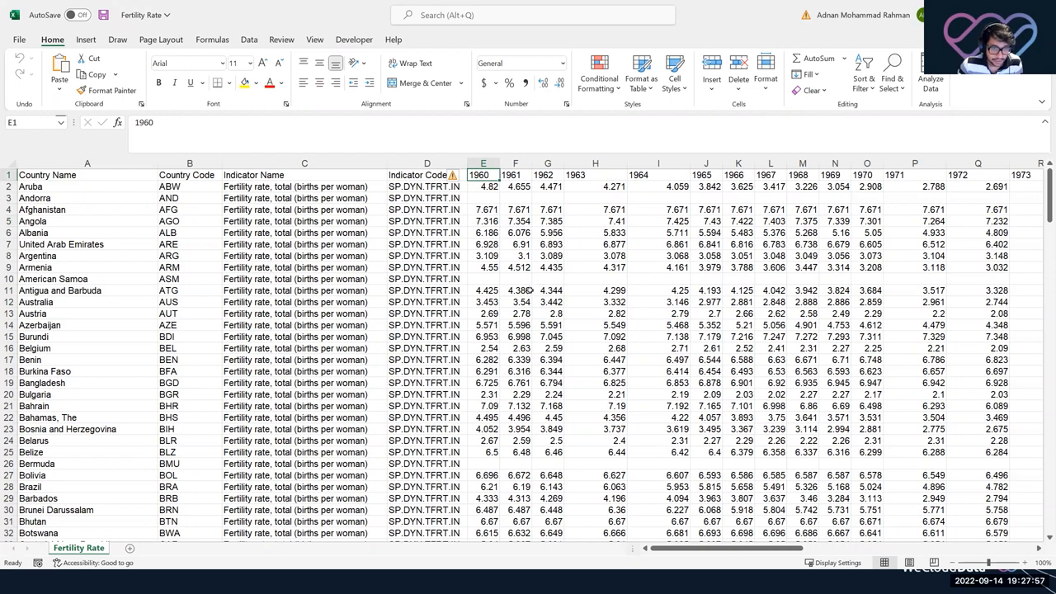
click(512, 199)
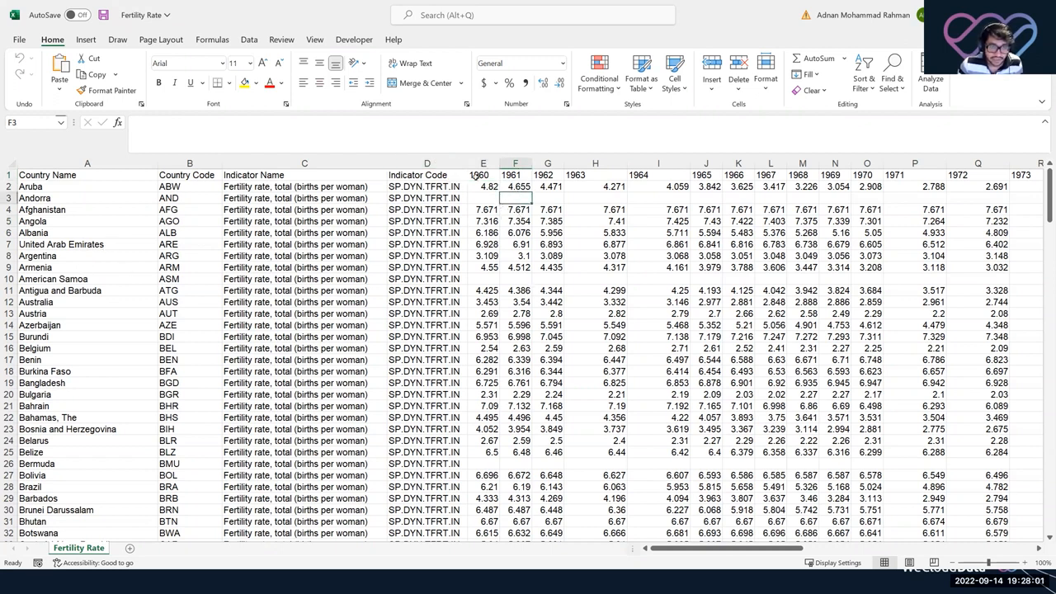
click(197, 232)
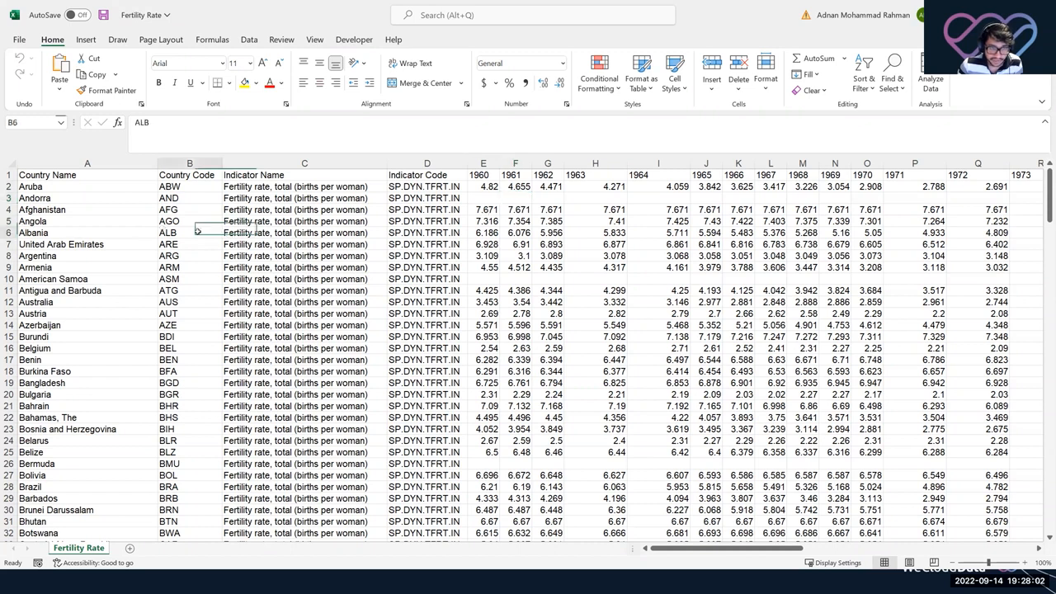
click(495, 175)
click(477, 235)
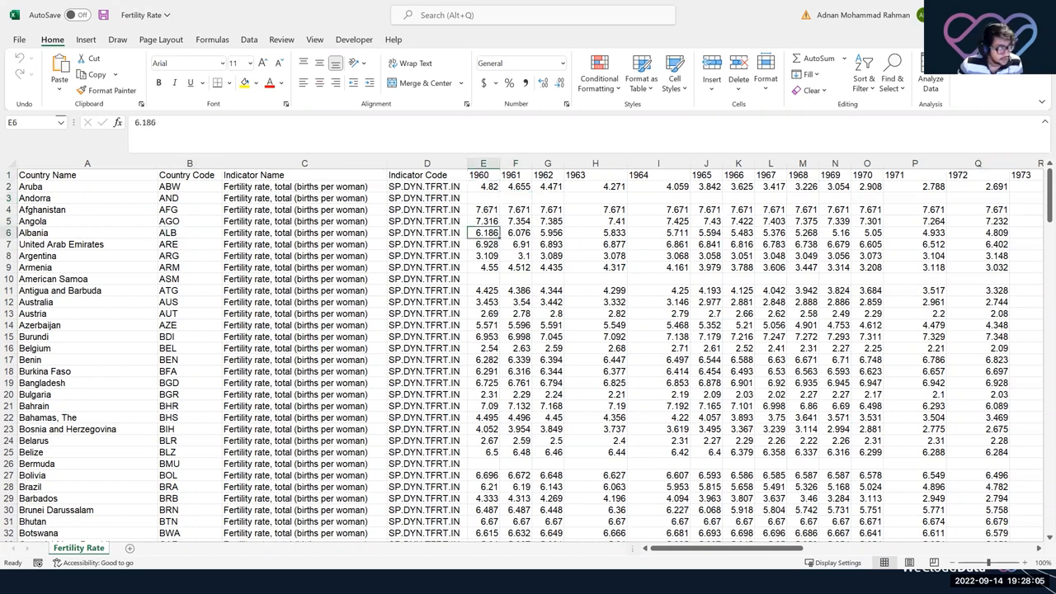
Switch to the Life Expectancy workbook and examine its headers across all year columns and its 1960 values.
key(alt+Tab)
key(alt+Tab)
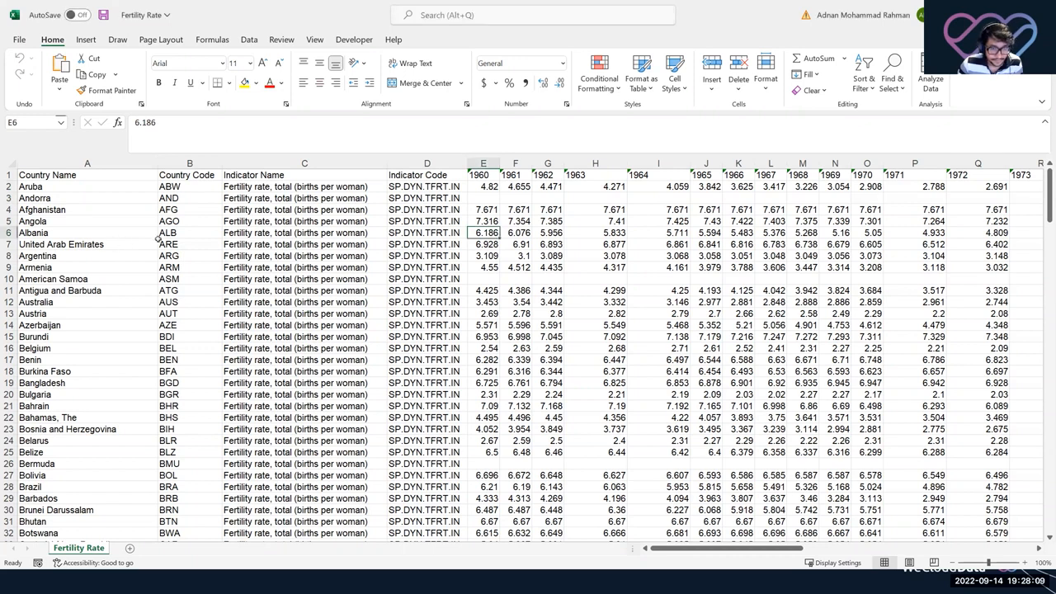
click(516, 256)
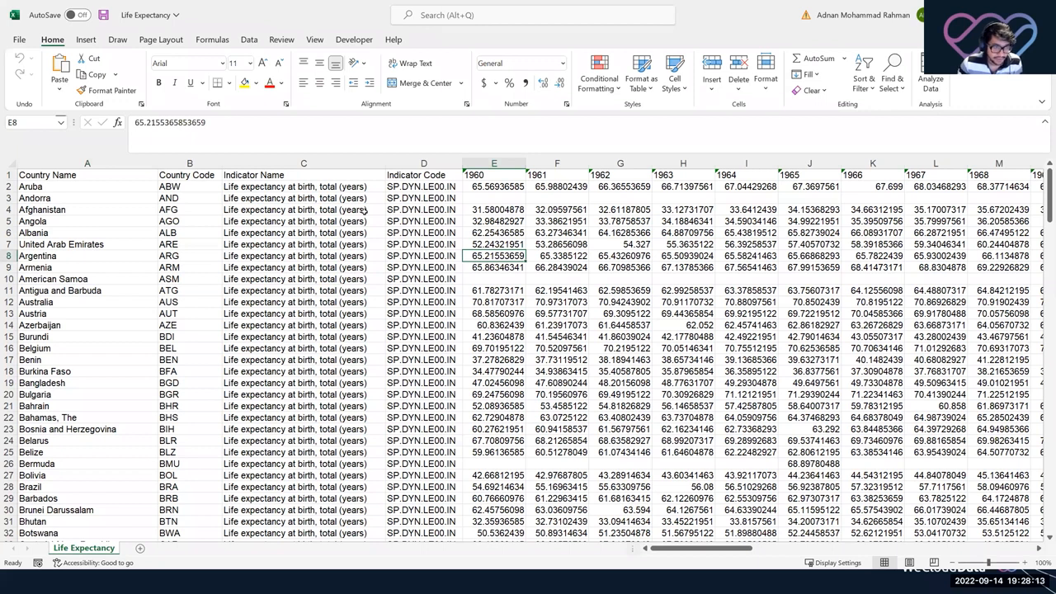
click(84, 179)
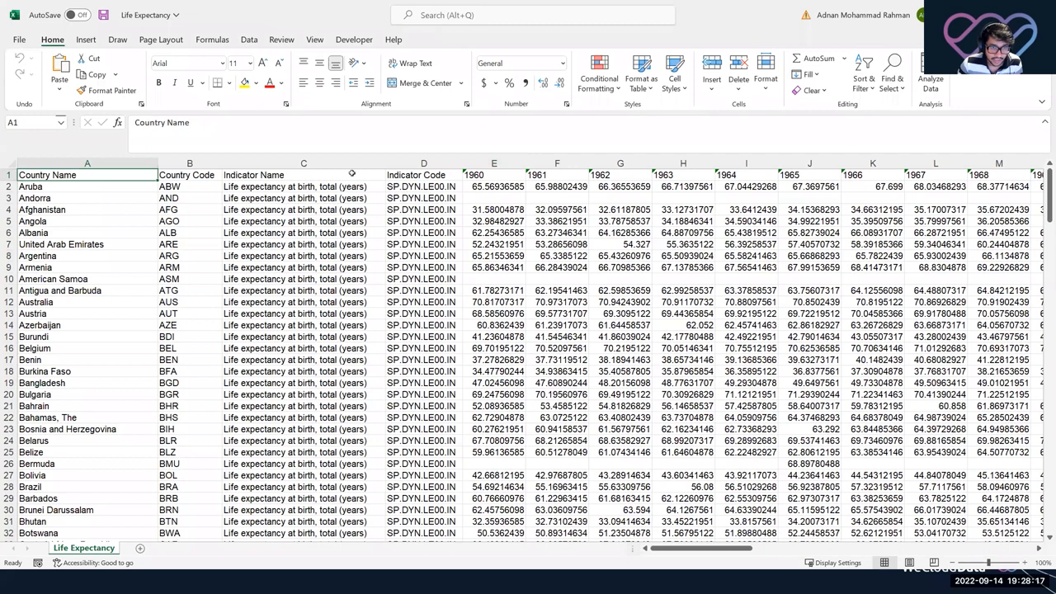
click(477, 175)
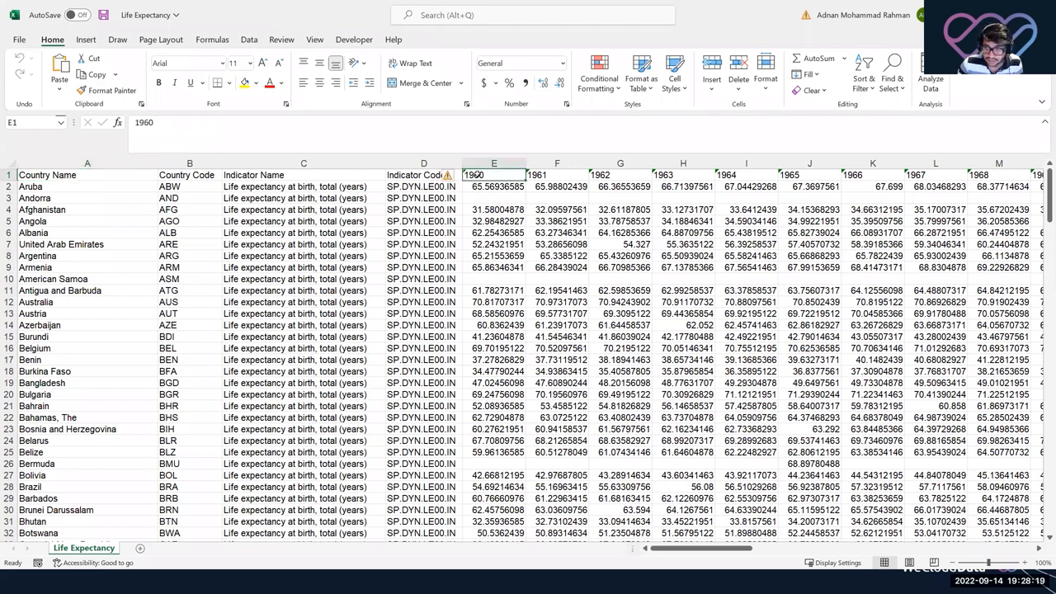
key(ctrl+Right)
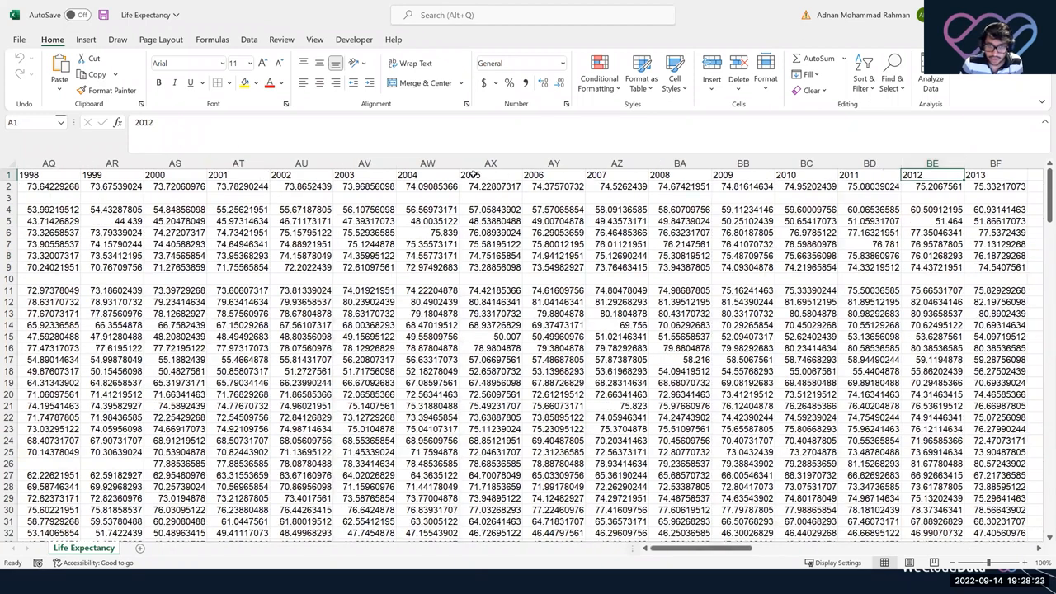
key(ctrl+Left)
click(481, 221)
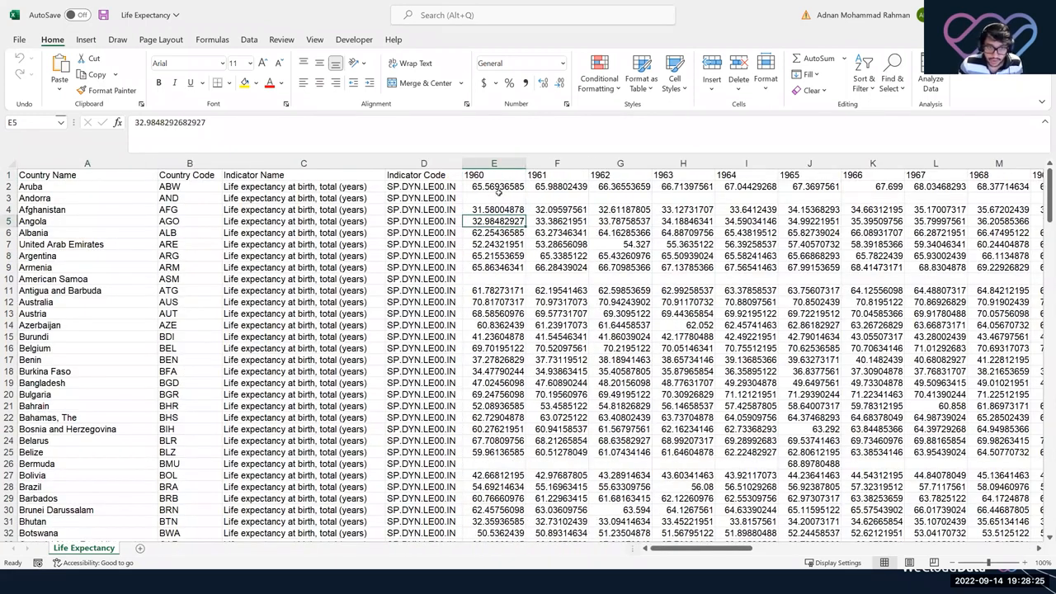
Examine the 1960 life expectancy values for Afghanistan and Angola together with their indicator name.
click(482, 211)
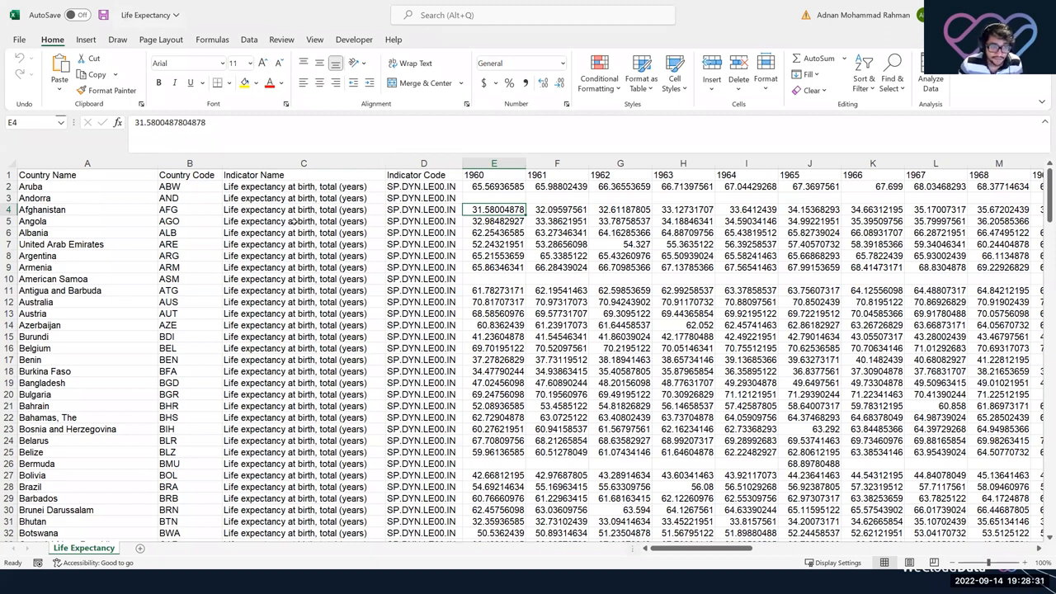
click(280, 211)
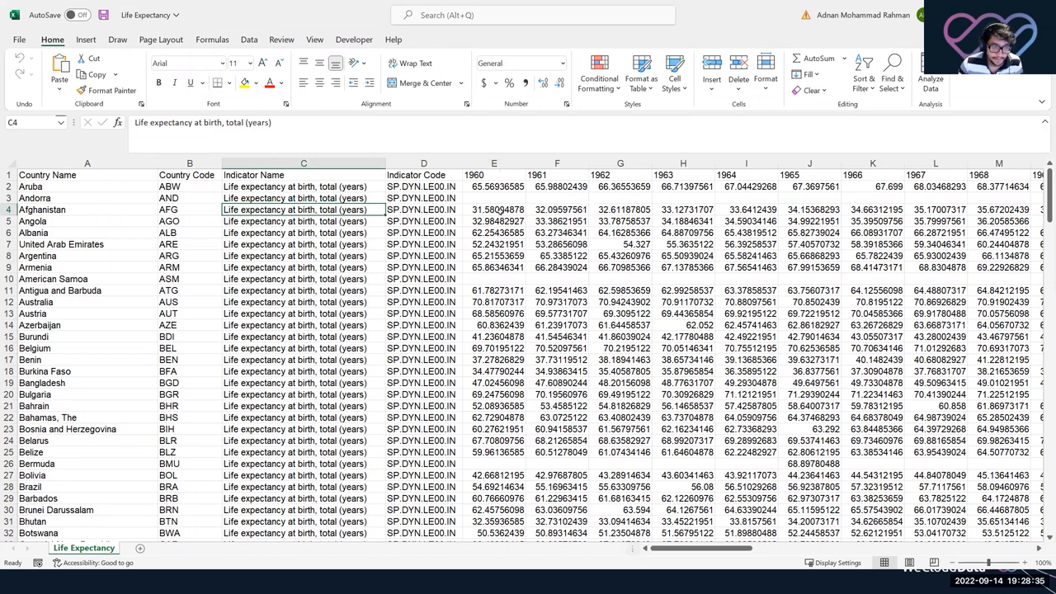
click(495, 221)
Switch to the Population workbook and examine its indicator and year headers and Andorra's 1960 value.
key(alt+Tab)
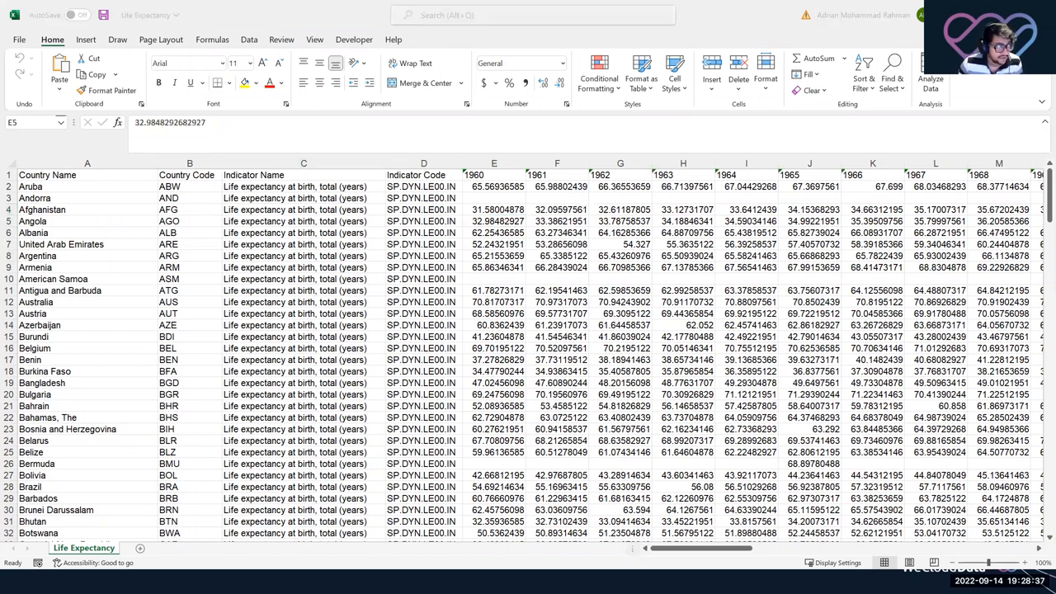
click(180, 111)
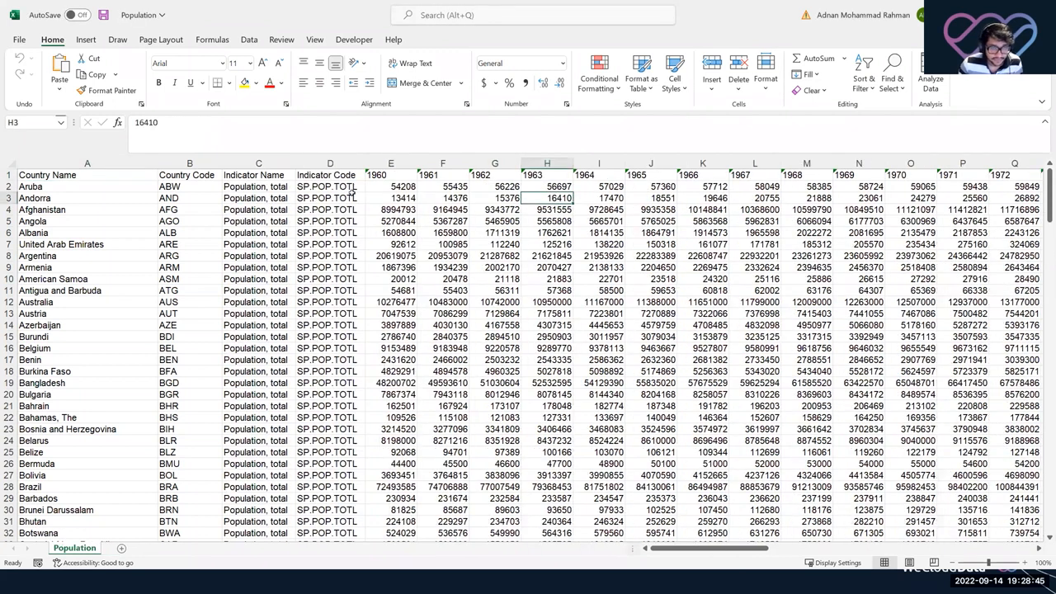
click(384, 197)
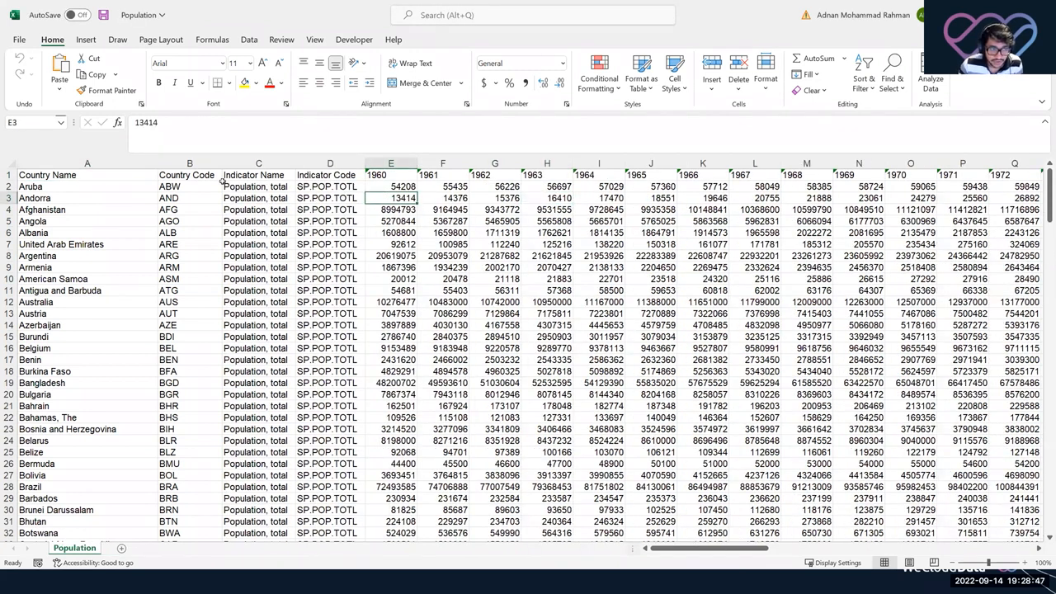
click(313, 175)
click(404, 175)
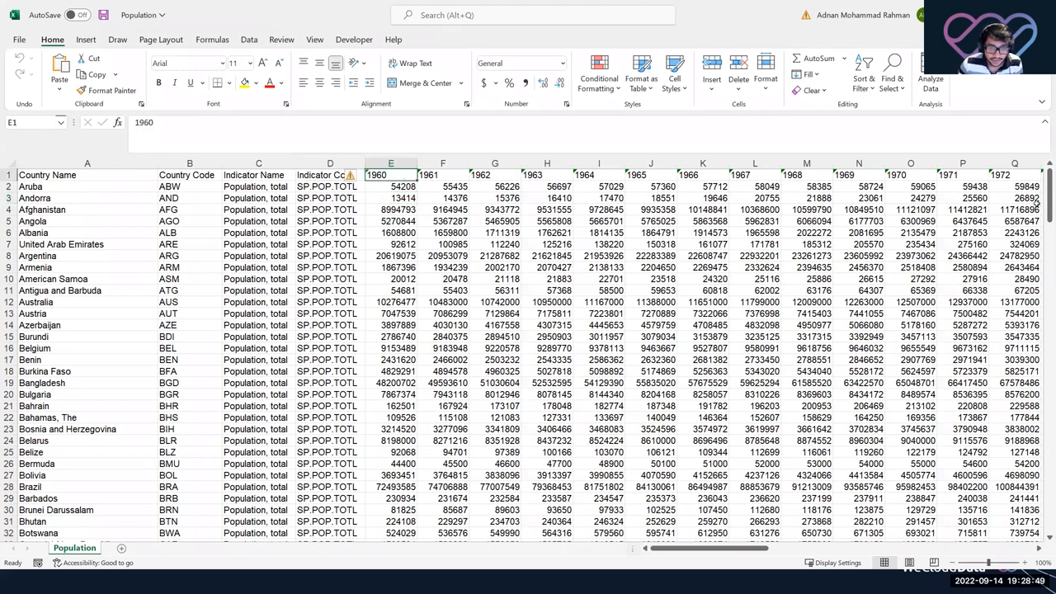
Examine the 1960 population values of individual countries such as Afghanistan, Albania, Armenia, United Arab Emirates and Angola.
click(398, 208)
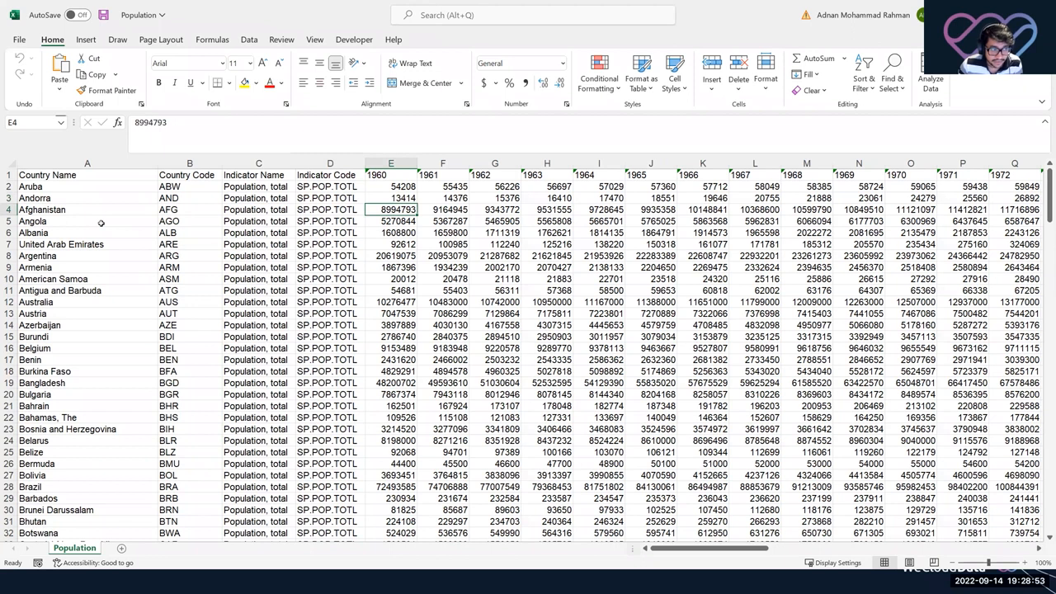
click(406, 231)
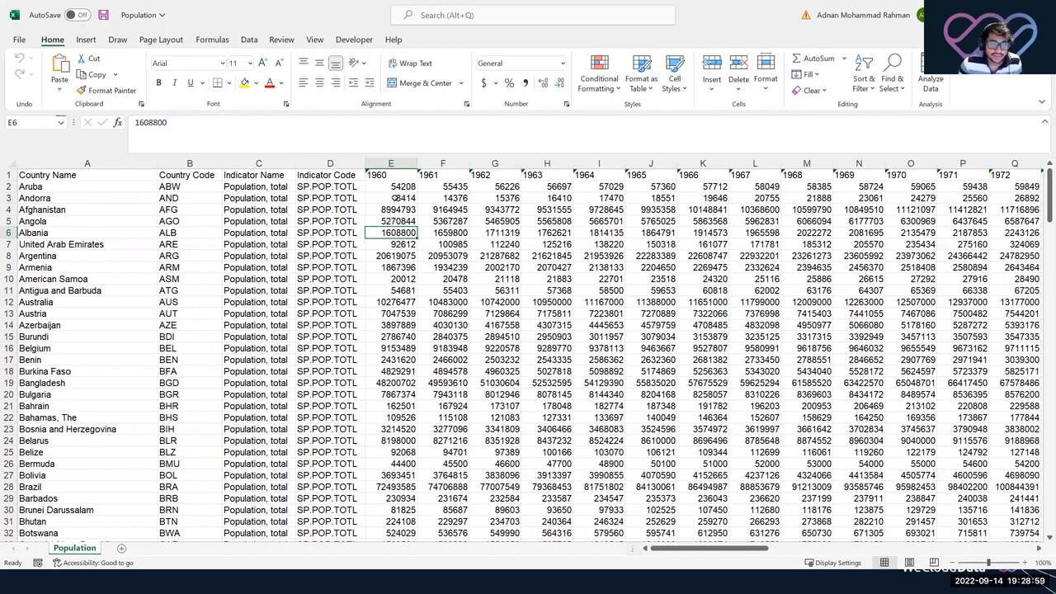
click(388, 209)
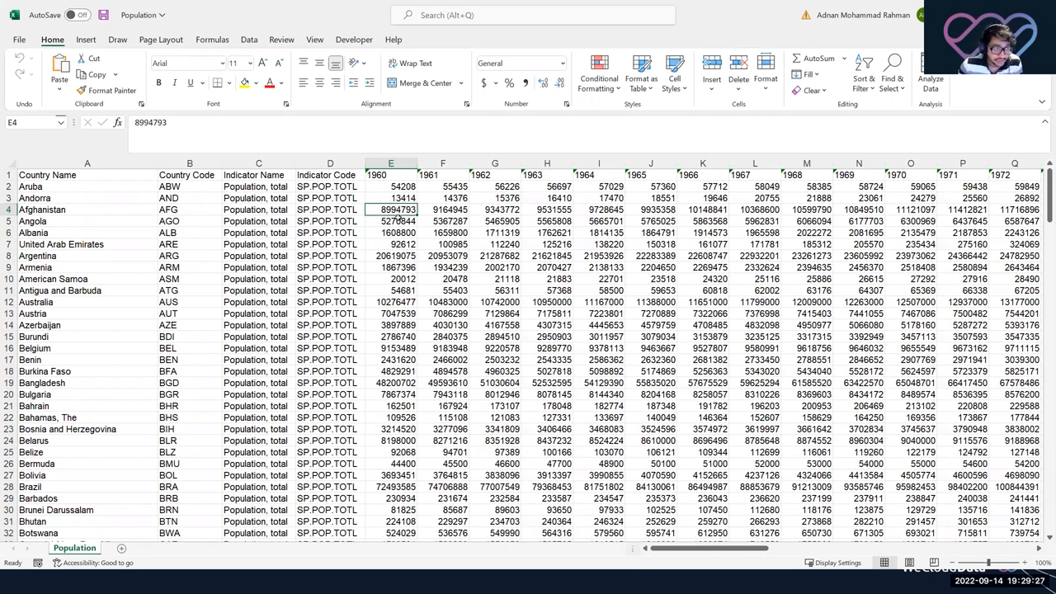
click(402, 266)
click(410, 245)
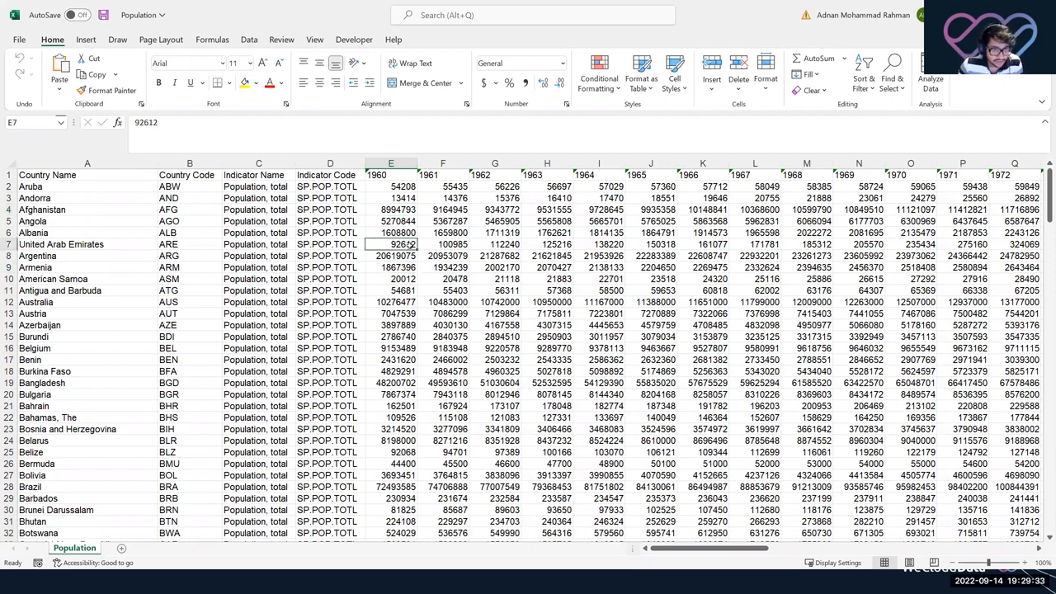
click(407, 233)
click(397, 223)
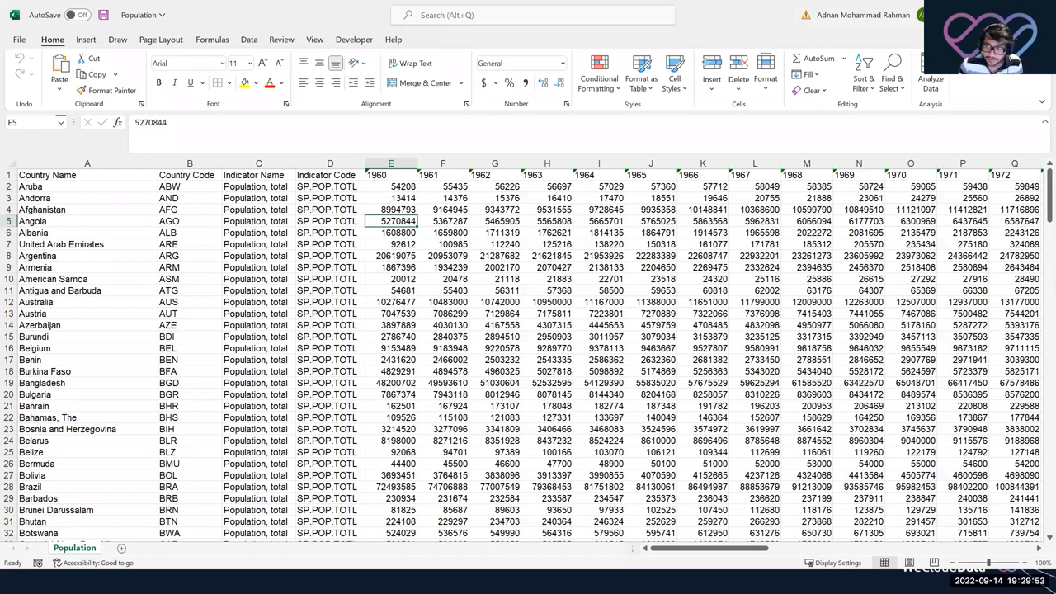
Cycle through the open workbooks, switch to Tableau Public and view the additional server connectors.
key(ctrl+Tab)
key(ctrl+Tab)
key(ctrl+Tab)
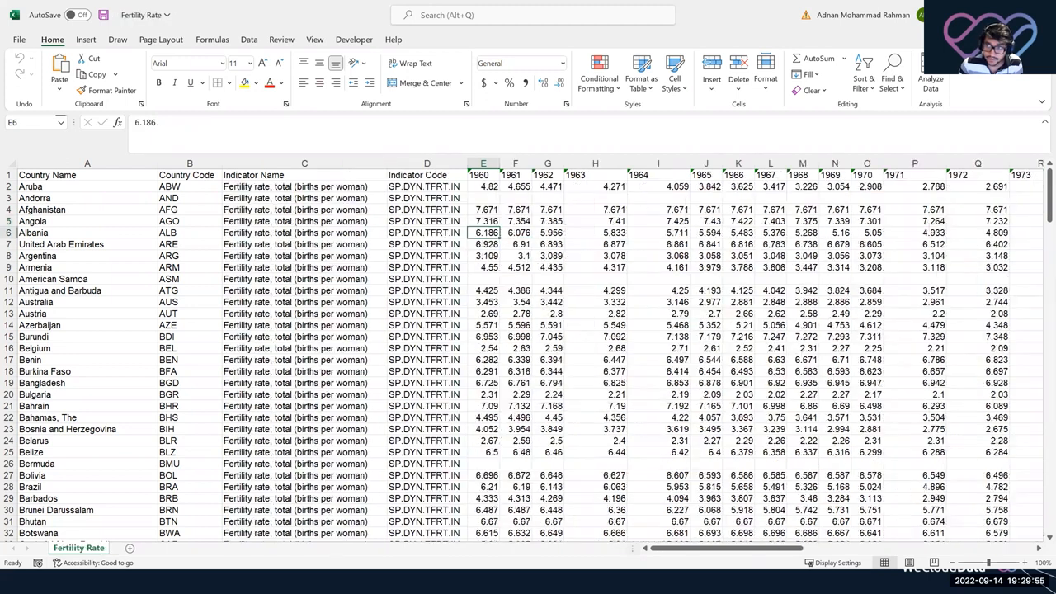
key(alt+Tab)
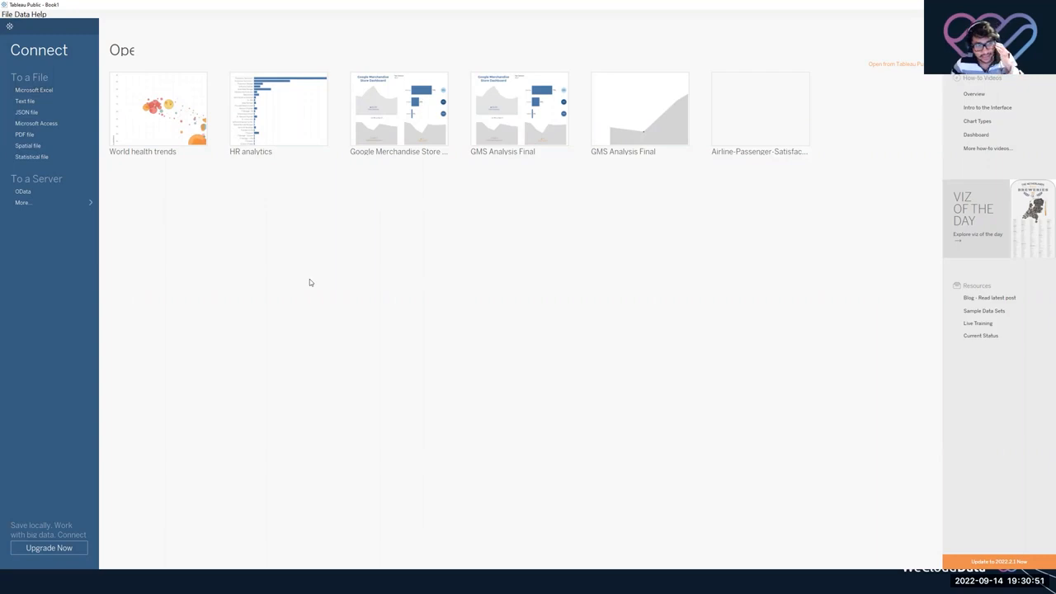
click(35, 204)
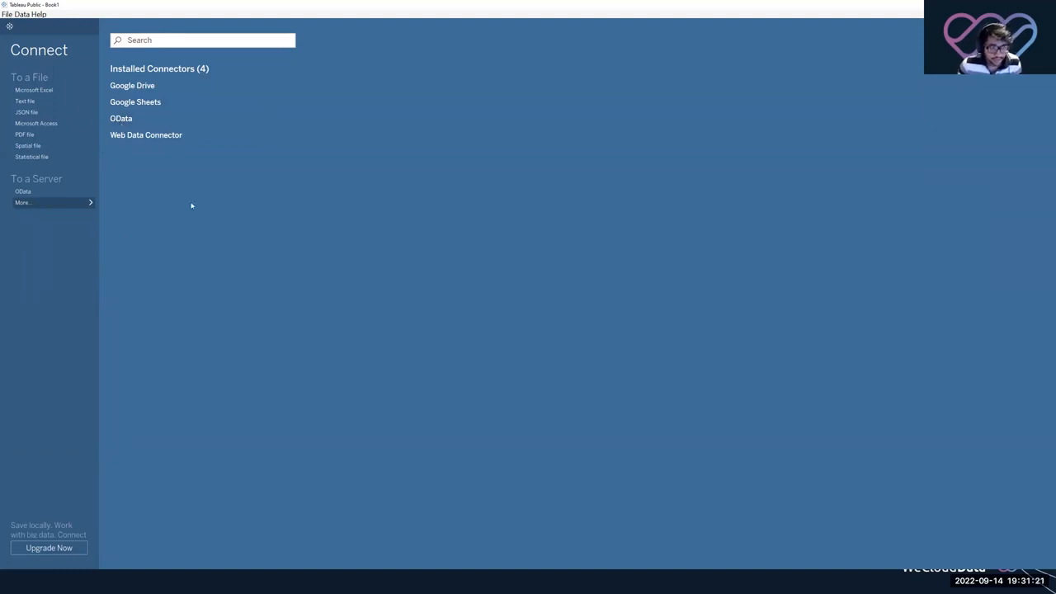
Connect to the Country Excel workbook in the World Health Trends folder on the Desktop.
click(44, 93)
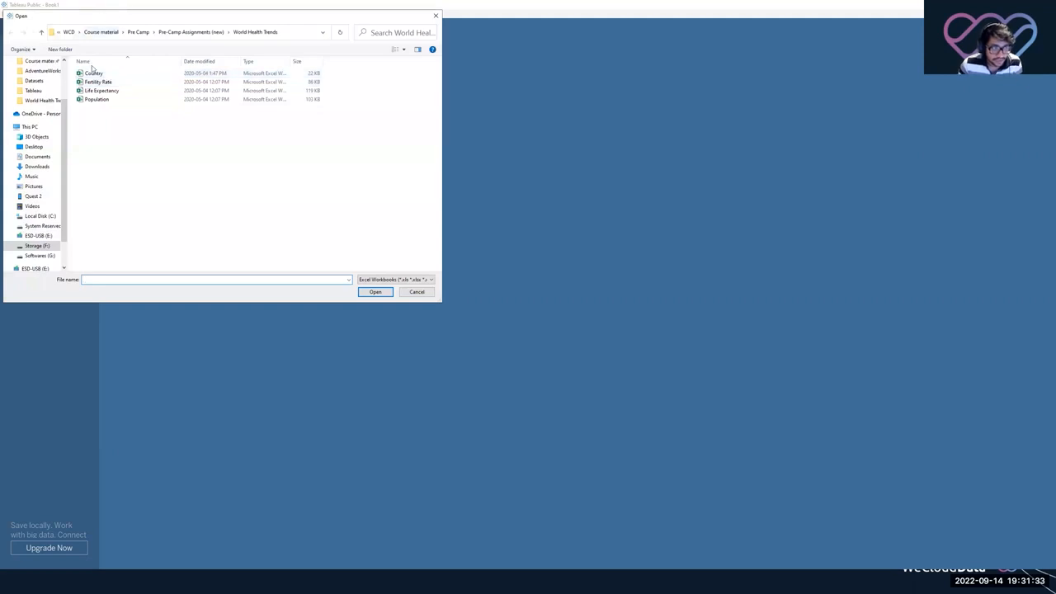
scroll(37, 90, up, 2)
click(34, 61)
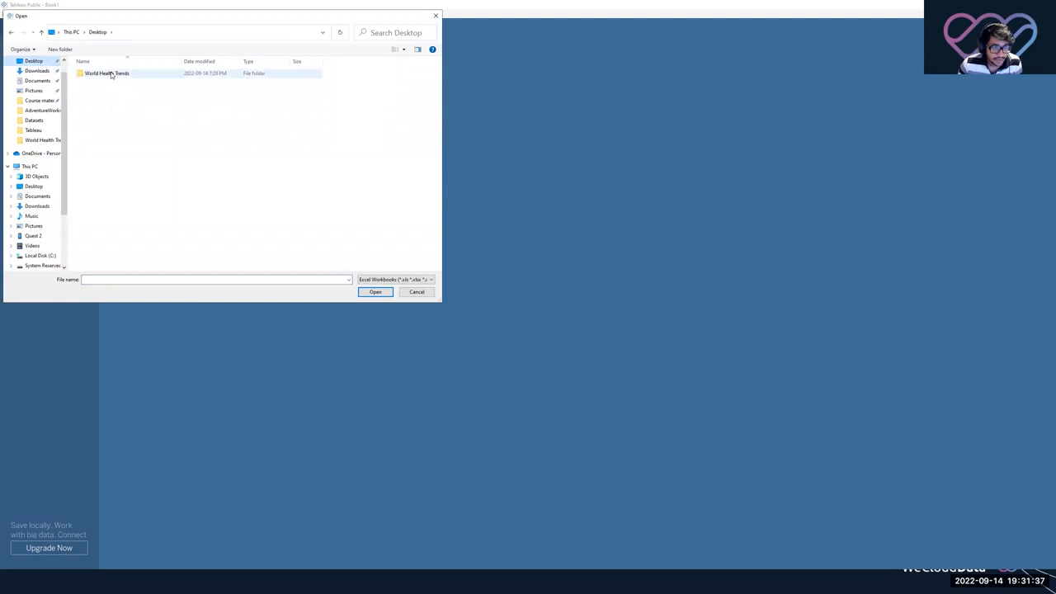
double_click(111, 74)
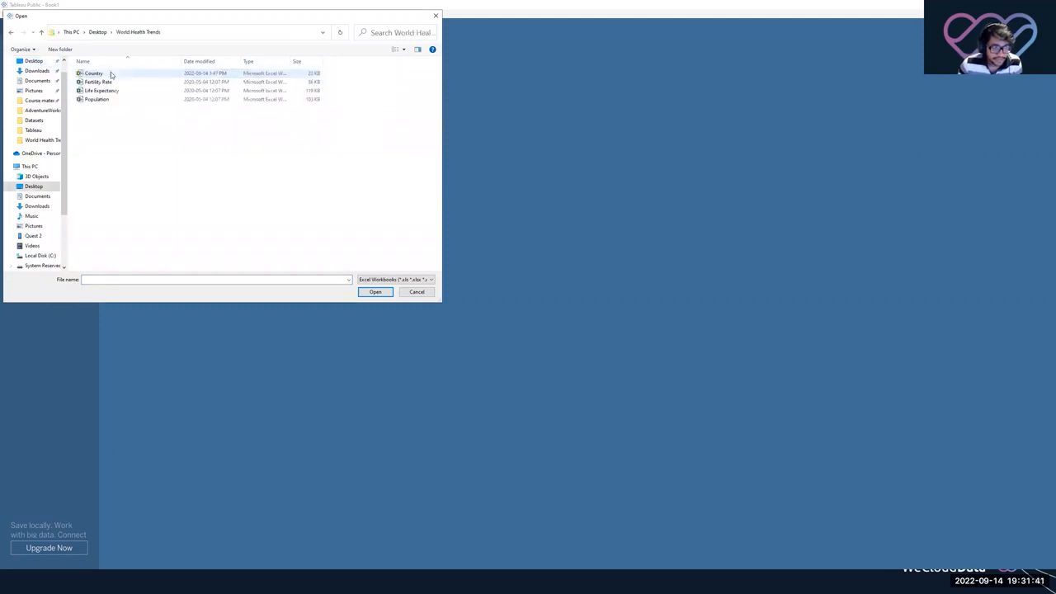
double_click(111, 75)
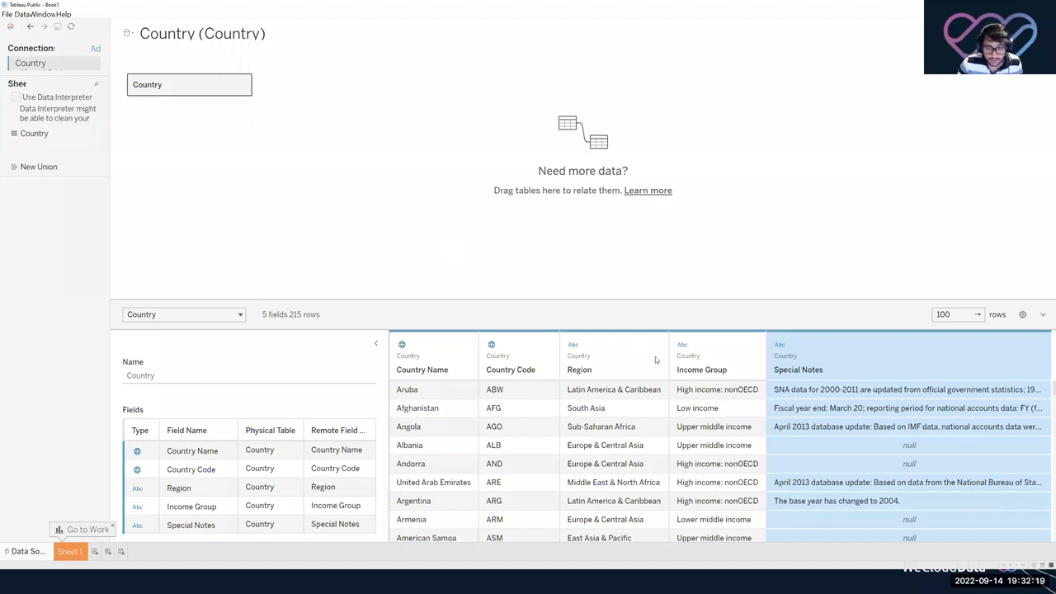
Review the Income Group values in the Country table and hide that field.
click(731, 364)
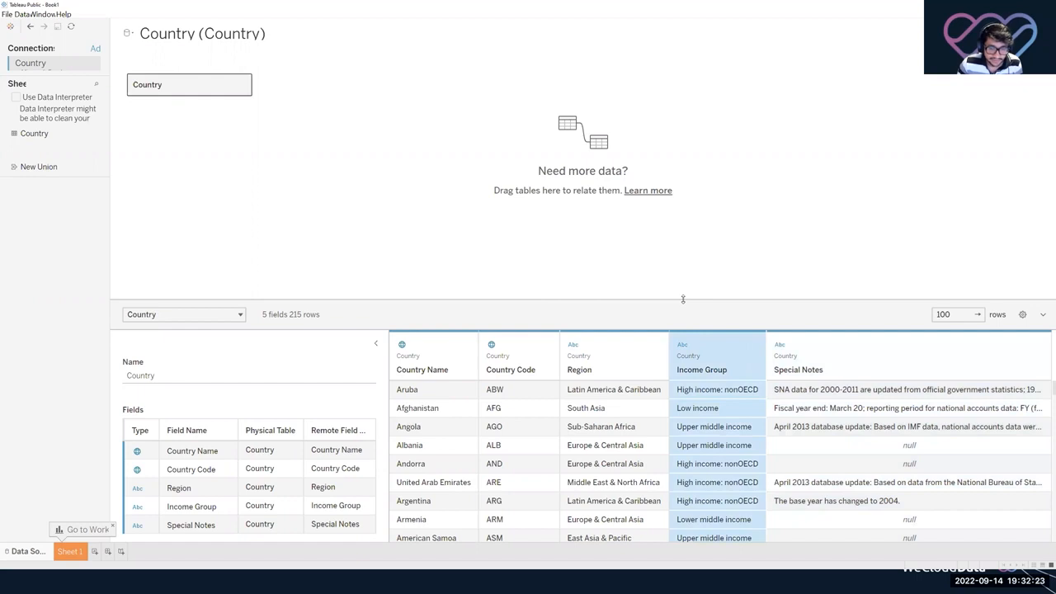
scroll(723, 396, down, 5)
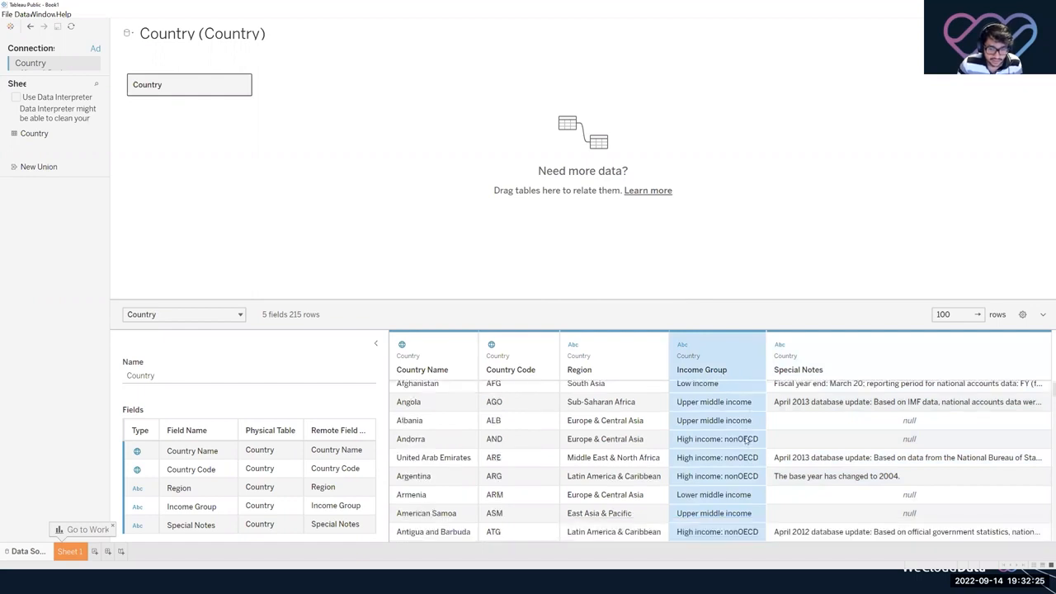
scroll(726, 428, up, 2)
scroll(726, 428, up, 3)
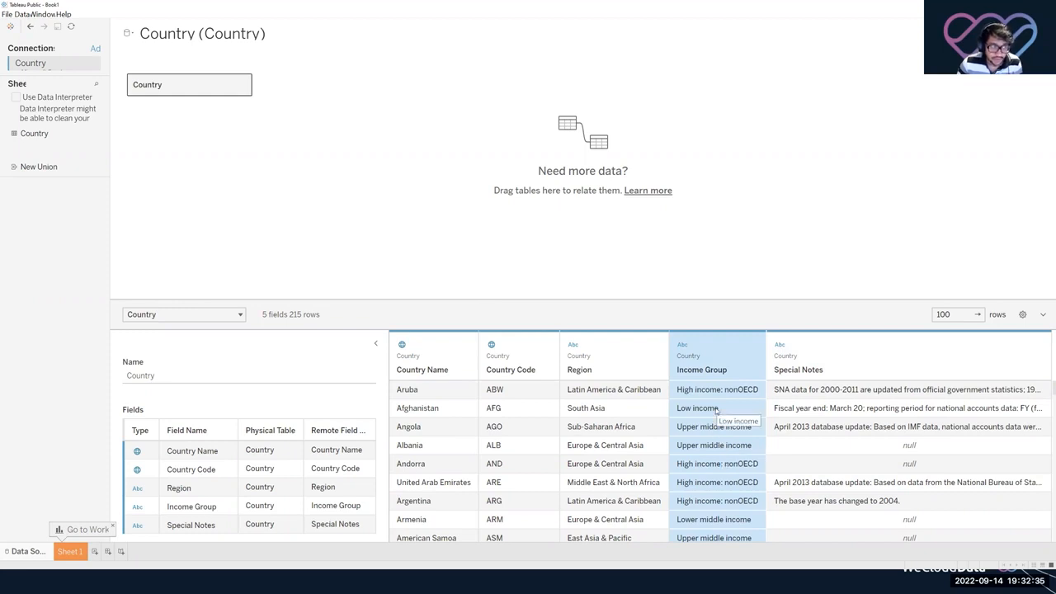
right_click(726, 353)
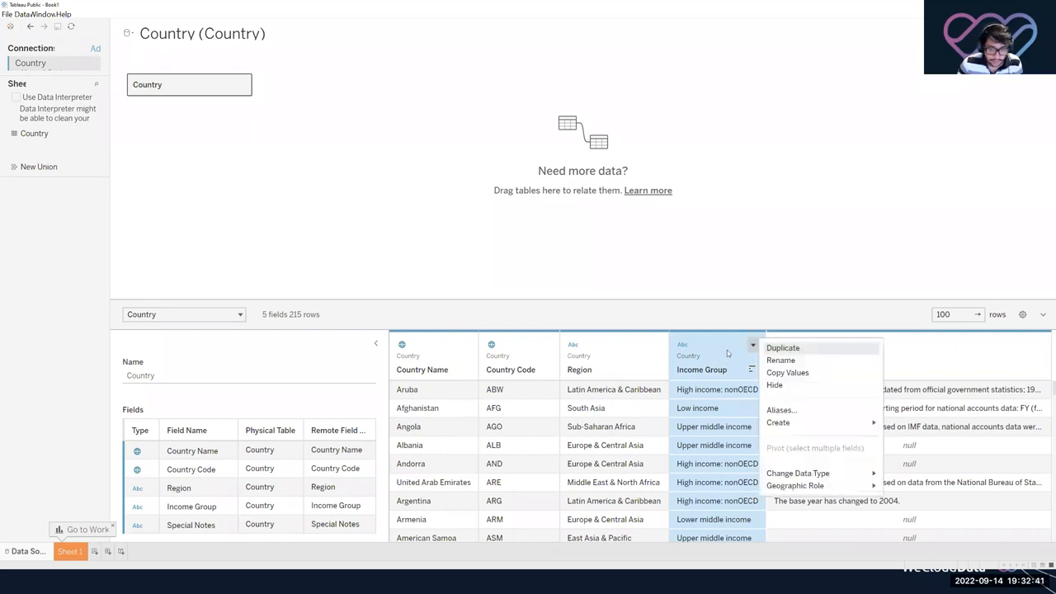
click(780, 385)
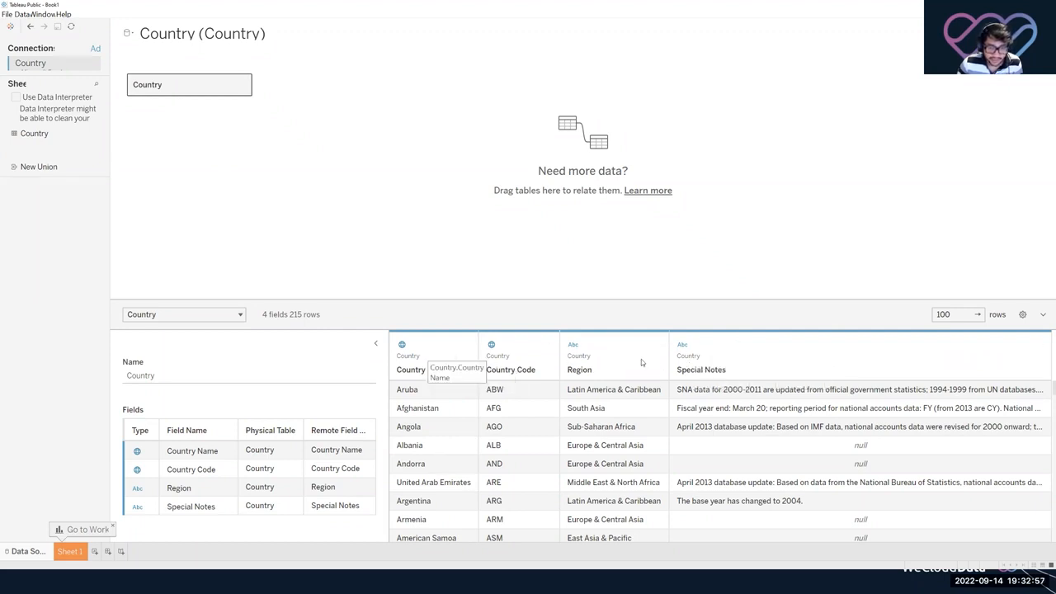
Review the Special Notes entries in the Country table and hide that field.
right_click(726, 345)
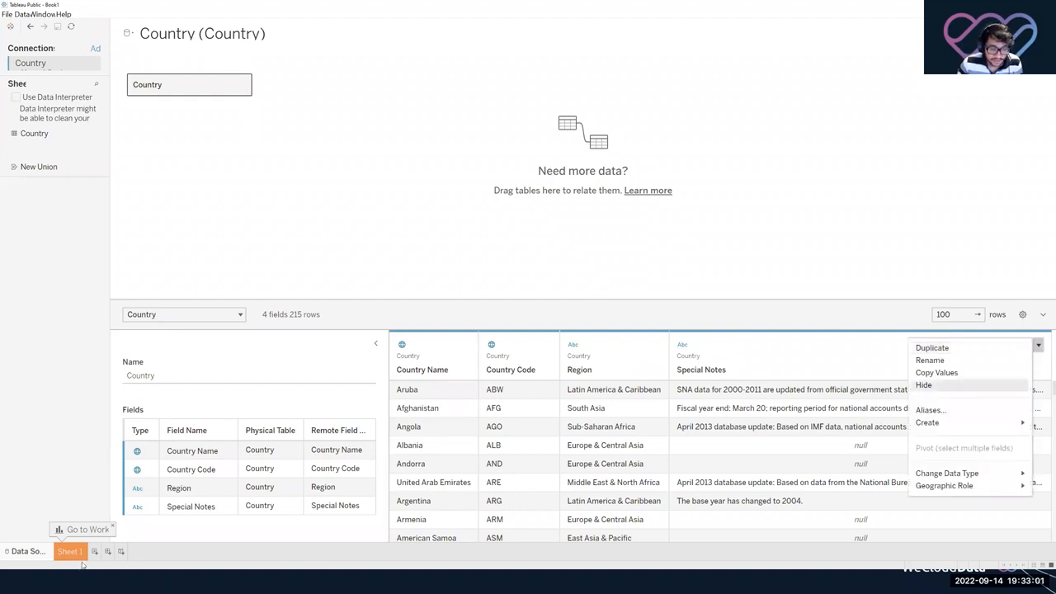
click(405, 215)
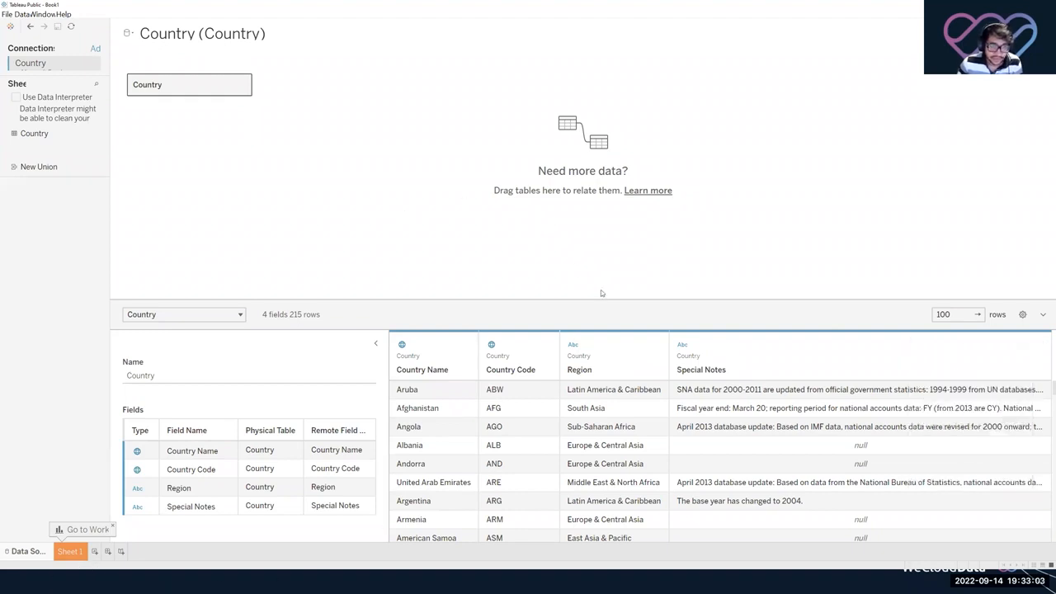
click(749, 349)
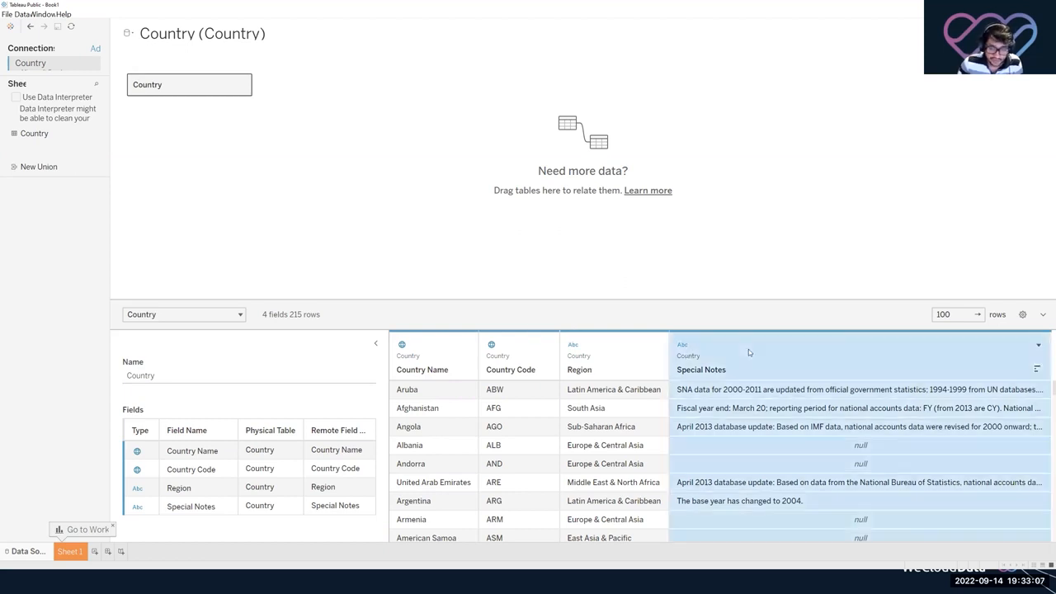
click(757, 404)
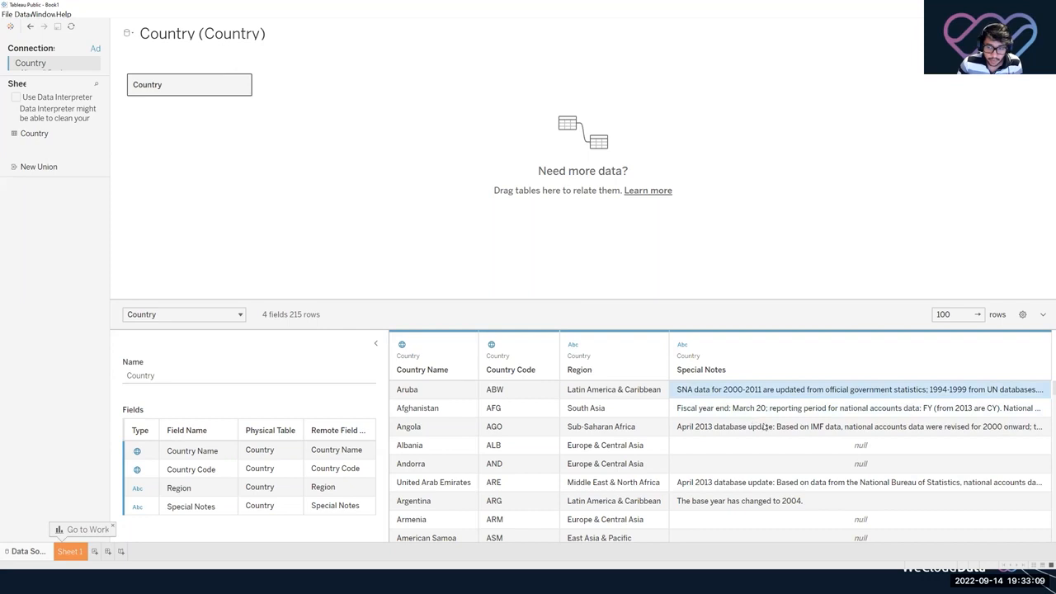
scroll(726, 396, down, 2)
scroll(731, 440, up, 2)
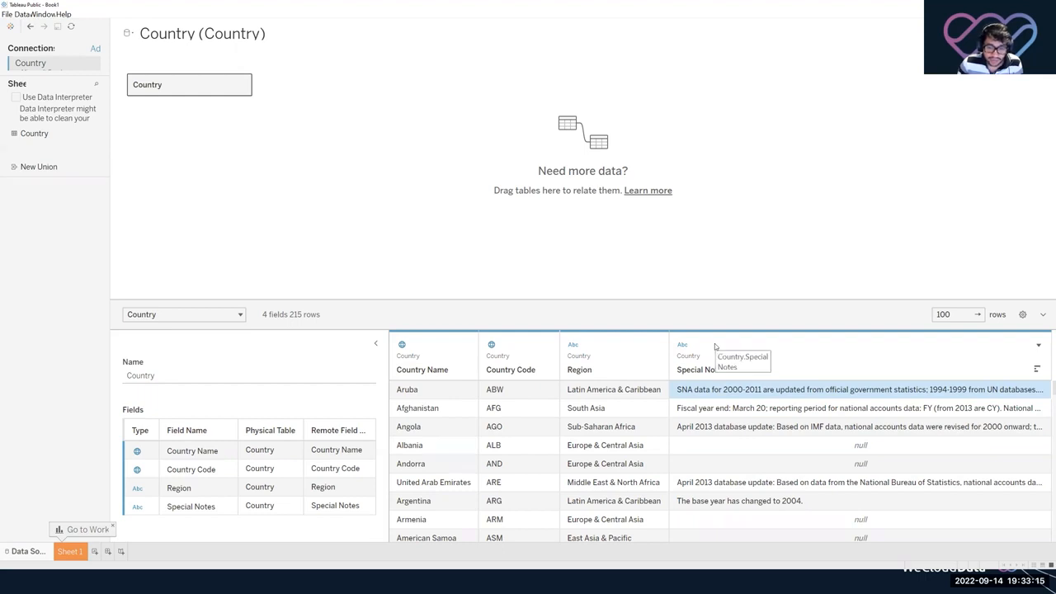
click(1038, 345)
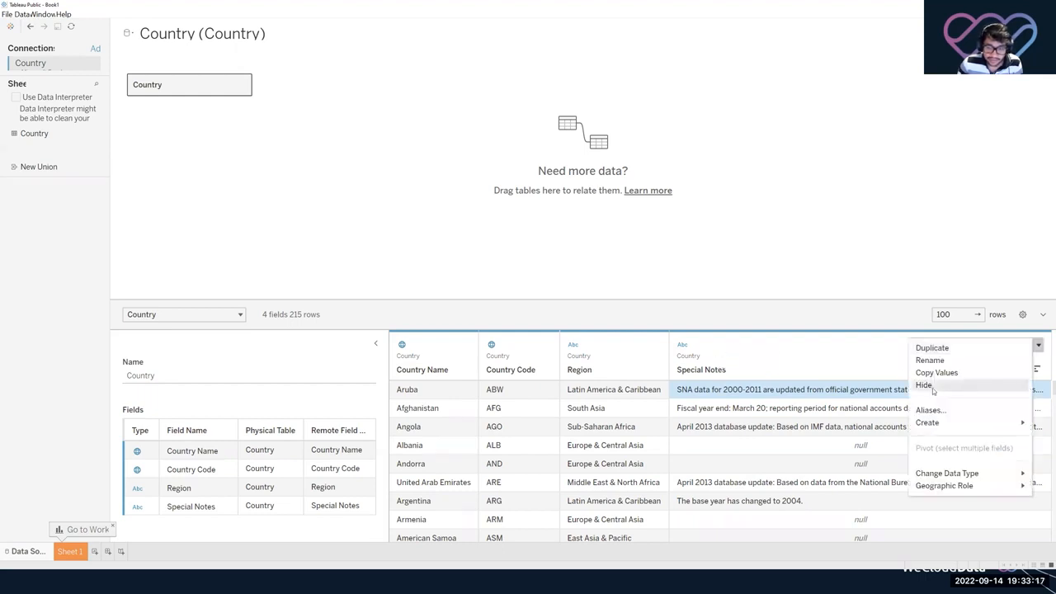
click(303, 306)
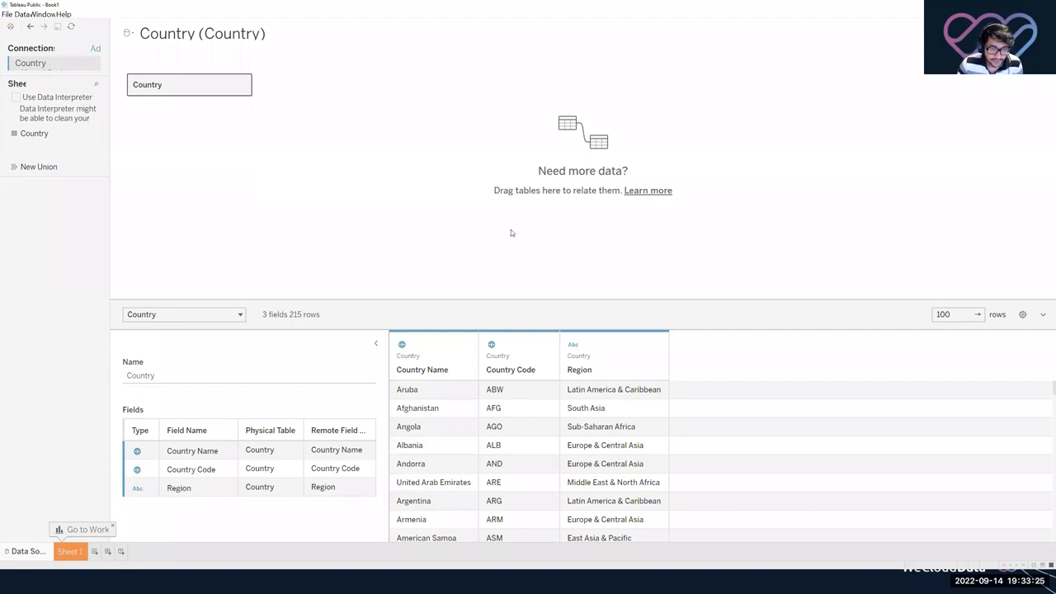
Examine the data type options available for the Country Name field without changing its type.
double_click(422, 369)
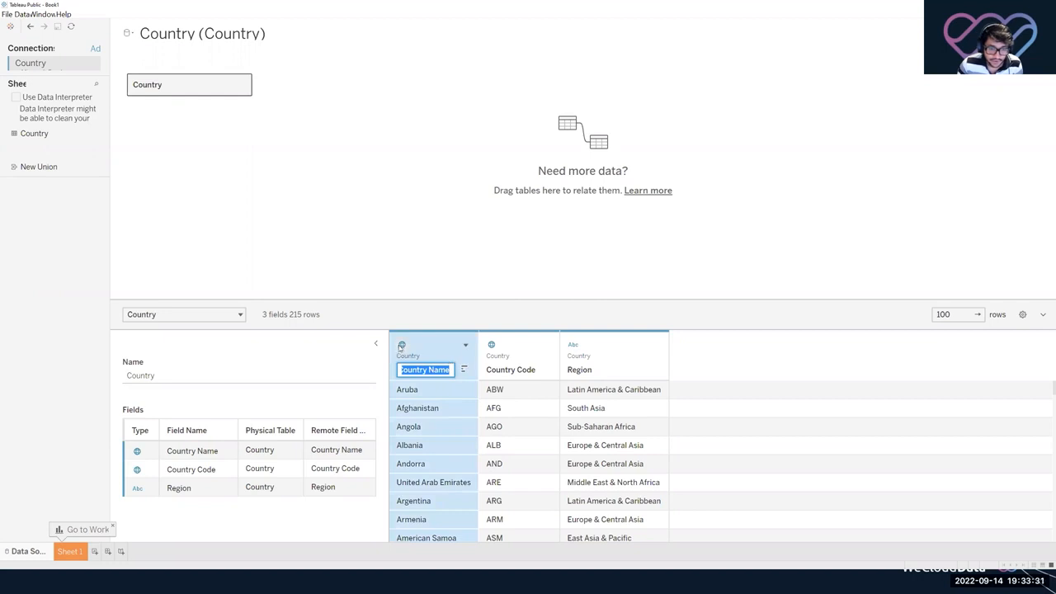
click(402, 346)
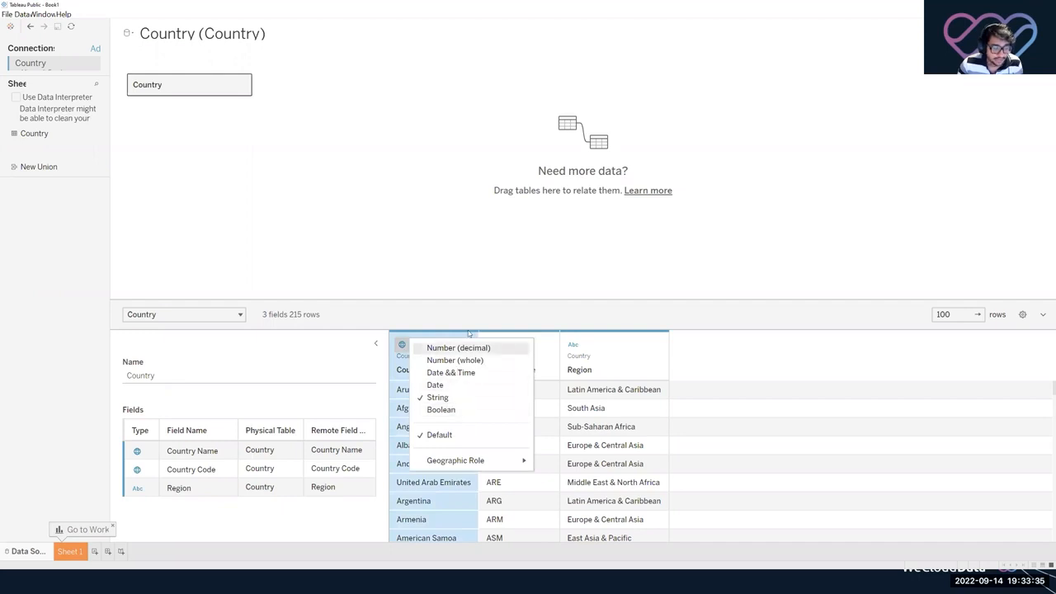
click(433, 284)
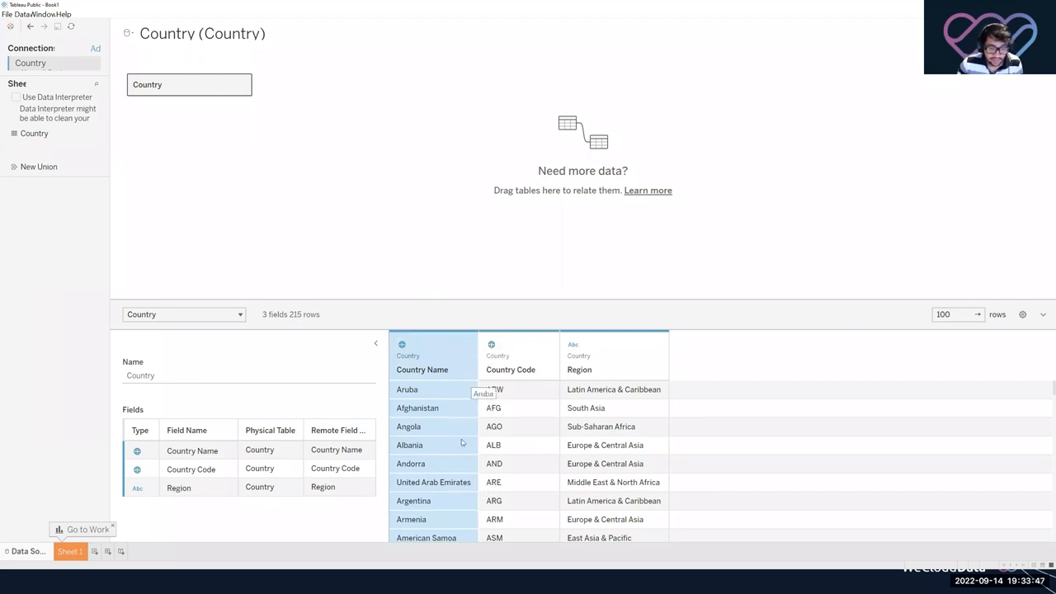
click(402, 344)
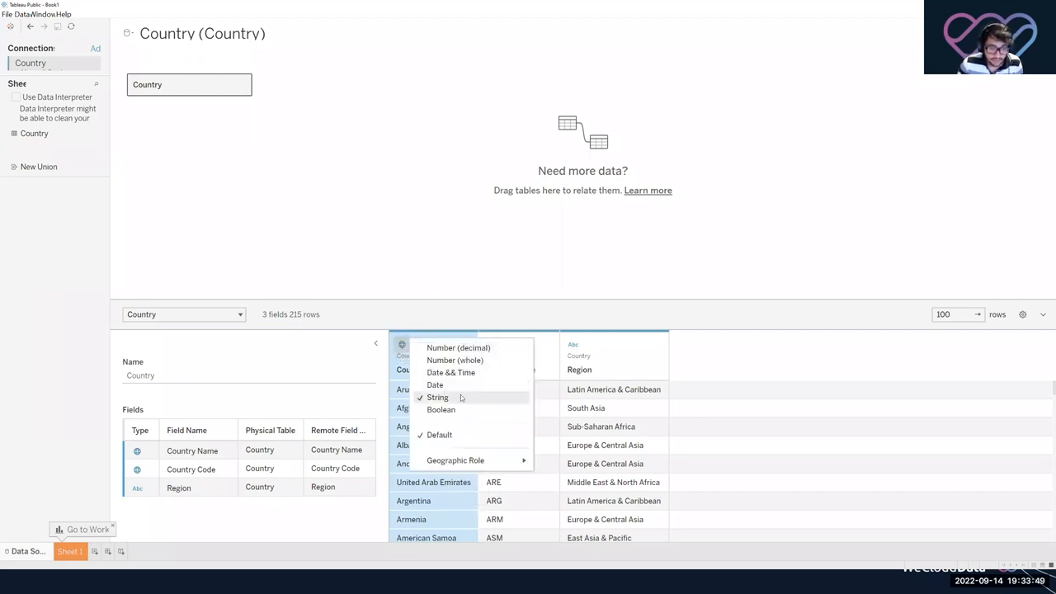
click(460, 312)
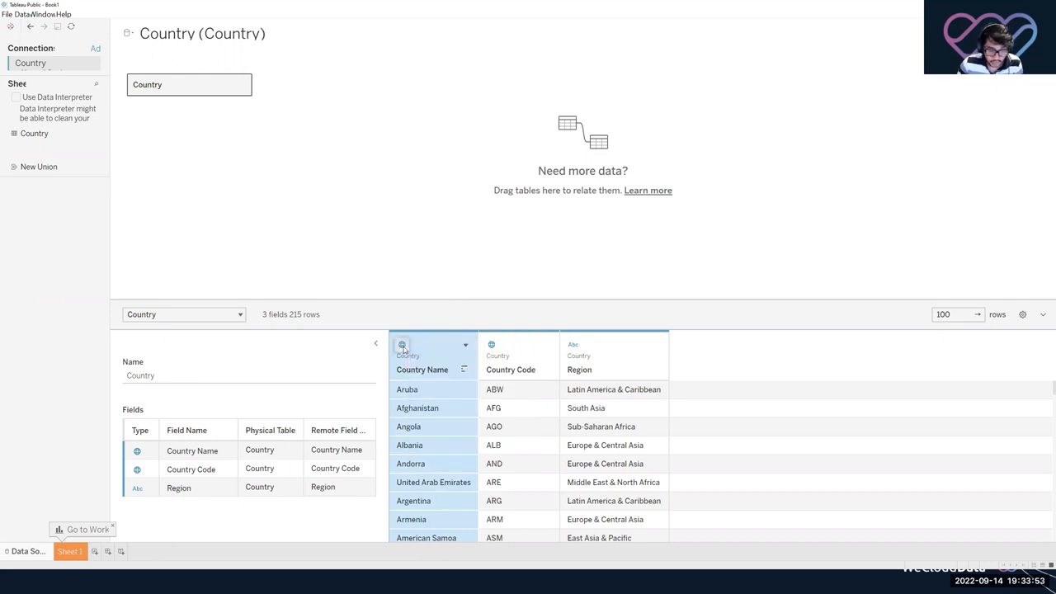
Recheck the data type options for the Country Name field and collapse the table details.
click(402, 345)
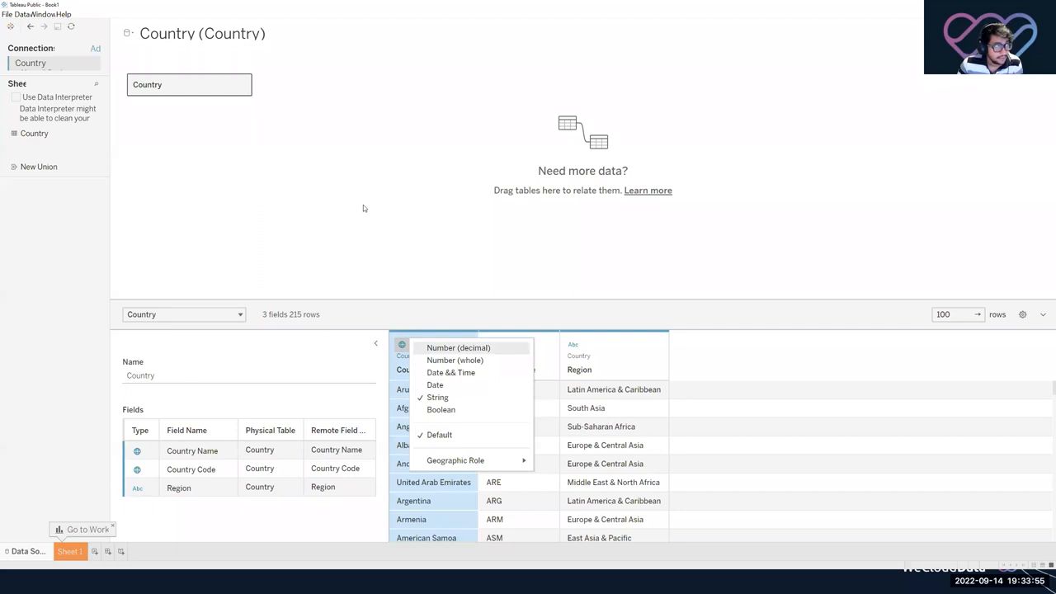
click(402, 344)
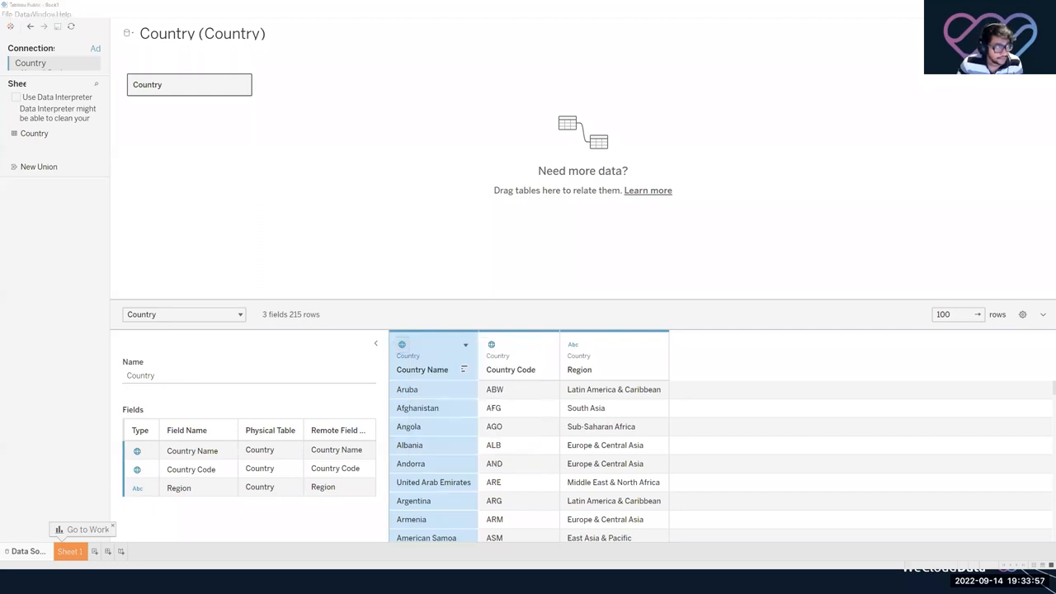
click(411, 251)
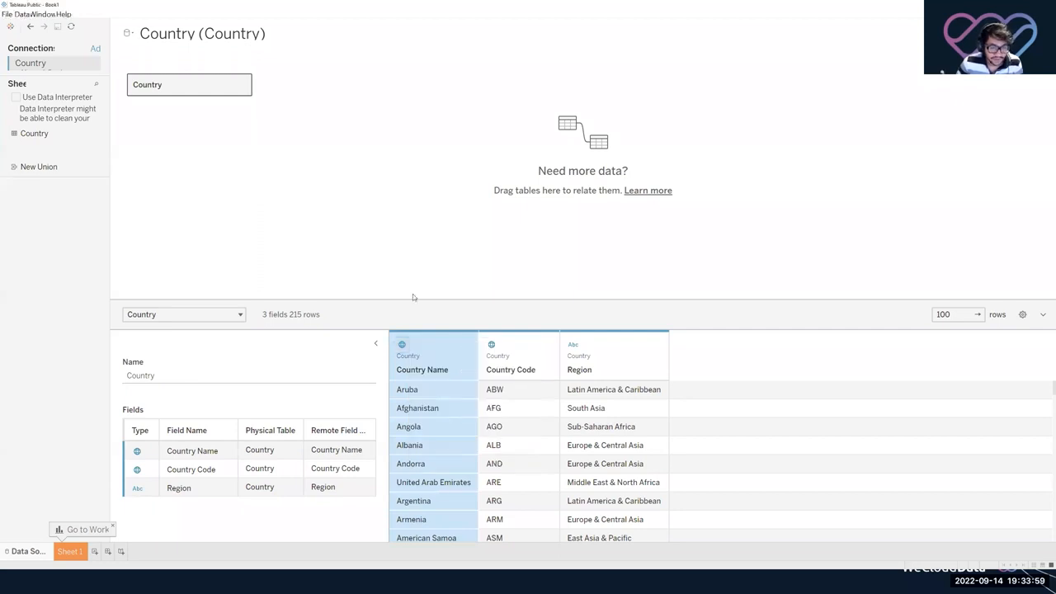
click(375, 345)
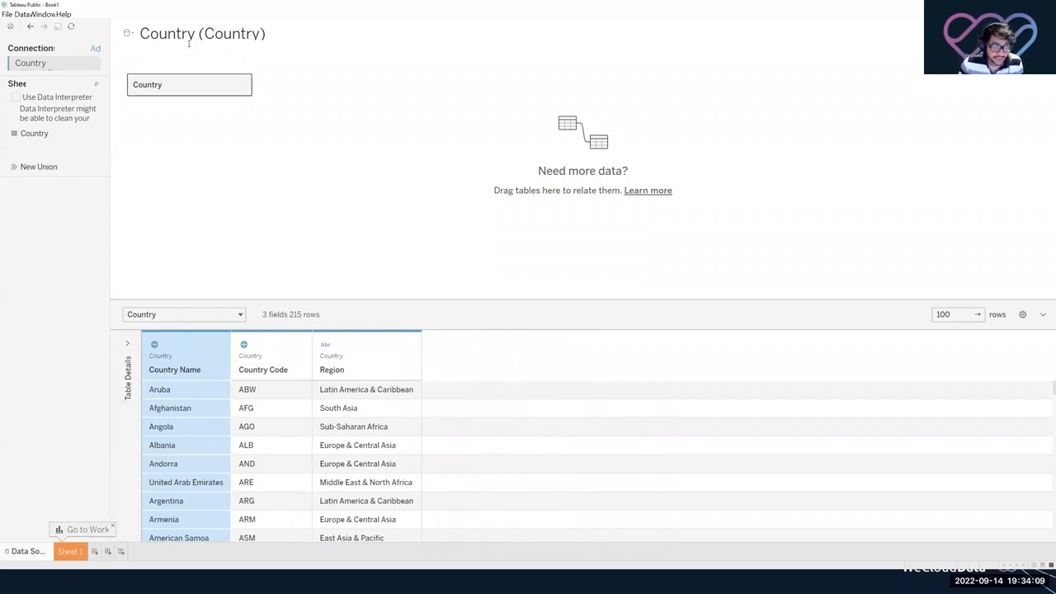
Connect to the Fertility Rate Excel workbook in the World Health Trends folder and collapse its table details.
click(10, 27)
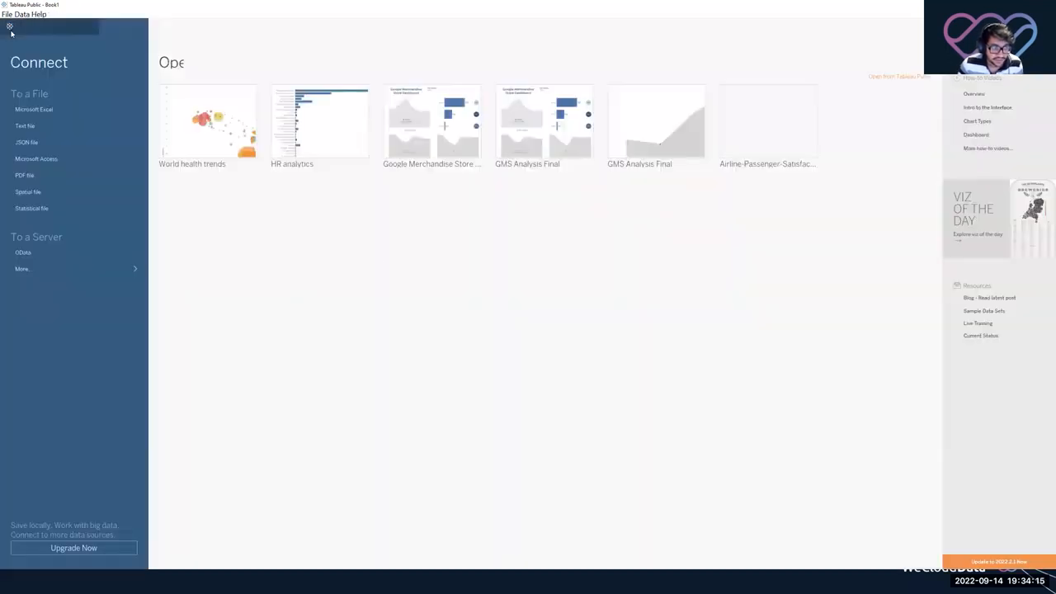
click(54, 109)
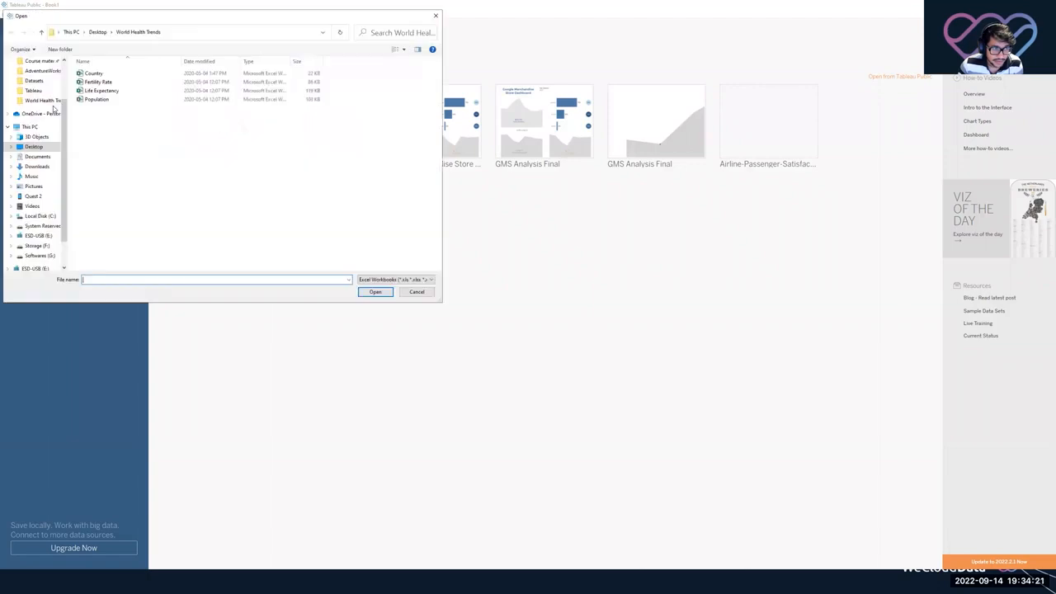
double_click(115, 83)
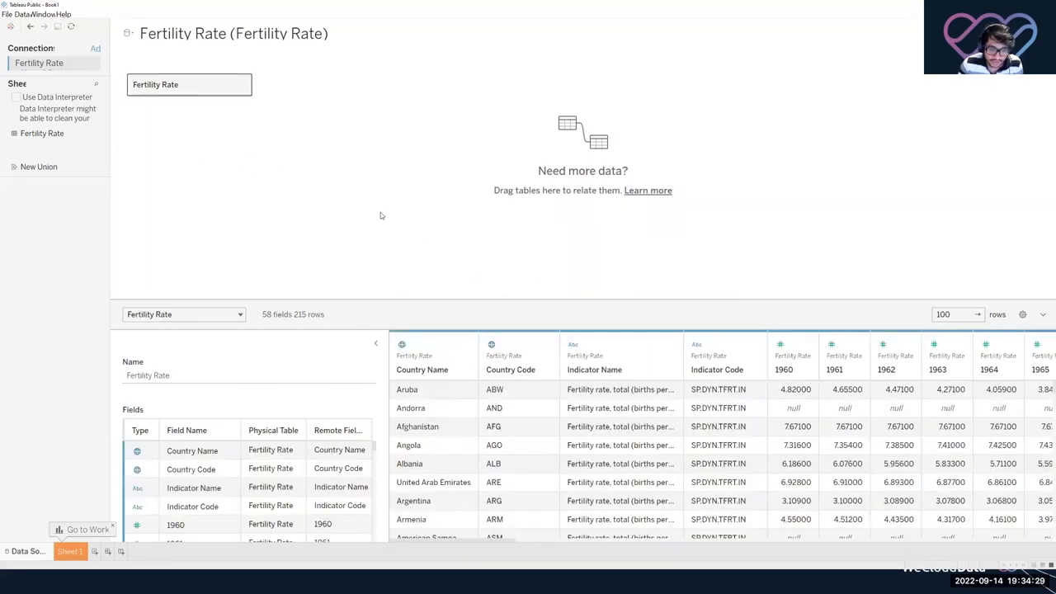
click(376, 342)
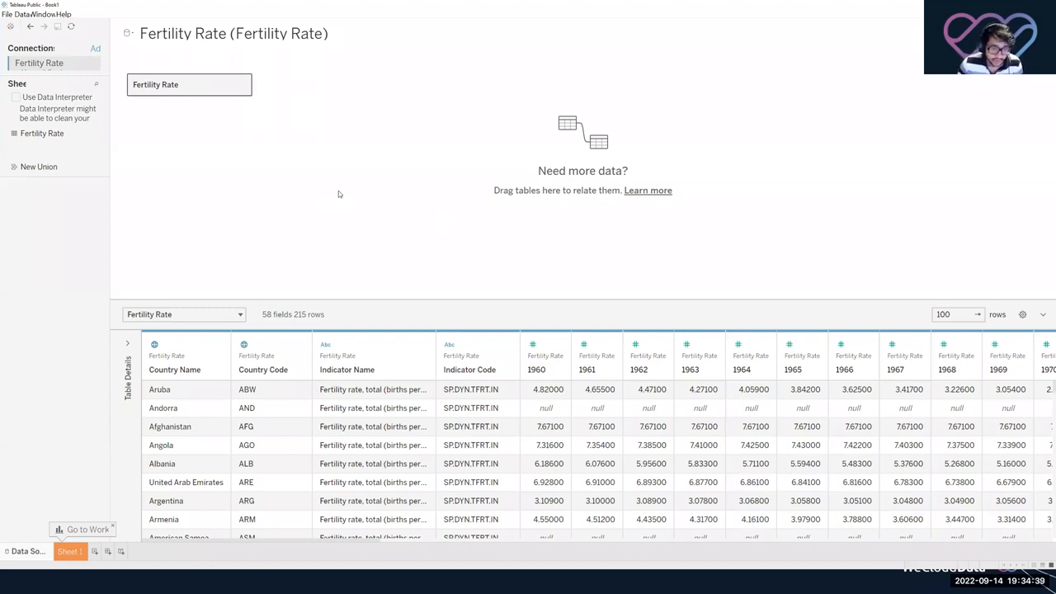
Demonstrate selecting the Indicator Name and Indicator Code columns individually and together in the Fertility Rate table.
click(381, 363)
click(475, 357)
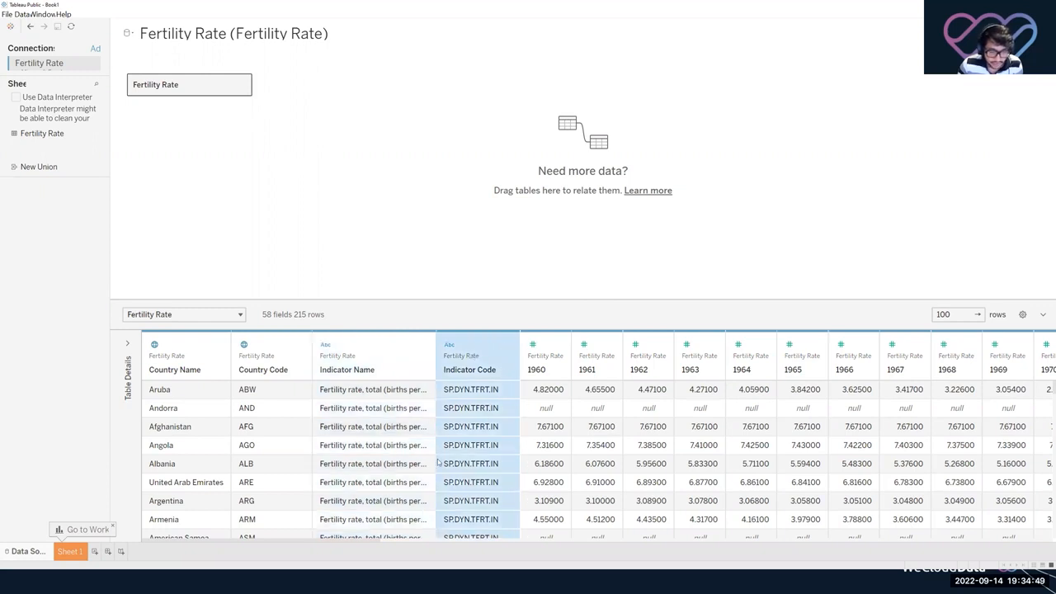
click(372, 352)
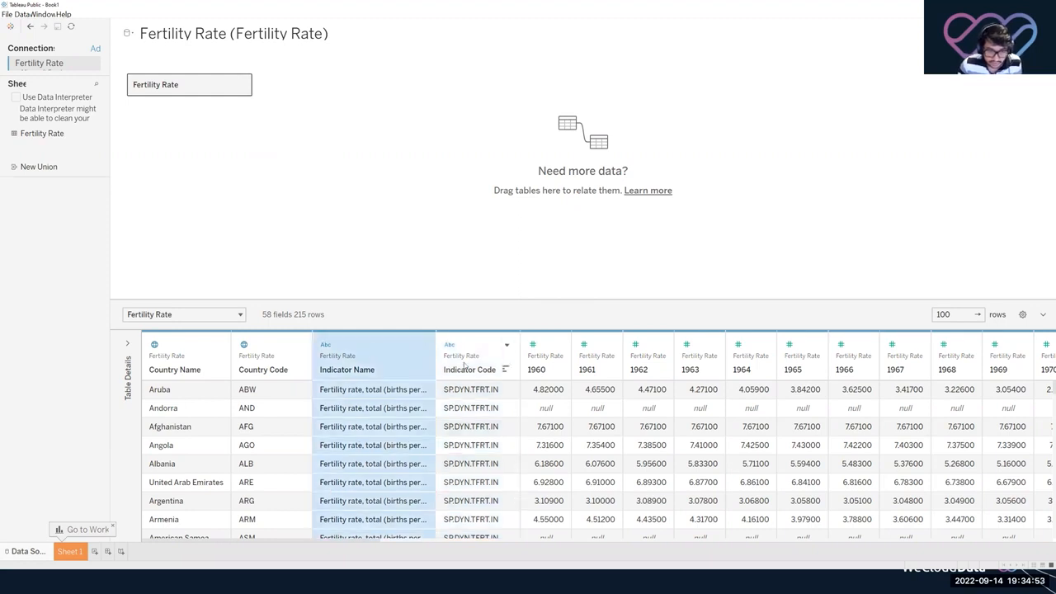
ctrl+click(489, 355)
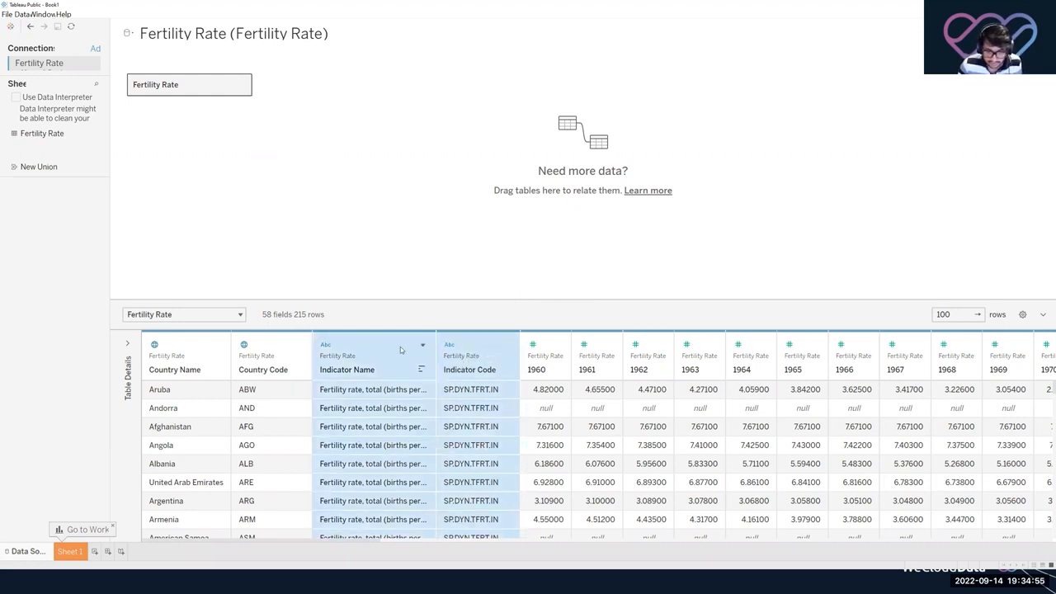
click(366, 345)
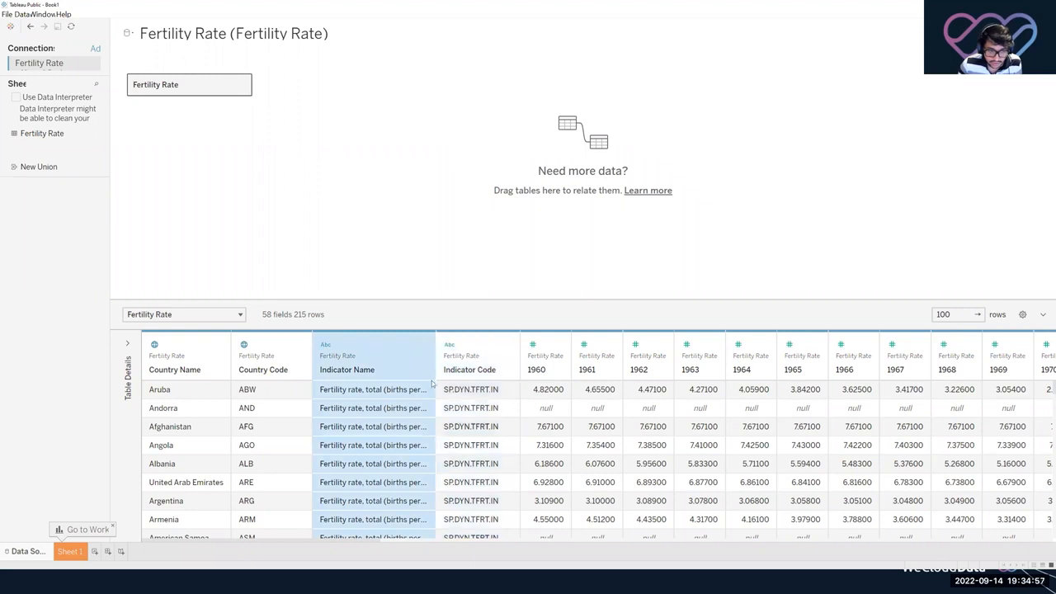
ctrl+click(486, 357)
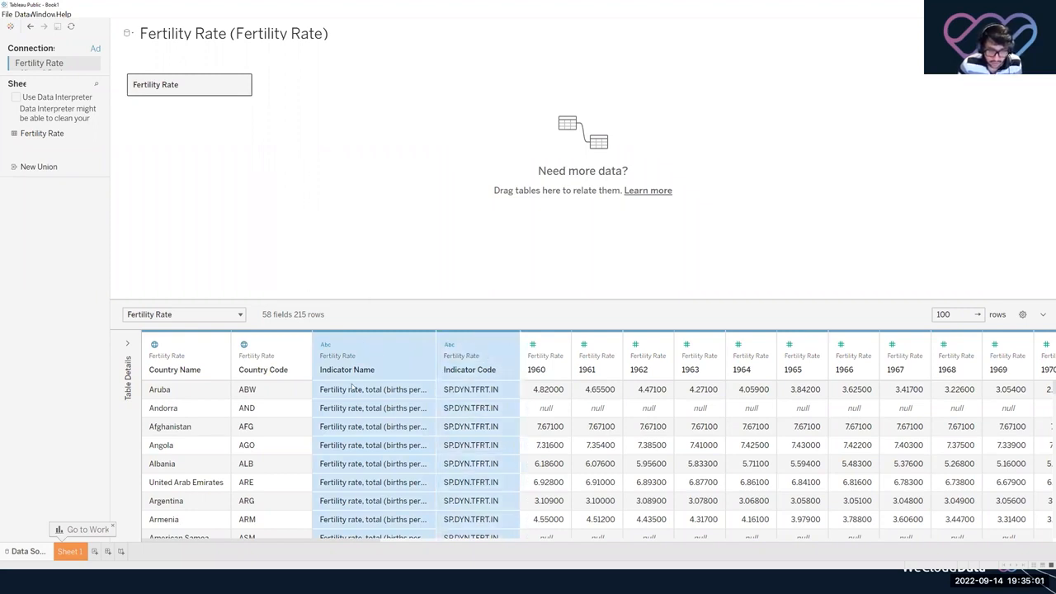
click(349, 365)
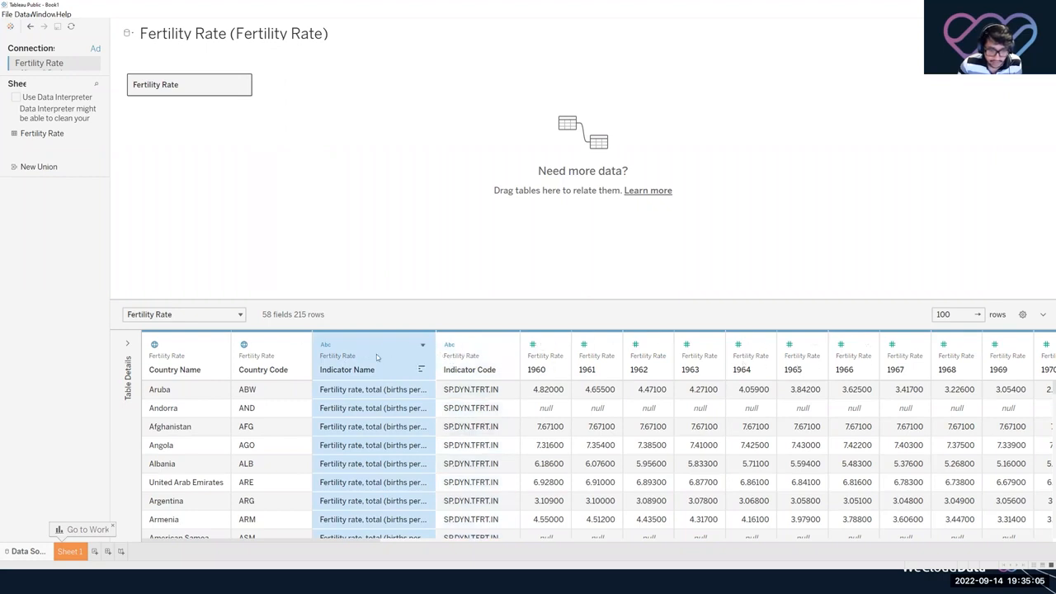
ctrl+click(477, 363)
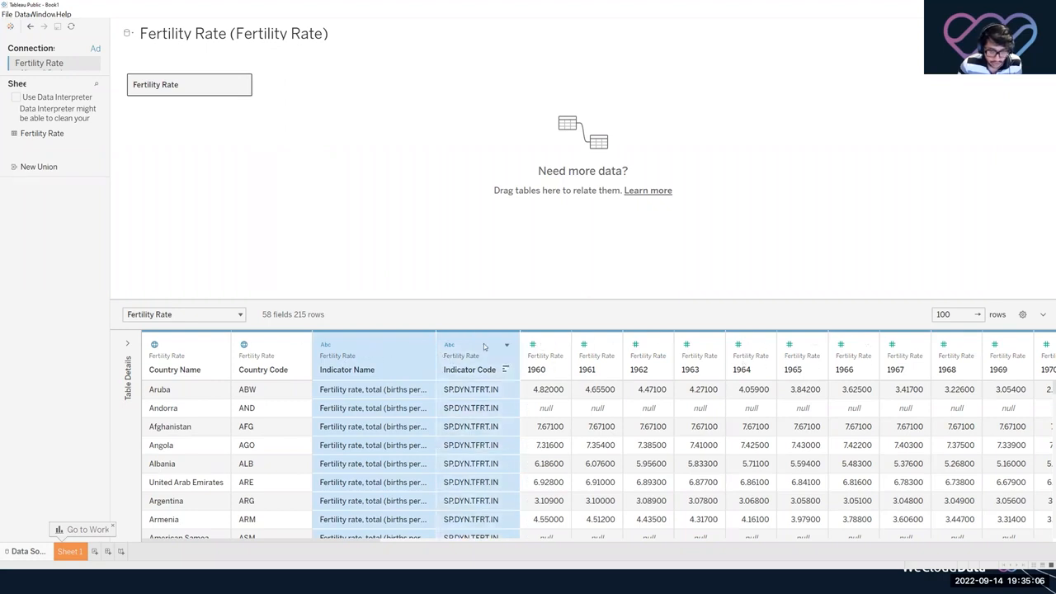
Demonstrate selecting the range from Country Name to Indicator Code, and that same set without Country Code.
click(127, 343)
click(376, 344)
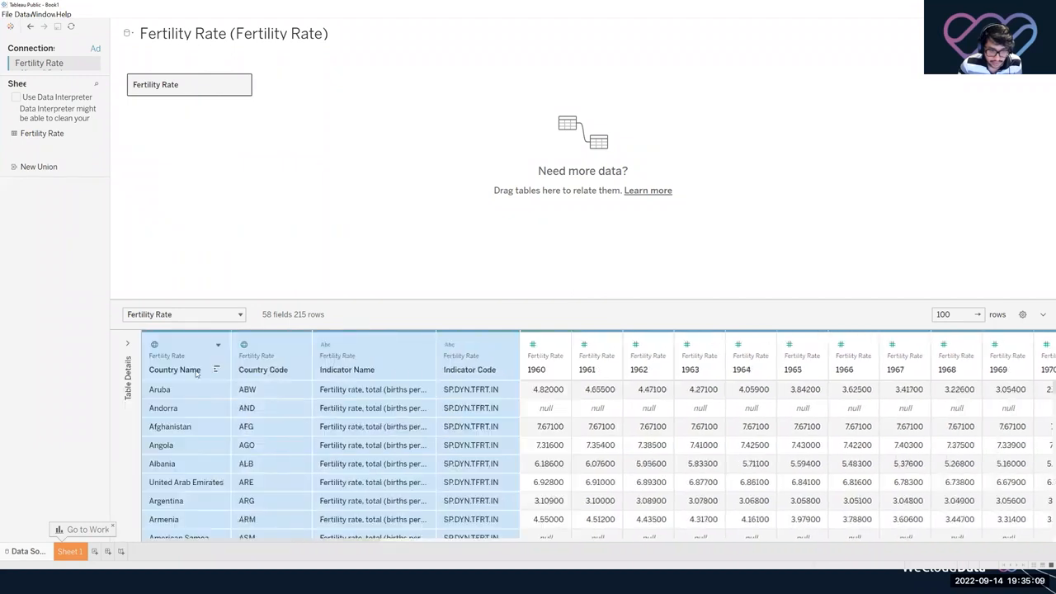
click(183, 362)
ctrl+click(411, 353)
ctrl+click(475, 363)
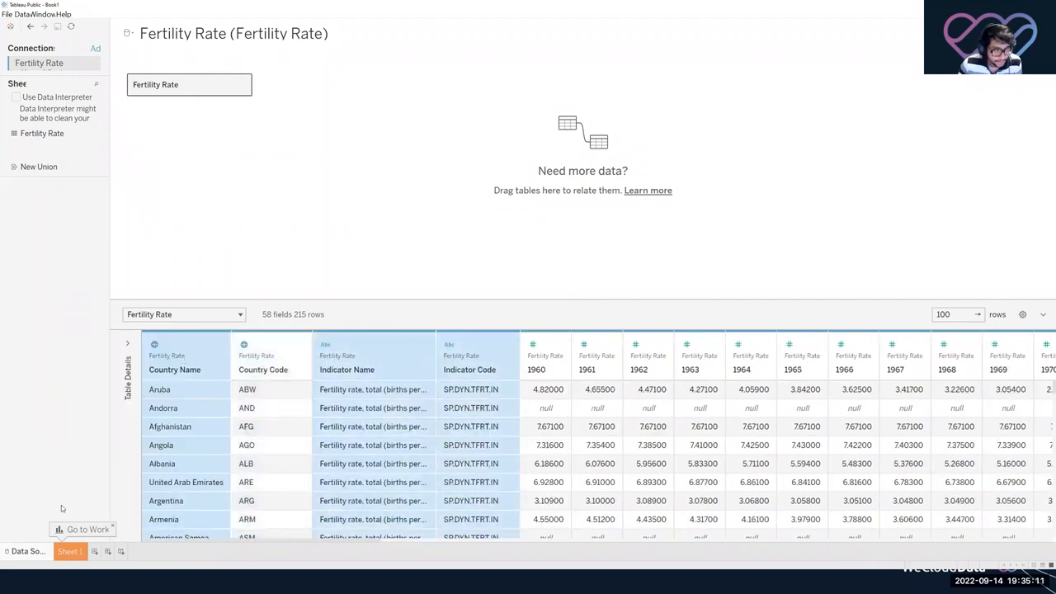
Hide the Indicator Name and Indicator Code fields together in the Fertility Rate table.
click(380, 366)
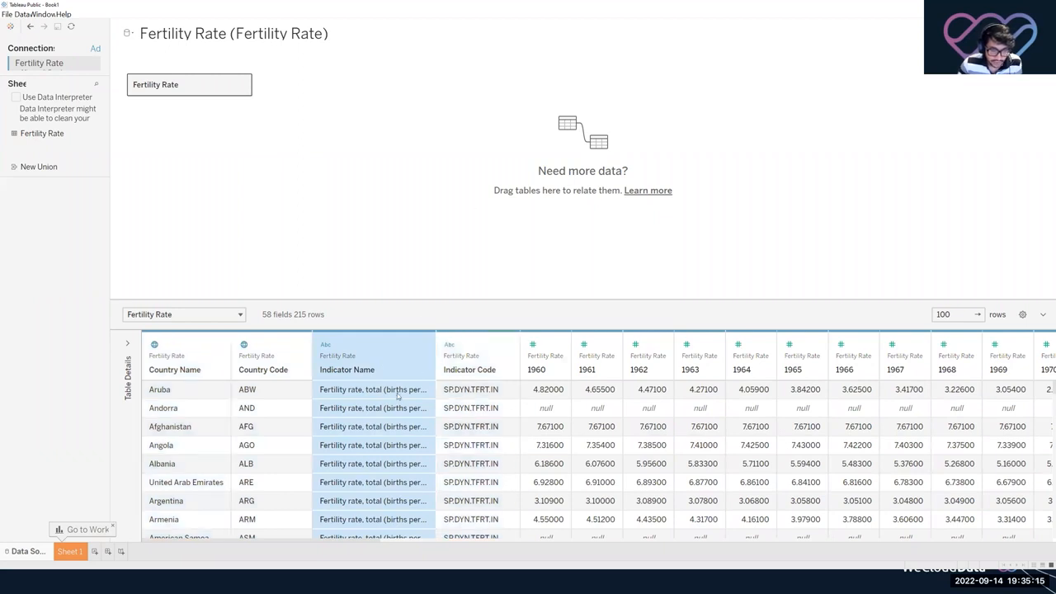
click(475, 367)
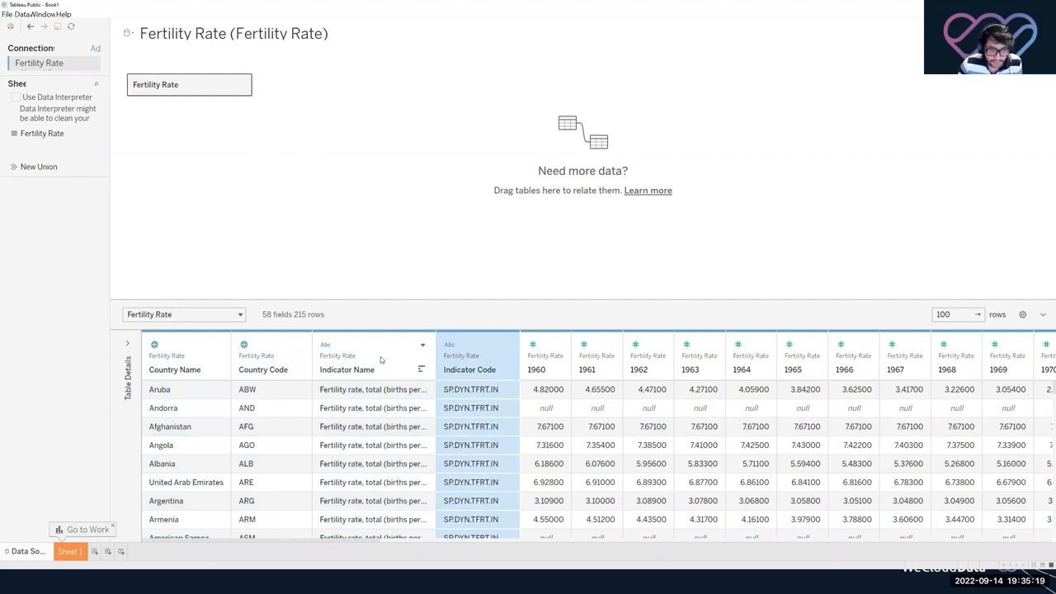
click(381, 359)
ctrl+click(503, 368)
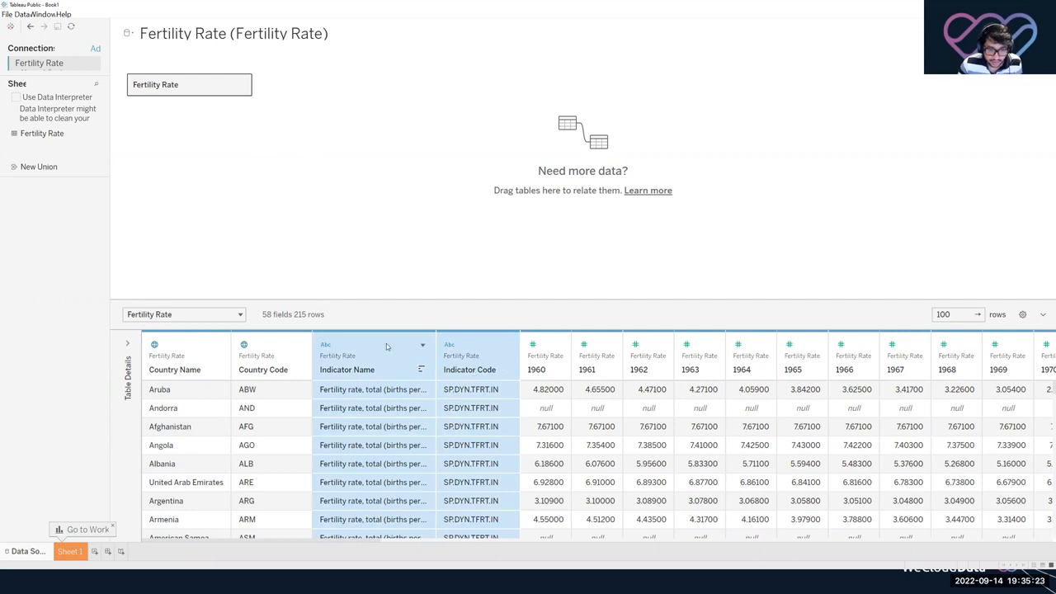
click(423, 345)
click(445, 361)
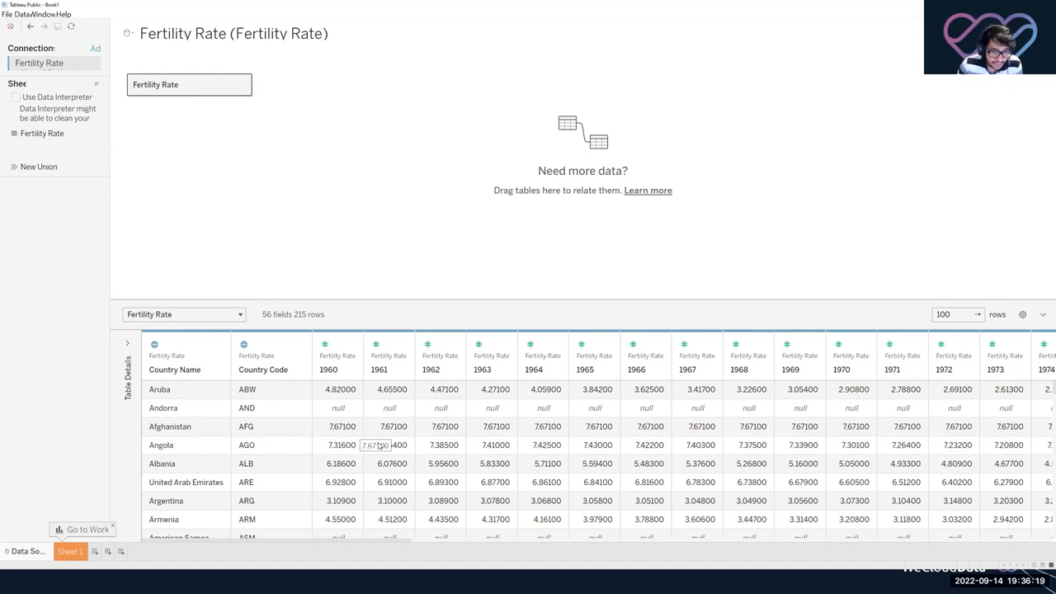
Highlight the 1963 column and annotate the empty canvas with chart axes and tick marks along the horizontal axis.
click(501, 362)
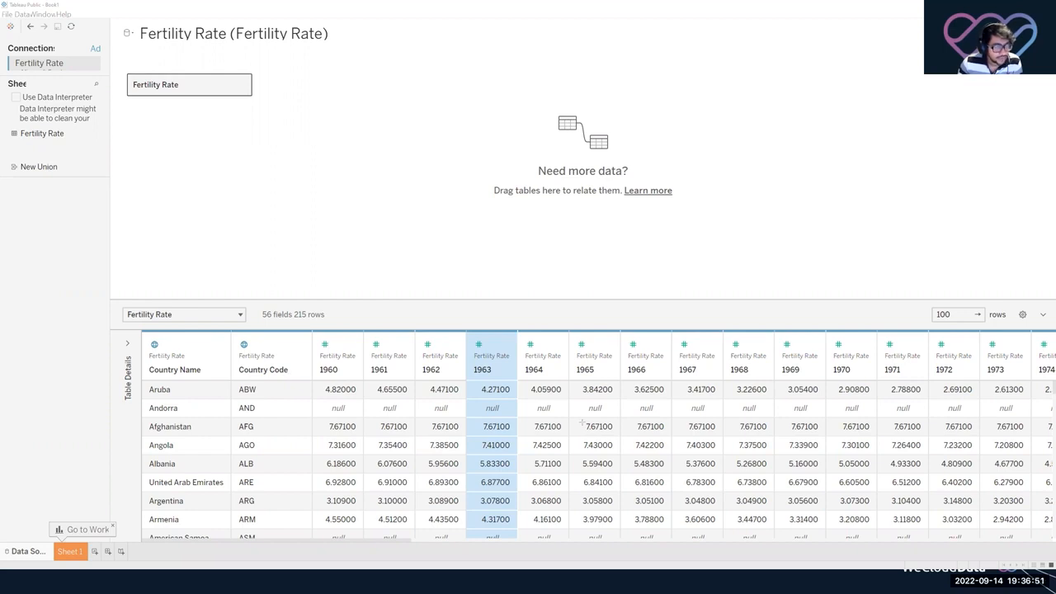
mouse_move(420, 69)
mouse_down()
mouse_move(427, 264)
mouse_move(431, 253)
mouse_move(682, 267)
mouse_up()
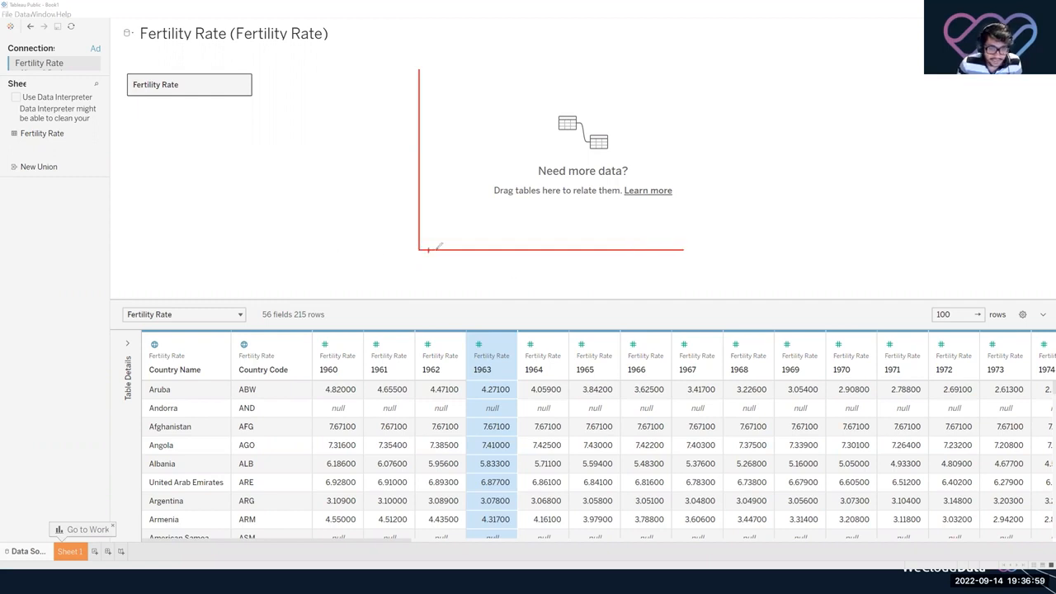
drag(457, 251, 458, 258)
drag(476, 249, 475, 254)
drag(488, 249, 486, 252)
drag(516, 250, 517, 257)
drag(532, 250, 554, 259)
Underline several values in the 1960 column, circle its heading and draw two lines beneath the sketched horizontal axis.
mouse_move(327, 395)
mouse_down()
mouse_move(355, 394)
mouse_move(346, 414)
mouse_move(356, 443)
mouse_up()
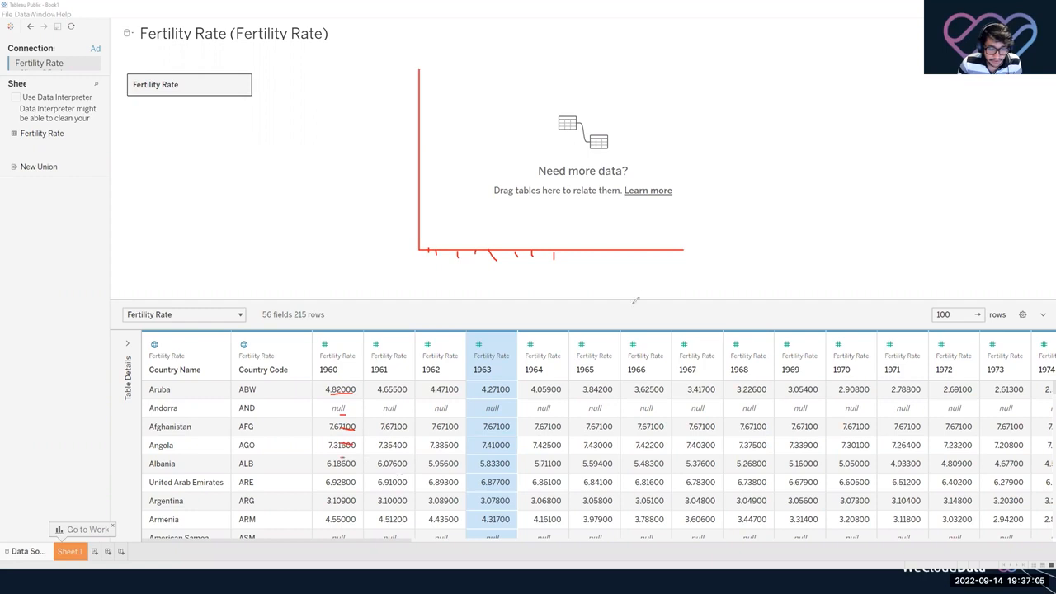
drag(567, 283, 508, 283)
mouse_move(307, 376)
mouse_down()
mouse_move(345, 358)
mouse_move(317, 382)
mouse_up()
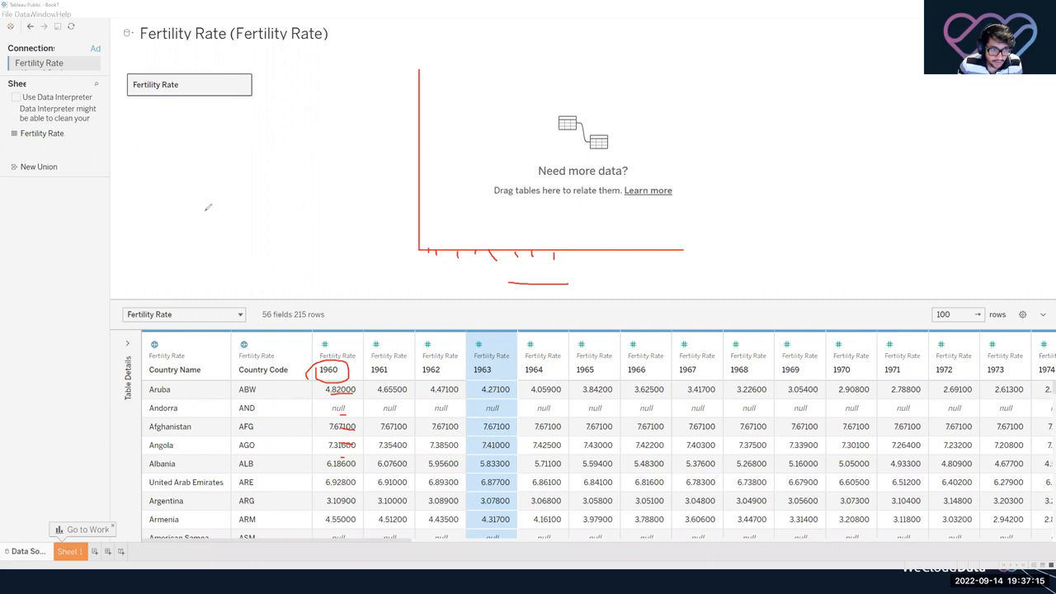
drag(500, 290, 575, 286)
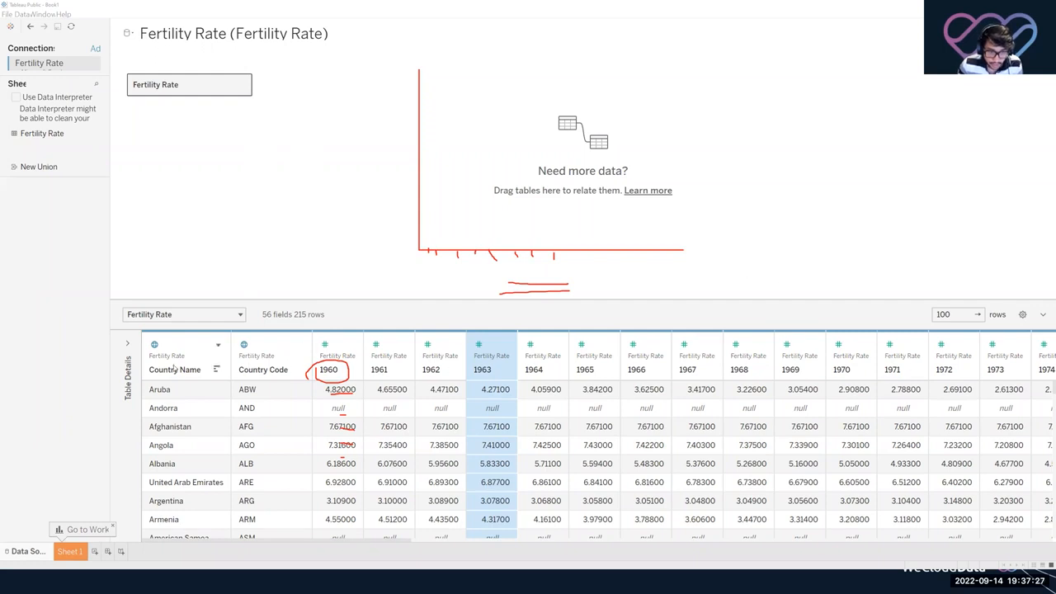
Highlight the Country Name column followed by the 1960 column, and clear all drawn annotations.
click(204, 370)
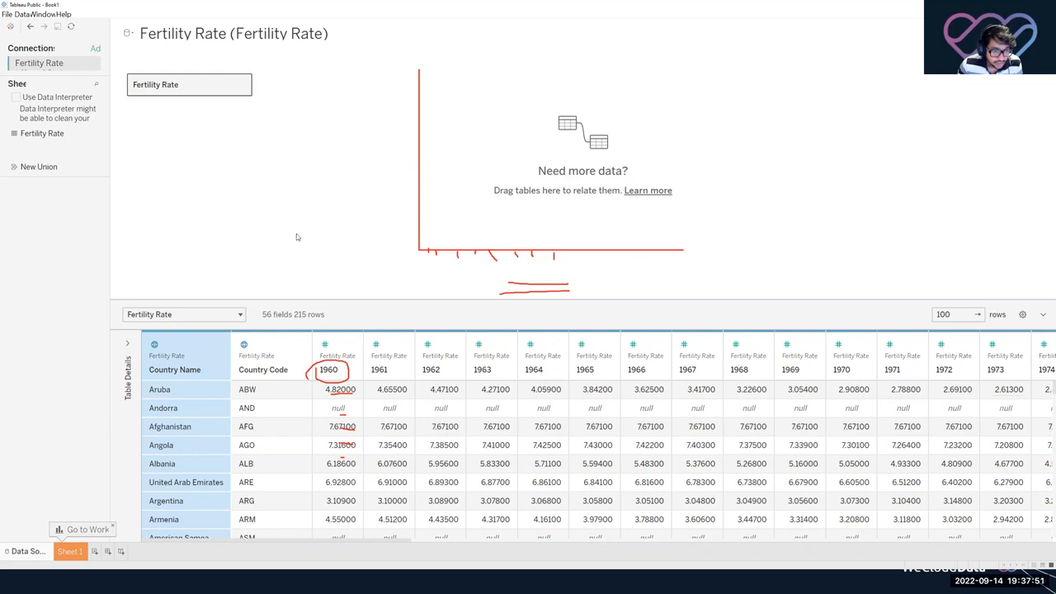
click(335, 371)
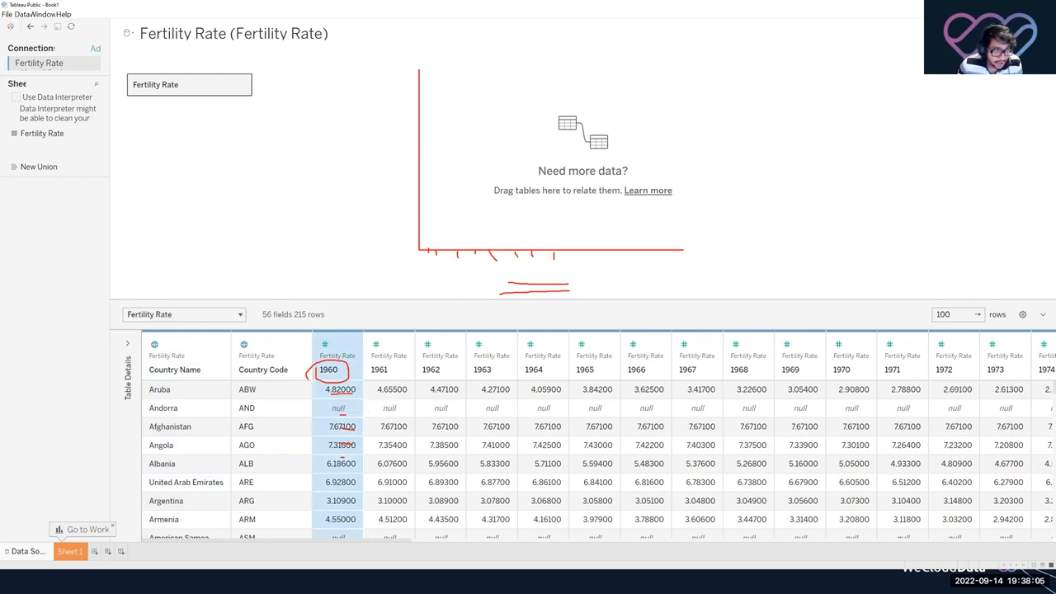
key(Escape)
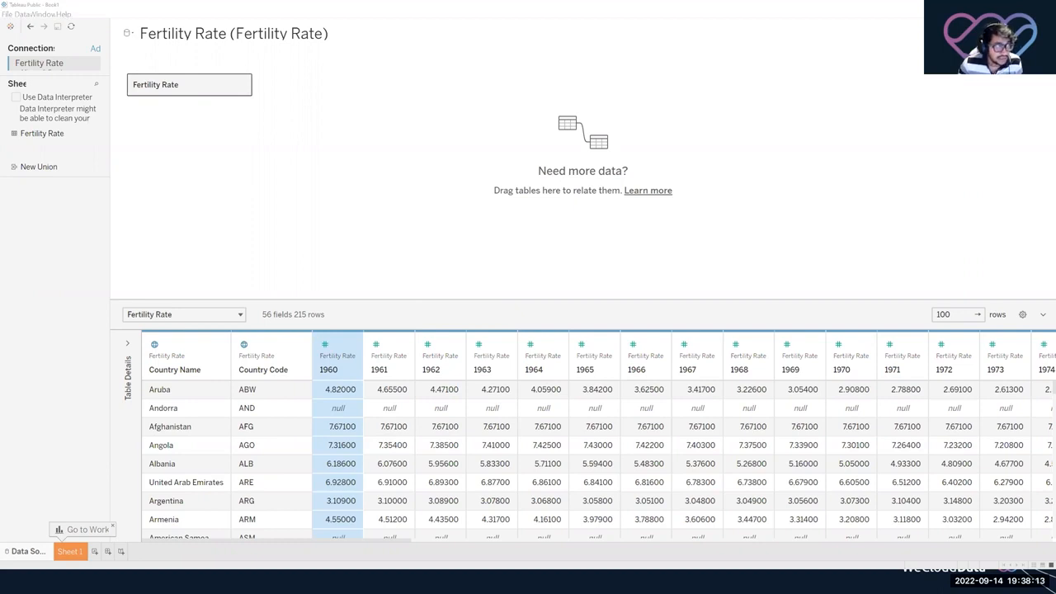
Sketch a table outline with a header row and several column dividers on the empty canvas.
mouse_move(313, 130)
mouse_down()
mouse_move(763, 152)
mouse_move(340, 251)
mouse_move(287, 130)
mouse_move(381, 132)
mouse_up()
drag(287, 151, 741, 165)
drag(377, 134, 395, 241)
drag(453, 127, 524, 265)
drag(583, 136, 614, 244)
drag(683, 120, 743, 261)
Label the sketched table's first two columns 1961 and 1962, and mark placeholder values in the first column.
mouse_move(318, 138)
mouse_down()
mouse_move(319, 153)
mouse_move(541, 153)
mouse_up()
drag(302, 174, 353, 175)
drag(321, 190, 349, 192)
mouse_move(334, 202)
mouse_down()
mouse_move(347, 206)
mouse_move(345, 222)
mouse_up()
drag(350, 231, 385, 237)
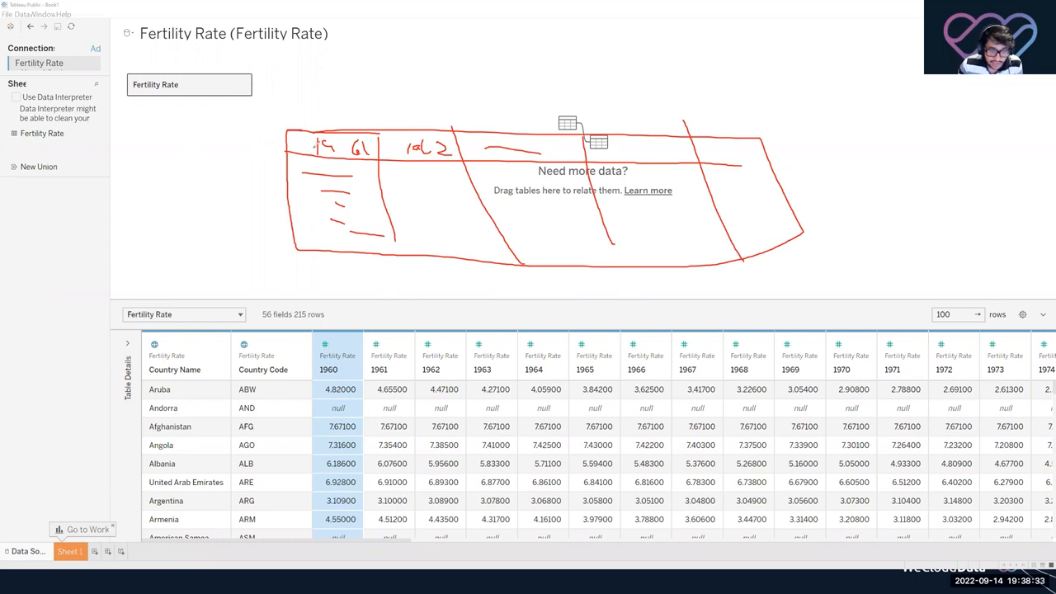
Emphasize the sketched table's header row and first-column values, and draw two long vertical lines beside the table.
mouse_move(281, 126)
mouse_down()
mouse_move(299, 147)
mouse_move(284, 125)
mouse_up()
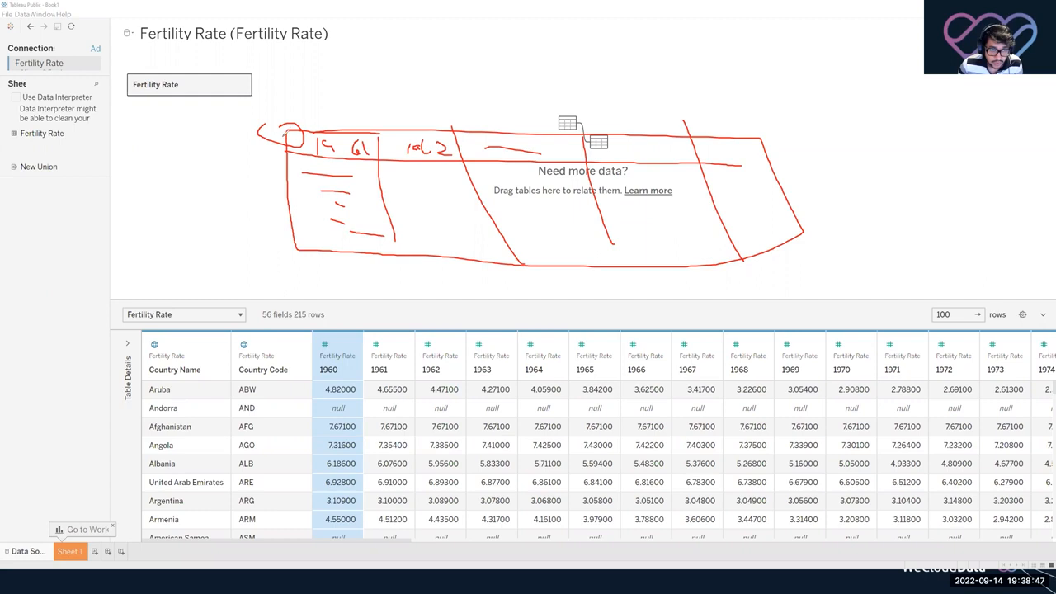
drag(317, 145, 715, 159)
drag(188, 146, 188, 408)
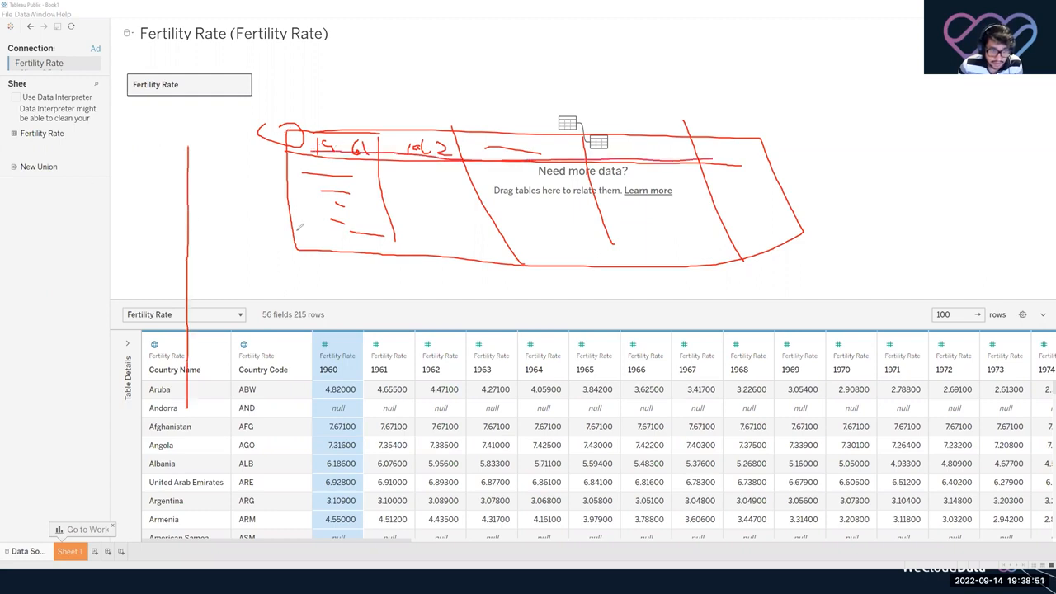
mouse_move(360, 181)
mouse_down()
mouse_move(308, 186)
mouse_move(369, 203)
mouse_up()
mouse_move(341, 218)
mouse_down()
mouse_move(369, 218)
mouse_move(378, 233)
mouse_up()
drag(349, 115, 350, 132)
drag(337, 133, 337, 148)
drag(233, 146, 236, 402)
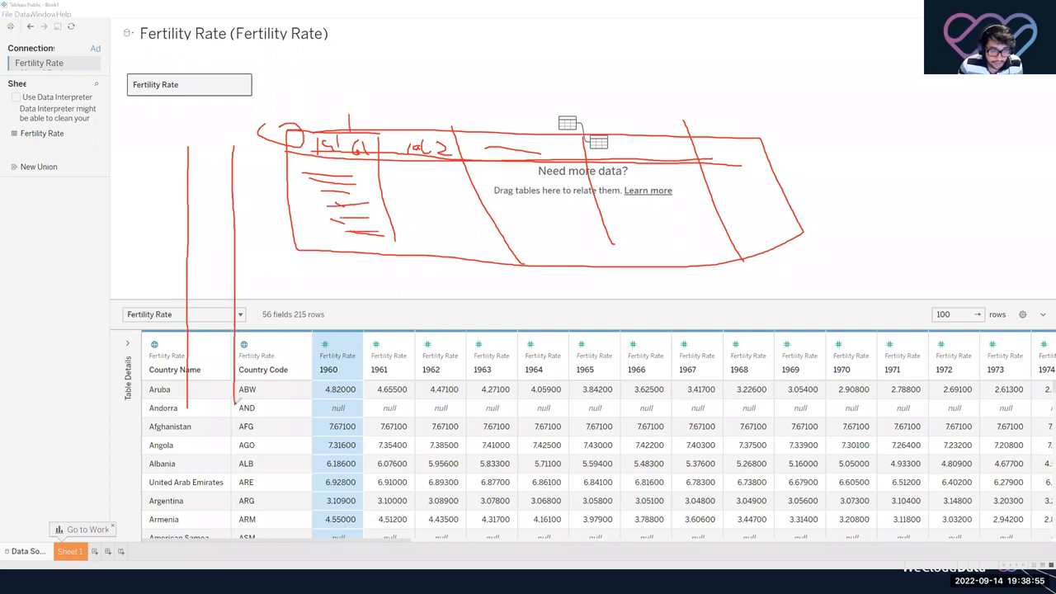
Clear the table sketch and write 1961 on the canvas above the Fertility Rate data.
mouse_move(415, 66)
mouse_down()
mouse_move(415, 103)
mouse_move(432, 76)
mouse_move(430, 94)
mouse_up()
mouse_move(458, 69)
mouse_down()
mouse_move(454, 91)
mouse_move(526, 89)
mouse_up()
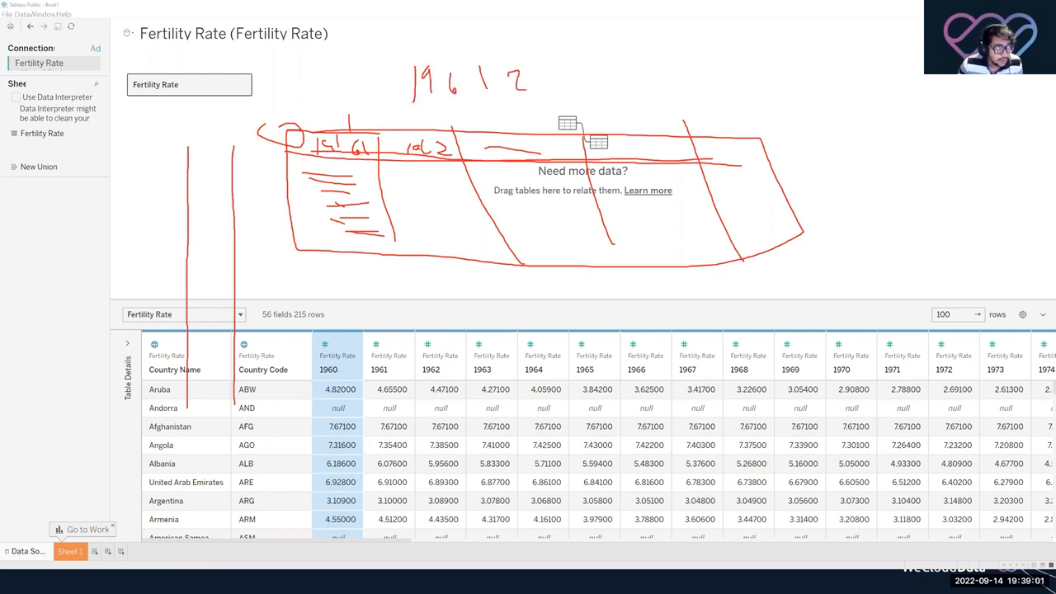
click(281, 165)
drag(417, 81, 415, 108)
drag(448, 78, 460, 92)
mouse_move(462, 74)
mouse_down()
mouse_move(487, 102)
mouse_move(500, 96)
mouse_up()
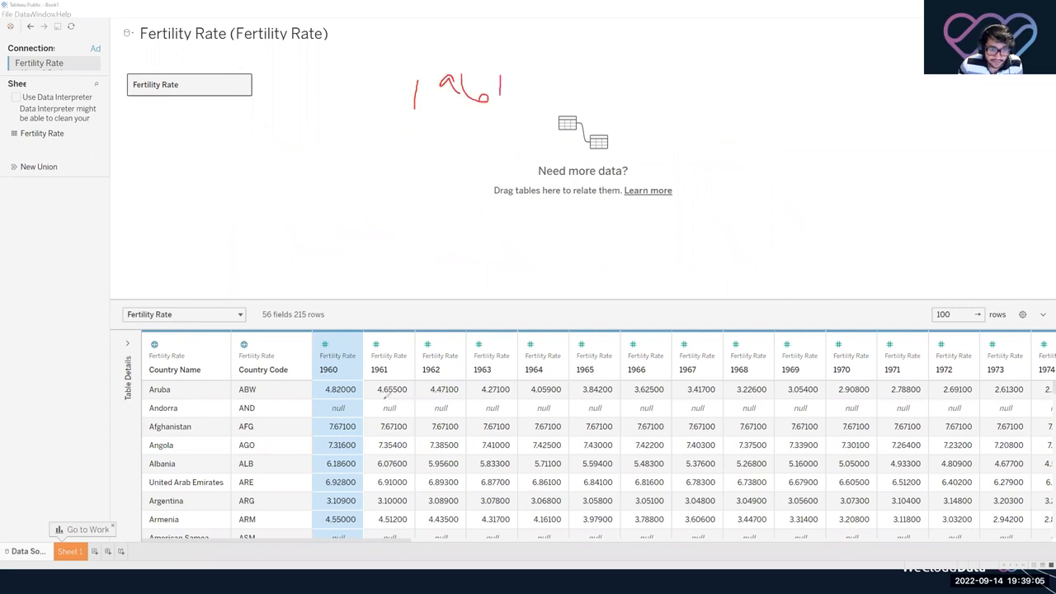
Complete the handwritten 1961 row on the canvas with ARUBA before the year and 4.65 after it.
mouse_move(251, 102)
mouse_down()
mouse_move(238, 148)
mouse_move(274, 129)
mouse_up()
mouse_move(245, 123)
mouse_down()
mouse_move(269, 118)
mouse_move(277, 129)
mouse_up()
drag(276, 107, 325, 122)
mouse_move(327, 104)
mouse_down()
mouse_move(327, 121)
mouse_move(347, 118)
mouse_up()
mouse_move(356, 100)
mouse_down()
mouse_move(368, 115)
mouse_move(377, 107)
mouse_up()
drag(586, 58, 608, 80)
drag(612, 71, 612, 98)
click(635, 91)
mouse_move(660, 59)
mouse_down()
mouse_move(654, 86)
mouse_move(684, 97)
mouse_up()
drag(696, 63, 710, 55)
Handwrite a second example row below the first one reading ARUBA, 1962 and 4.47.
drag(265, 173, 252, 211)
drag(264, 173, 277, 201)
drag(248, 192, 291, 190)
mouse_move(289, 170)
mouse_down()
mouse_move(322, 180)
mouse_move(352, 162)
mouse_move(361, 173)
mouse_move(386, 168)
mouse_up()
drag(361, 171, 391, 163)
drag(459, 132, 459, 175)
drag(495, 134, 484, 165)
drag(505, 141, 500, 167)
drag(529, 147, 557, 175)
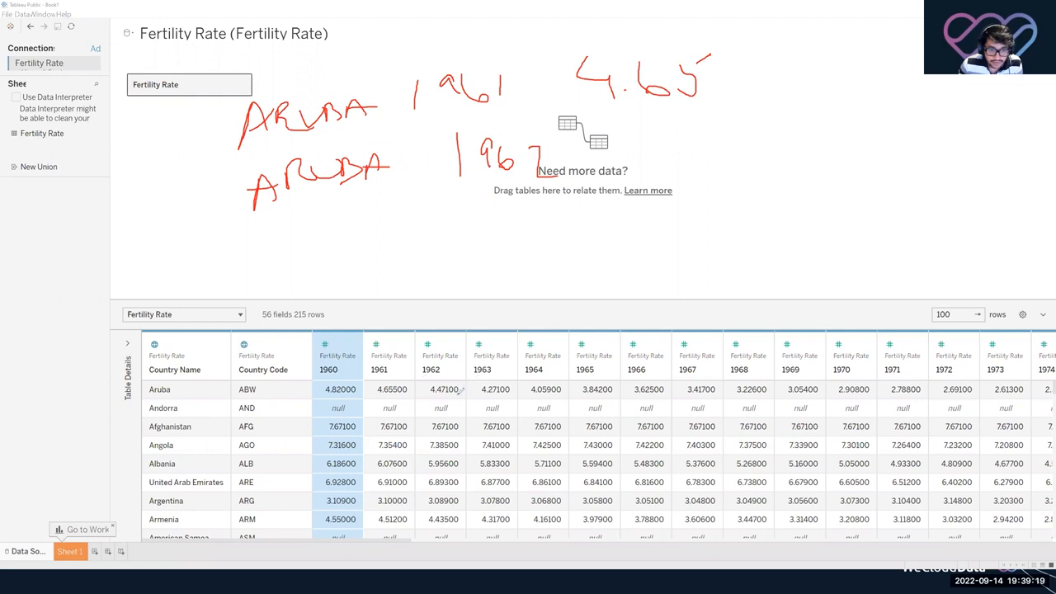
drag(629, 124, 644, 165)
drag(708, 137, 708, 147)
mouse_move(701, 140)
mouse_down()
mouse_move(701, 165)
mouse_move(728, 170)
mouse_up()
drag(733, 151, 770, 151)
Handwrite the headings Country name, Year and FR above the three columns of the example rows.
drag(221, 43, 247, 73)
mouse_move(252, 65)
mouse_down()
mouse_move(332, 64)
mouse_move(373, 48)
mouse_up()
mouse_move(433, 23)
mouse_down()
mouse_move(450, 48)
mouse_move(479, 41)
mouse_up()
drag(489, 38, 502, 25)
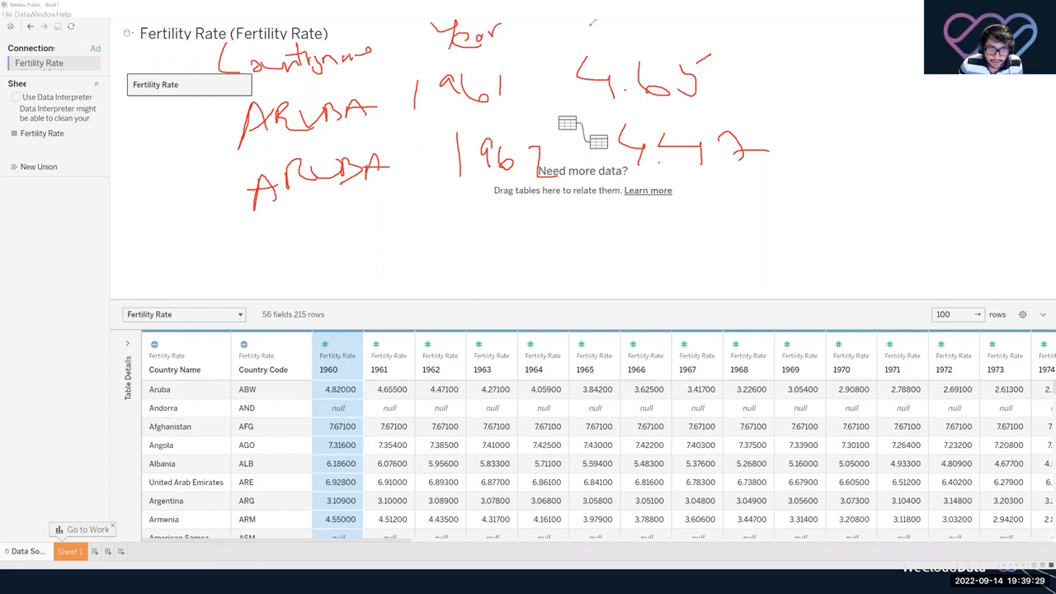
mouse_move(590, 18)
mouse_down()
mouse_move(588, 35)
mouse_move(626, 23)
mouse_up()
drag(617, 15, 629, 33)
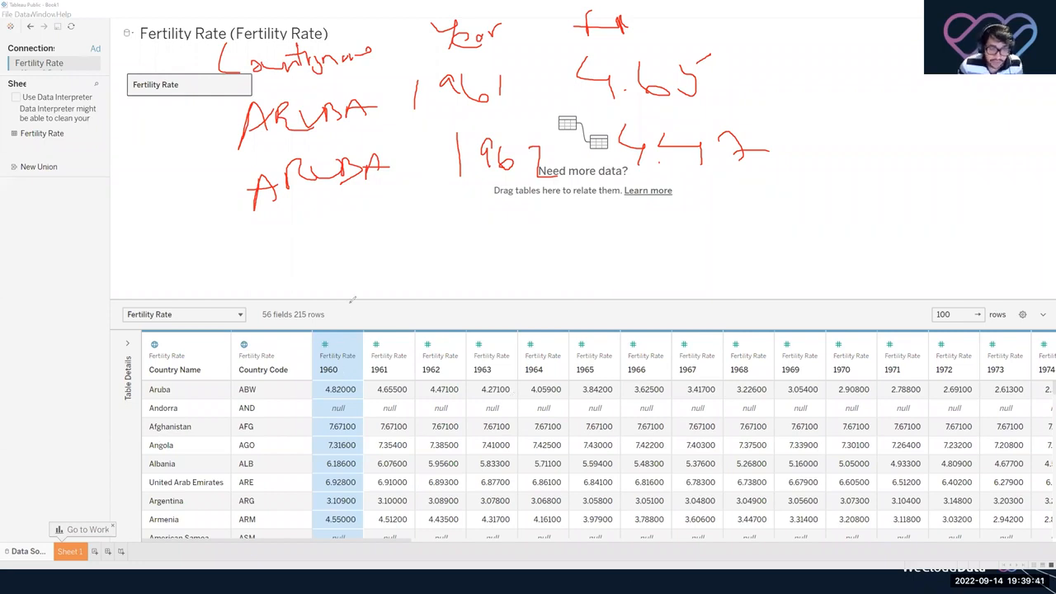
Draw vertical strokes above the 1960, 1961 and 1962 data columns, and clear all drawings from the screen.
drag(346, 284, 345, 346)
drag(401, 274, 401, 343)
drag(462, 277, 451, 346)
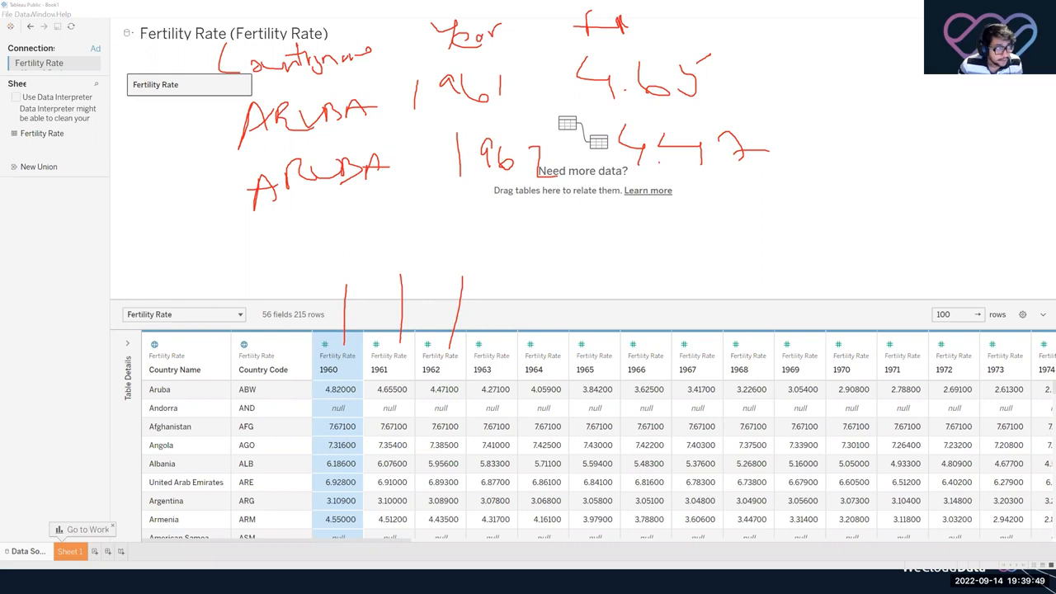
key(Escape)
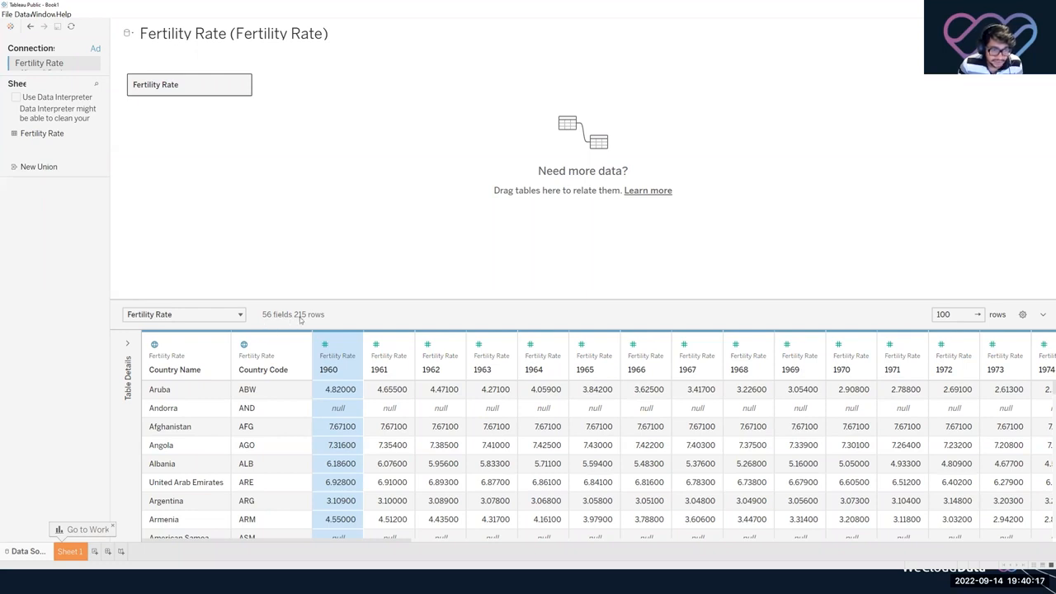
Open Calculator, multiply 56 by 215, and return to the Fertility Rate data source in Tableau Public.
key(super)
text(calculator)
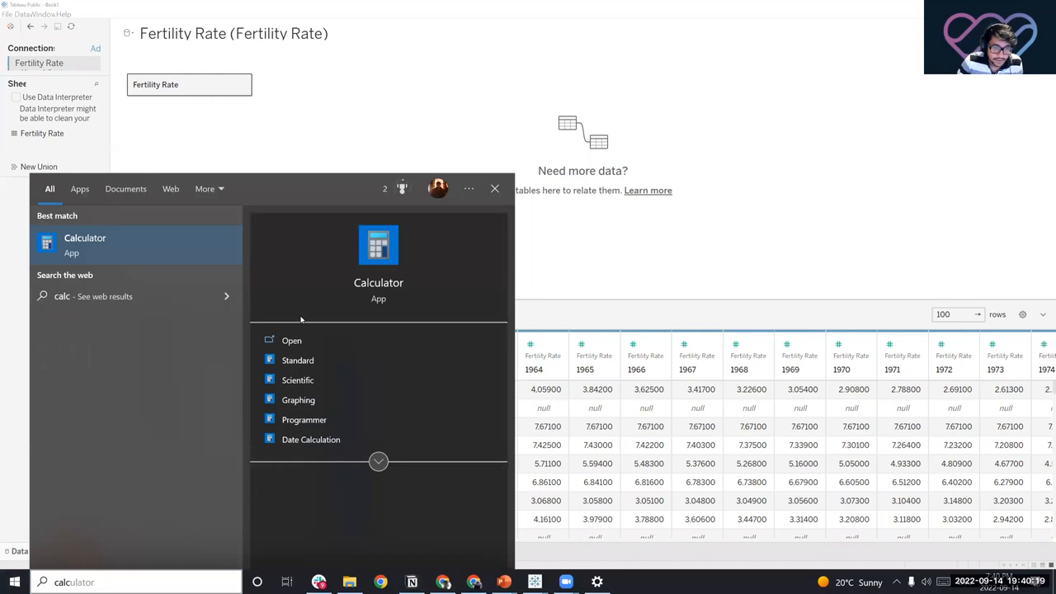
key(Return)
text(56*)
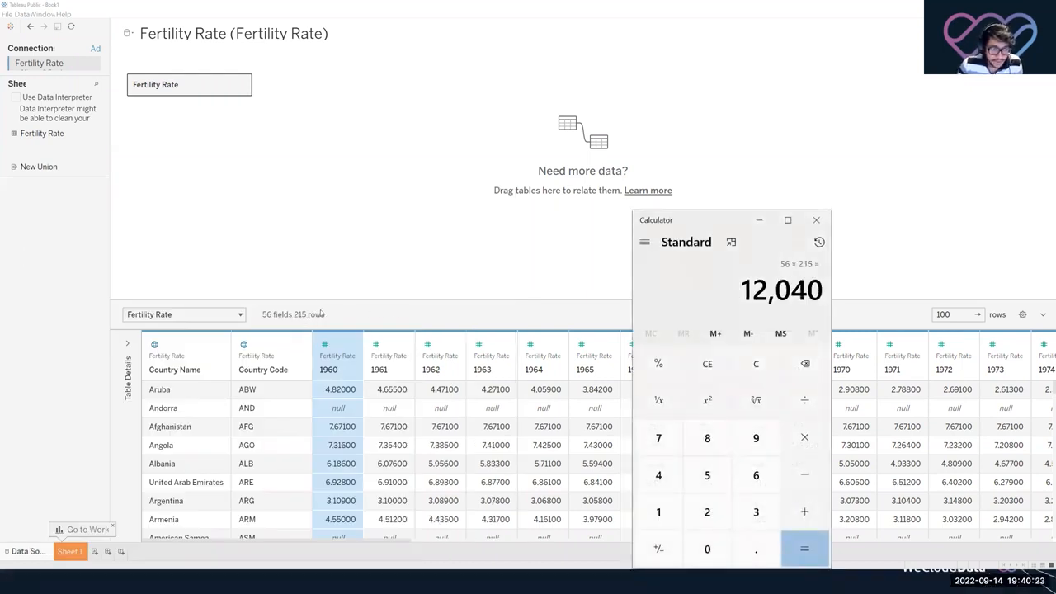
click(333, 248)
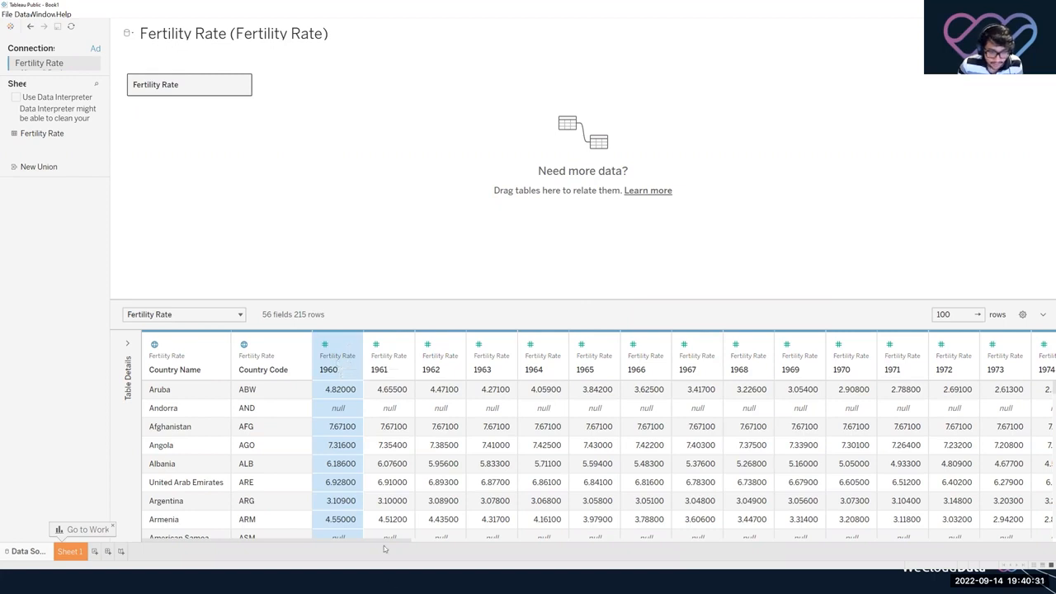
Select the Fertility Rate year columns from 1960 through 2013 and review the selected range back to 1960.
drag(382, 539, 731, 540)
click(1044, 545)
mouse_move(1044, 547)
mouse_down()
mouse_move(271, 571)
mouse_move(157, 549)
mouse_move(865, 541)
mouse_move(1044, 536)
mouse_move(1042, 528)
mouse_up()
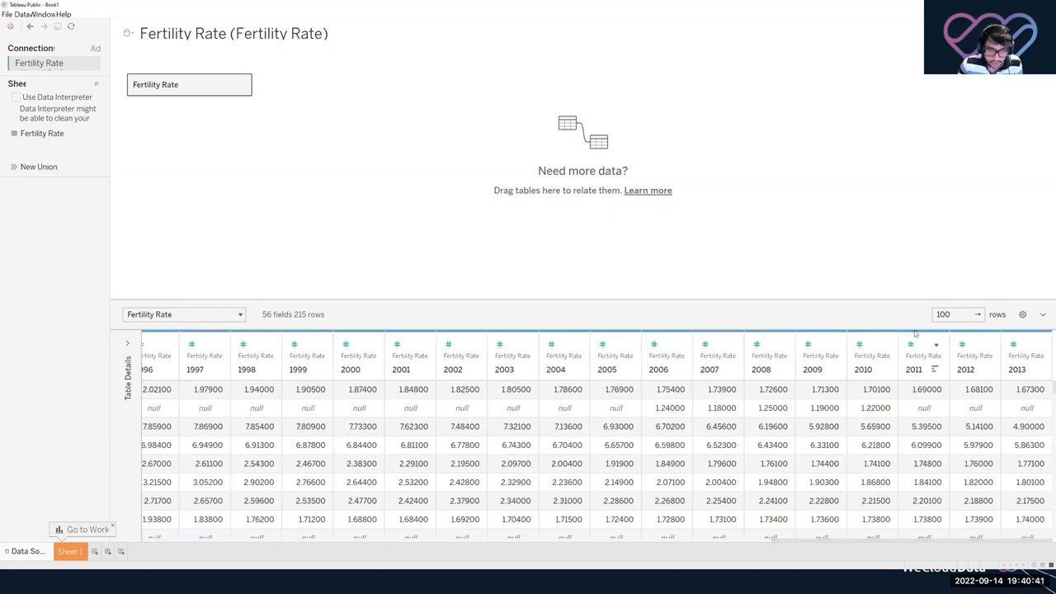
shift+click(1026, 357)
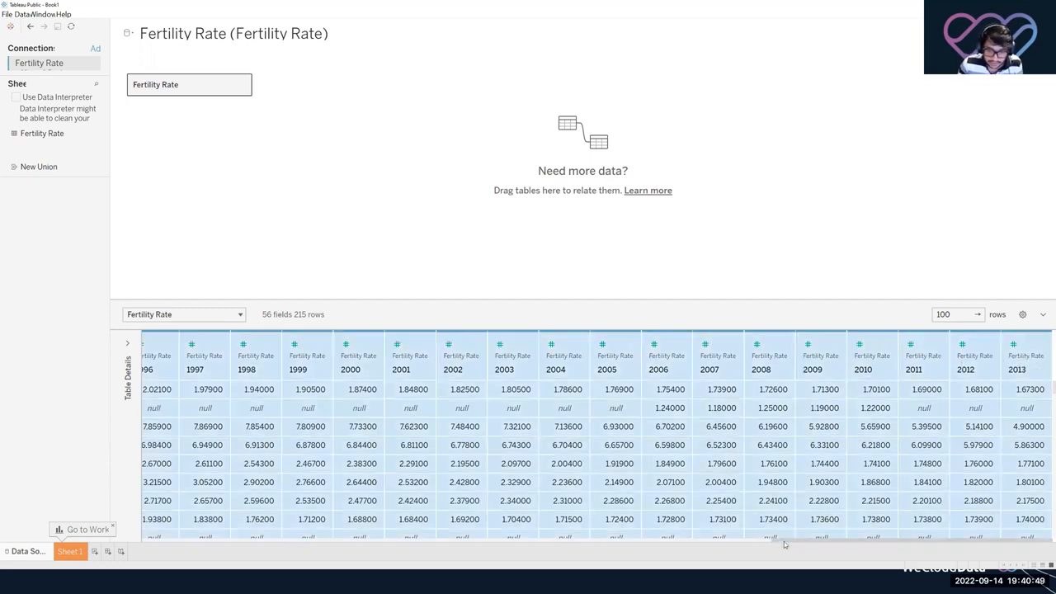
drag(785, 543, 1044, 530)
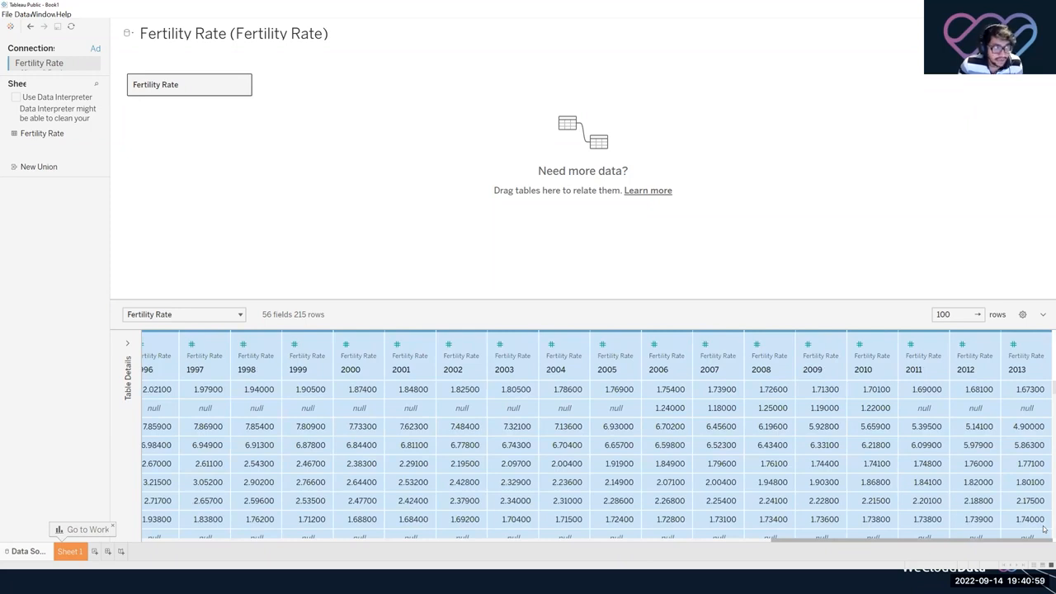
drag(1044, 530, 689, 525)
scroll(405, 417, right, 4)
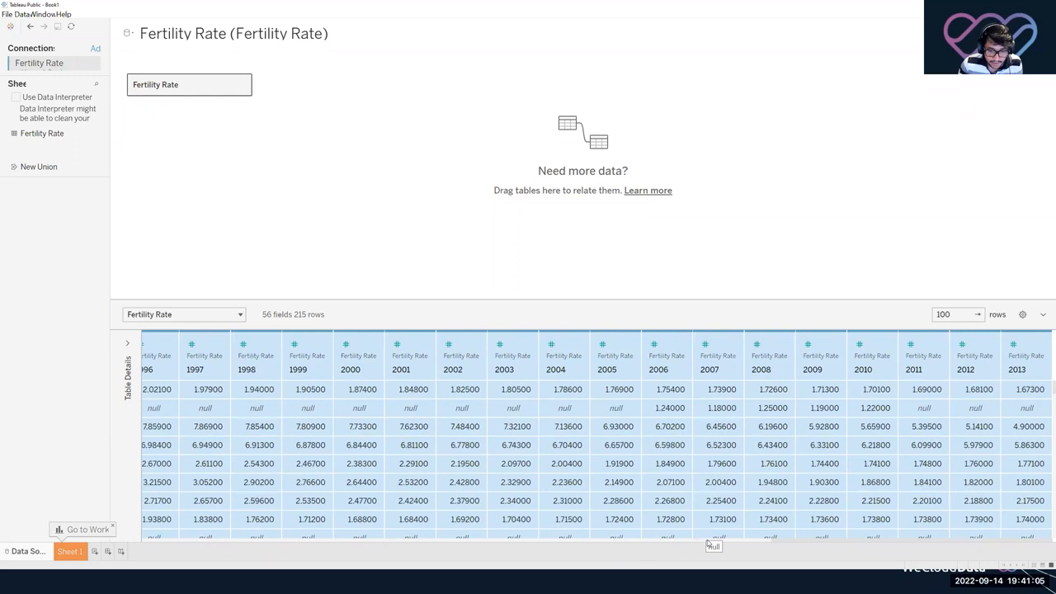
drag(780, 542, 200, 542)
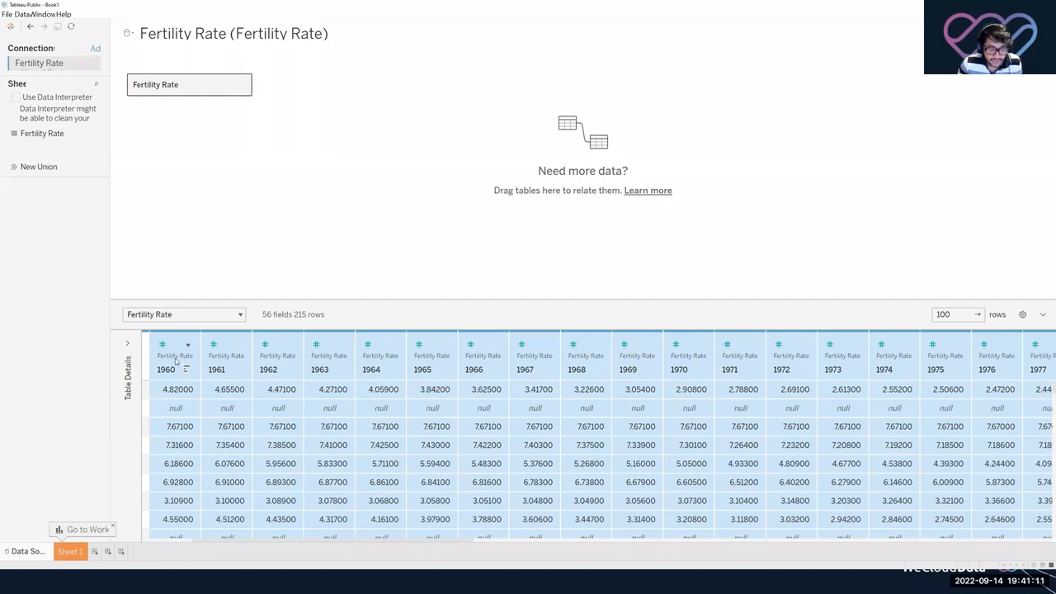
Reselect the year columns 1960 through 2013, pivot them into rows, and undo the pivot.
click(175, 361)
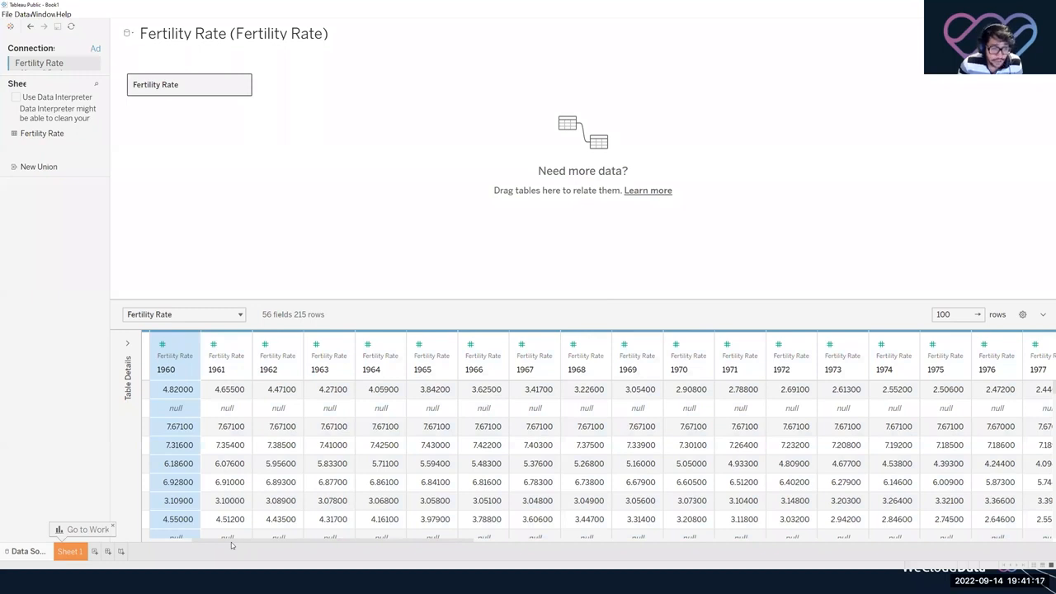
drag(235, 542, 1044, 512)
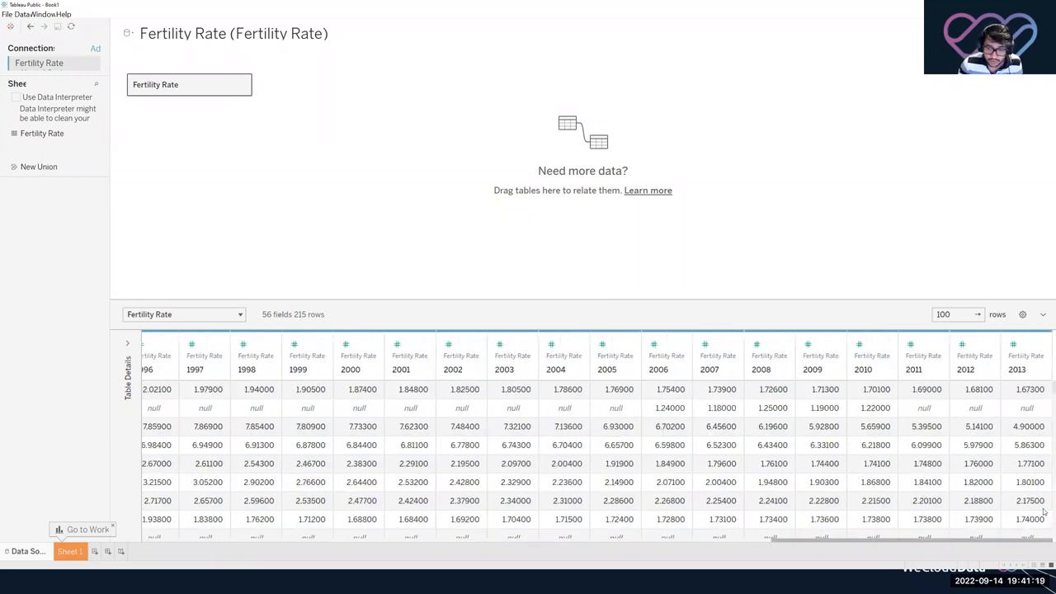
shift+click(1022, 363)
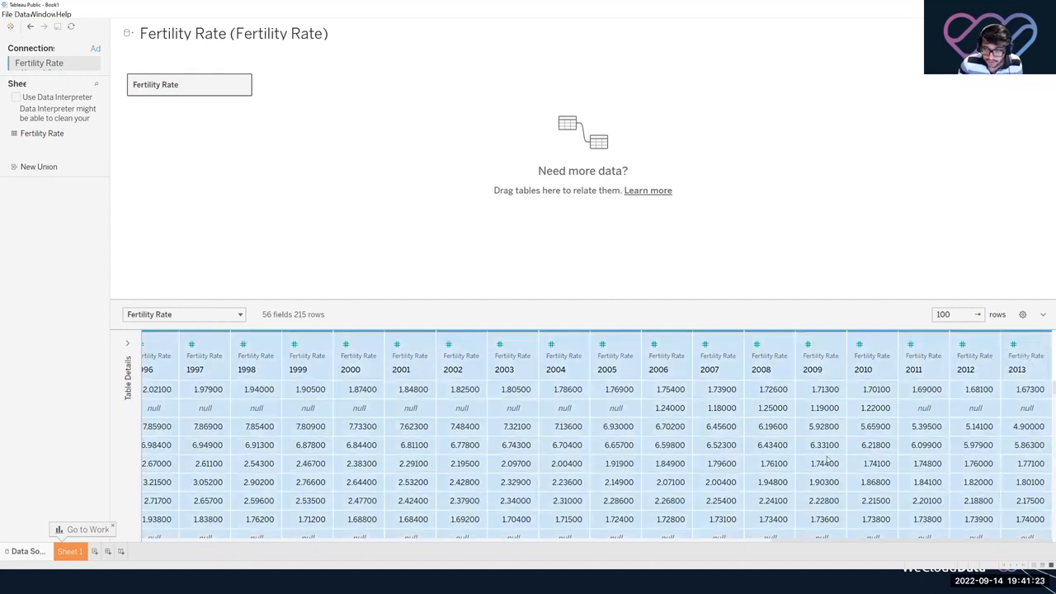
right_click(250, 364)
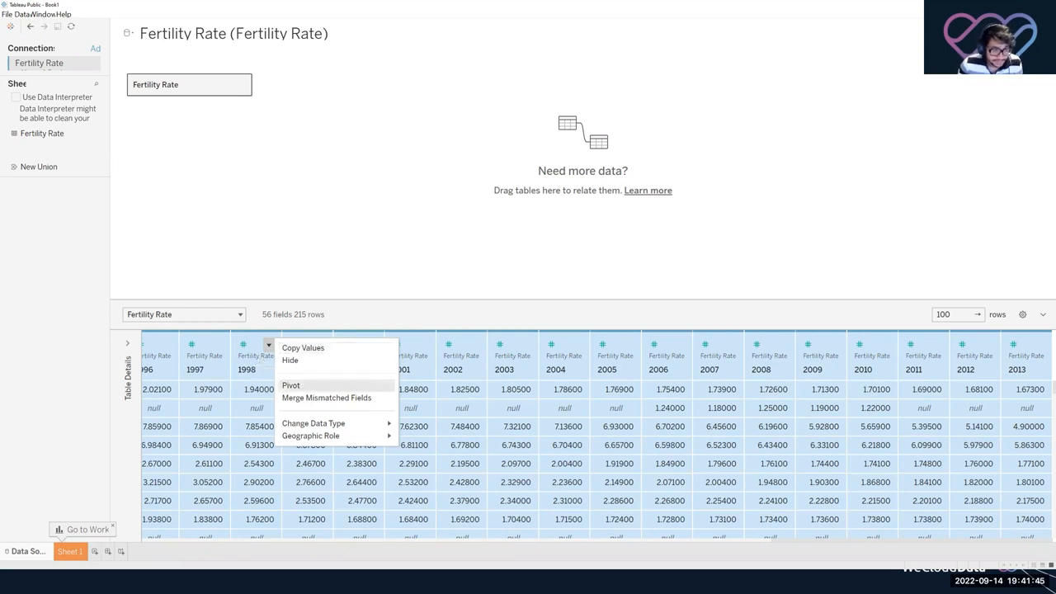
click(297, 385)
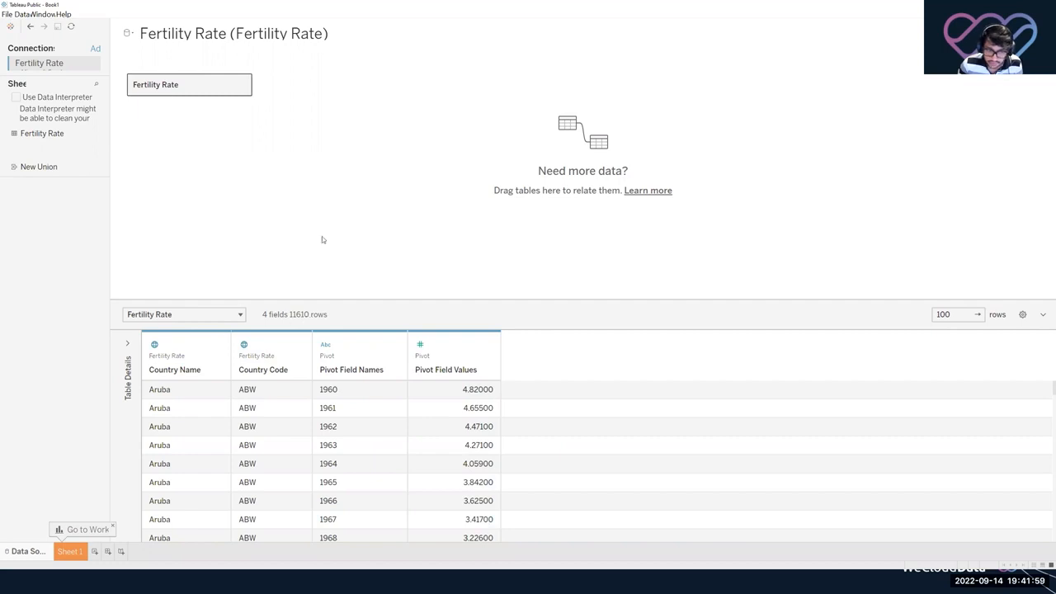
key(ctrl+z)
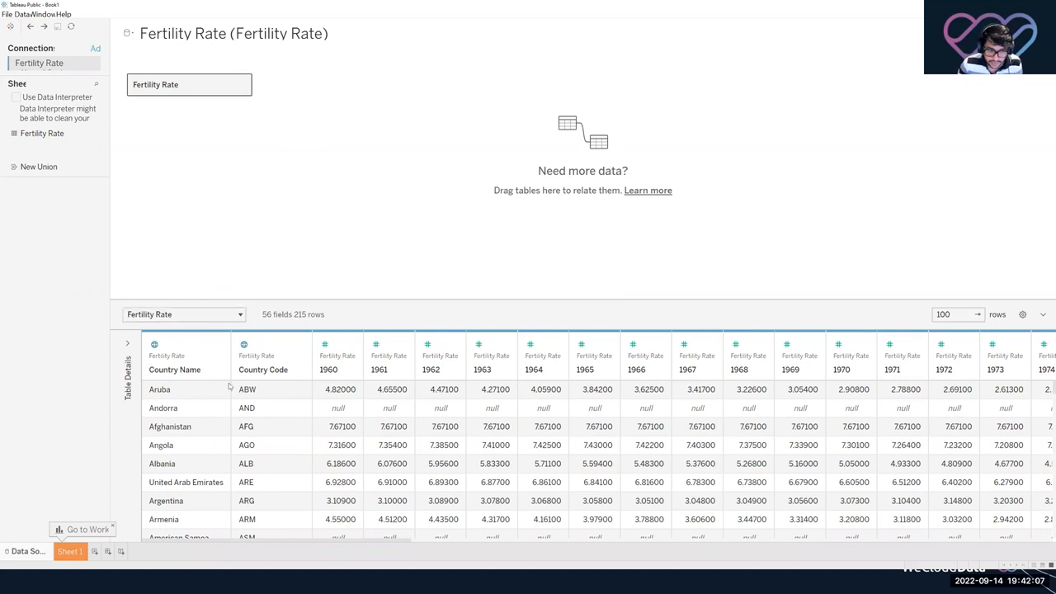
Clear the previous result in Calculator and expand Tableau's Fertility Rate preview to 215 rows.
key(alt+Tab)
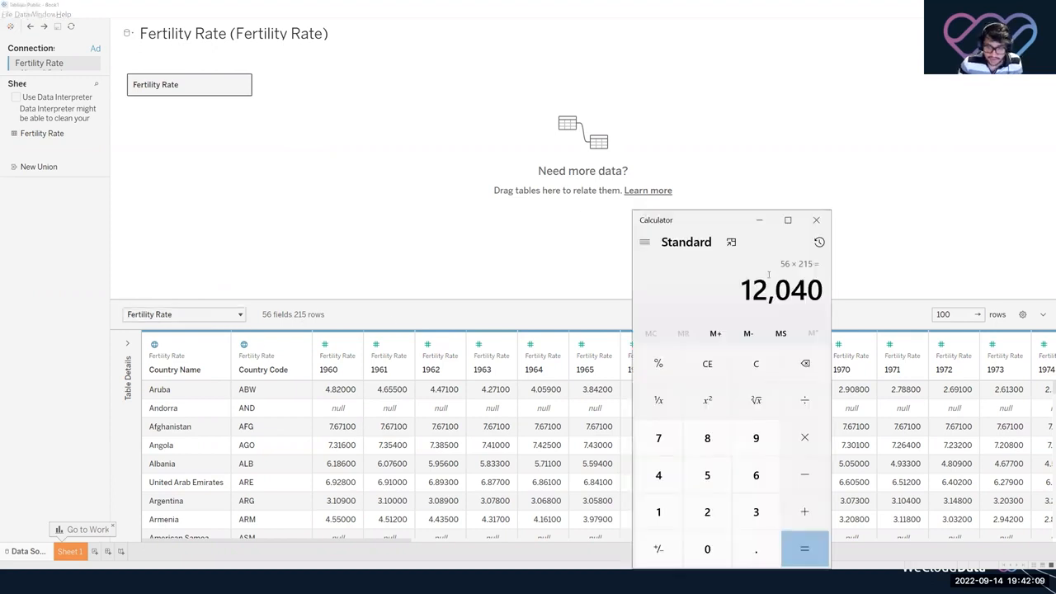
key(Escape)
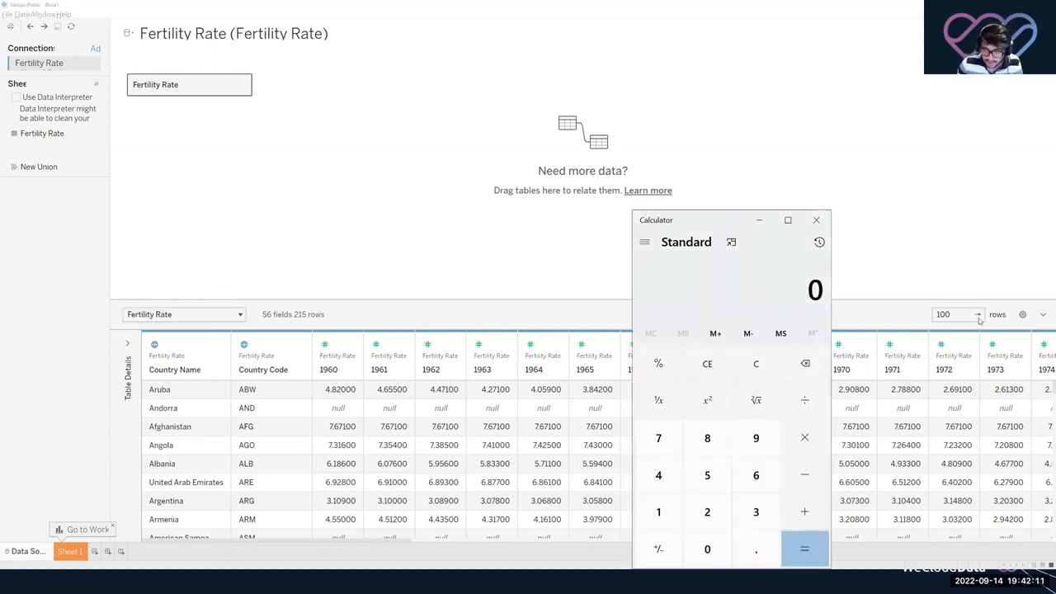
key(alt+Tab)
text(000)
key(Return)
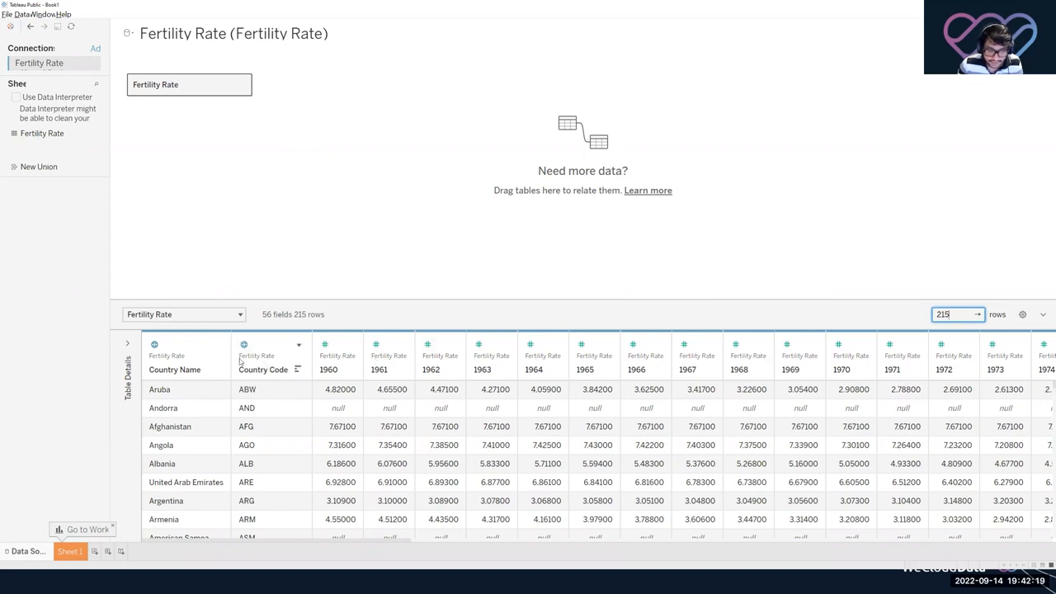
Switch to Calculator, multiply 54 by 215, and return to the Fertility Rate data source in Tableau Public.
key(alt+Tab)
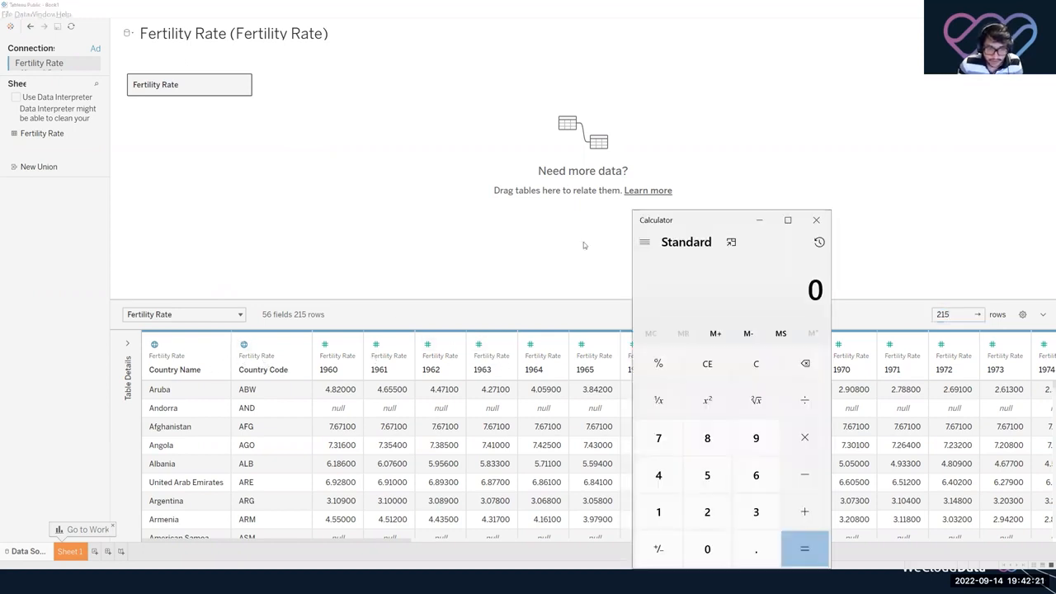
text(54*215)
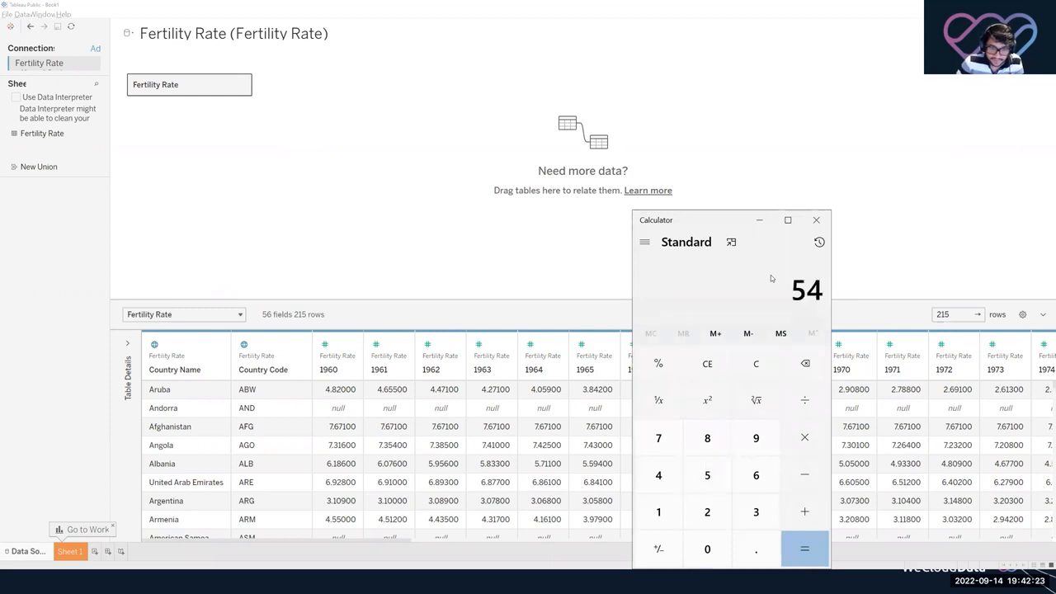
key(Return)
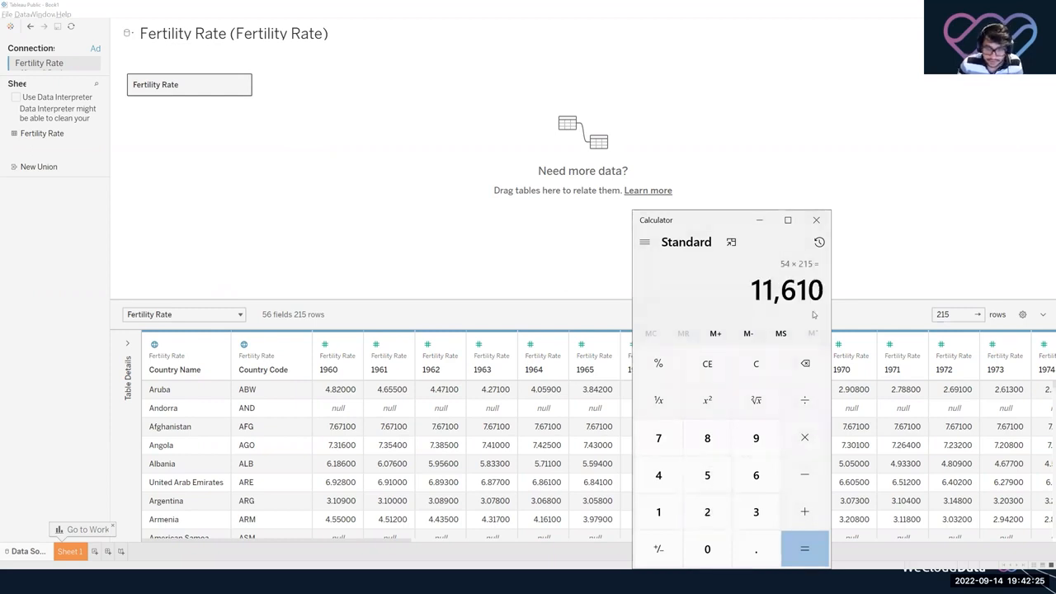
click(405, 228)
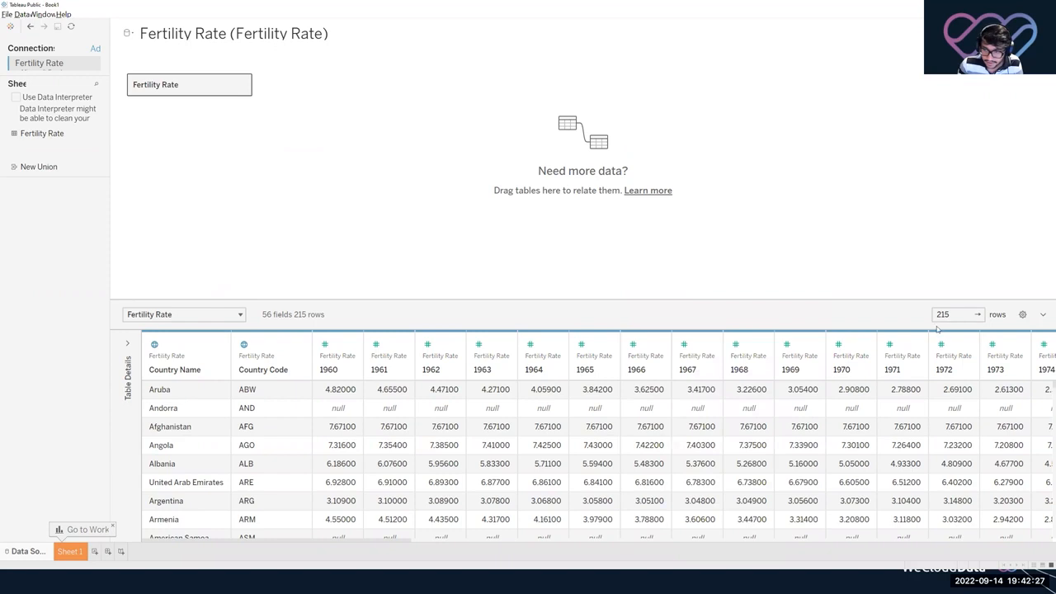
Pivot the Fertility Rate year columns from 1960 through 2013 into field names and values.
click(357, 359)
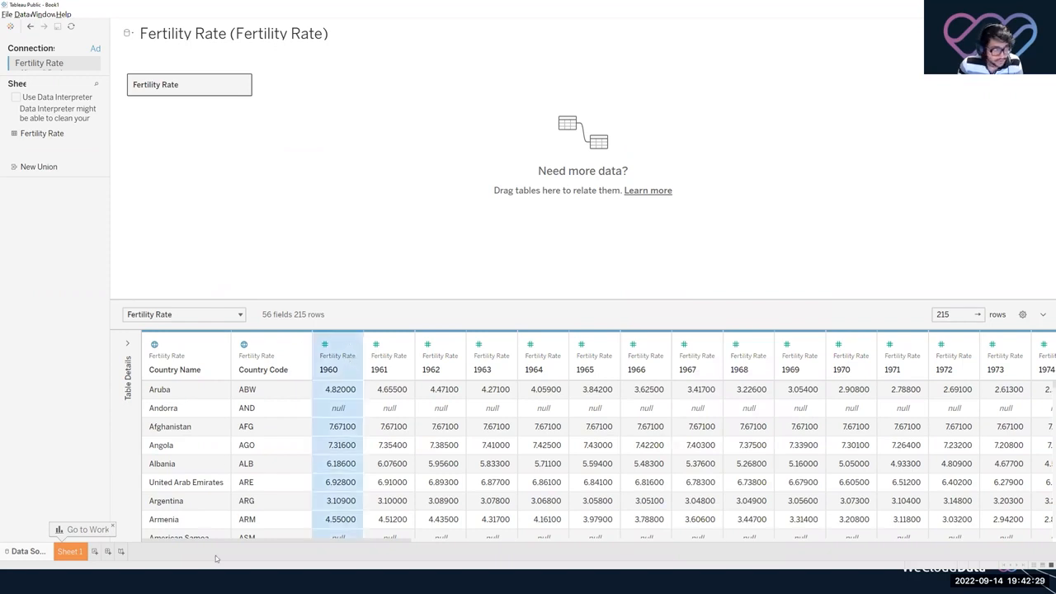
drag(194, 543, 401, 542)
scroll(1044, 518, right, 10)
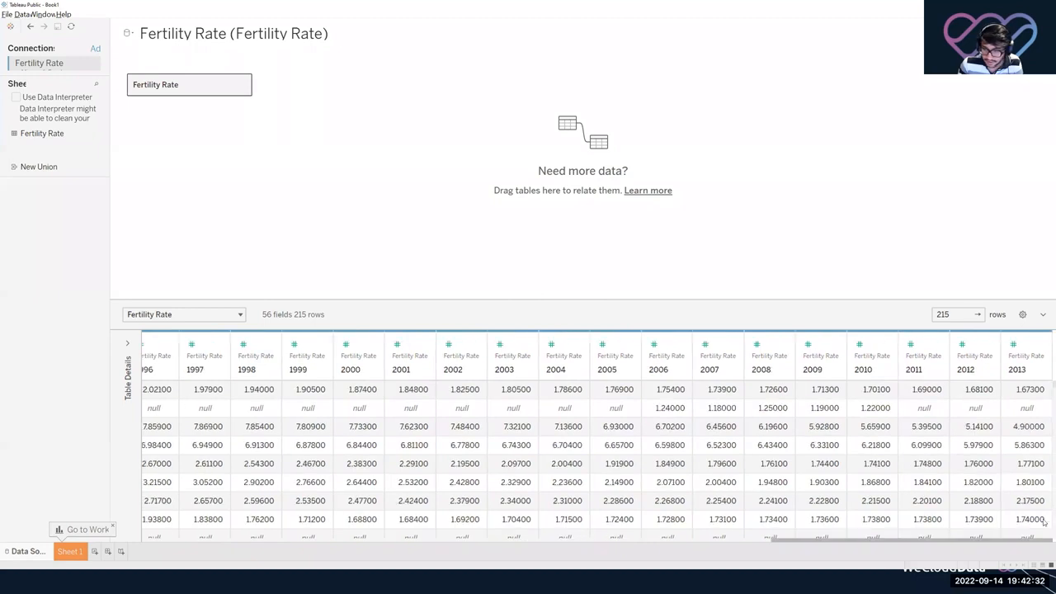
shift+click(1023, 365)
click(1039, 345)
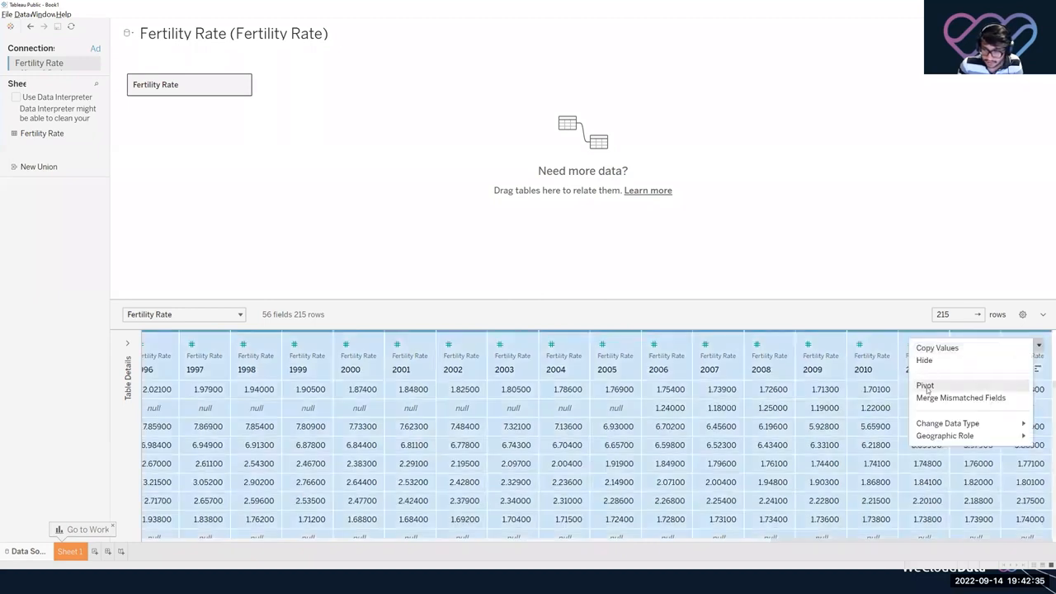
click(926, 386)
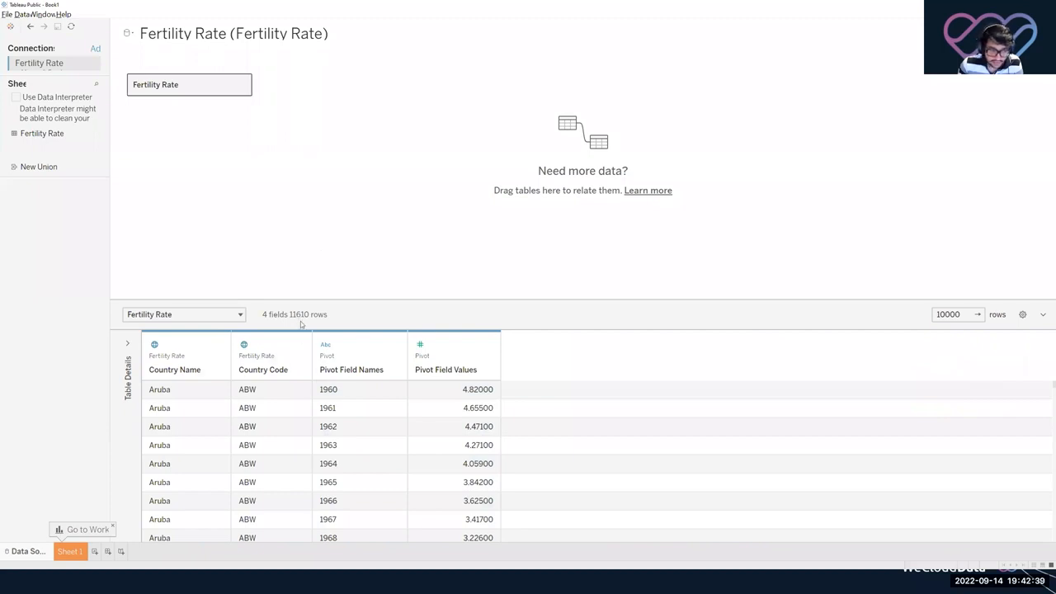
Switch to Calculator to compare the 54 × 215 product with the pivoted table's row count, and return to Tableau Public.
click(136, 581)
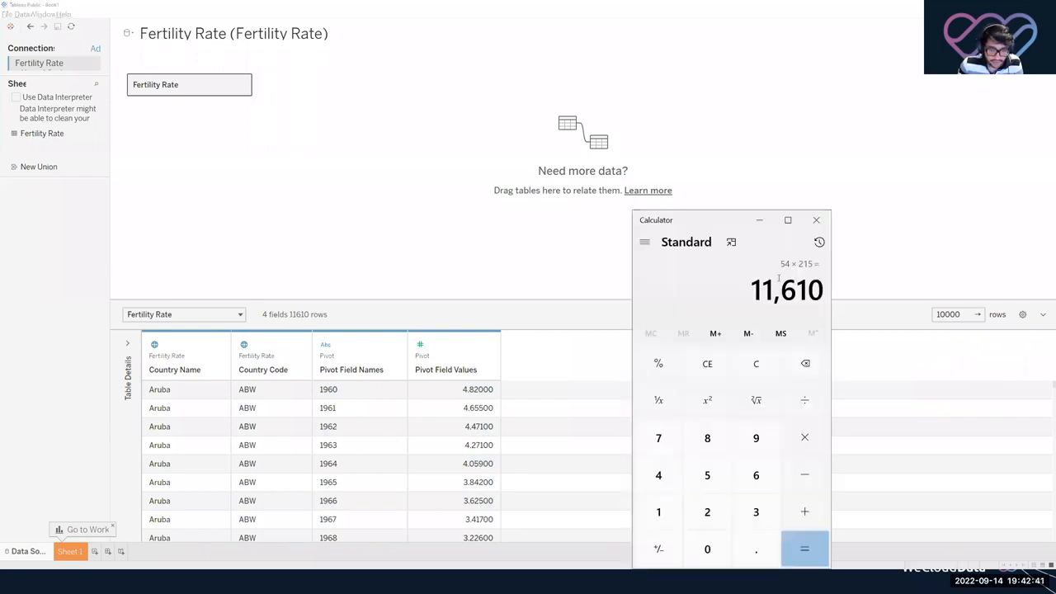
drag(777, 289, 809, 289)
click(298, 321)
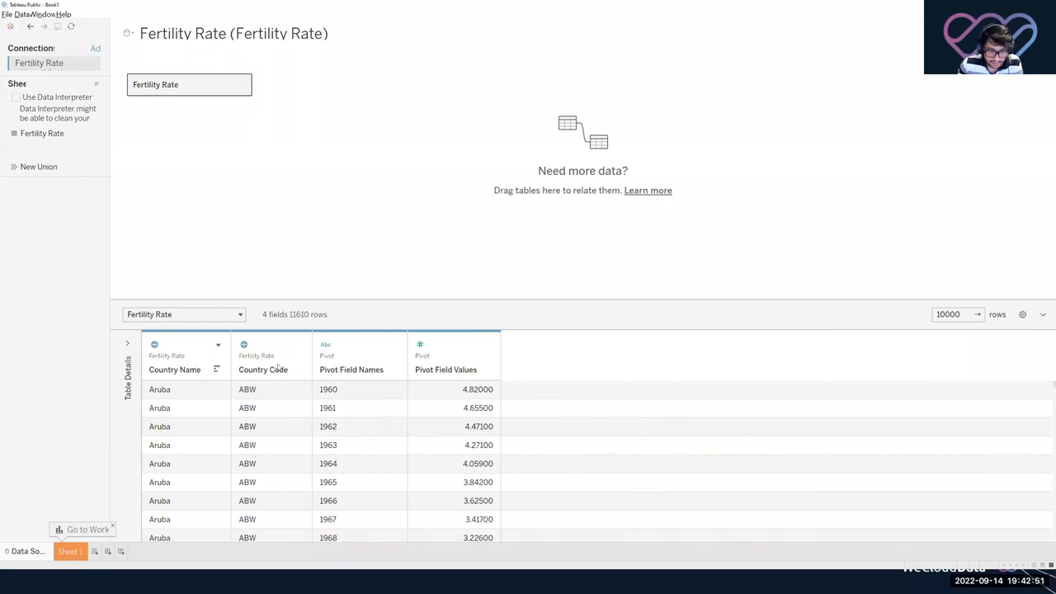
Examine the Pivot Field Names and Pivot Field Values columns down through the years for Aruba.
click(370, 357)
ctrl+click(454, 353)
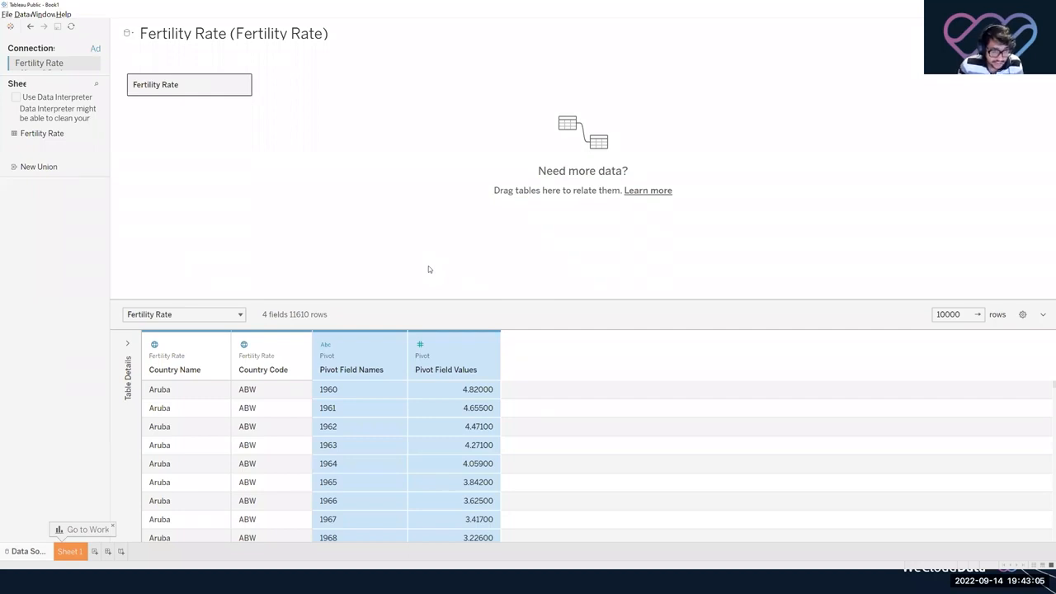
click(379, 387)
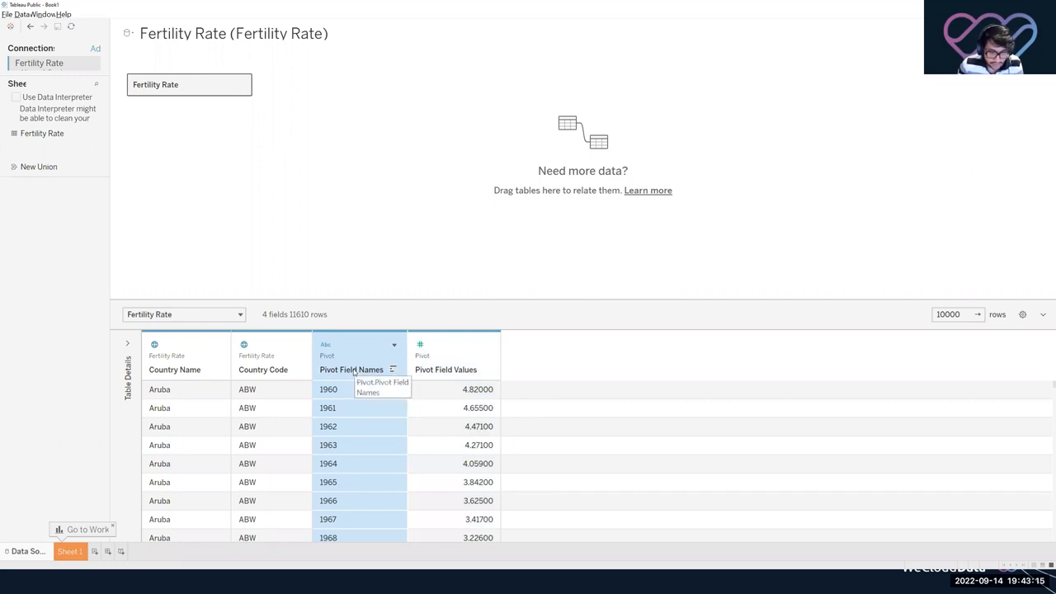
scroll(354, 422, down, 14)
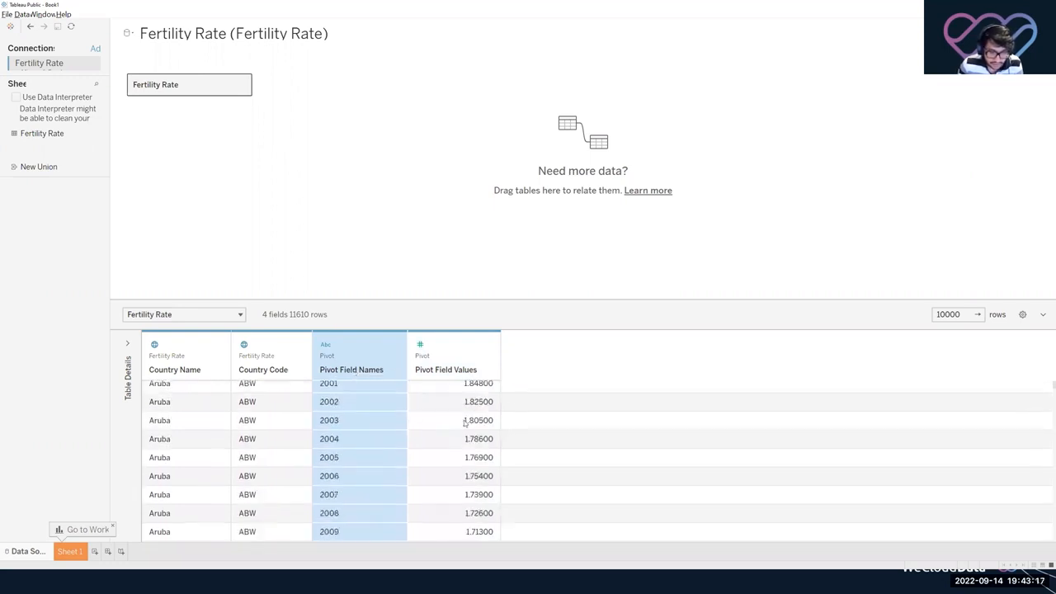
Rename the Pivot Field Names column to Year.
scroll(441, 429, down, 4)
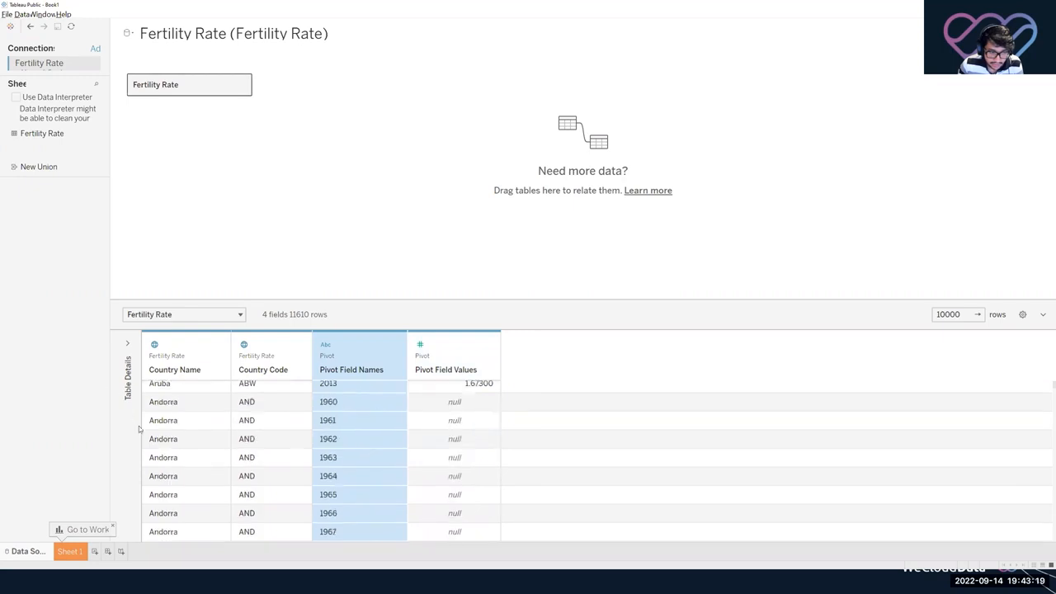
scroll(326, 433, up, 15)
scroll(339, 383, up, 1)
double_click(346, 369)
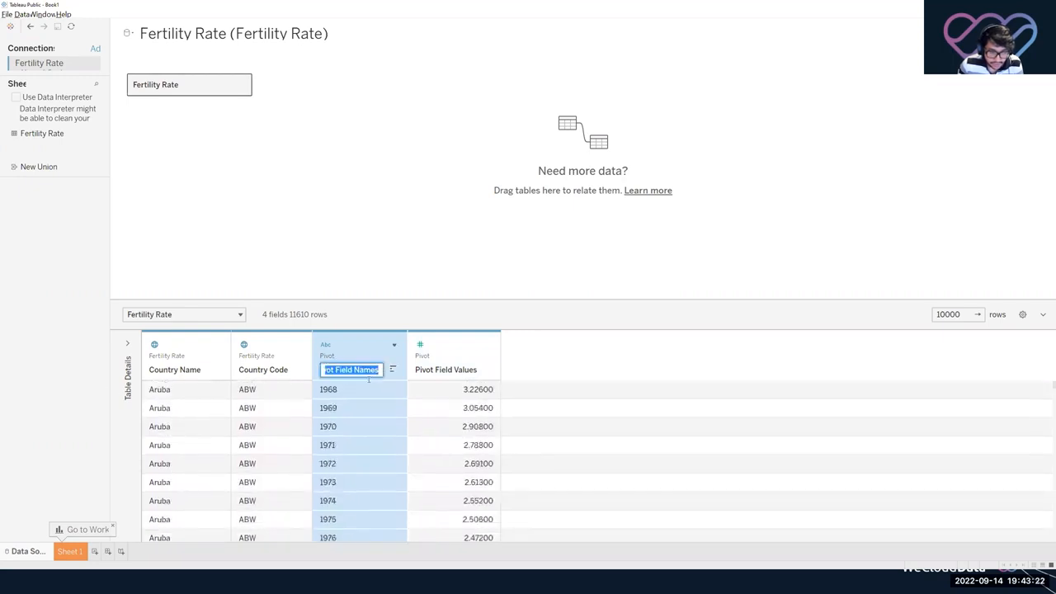
click(384, 331)
double_click(354, 373)
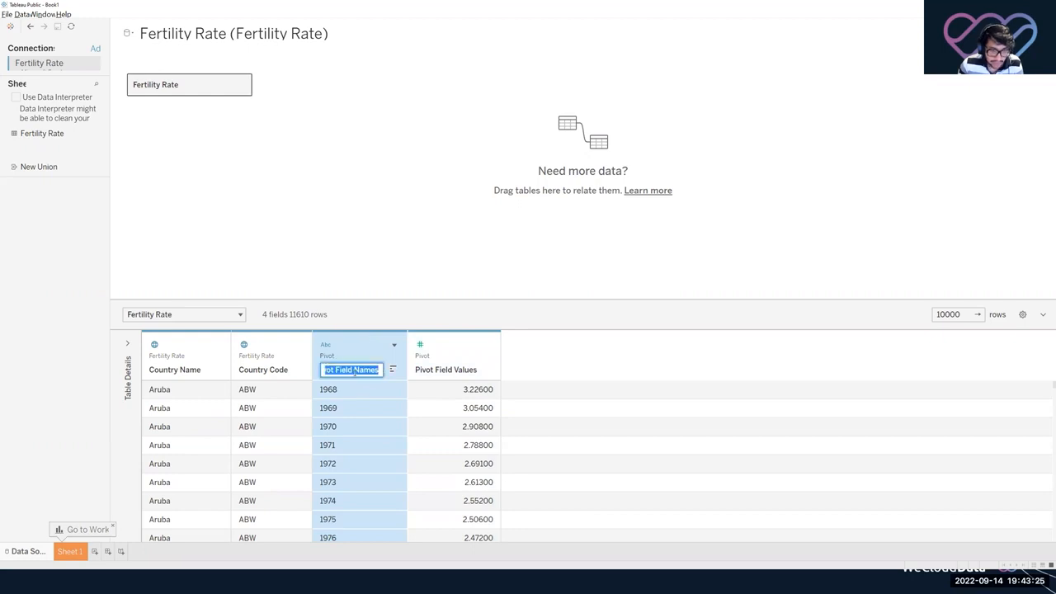
click(395, 346)
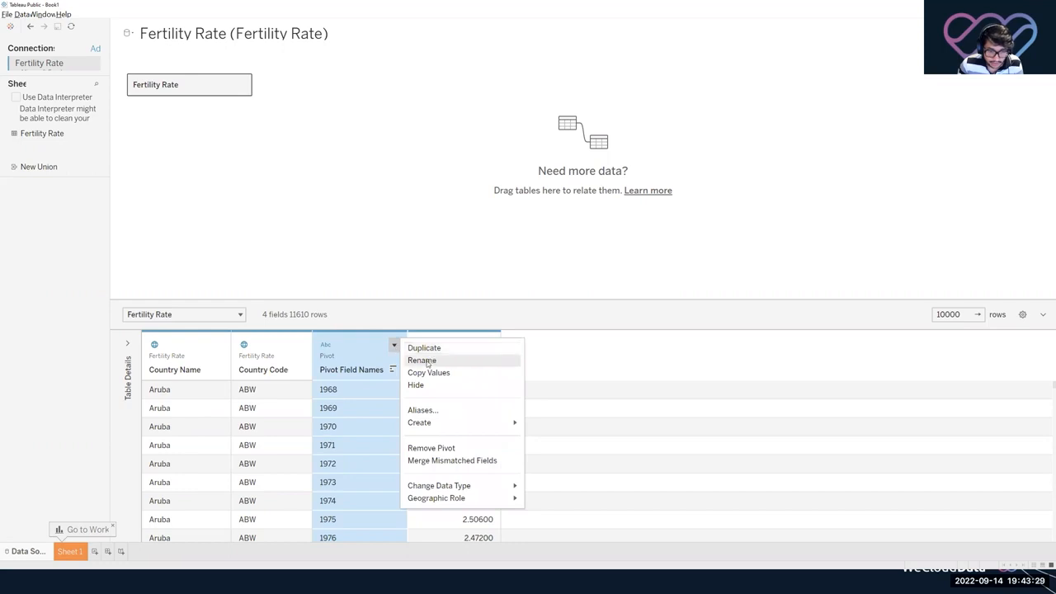
click(422, 361)
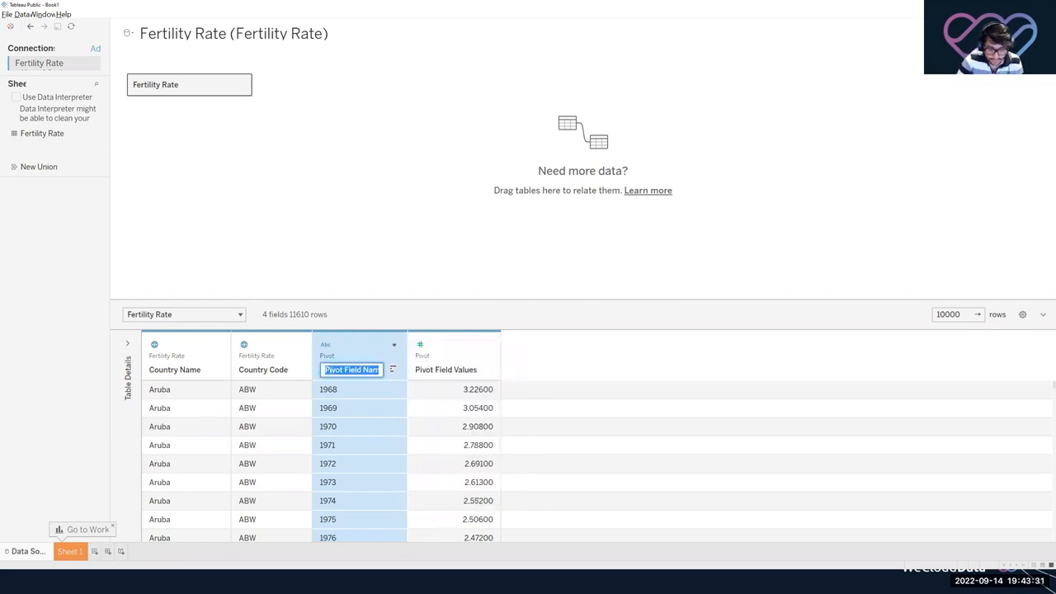
text(Years)
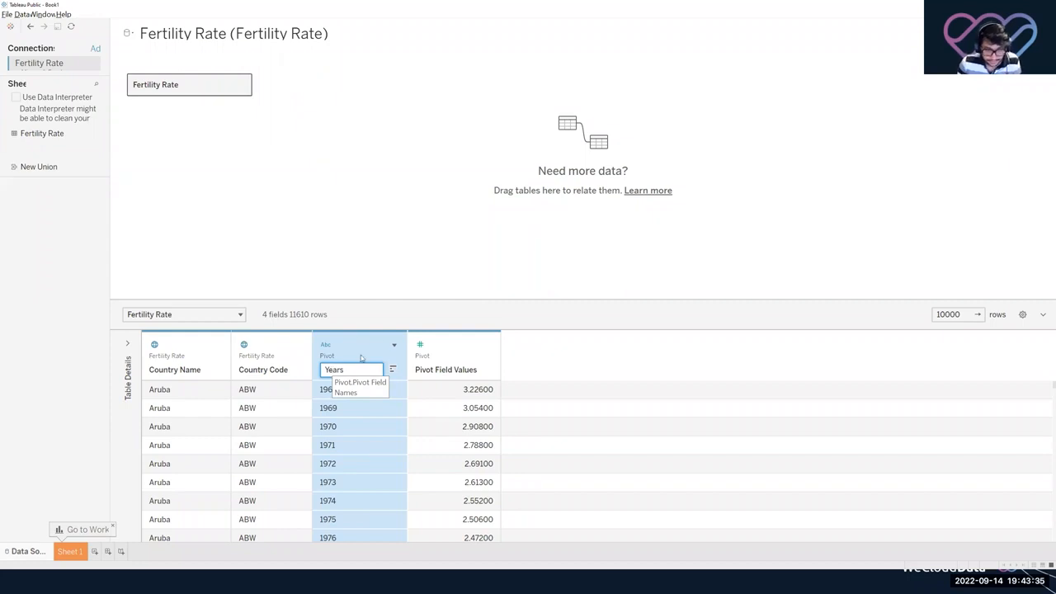
key(Return)
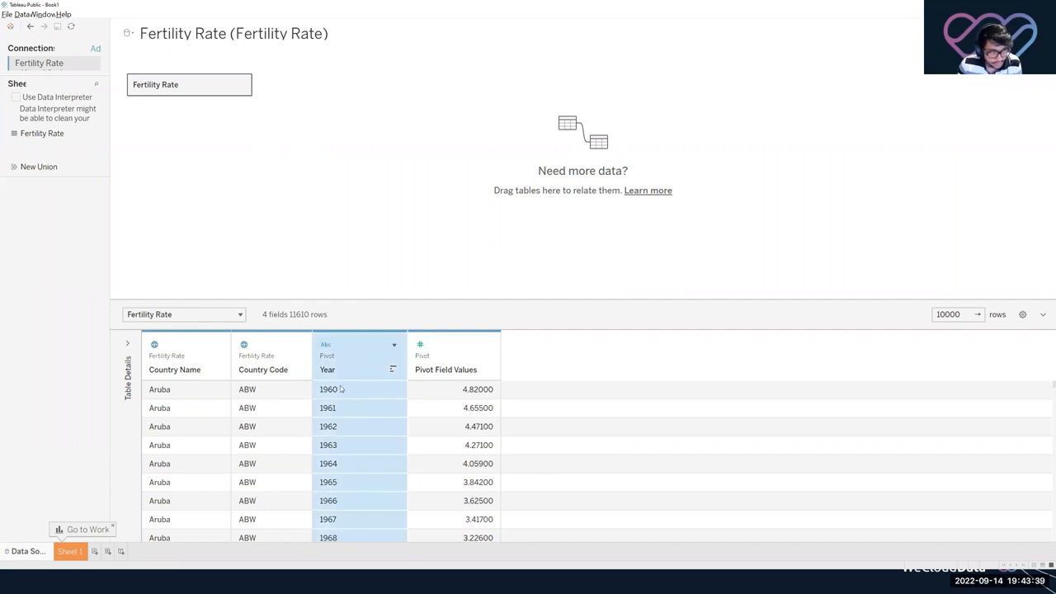
Rename the Pivot Field Values column to Fertility rate.
double_click(456, 371)
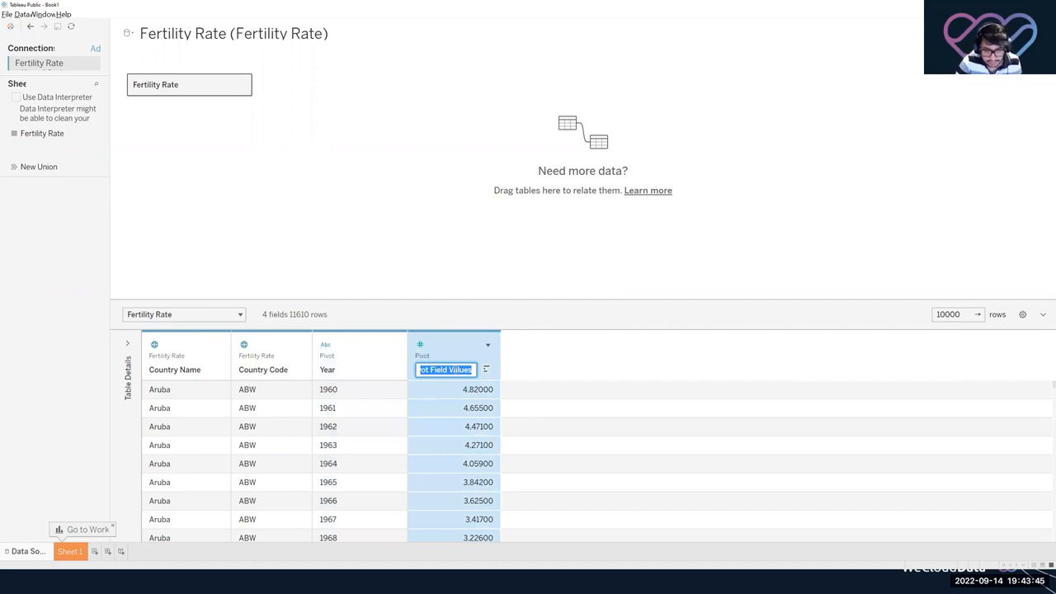
text(Fertility rate)
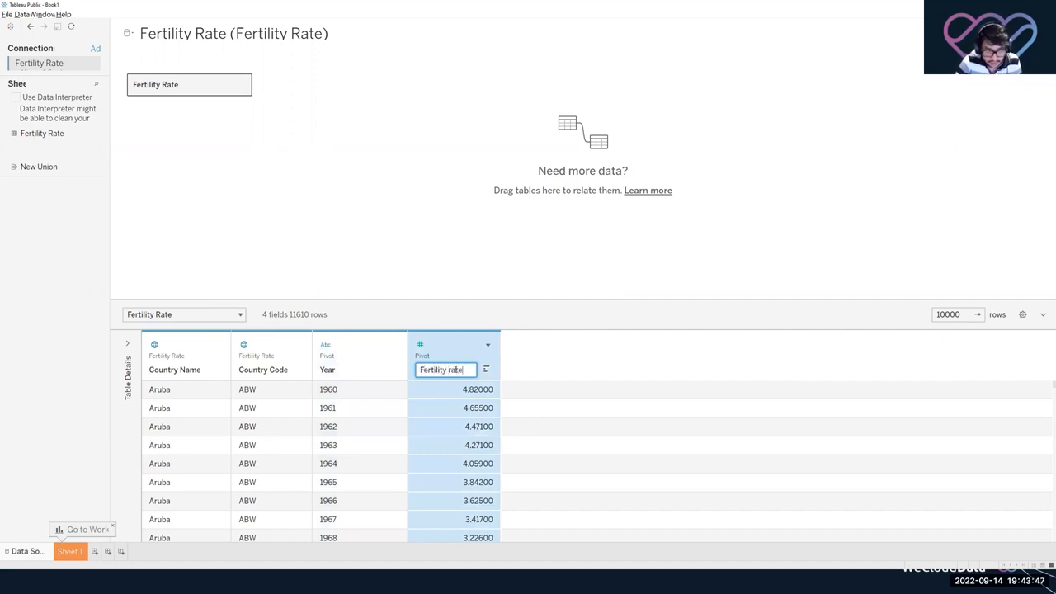
key(Return)
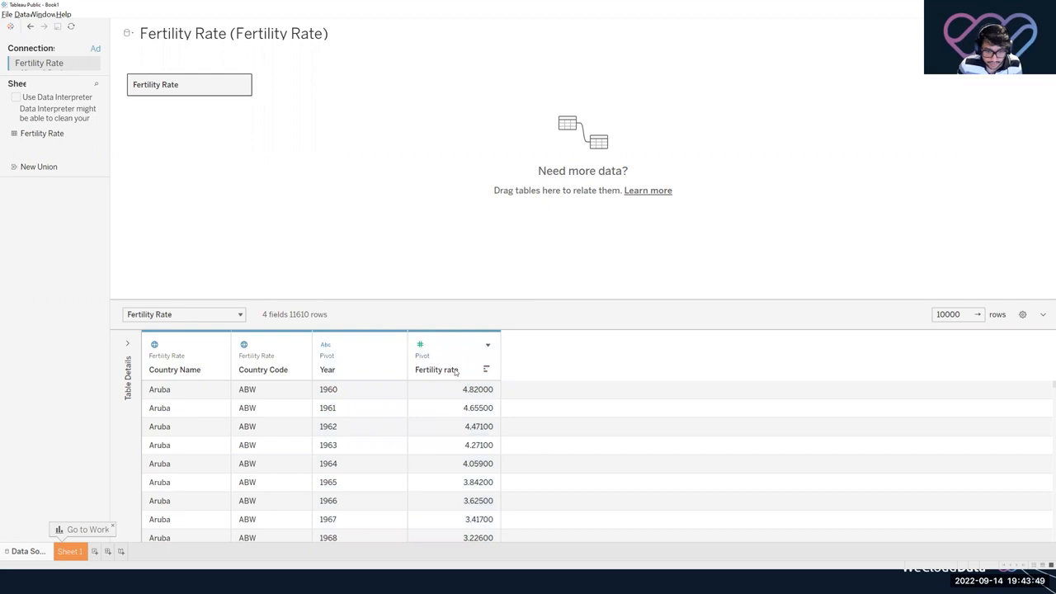
Try to capitalise the pivoted values column's name as Fertility Rate, and dismiss the message.
double_click(447, 380)
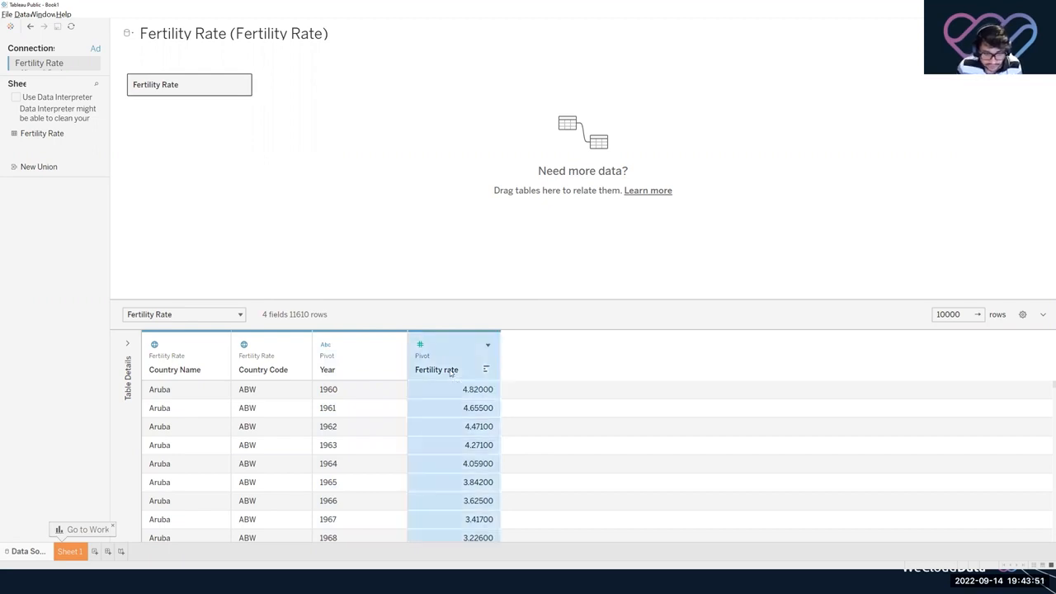
click(451, 370)
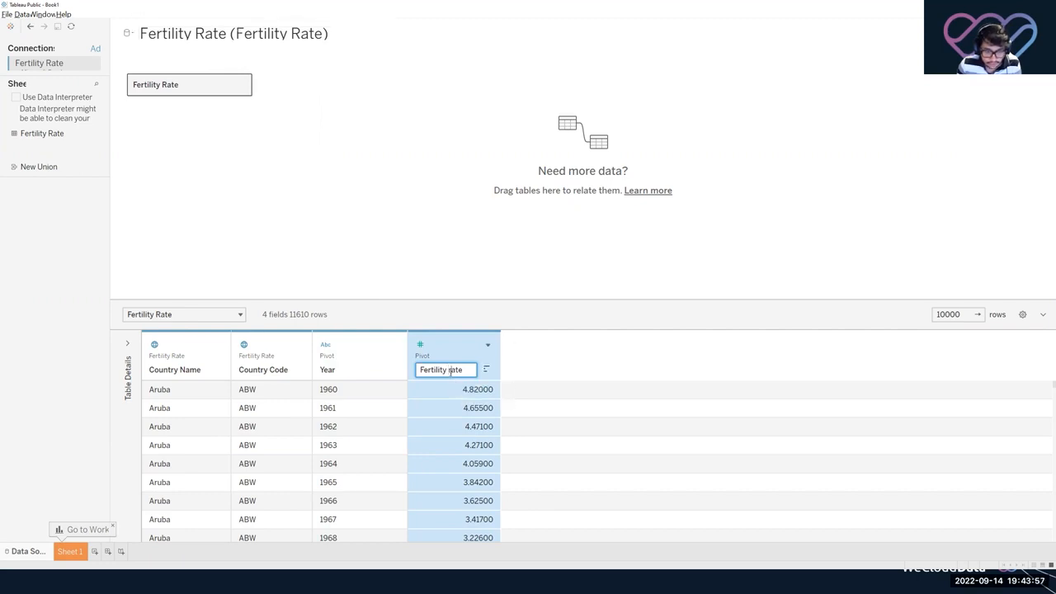
key(Delete)
text(R)
key(Return)
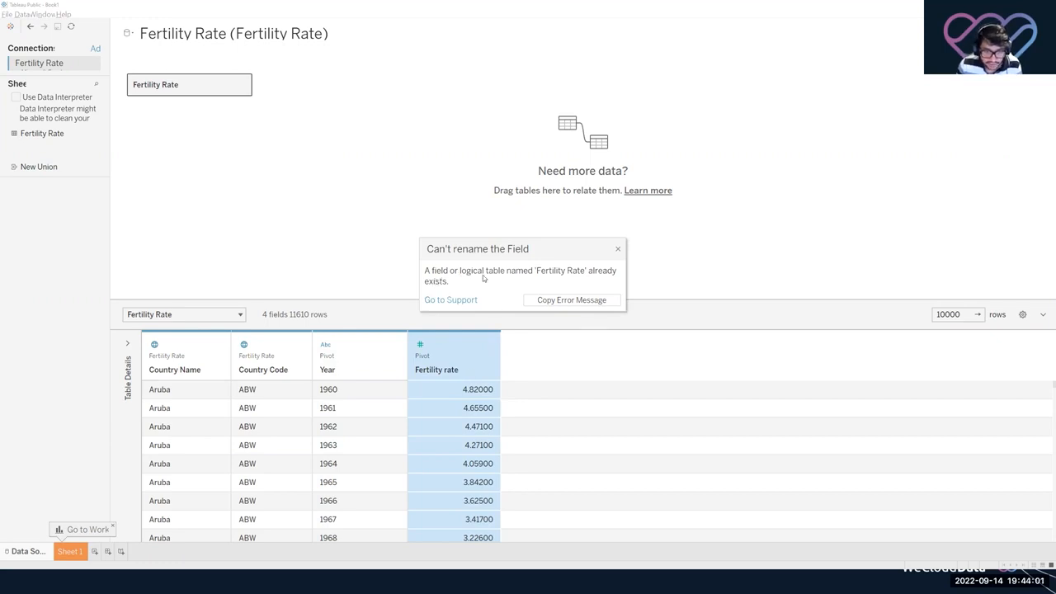
click(618, 249)
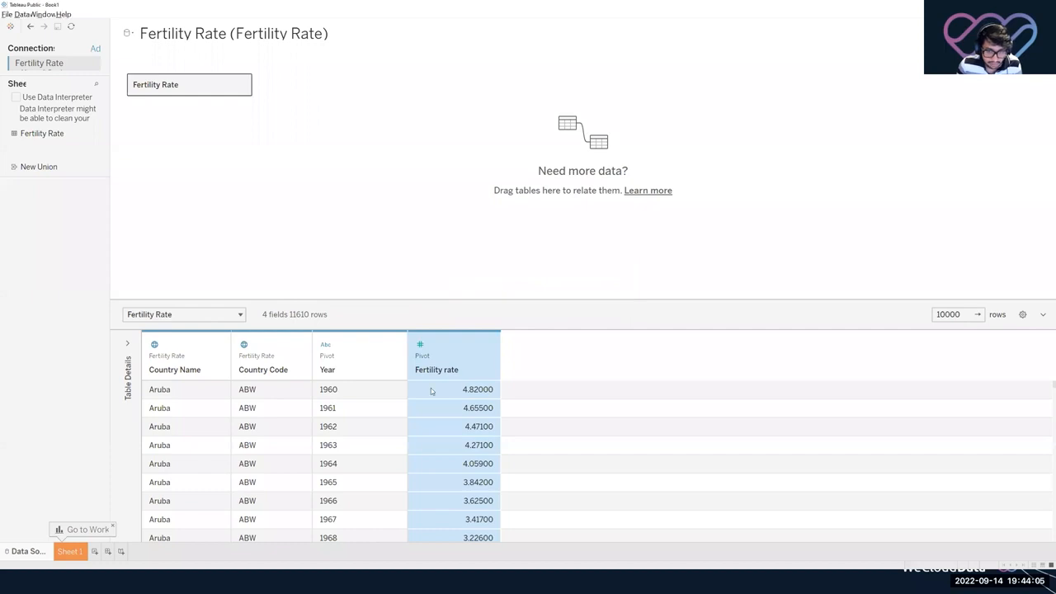
Reopen the values column's name for editing and leave it as Fertility rate.
double_click(447, 371)
click(448, 370)
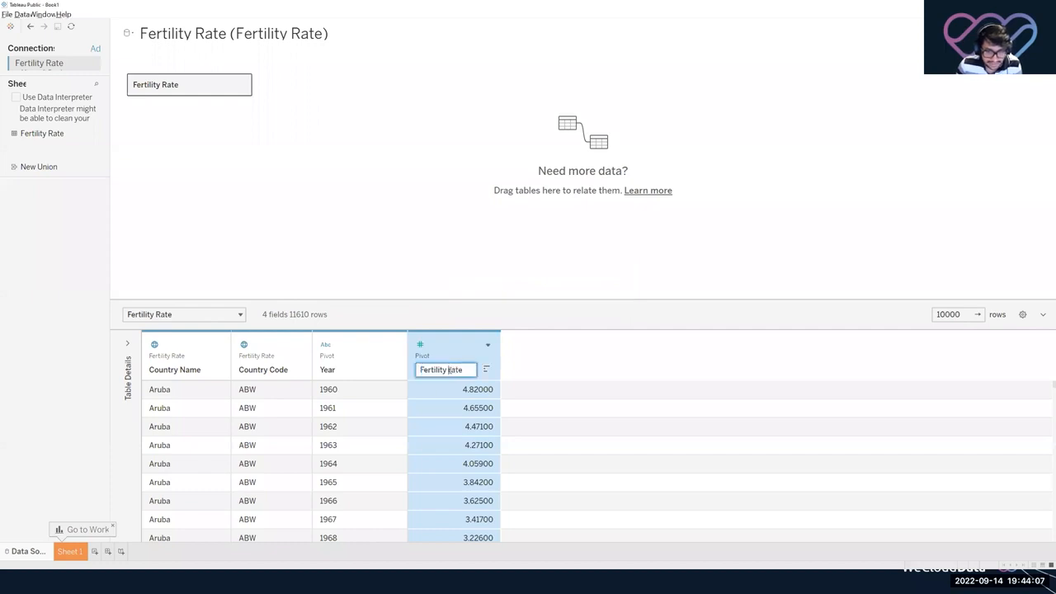
click(469, 370)
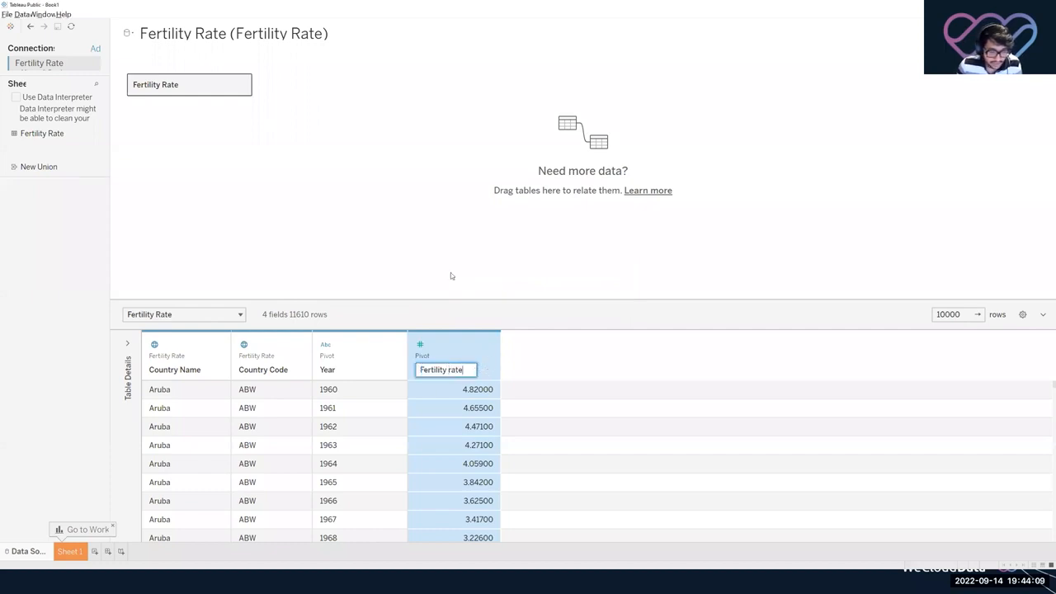
click(375, 246)
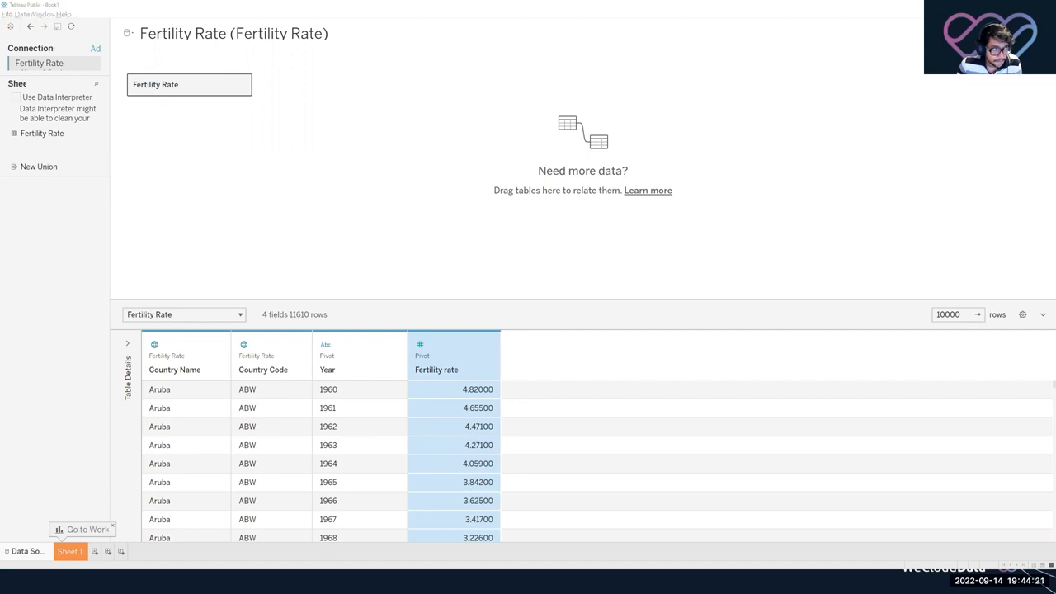
click(379, 274)
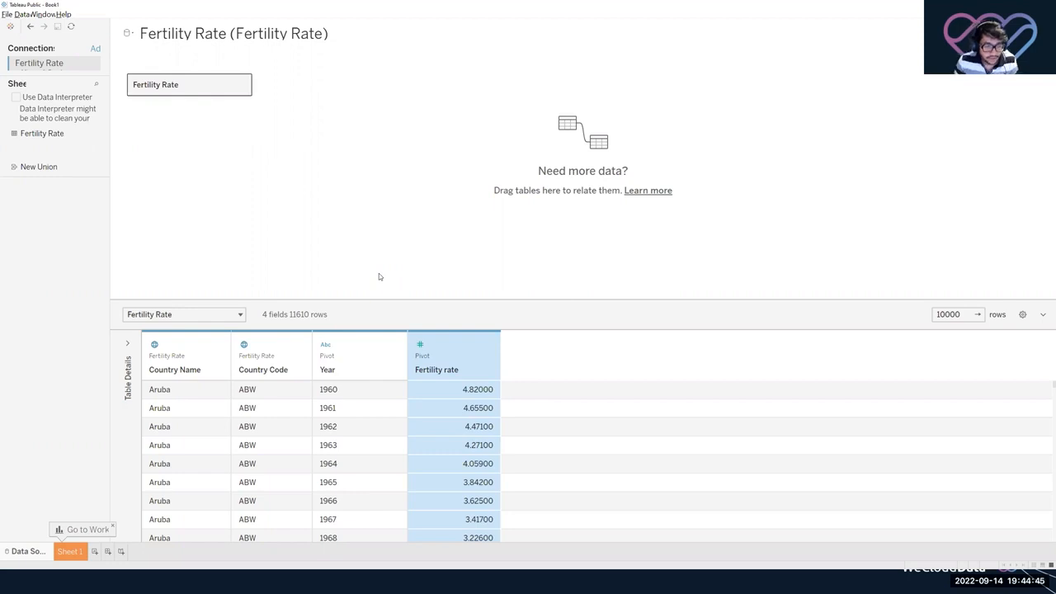
Undo both column renames and the pivot of the year columns.
click(216, 368)
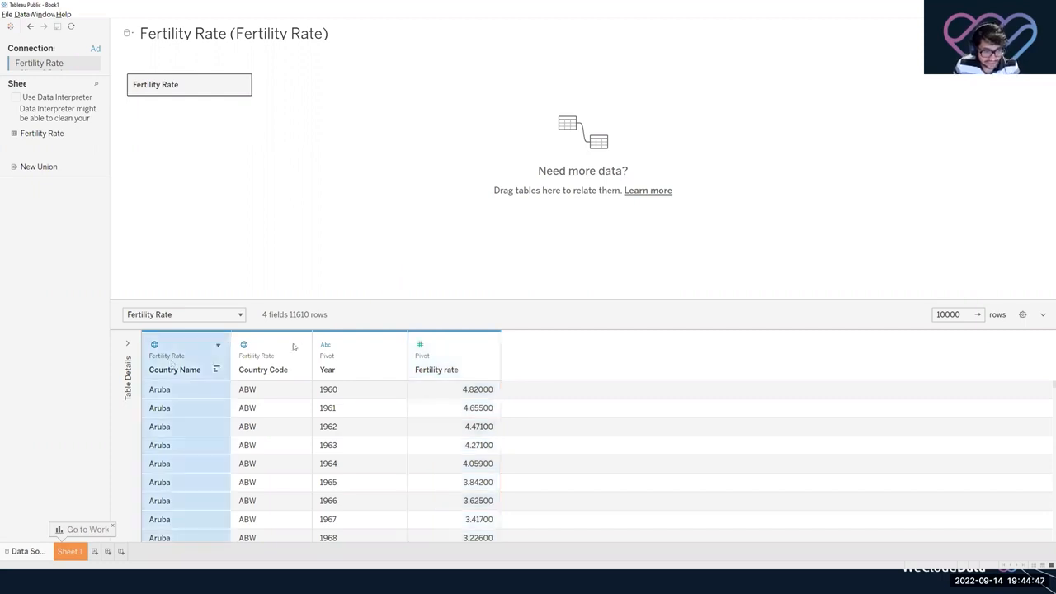
click(256, 360)
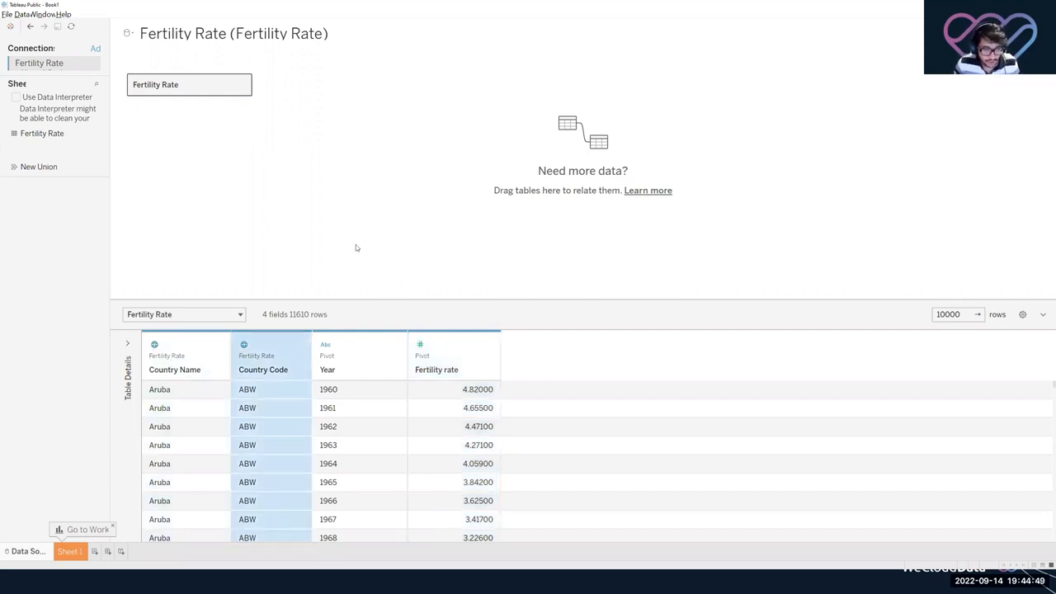
key(ctrl+z)
key(ctrl+z)
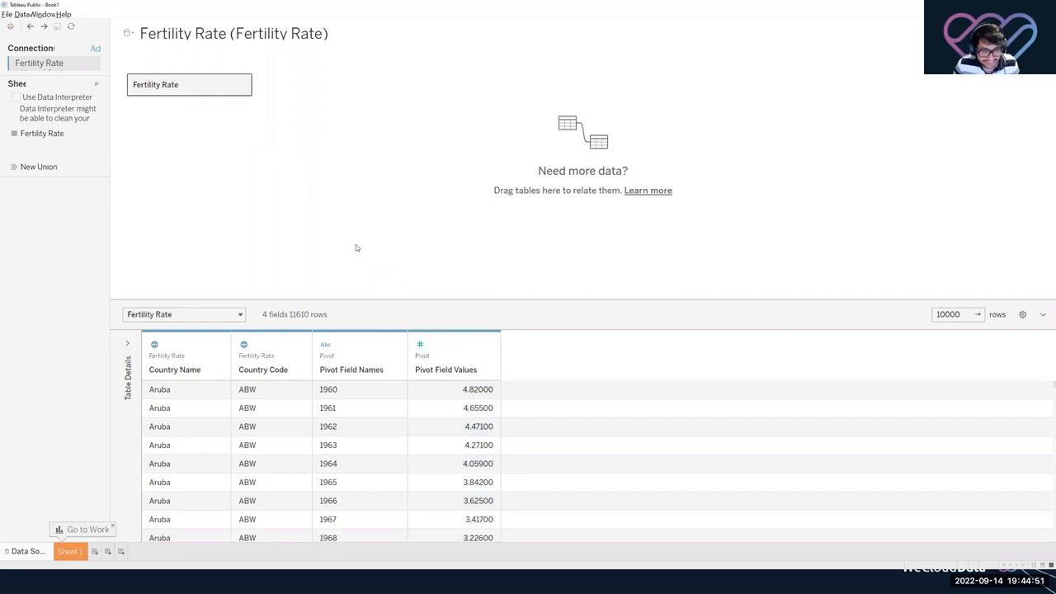
key(ctrl+z)
Select all year columns from 1960 through 2013 in the Fertility Rate table and pivot them into rows.
click(348, 369)
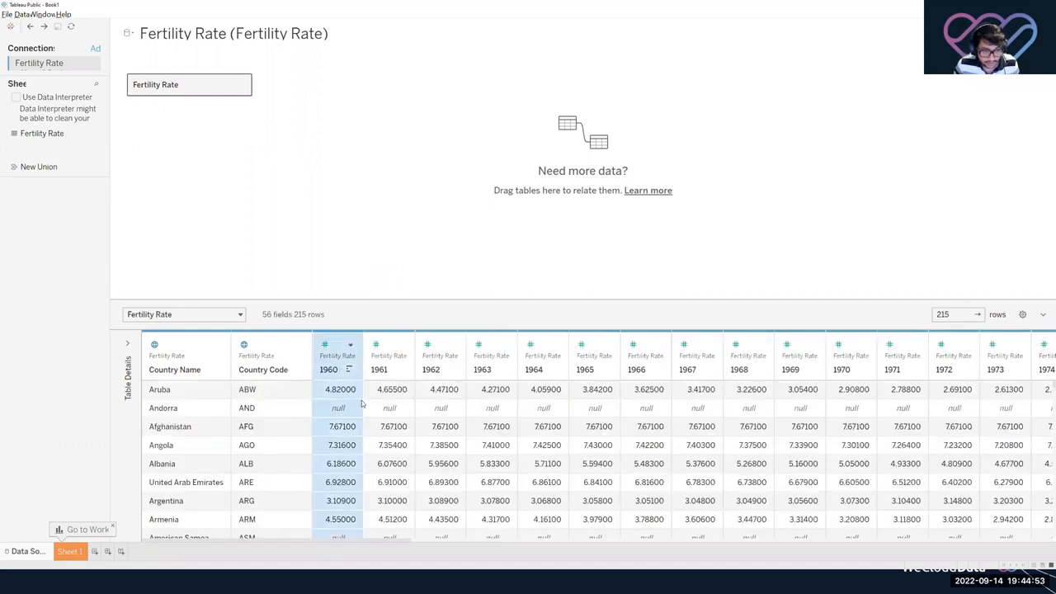
click(197, 369)
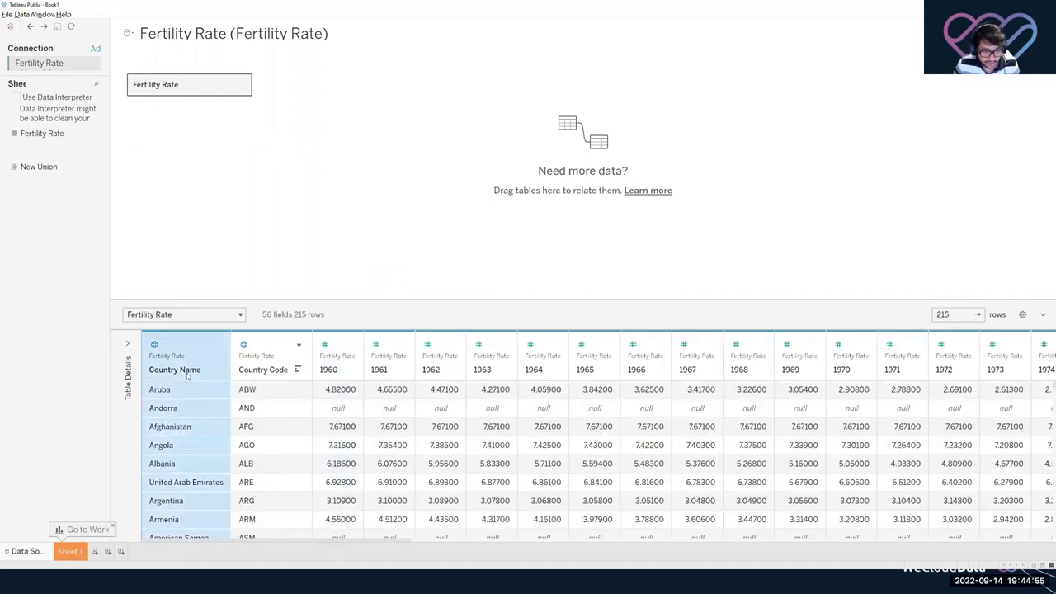
click(338, 363)
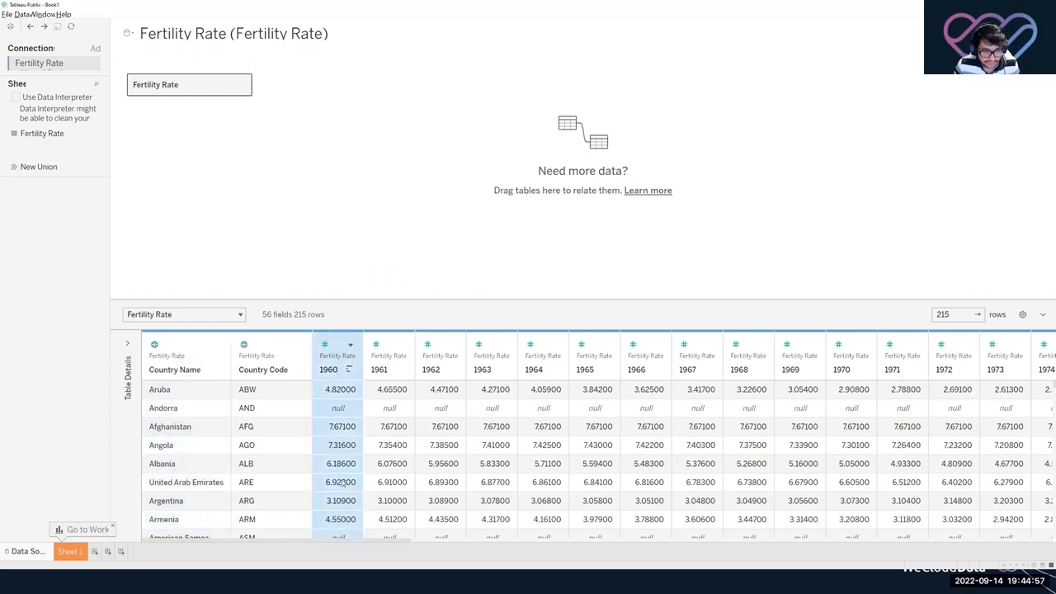
drag(380, 540, 999, 540)
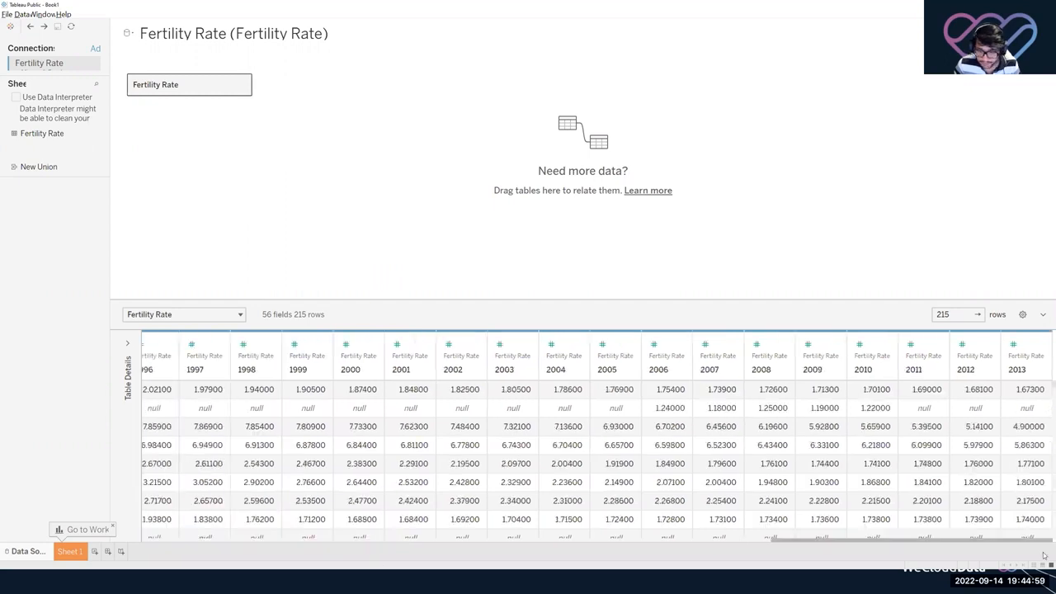
shift+click(1034, 370)
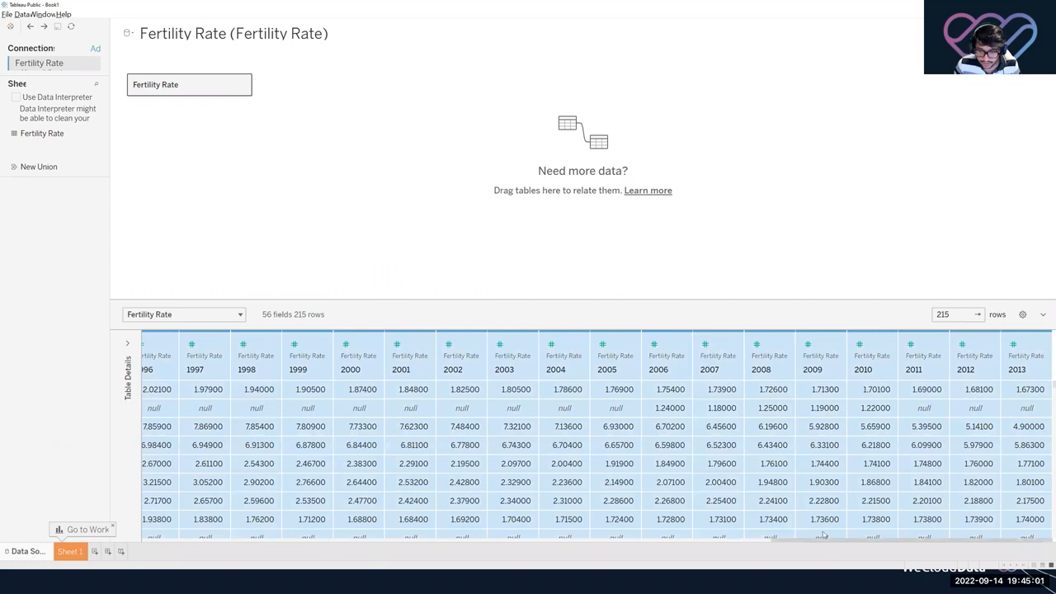
scroll(317, 530, left, 5)
scroll(317, 530, left, 10)
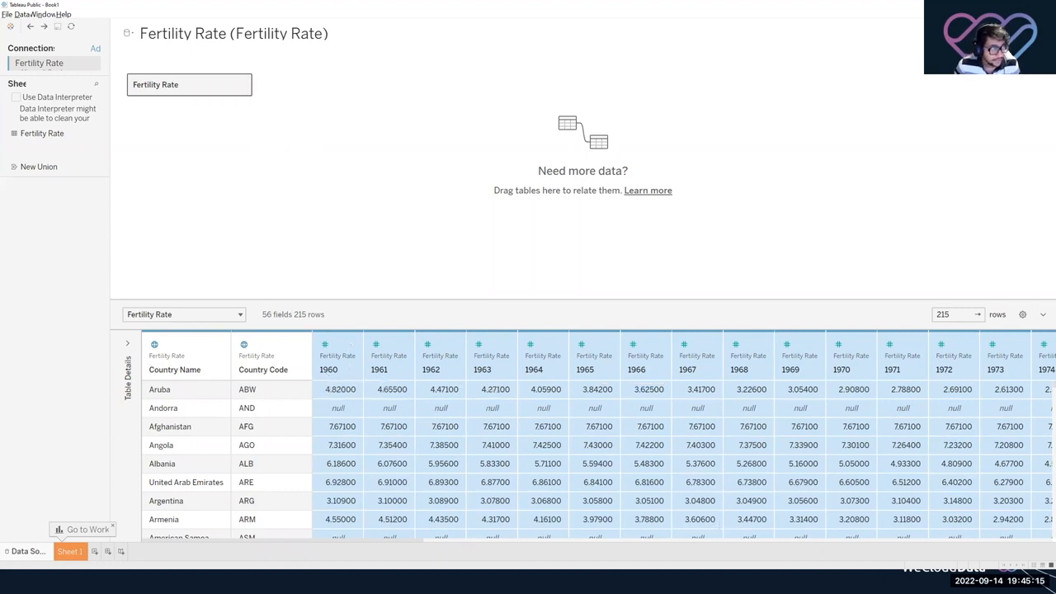
click(350, 345)
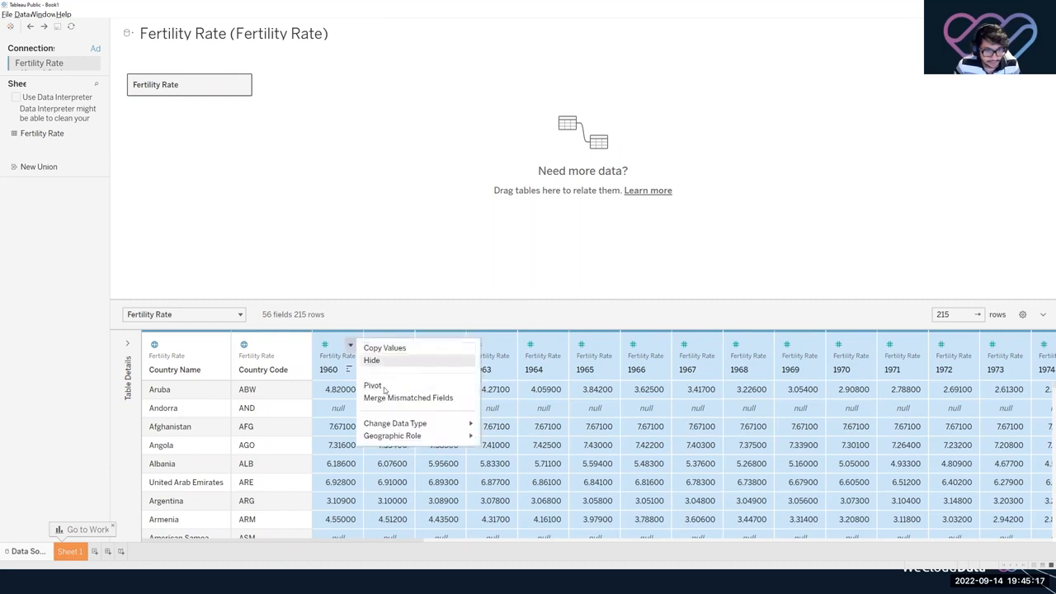
click(373, 386)
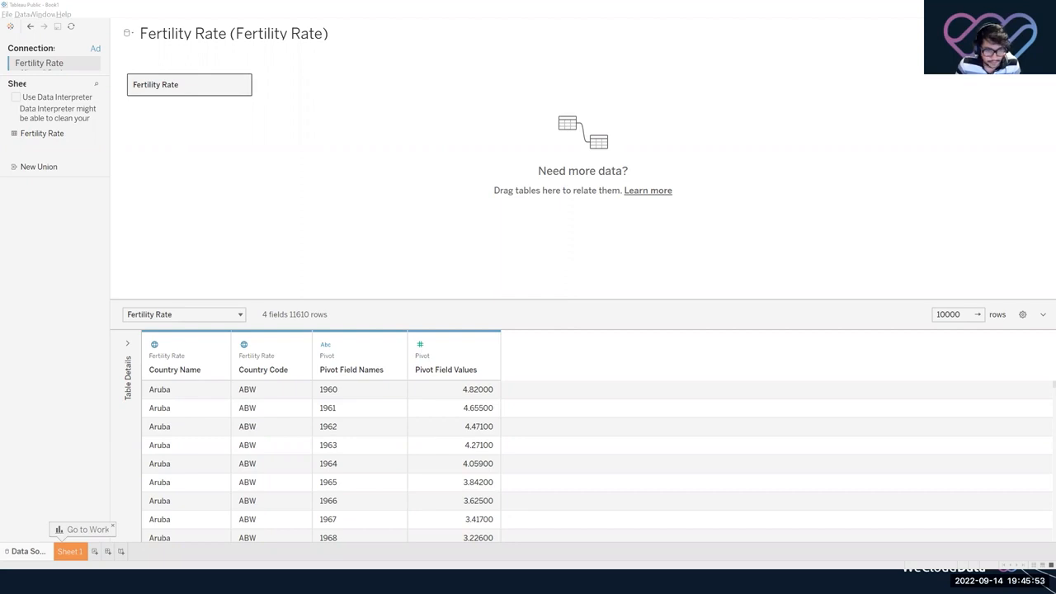
Check the running processes and system performance in Task Manager, and close it to return to Tableau Public.
click(281, 264)
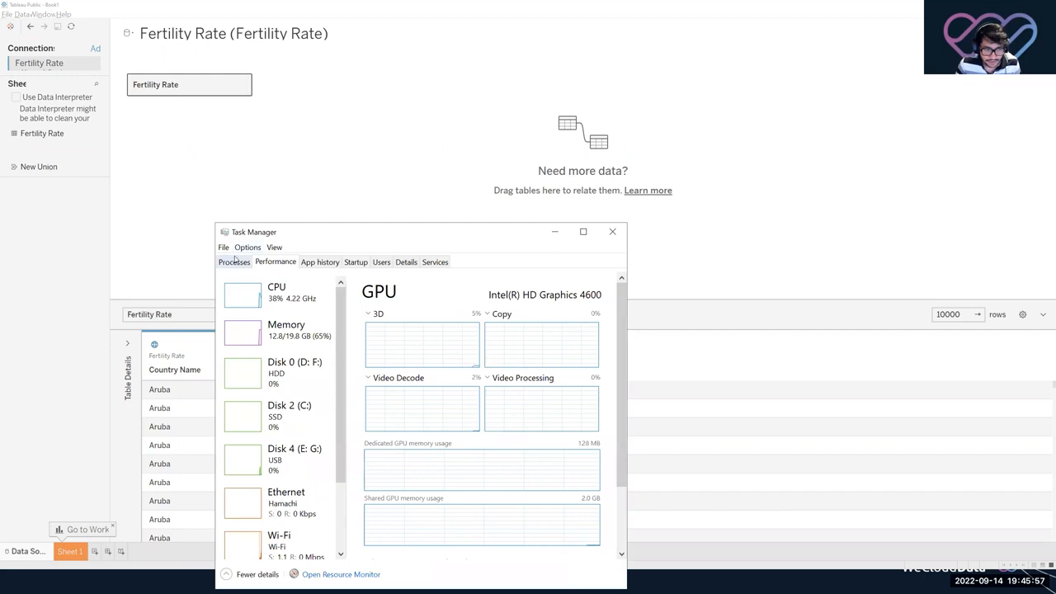
click(235, 262)
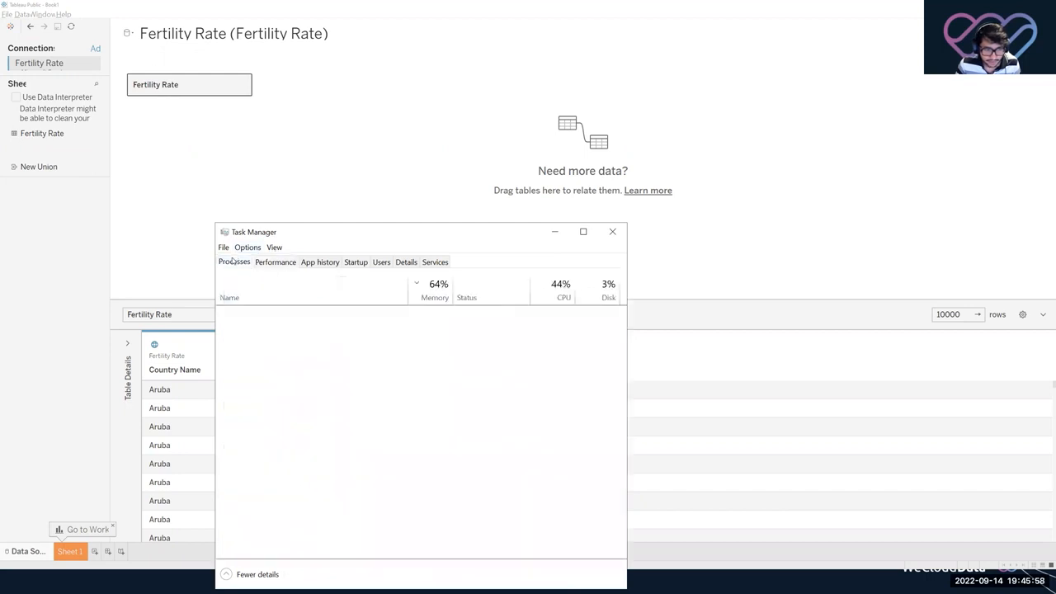
click(275, 262)
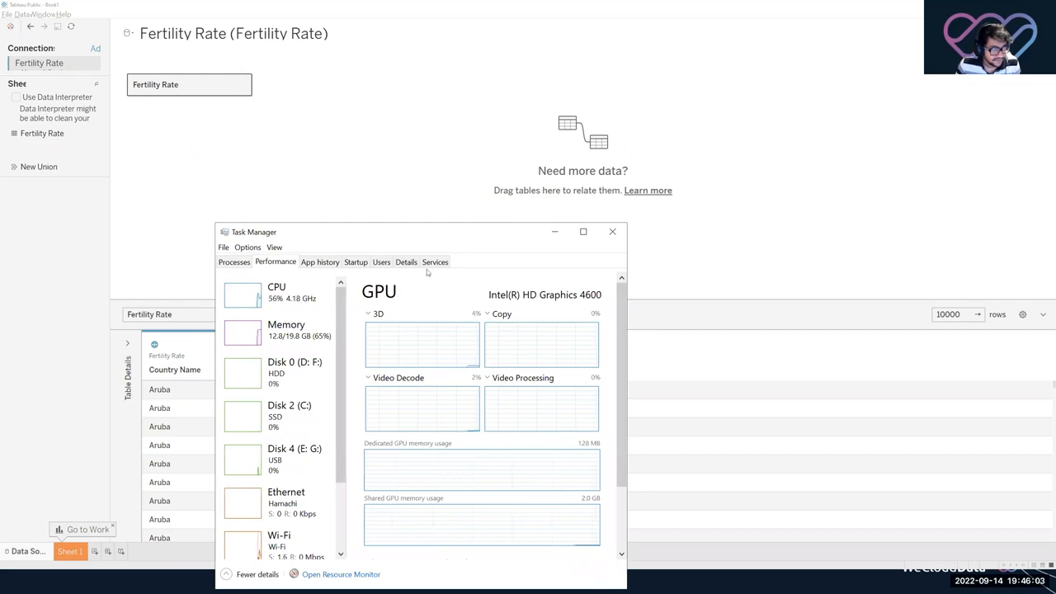
click(612, 231)
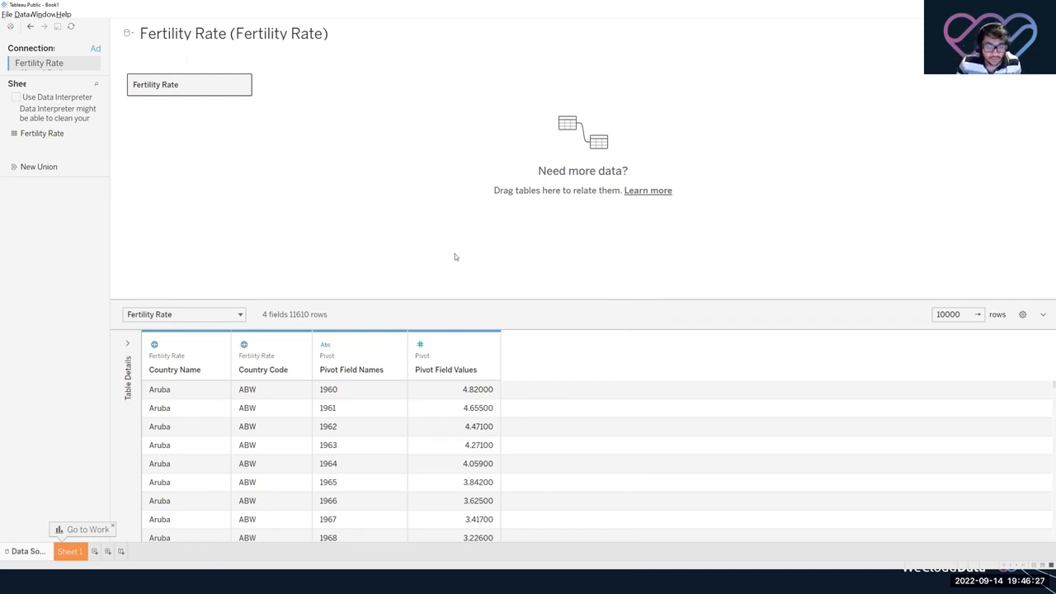
Set the Fertility Rate data preview to 100 rows and check the pivoted rows.
drag(964, 317, 925, 315)
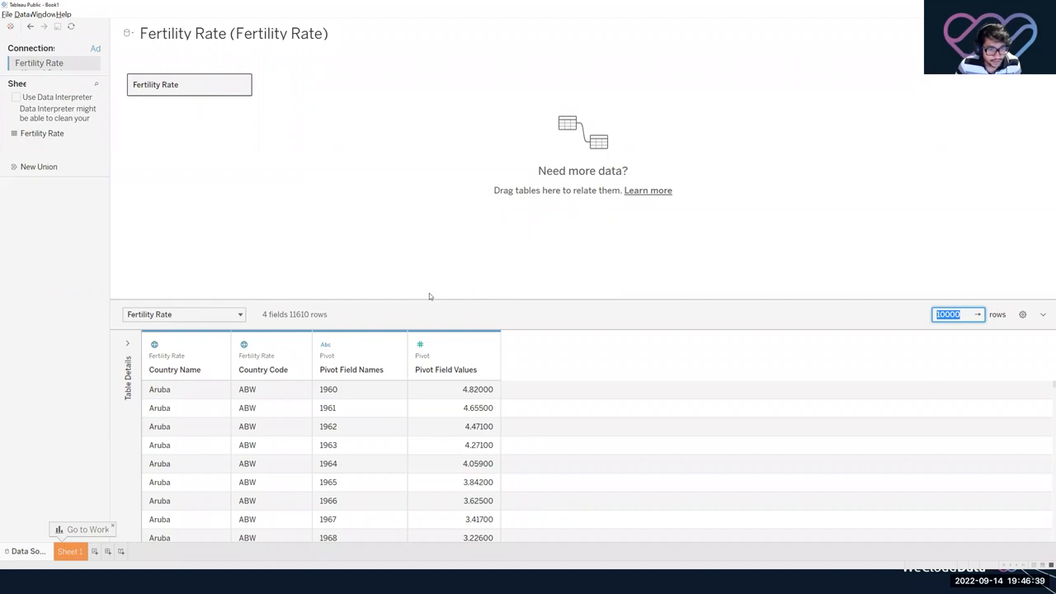
text(100)
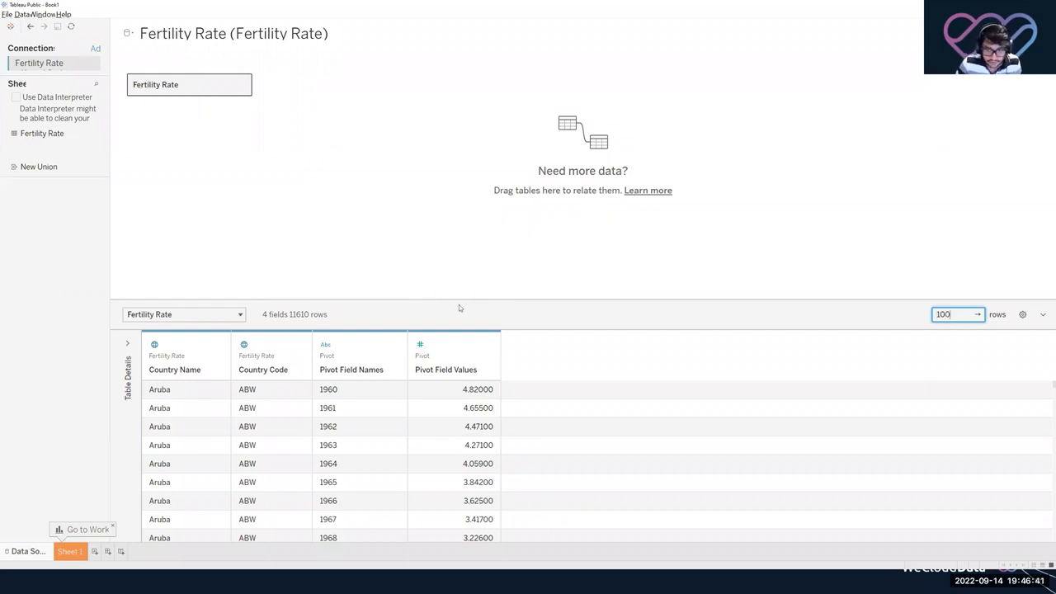
scroll(300, 444, down, 5)
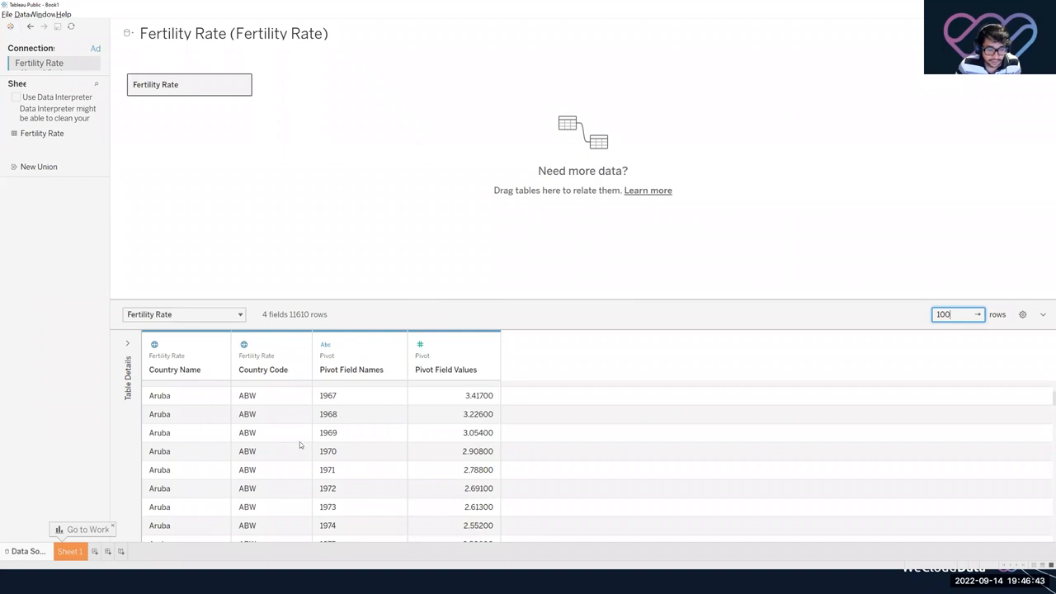
scroll(332, 433, up, 5)
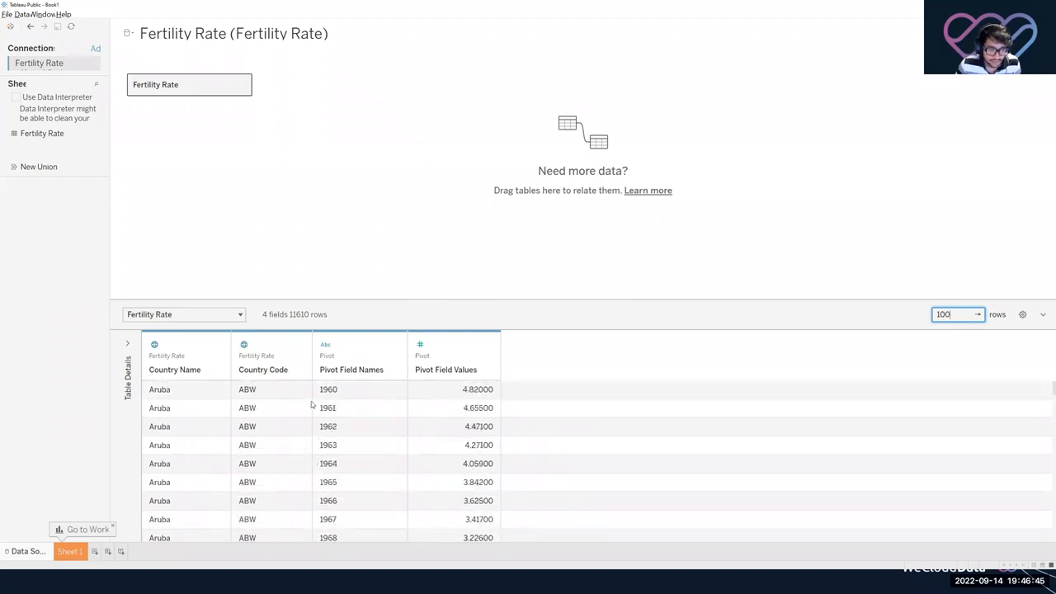
scroll(326, 476, down, 2)
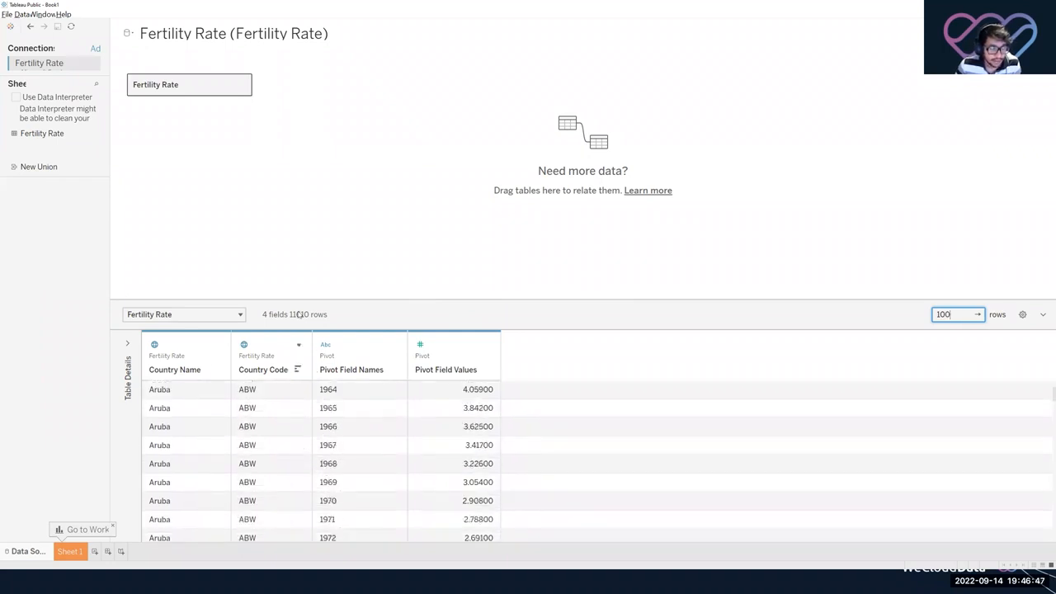
scroll(363, 386, up, 2)
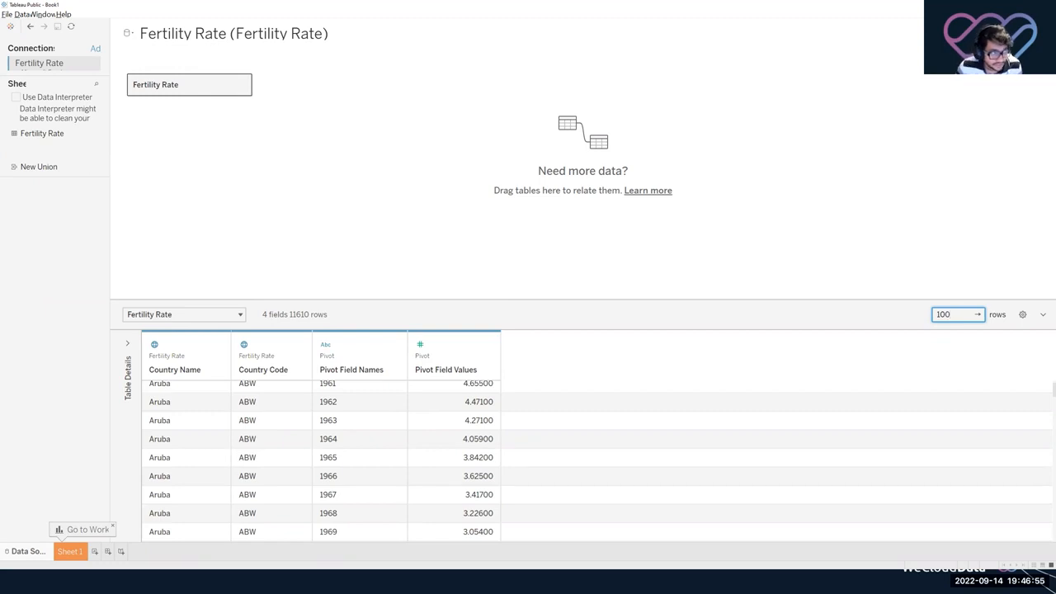
click(257, 244)
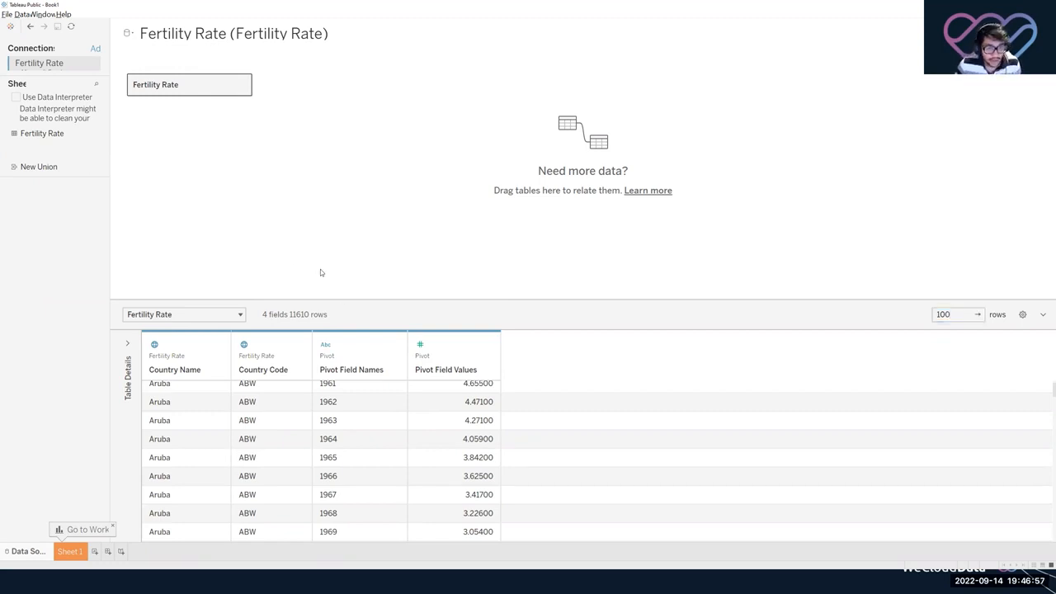
Undo the pivot, reselect the year columns 1960 through 2013 in the Fertility Rate table, and pivot them into rows again.
key(ctrl+z)
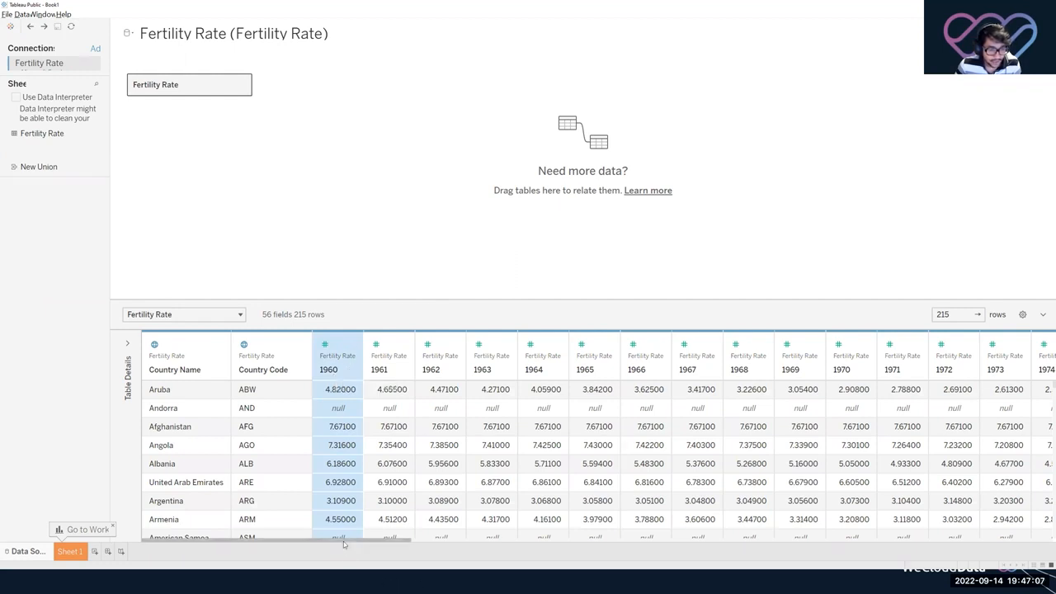
drag(367, 541, 1045, 496)
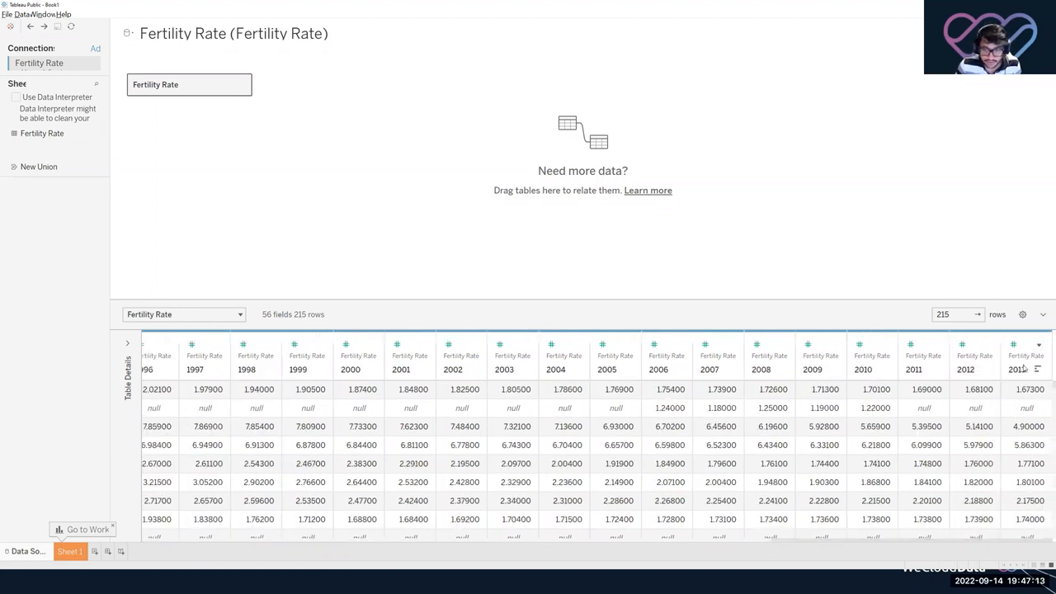
shift+click(1023, 369)
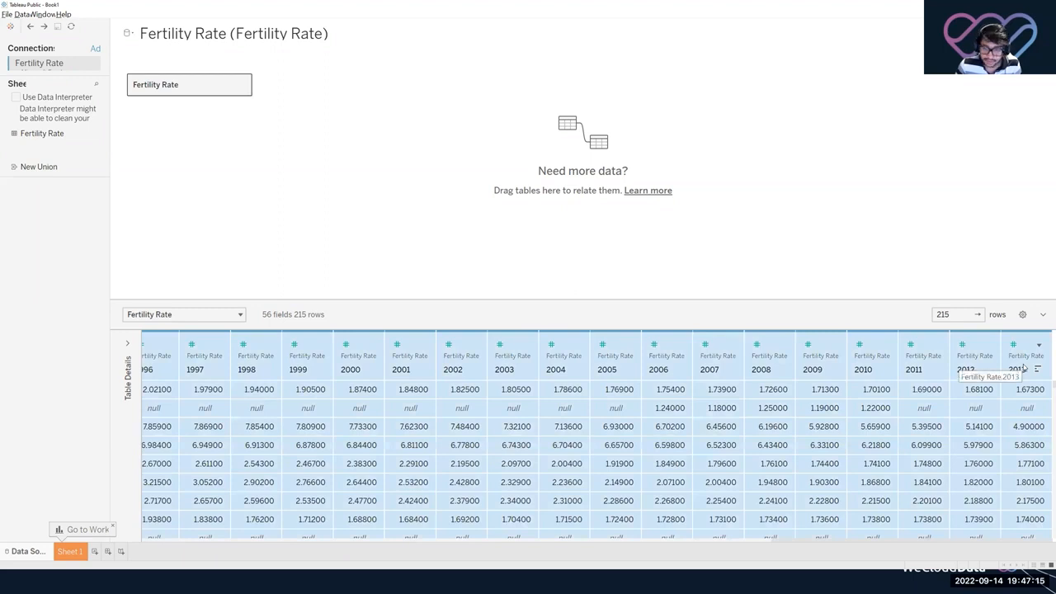
right_click(1024, 369)
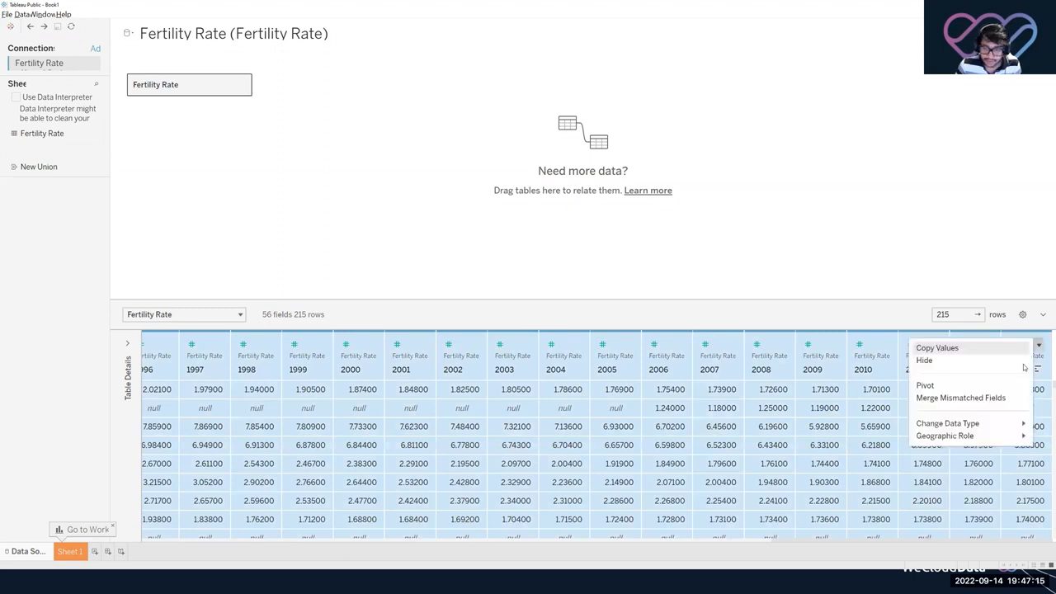
click(925, 385)
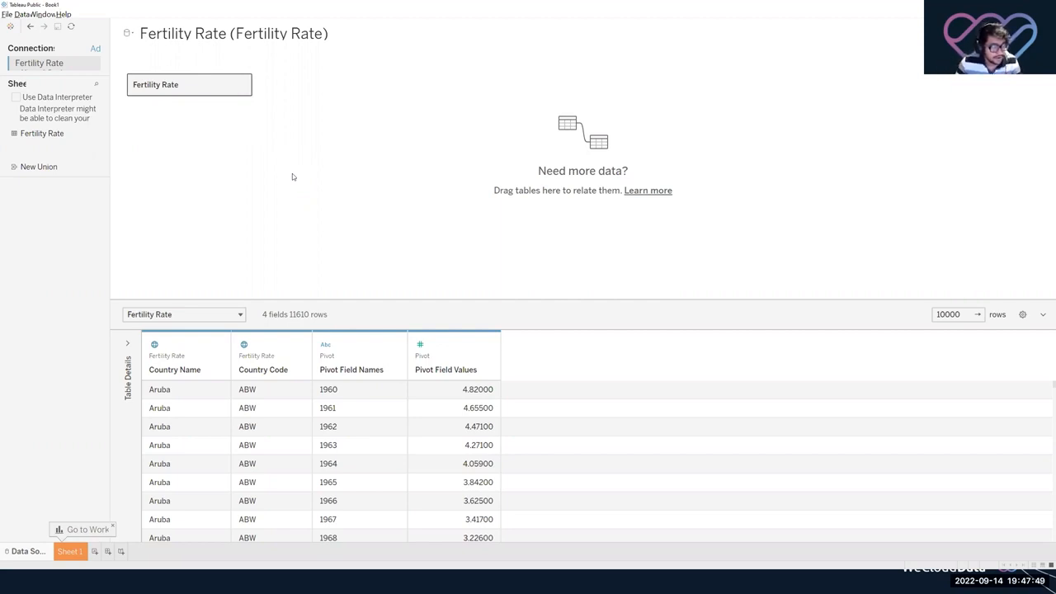
Rename the pivot field names column as Year and the pivot field values column as Fertility rate.
double_click(355, 370)
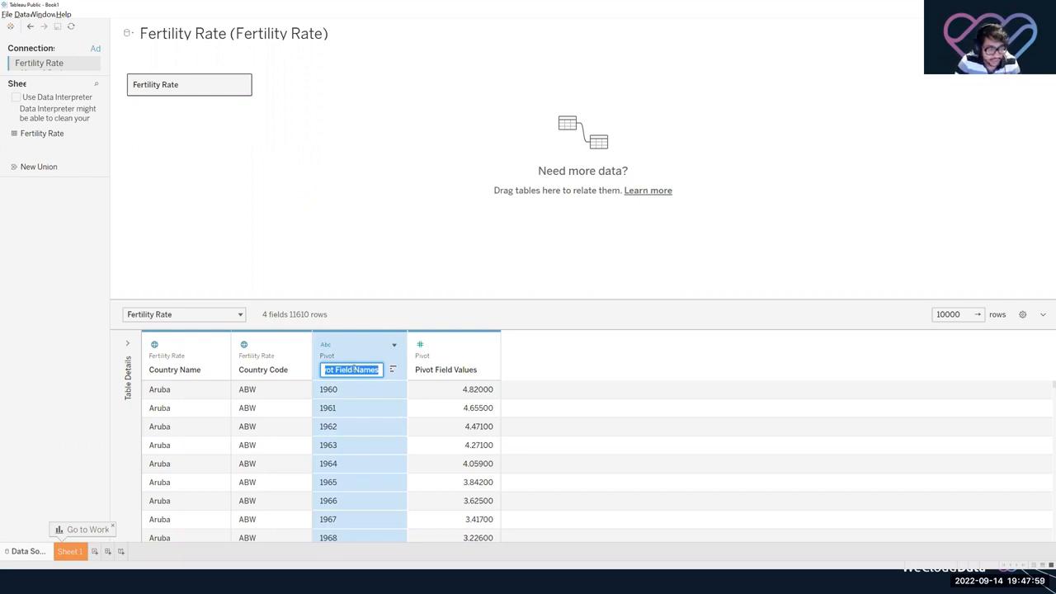
text(Year)
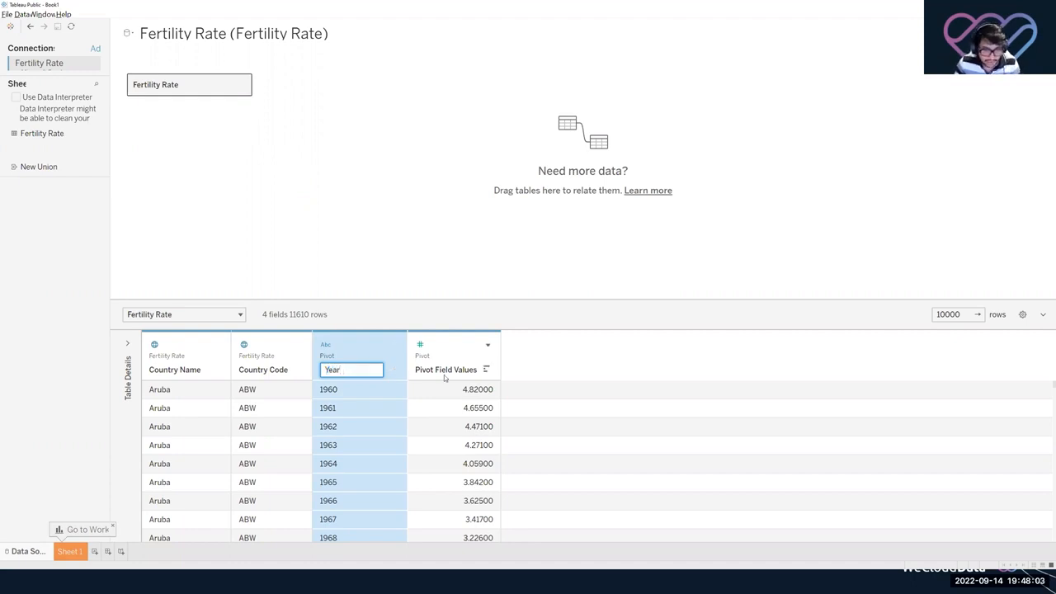
click(439, 373)
double_click(438, 371)
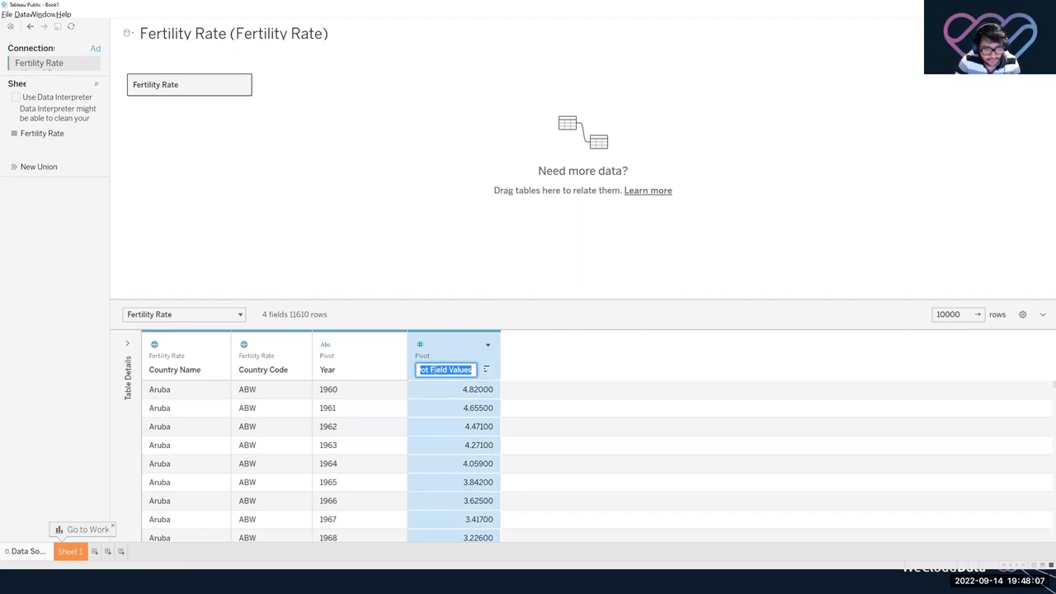
text(FErt)
key(BackSpace)
text(ert)
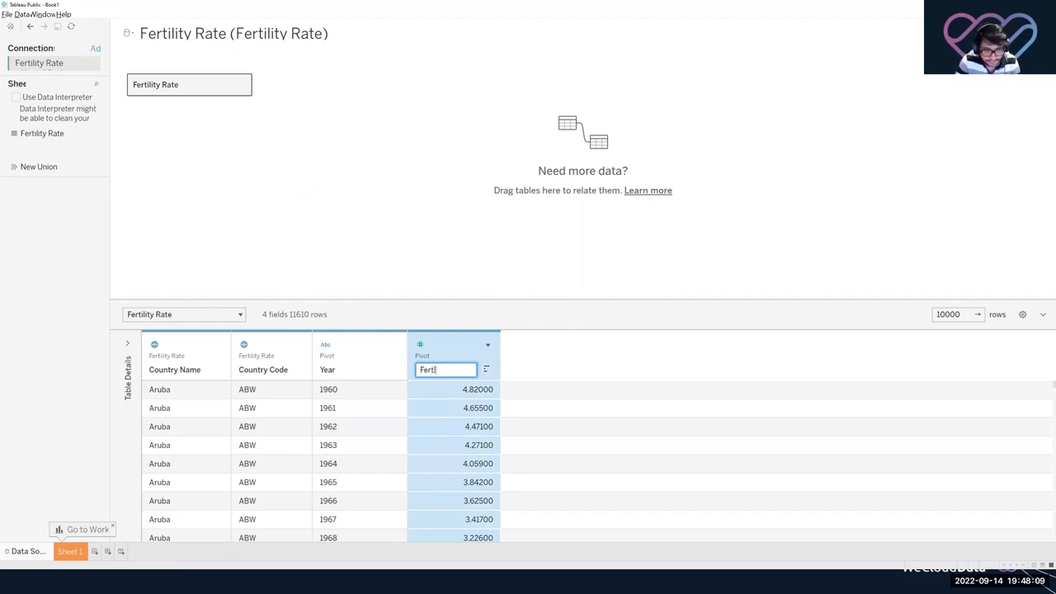
text(ility rate)
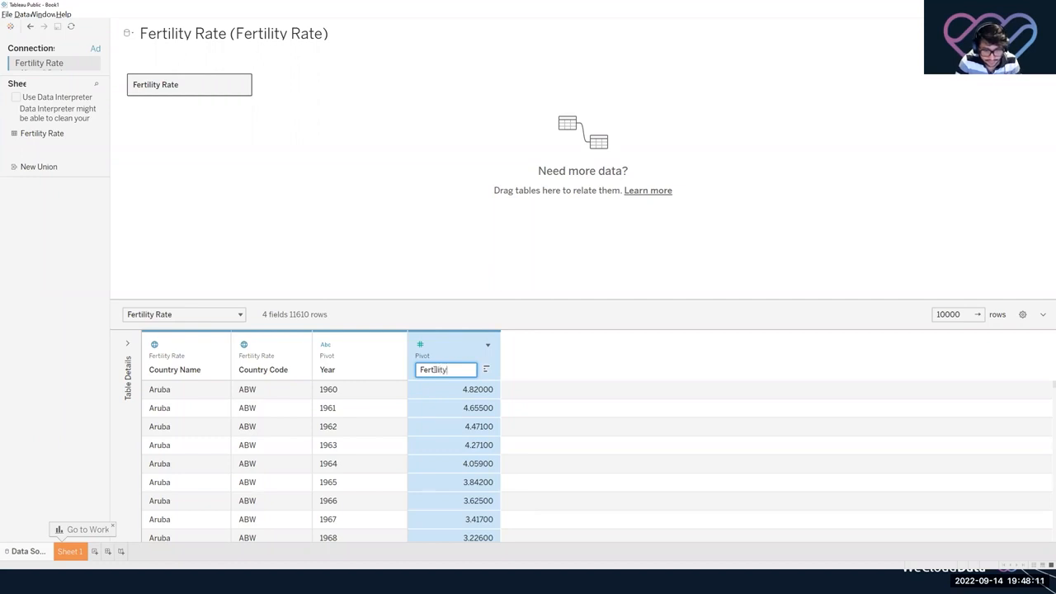
key(Return)
click(381, 202)
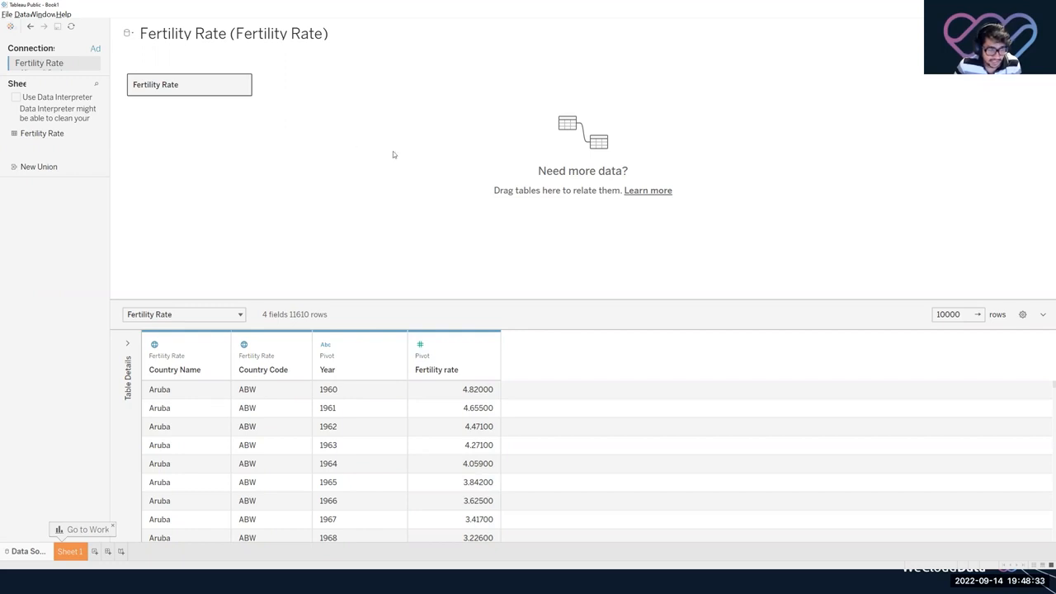
Examine the Year and Fertility rate values across the rows of the pivoted table.
scroll(394, 441, down, 3)
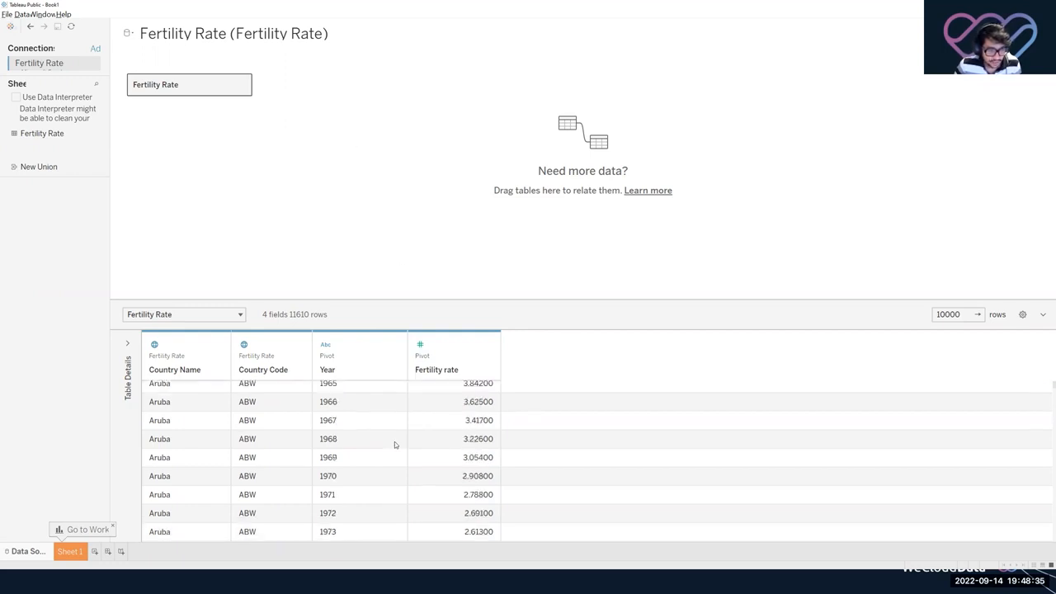
scroll(366, 443, up, 2)
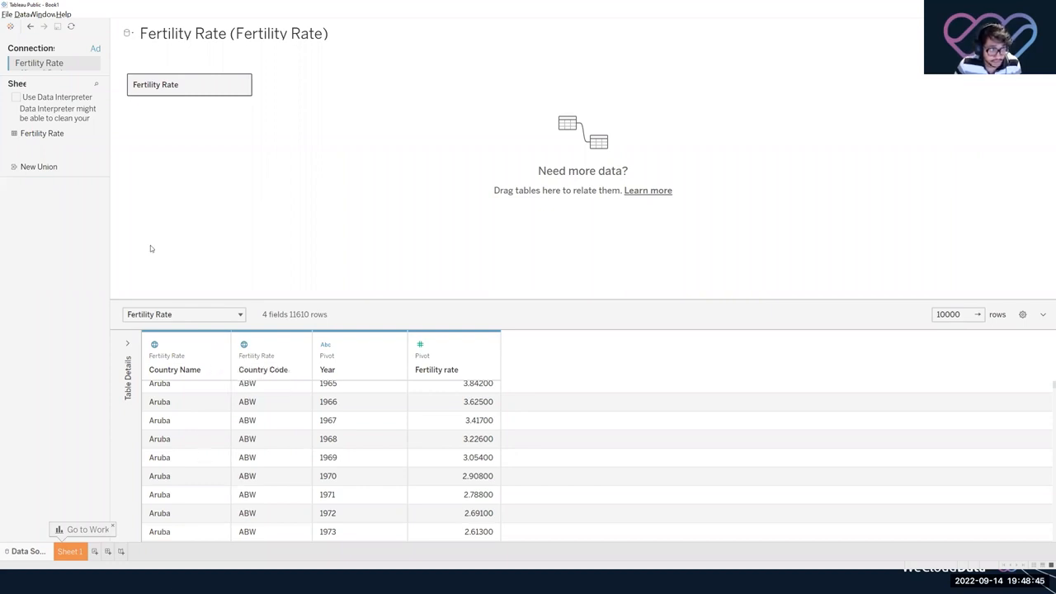
click(351, 420)
click(472, 387)
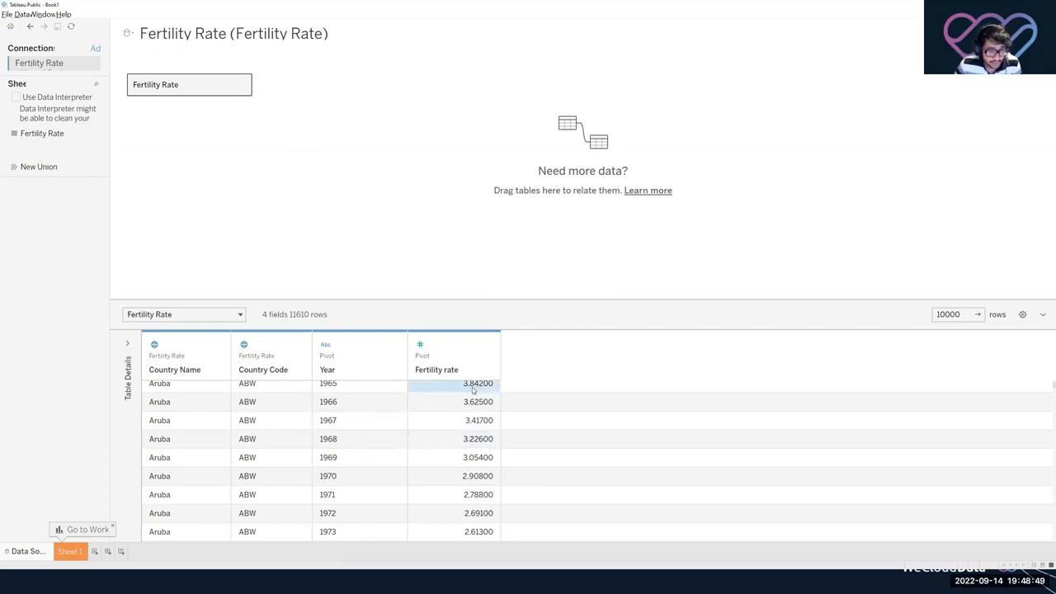
click(474, 421)
click(444, 492)
click(355, 438)
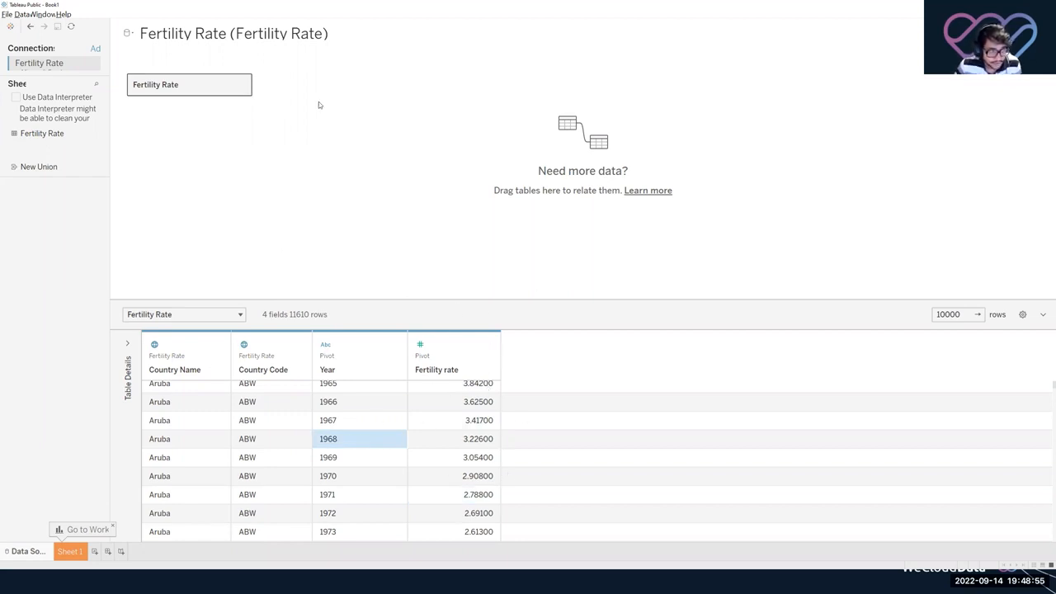
Return to the start page, connect to the Life Expectancy Excel file, and collapse its table details.
click(13, 27)
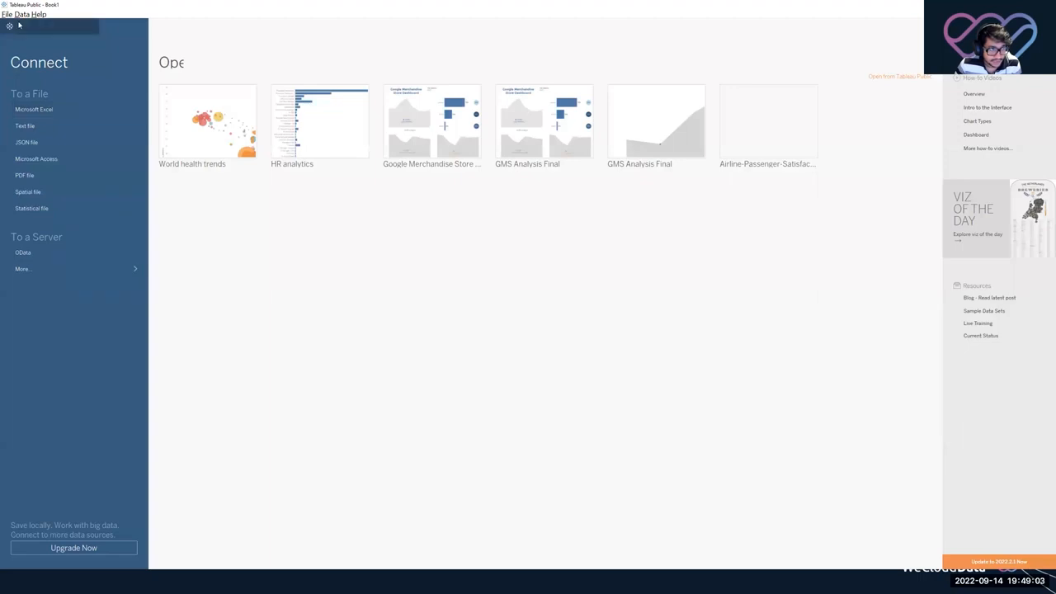
click(51, 109)
double_click(118, 93)
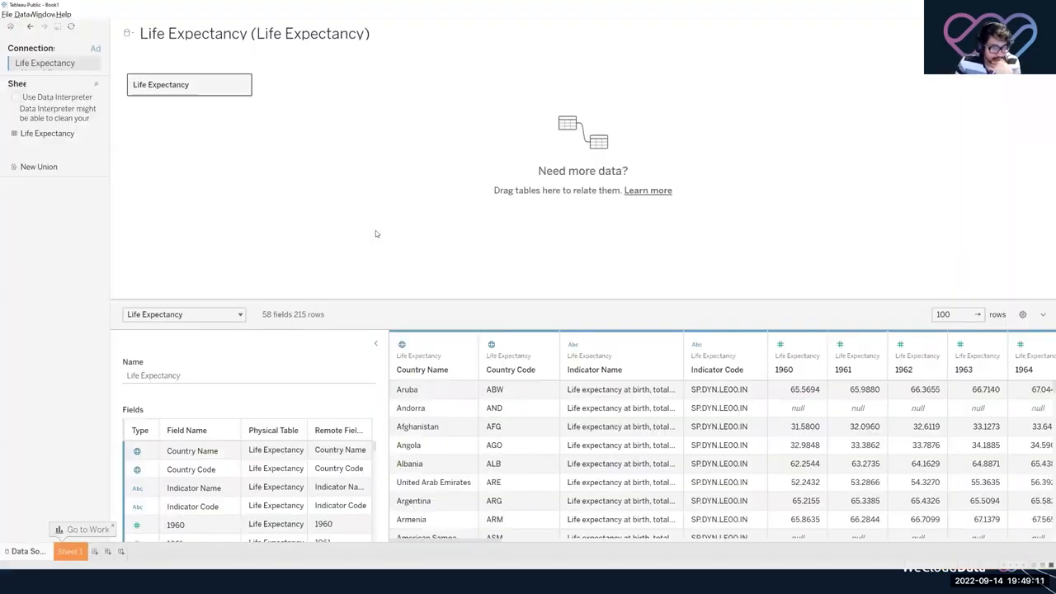
click(380, 347)
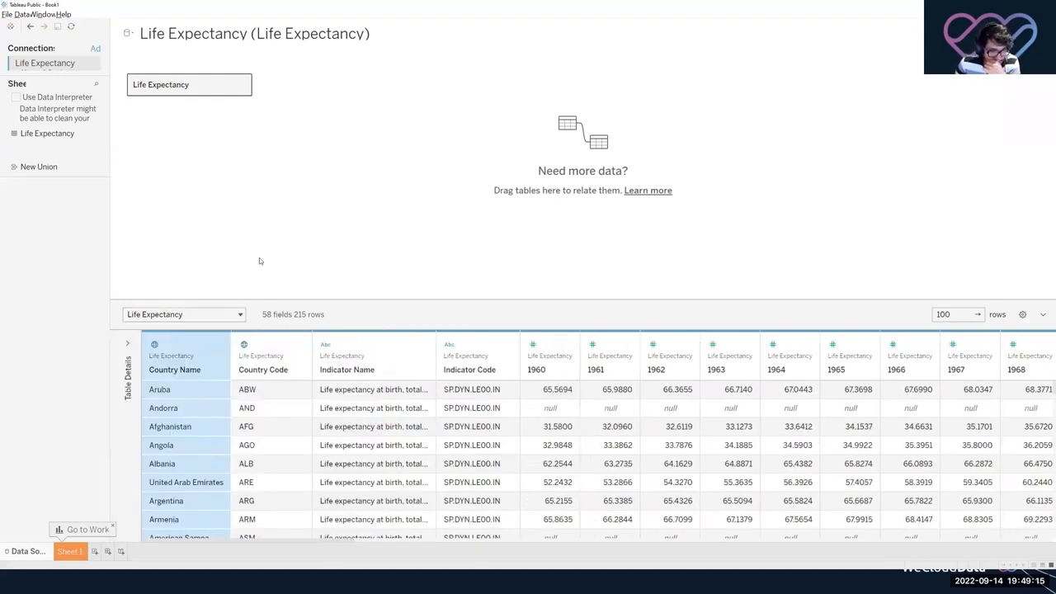
Hide the Indicator Name and Indicator Code columns in the Life Expectancy table.
click(386, 366)
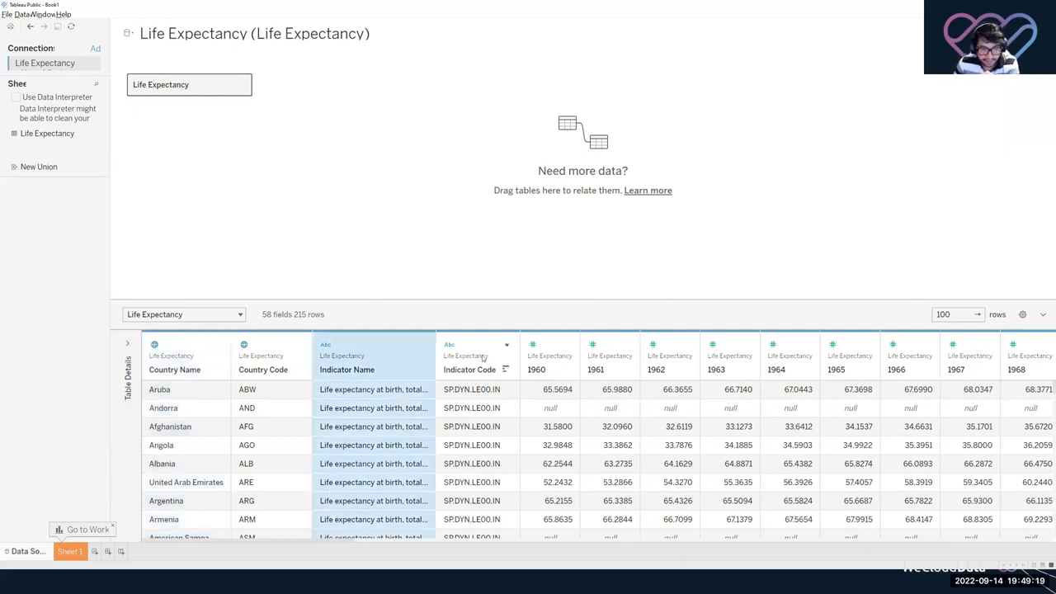
ctrl+click(483, 359)
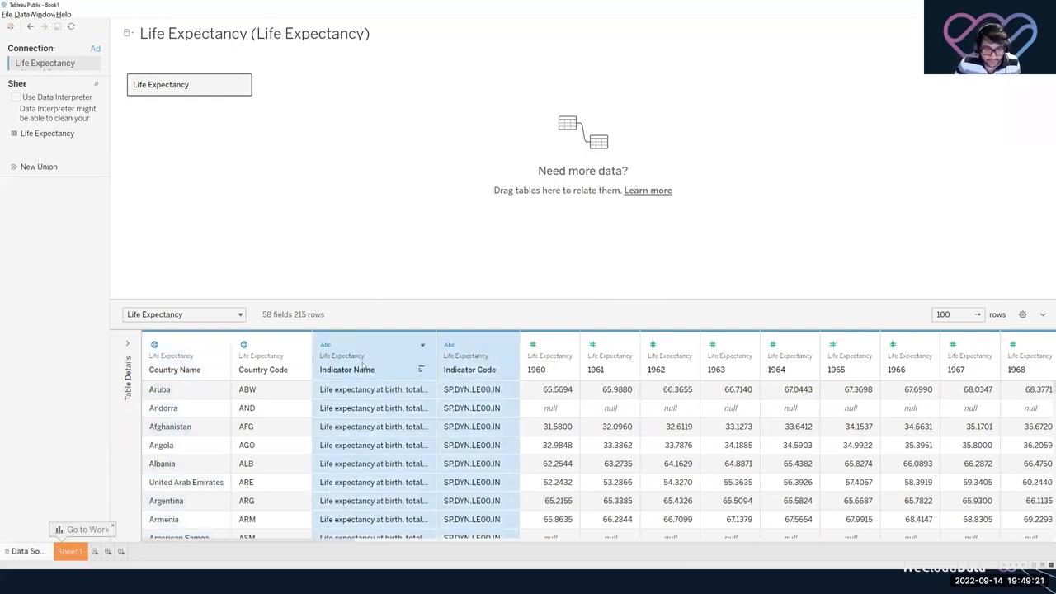
click(422, 345)
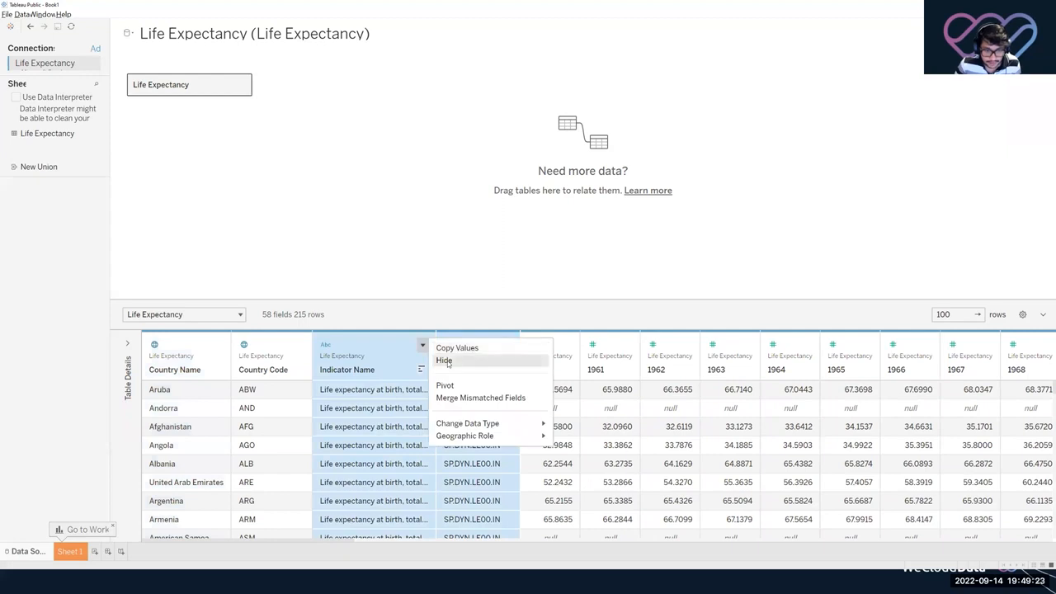
click(447, 361)
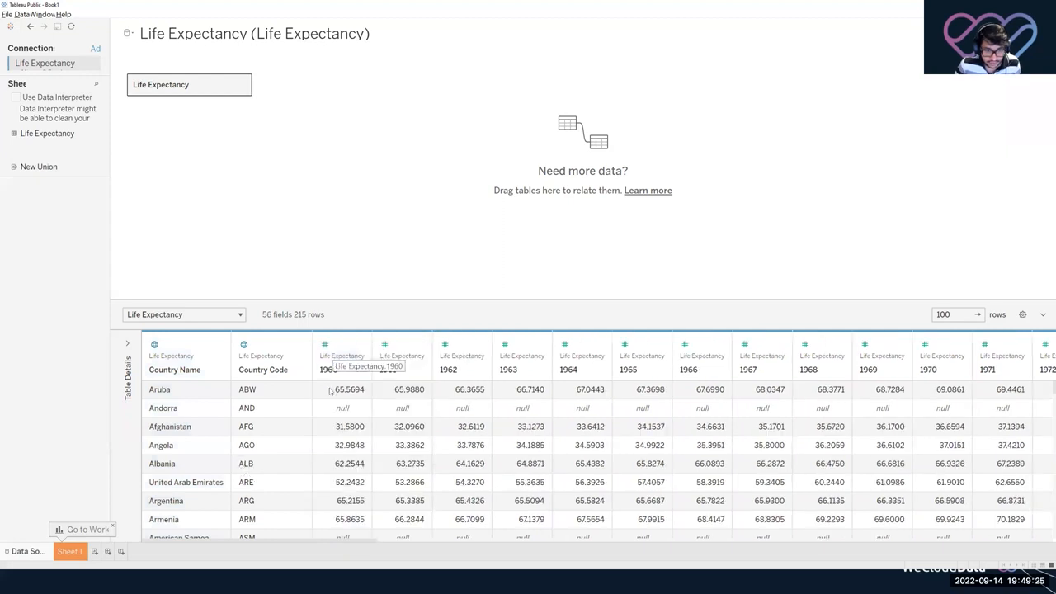
Select all year columns from 1960 through 2013 in the Life Expectancy table and pivot them into rows.
click(338, 368)
drag(320, 540, 1045, 543)
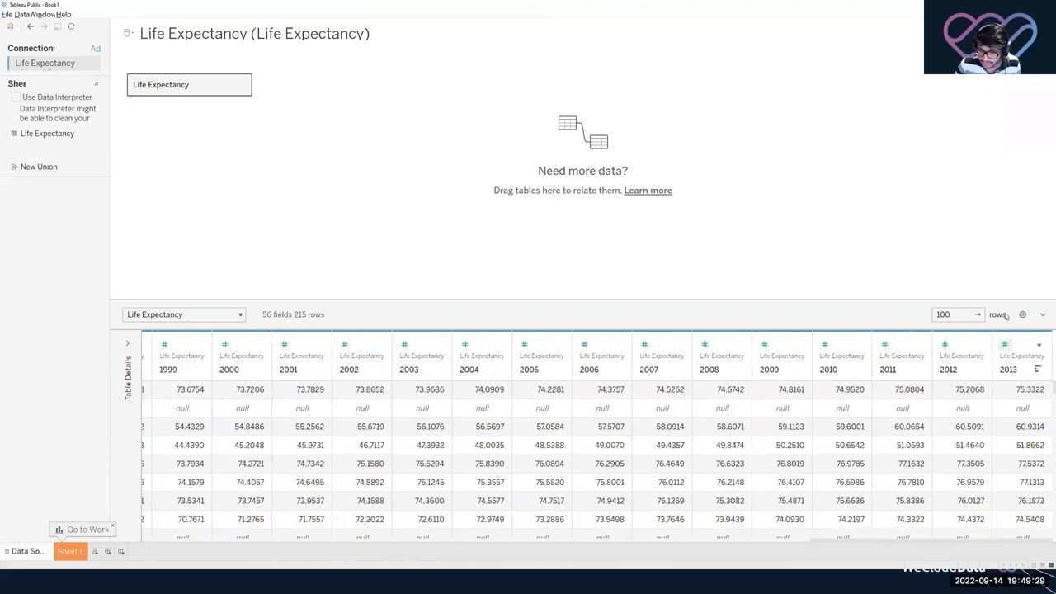
click(1005, 344)
click(1020, 351)
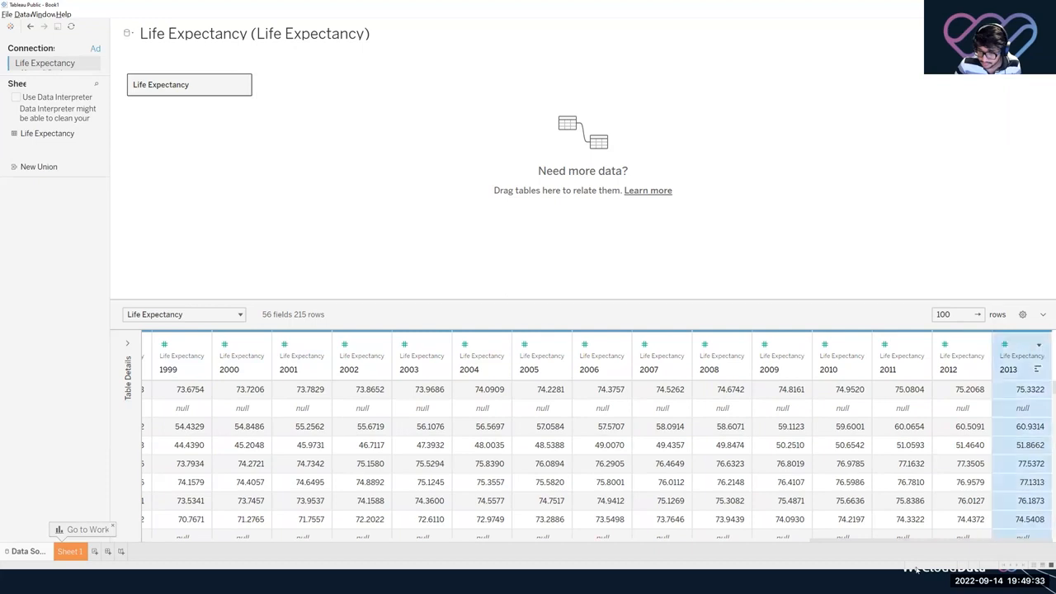
drag(941, 541, 179, 550)
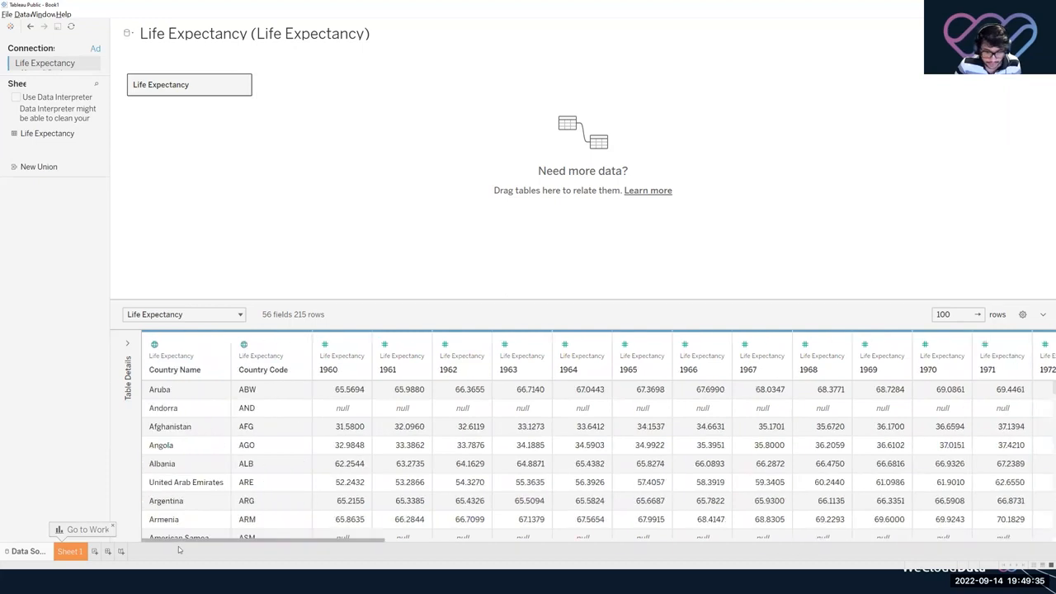
shift+click(350, 359)
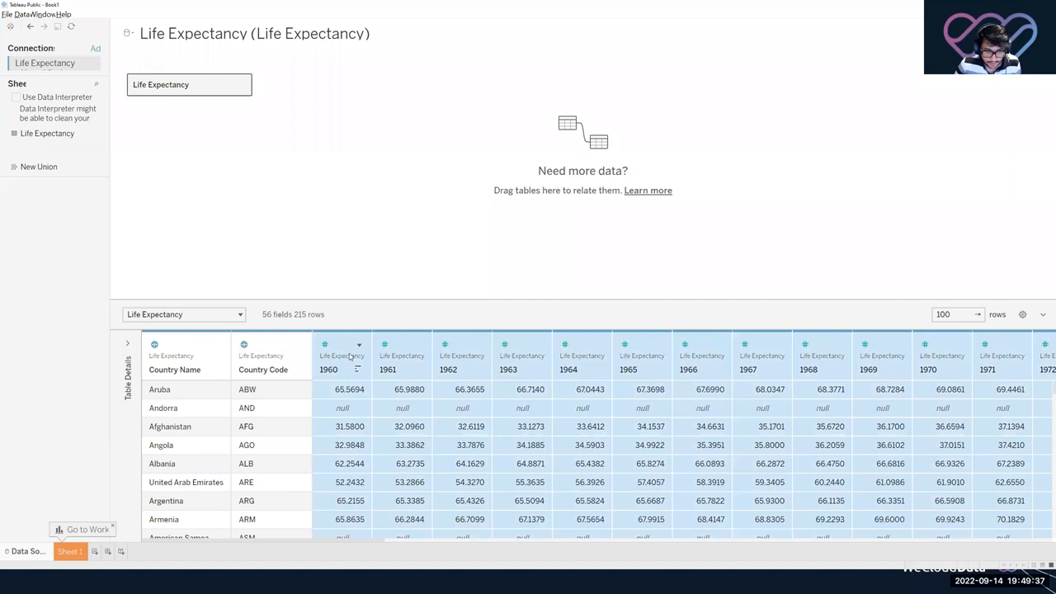
right_click(351, 357)
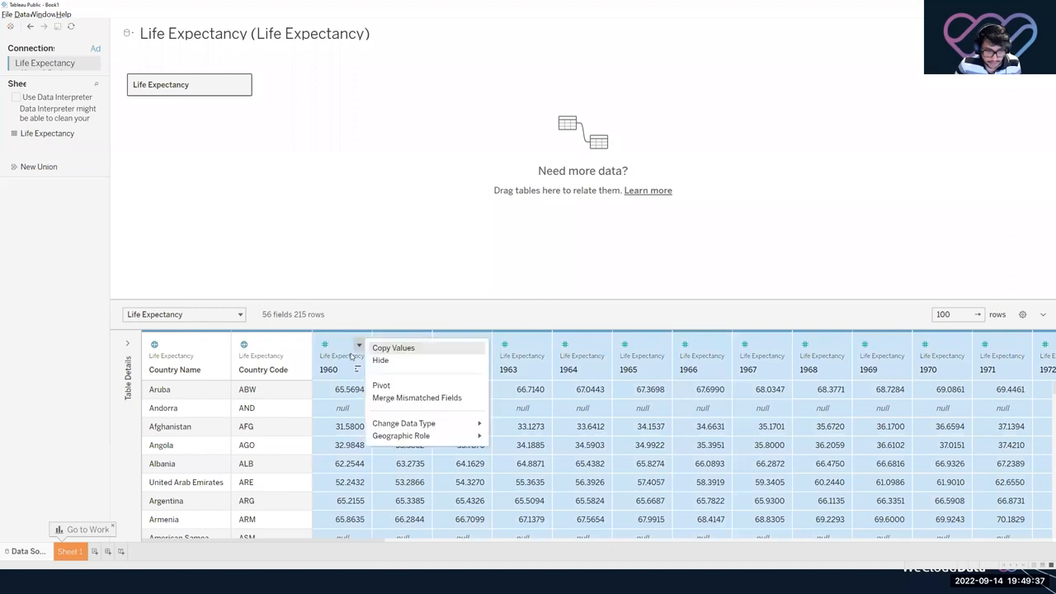
click(390, 386)
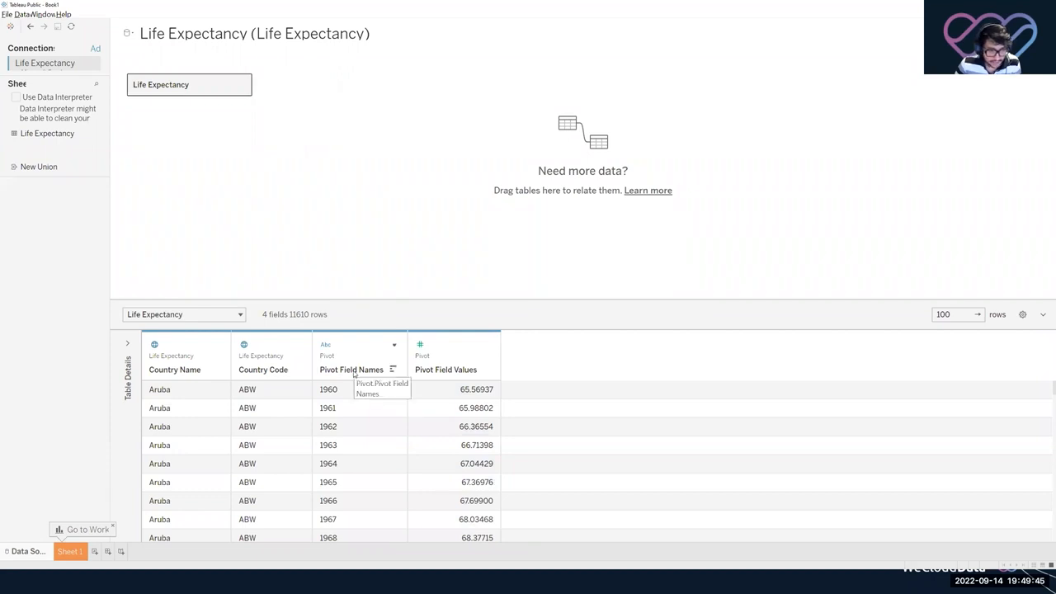
Rename the pivoted names column as Year and the pivoted values column as Life expectancy in the Life Expectancy table.
double_click(353, 370)
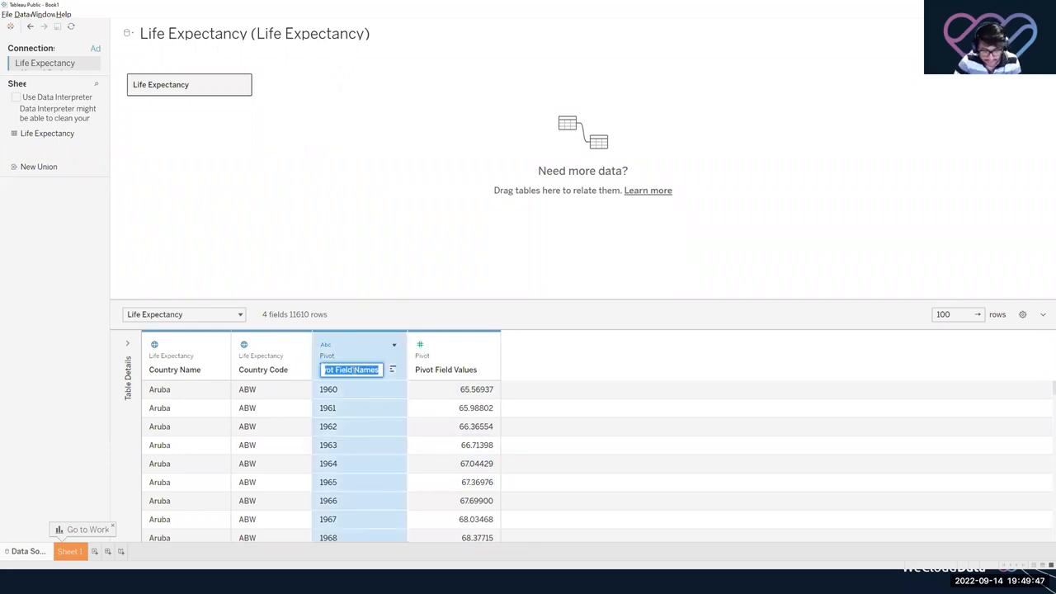
text(Year)
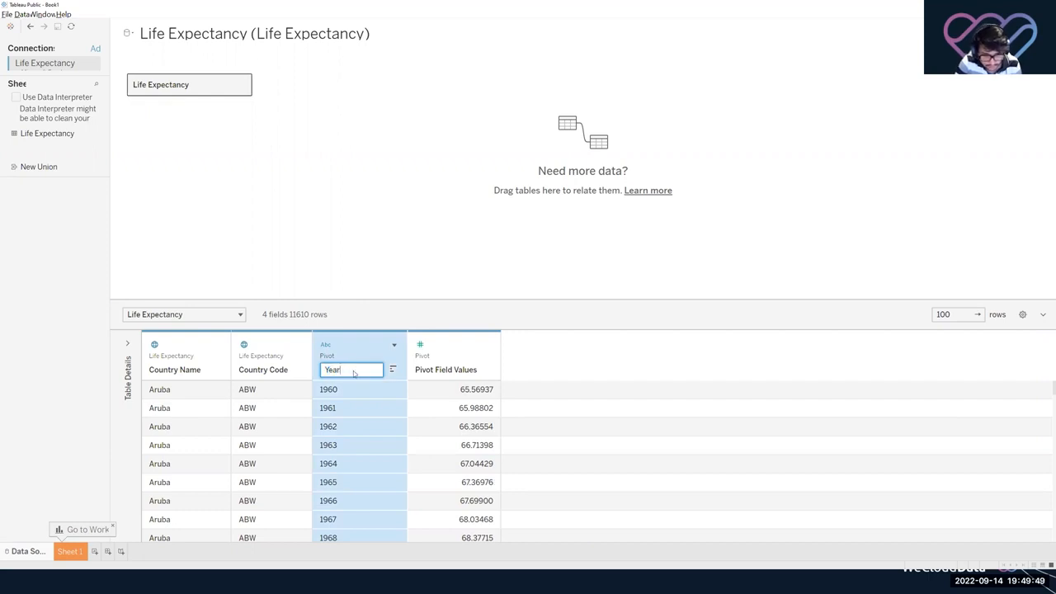
key(Return)
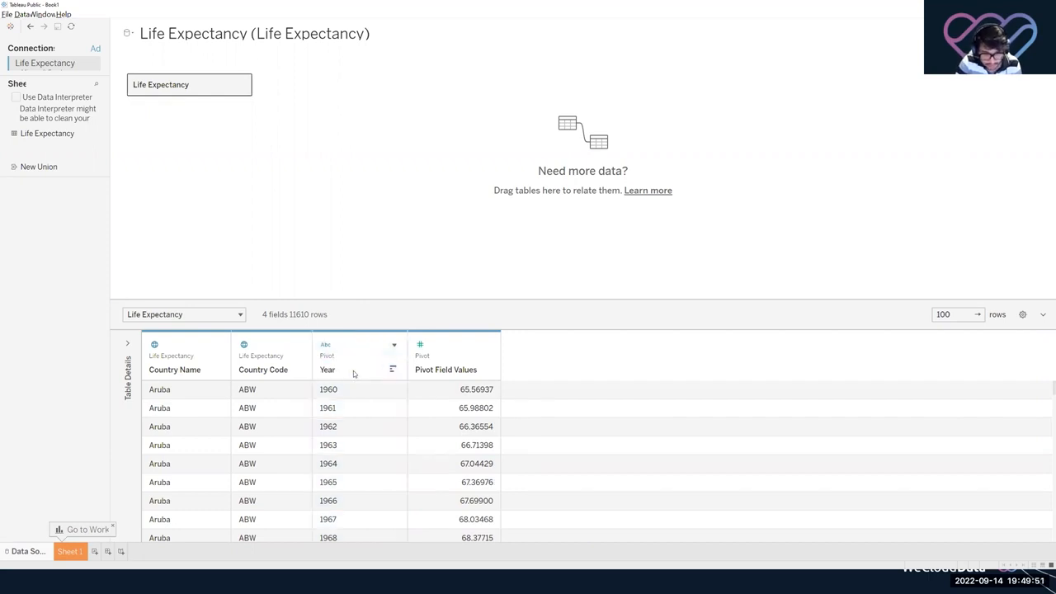
double_click(450, 369)
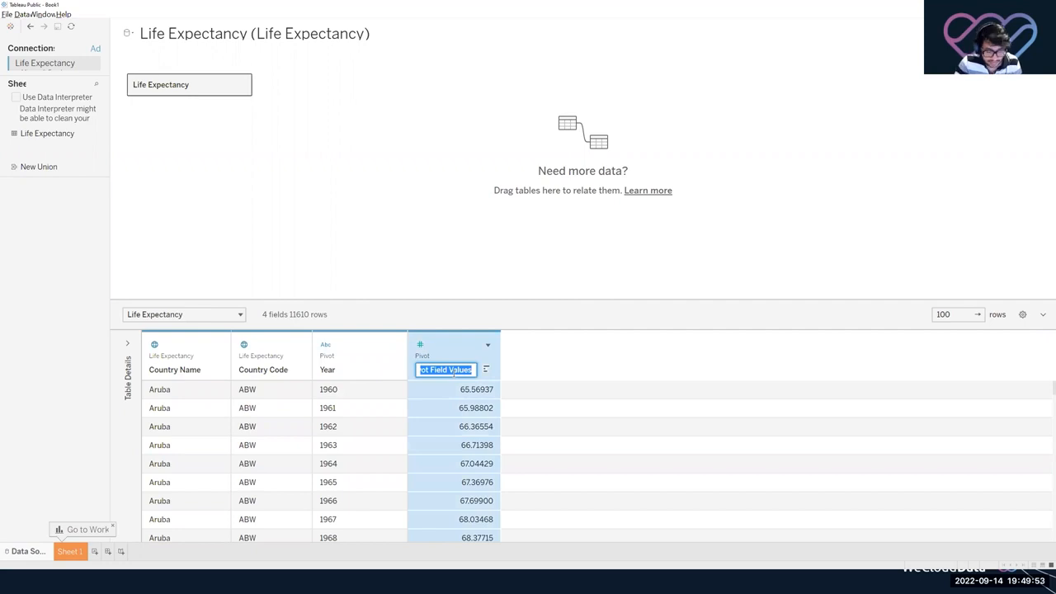
text(Life expectancy)
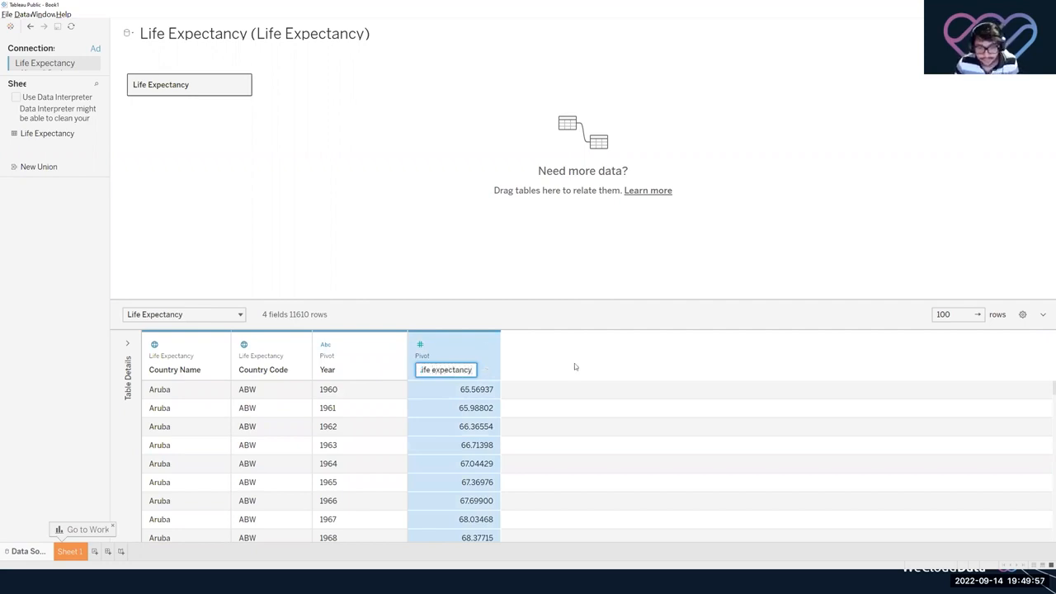
click(575, 364)
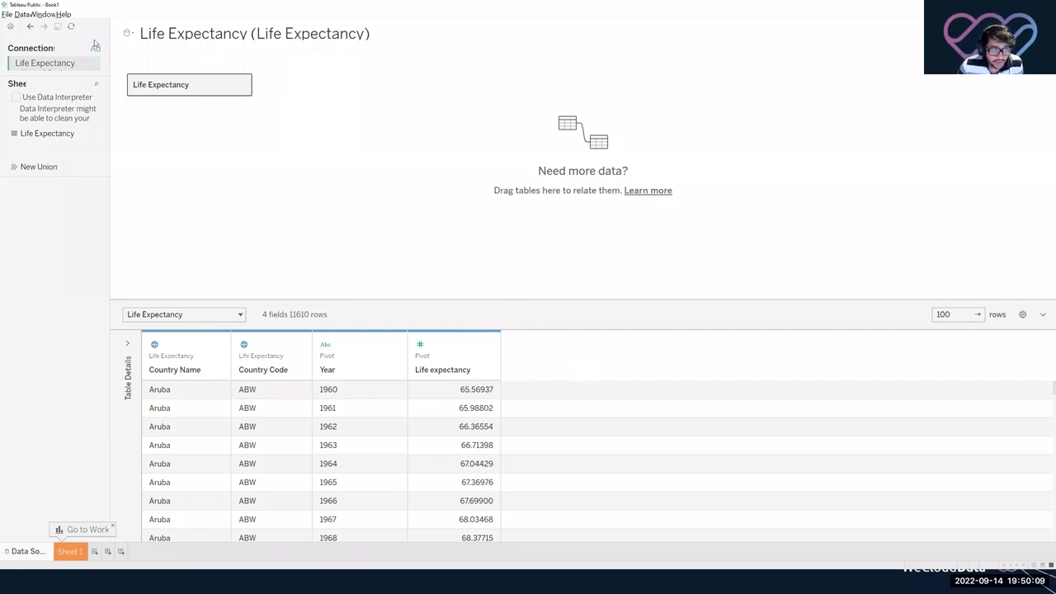
Look at the start page, return to the data source view, and check the workbook's list of data sources.
click(10, 26)
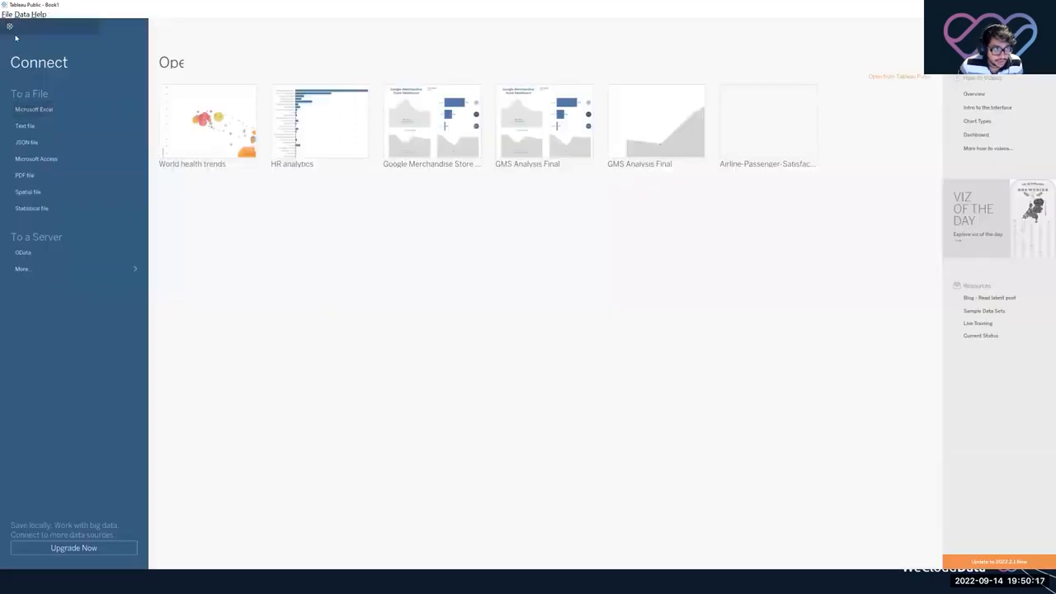
click(10, 25)
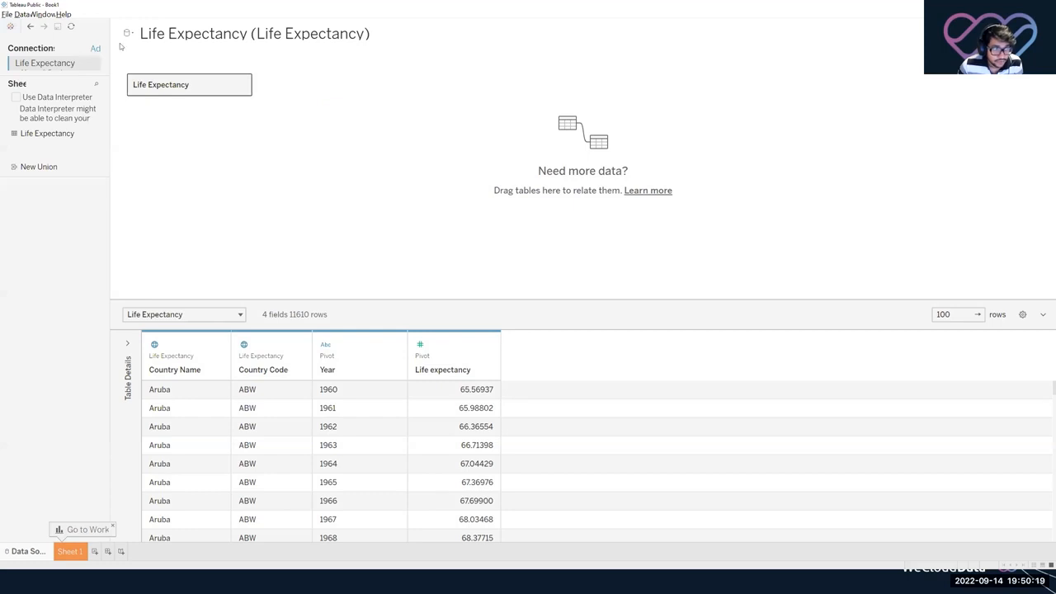
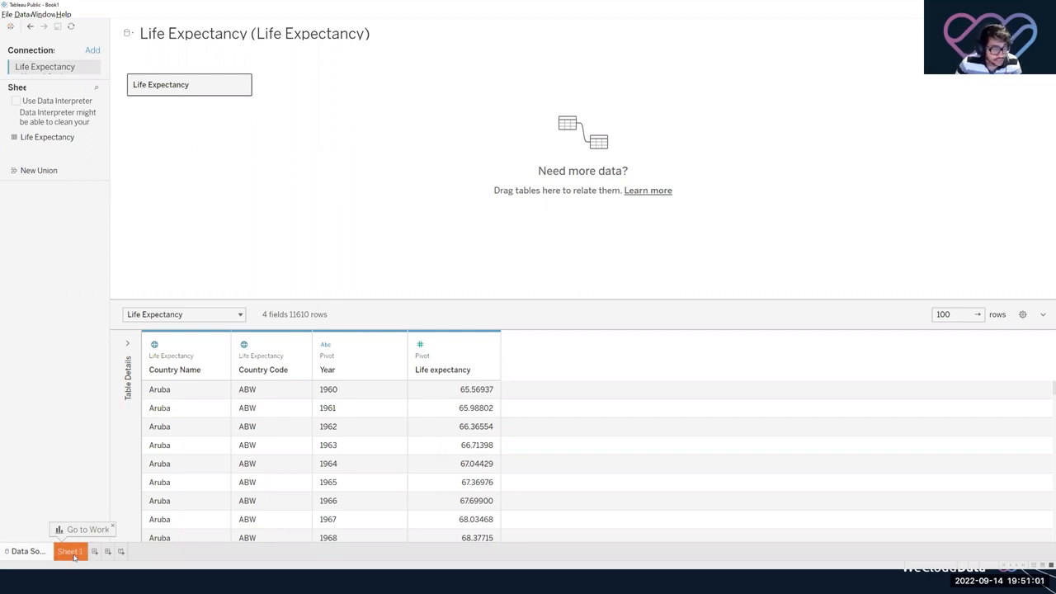
click(131, 35)
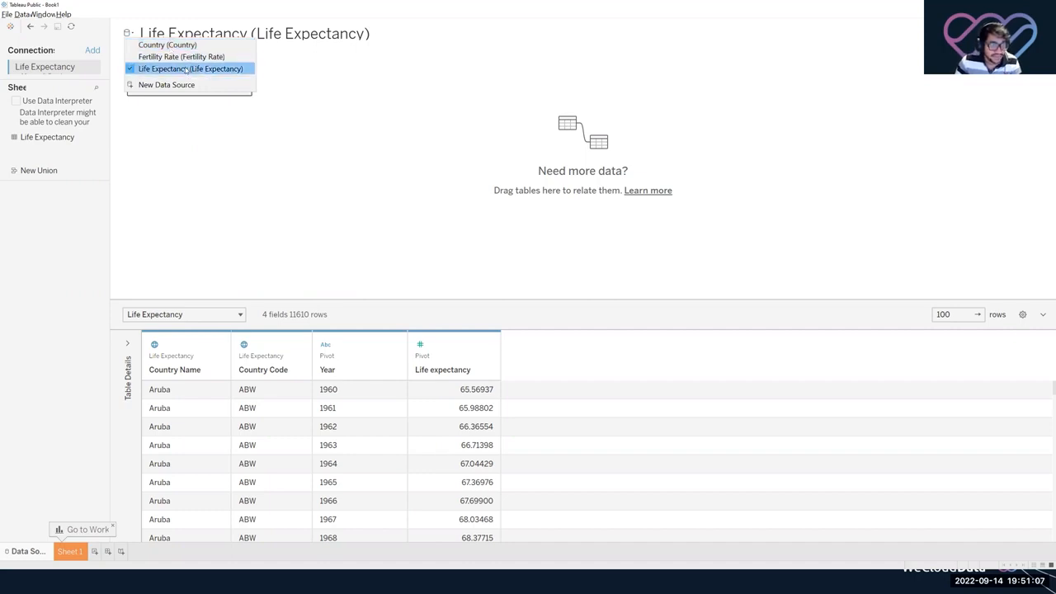
click(232, 212)
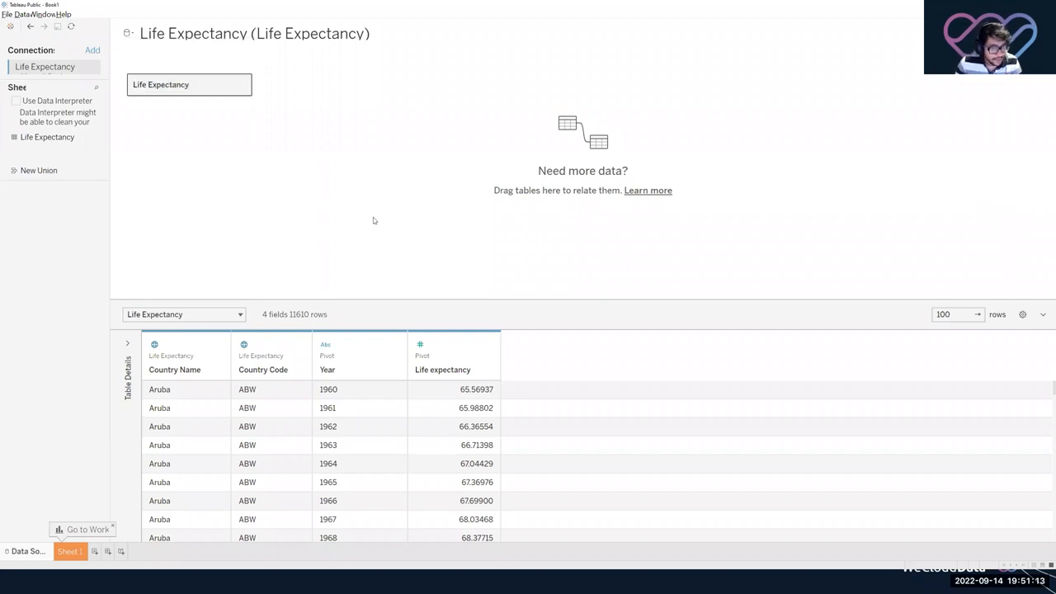
Connect to the Population Excel file in the World Health Trends folder and collapse its table details.
click(12, 28)
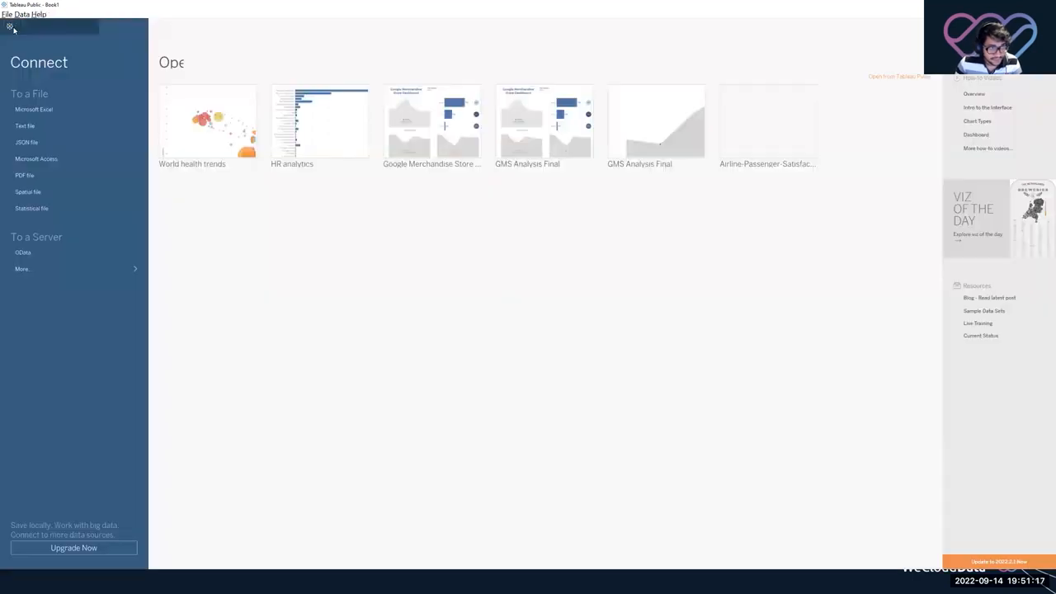
click(97, 114)
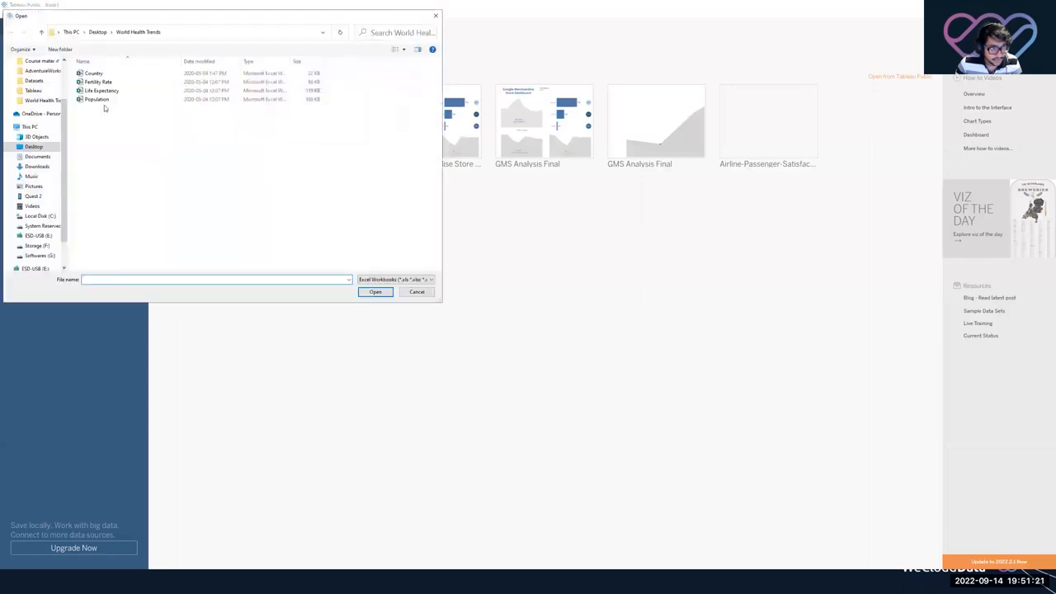
double_click(96, 99)
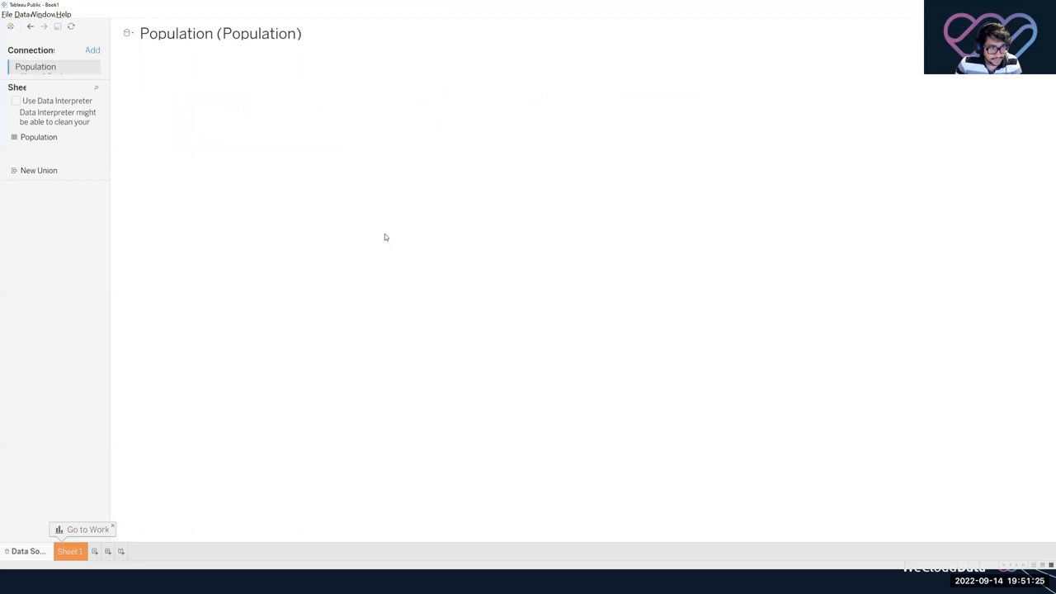
click(375, 344)
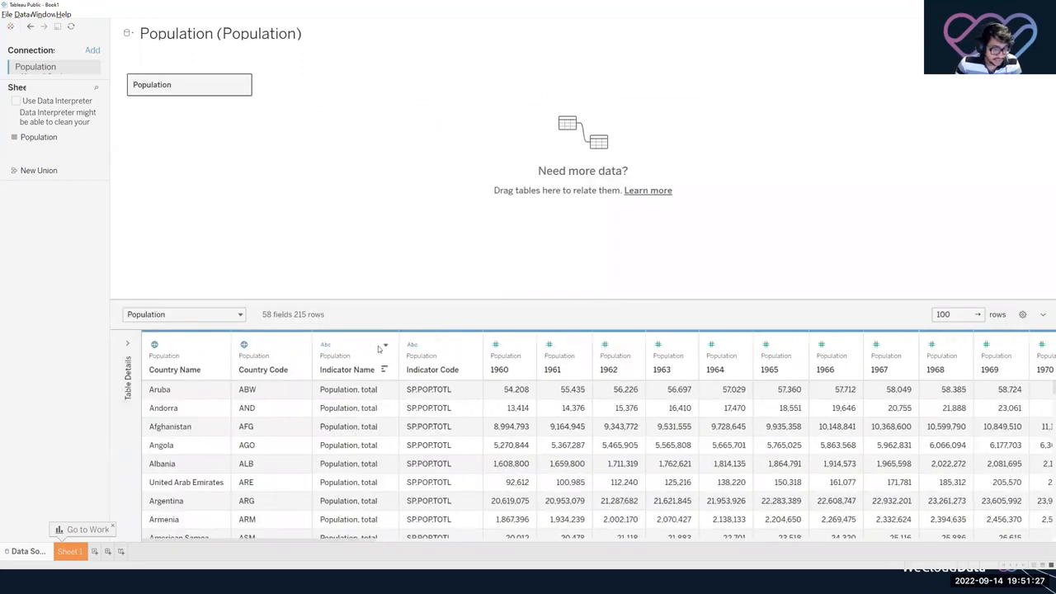
Hide the Indicator Name and Indicator Code columns in the Population table.
click(352, 353)
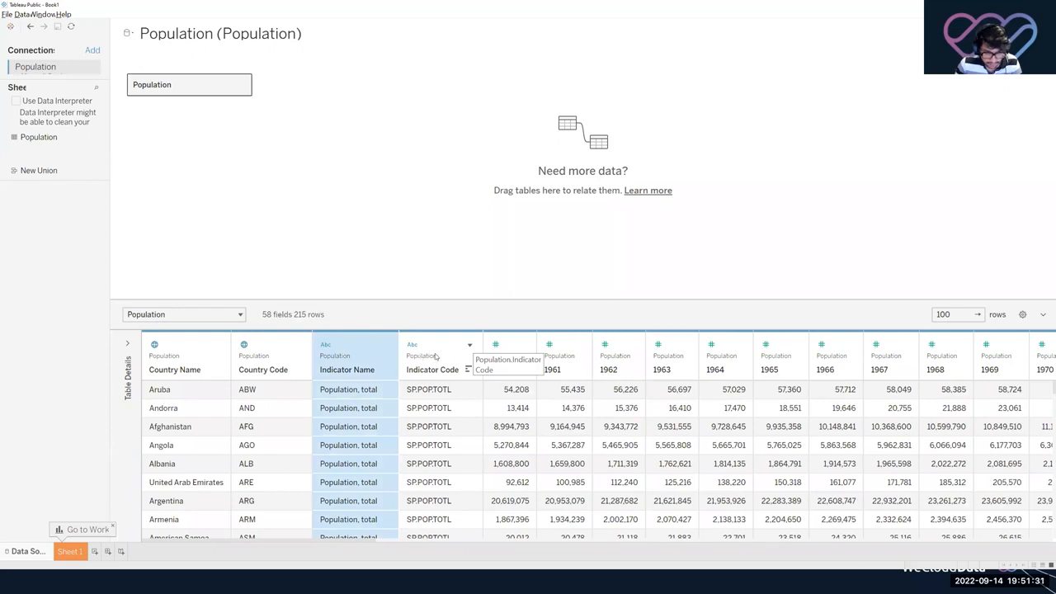
ctrl+click(431, 354)
click(470, 345)
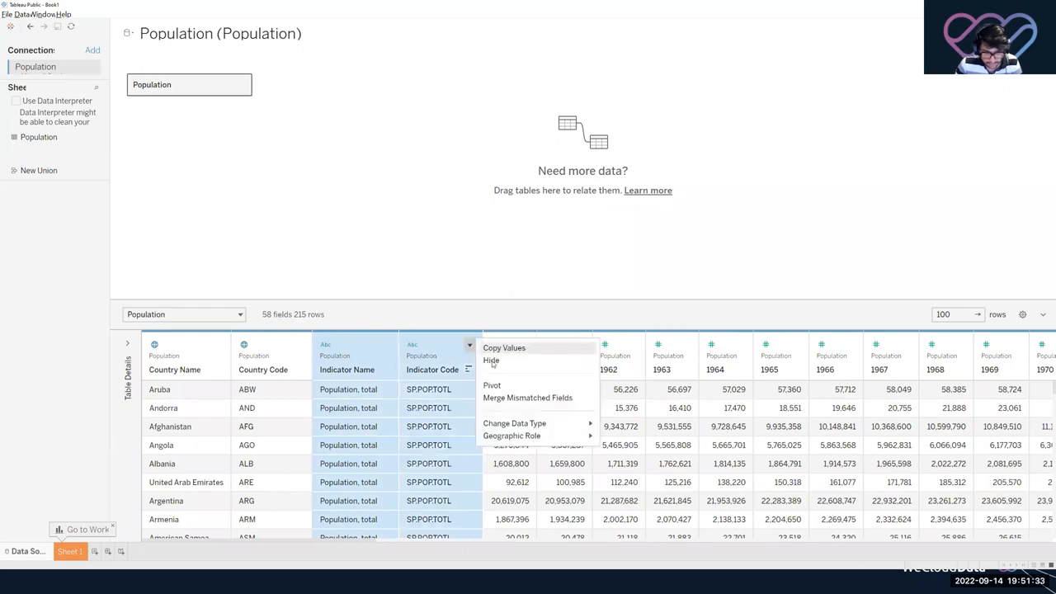
click(491, 361)
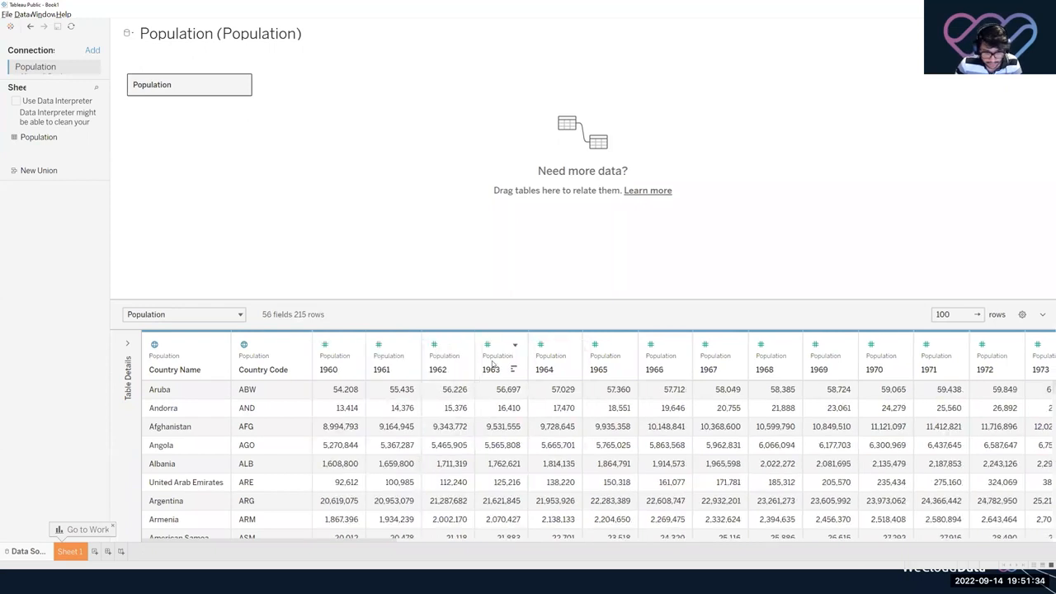
Select all year columns from 1960 through the last one in the Population table and pivot them into rows.
click(351, 368)
drag(391, 541, 1038, 541)
shift+click(1020, 365)
right_click(1019, 365)
click(926, 386)
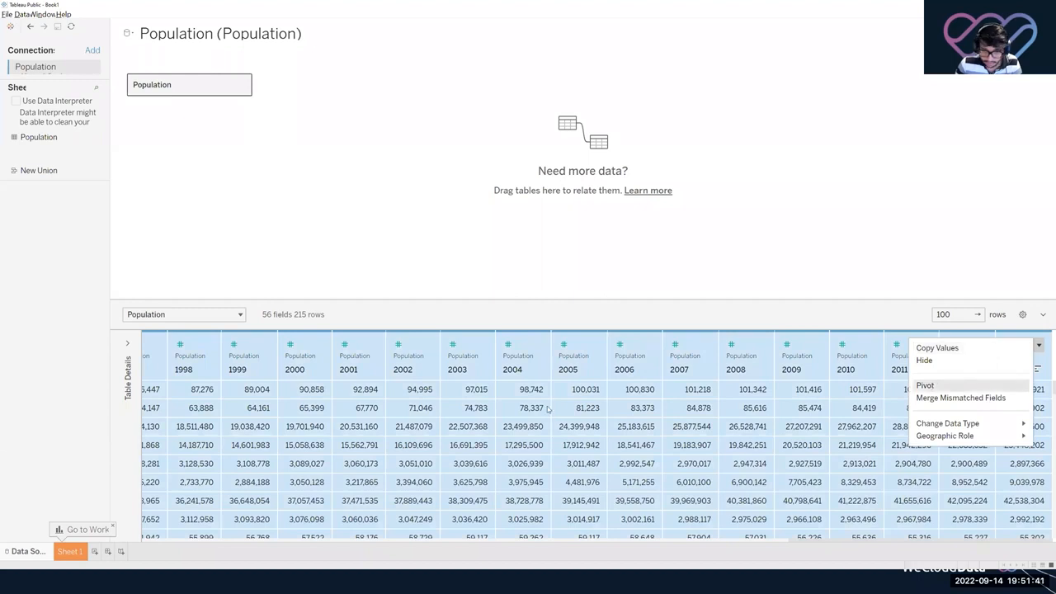
Rename the pivoted names column in the Population table as Year.
double_click(355, 370)
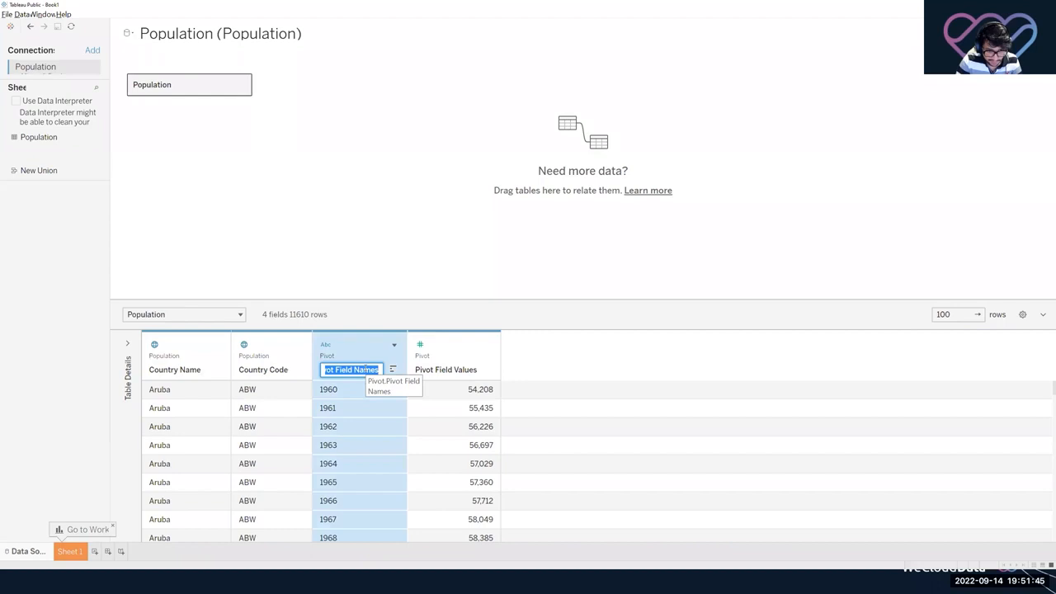
text(Year)
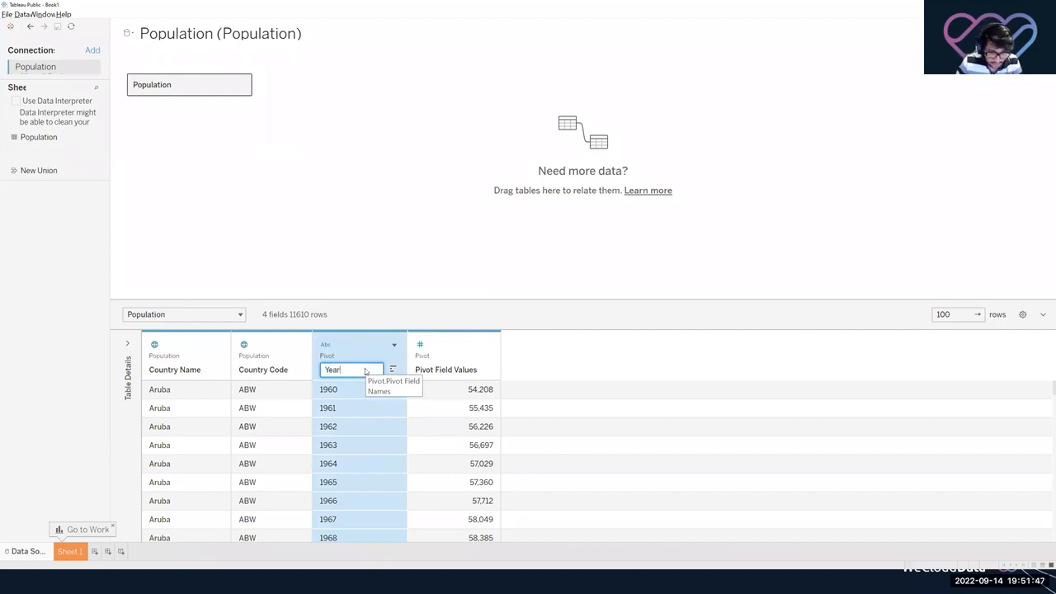
key(Return)
Try to rename the pivoted values column in the Population table as Population.
click(433, 372)
double_click(433, 372)
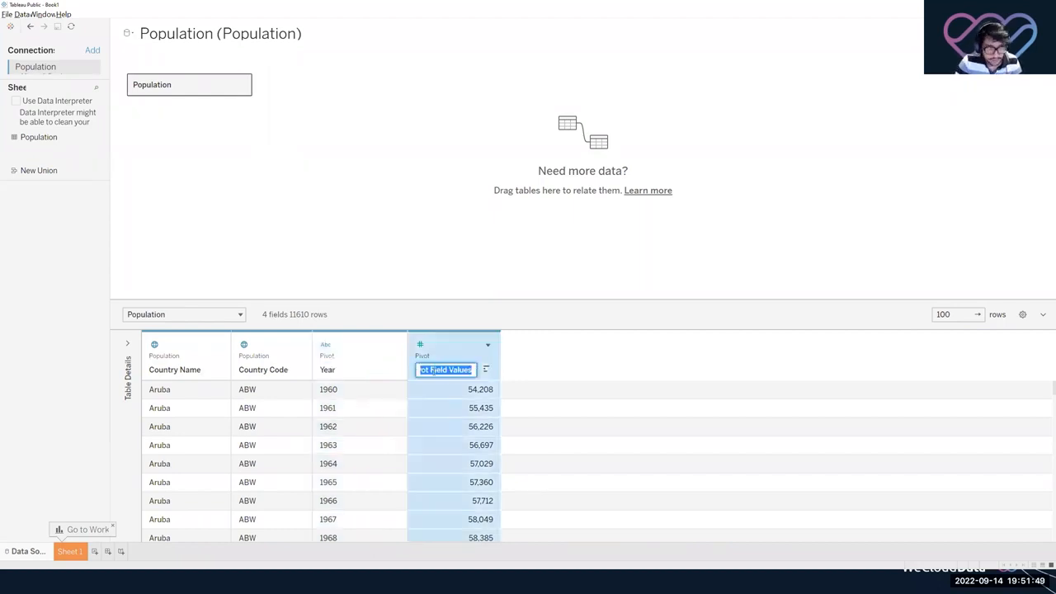
text(Population)
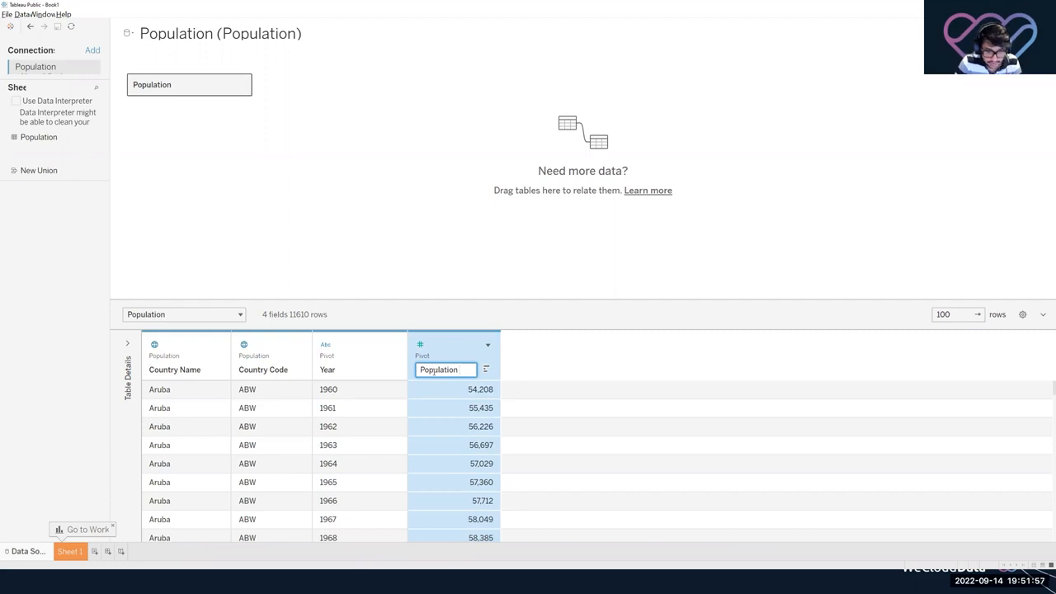
key(Return)
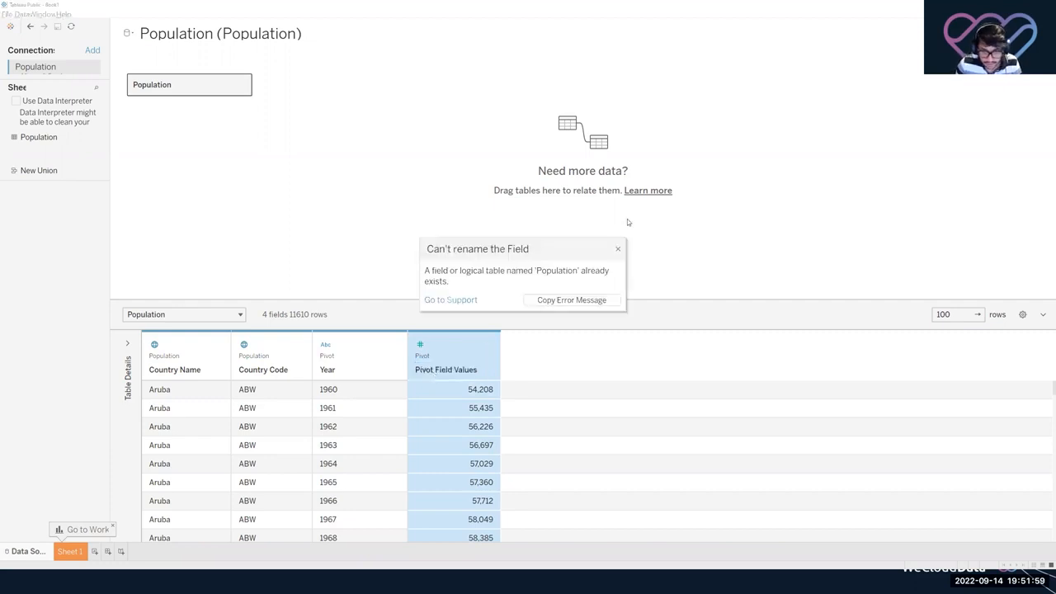
click(619, 247)
Rename the pivoted values column in the Population table as "Pop.".
double_click(449, 370)
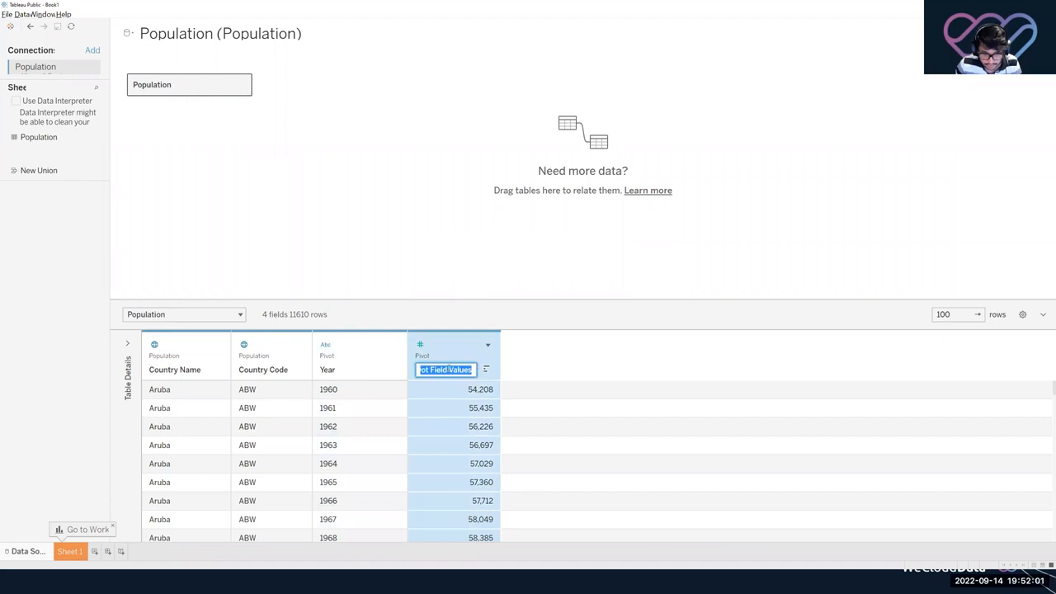
text(Pop.)
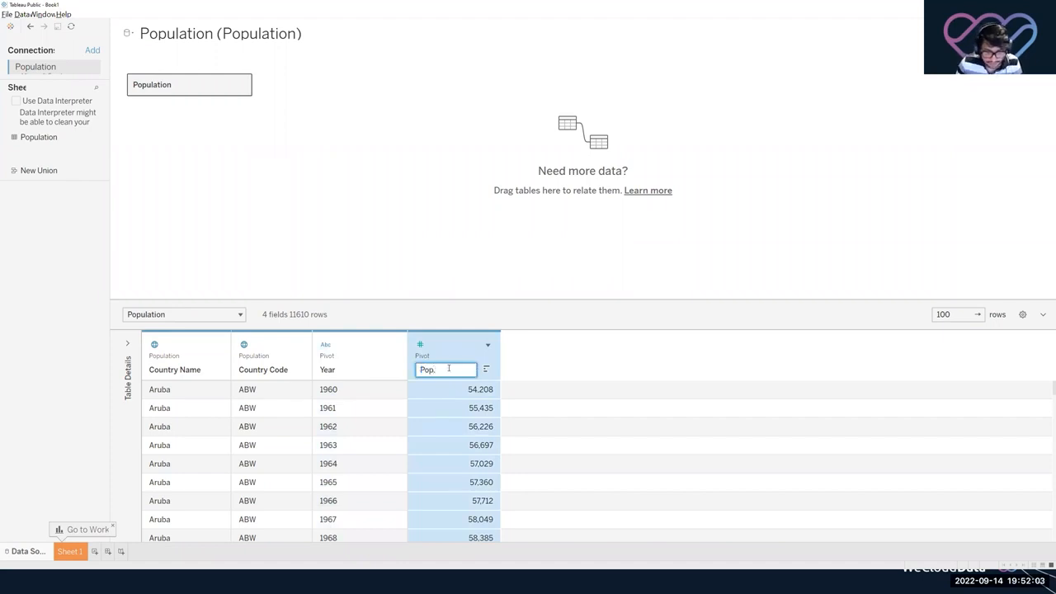
click(493, 259)
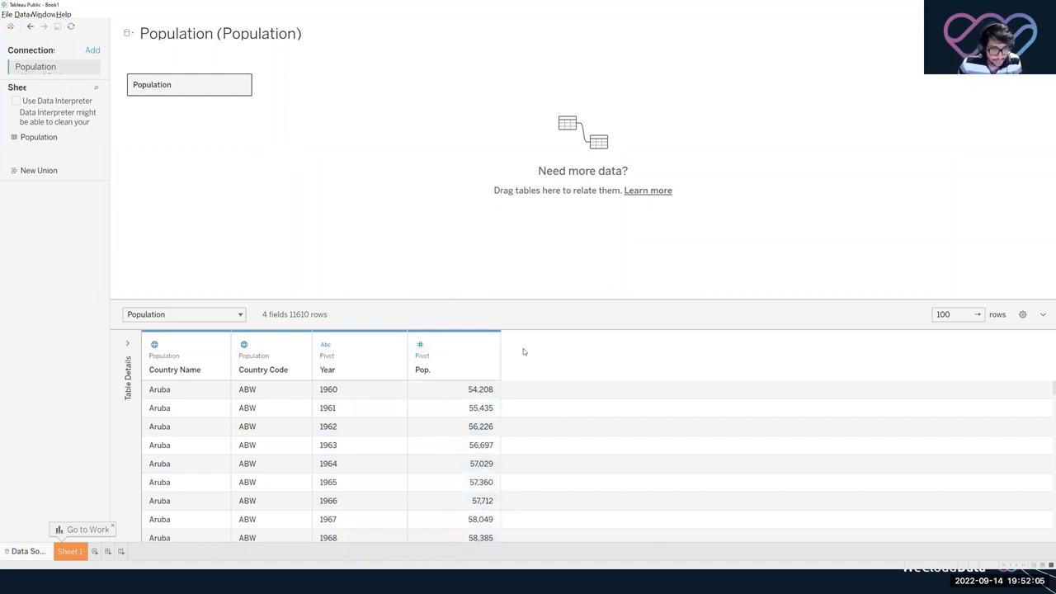
Review the Country, Fertility Rate and Life Expectancy data sources one after another.
click(128, 33)
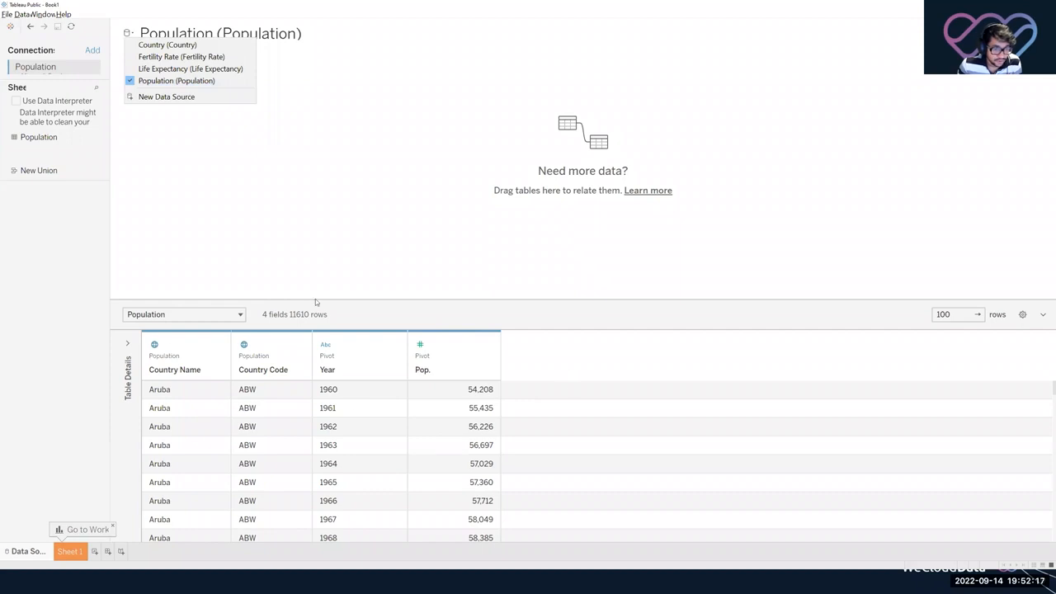
click(177, 45)
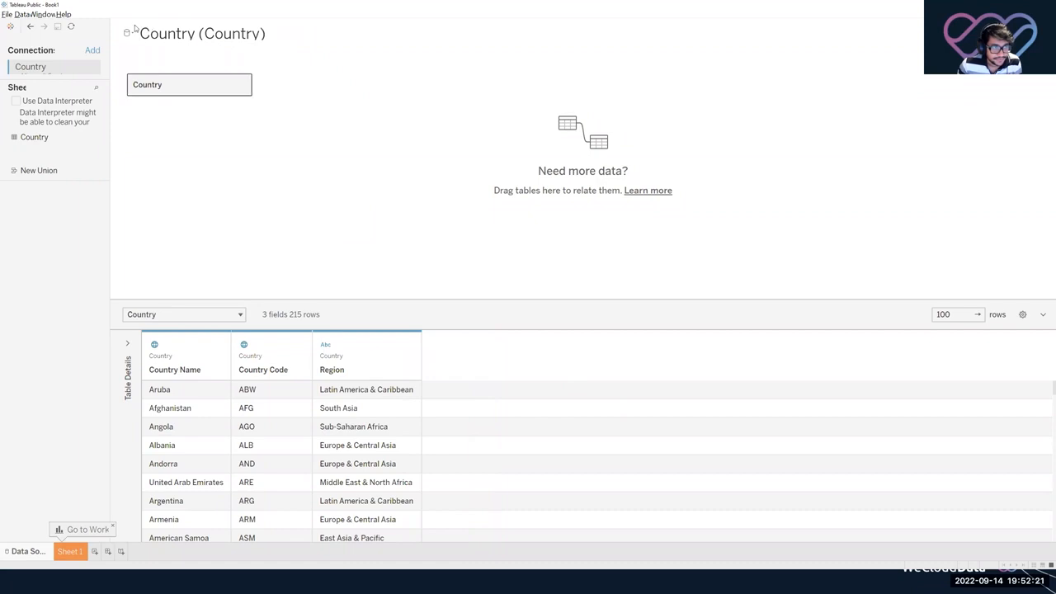
click(130, 36)
click(132, 38)
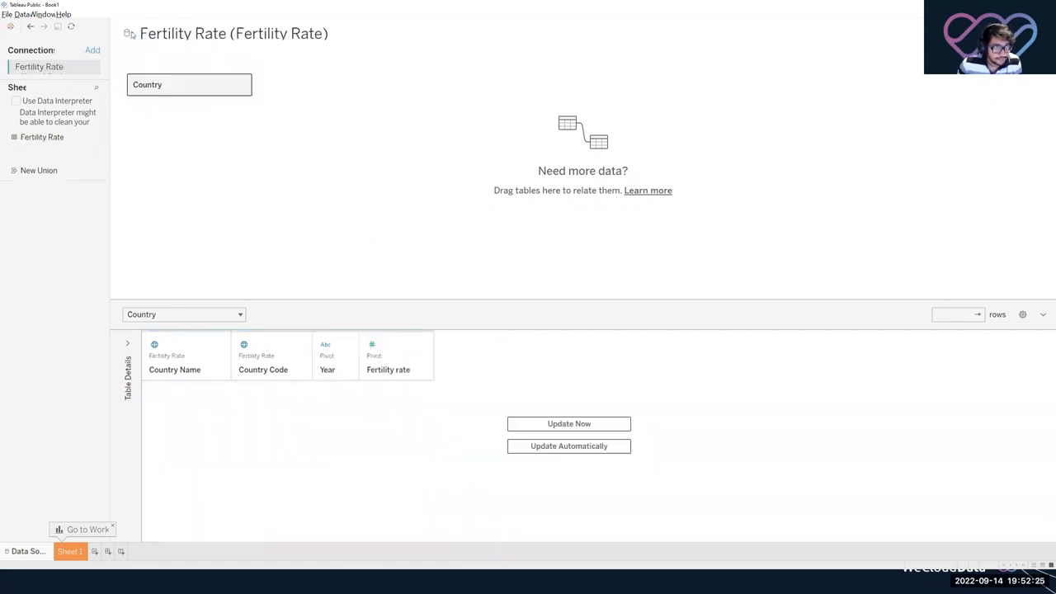
click(130, 36)
click(160, 71)
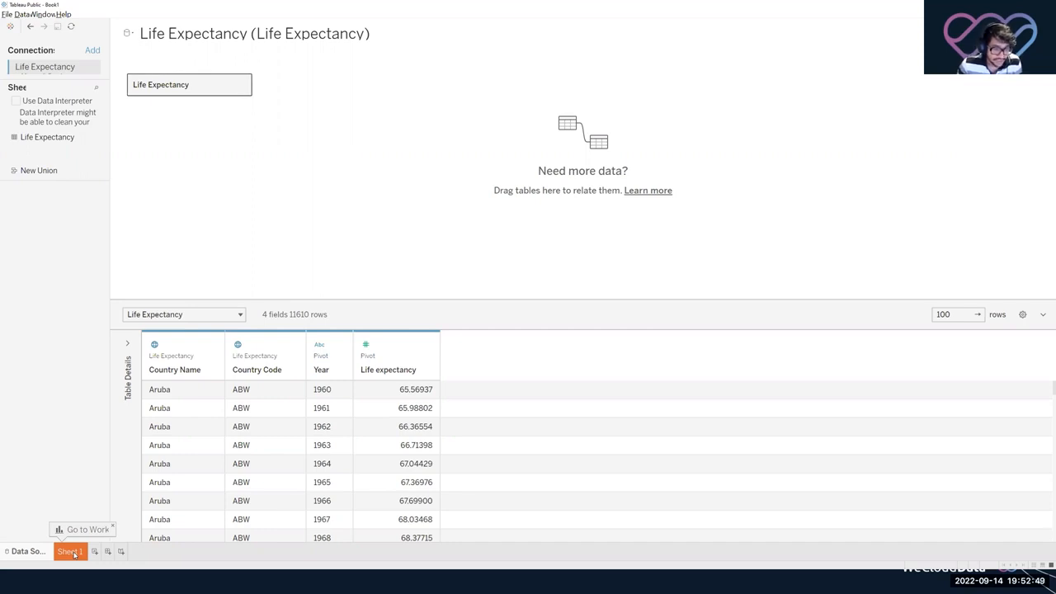
Open the Sheet 1 worksheet.
click(79, 558)
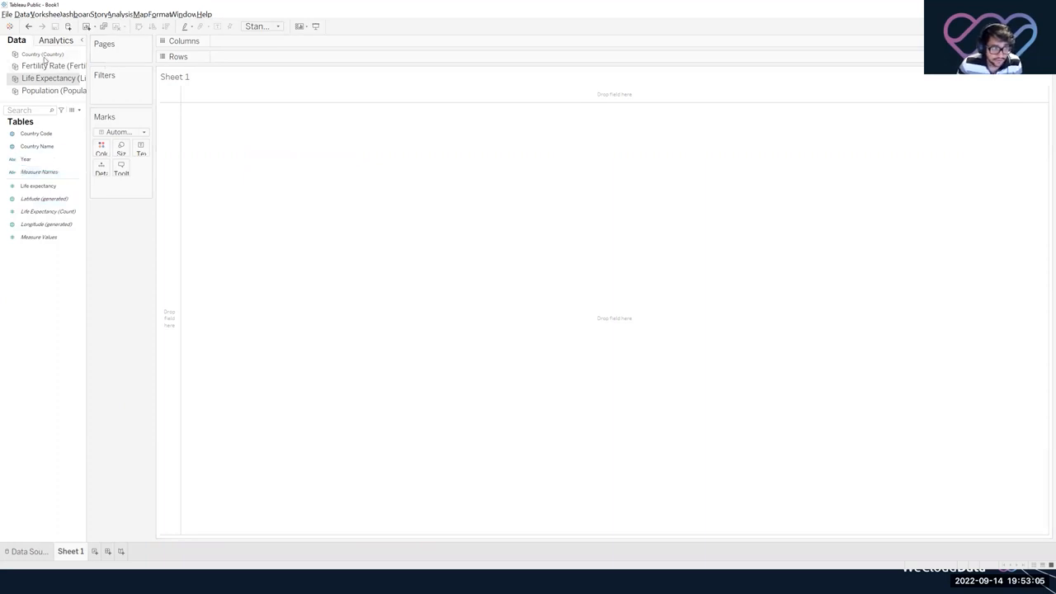
click(39, 14)
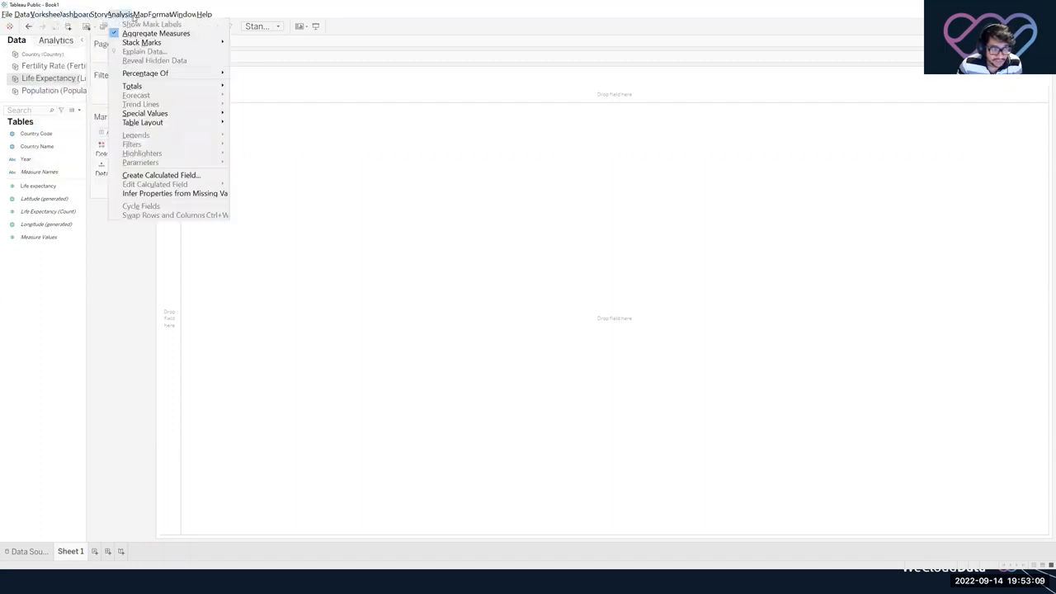
mouse_move(19, 20)
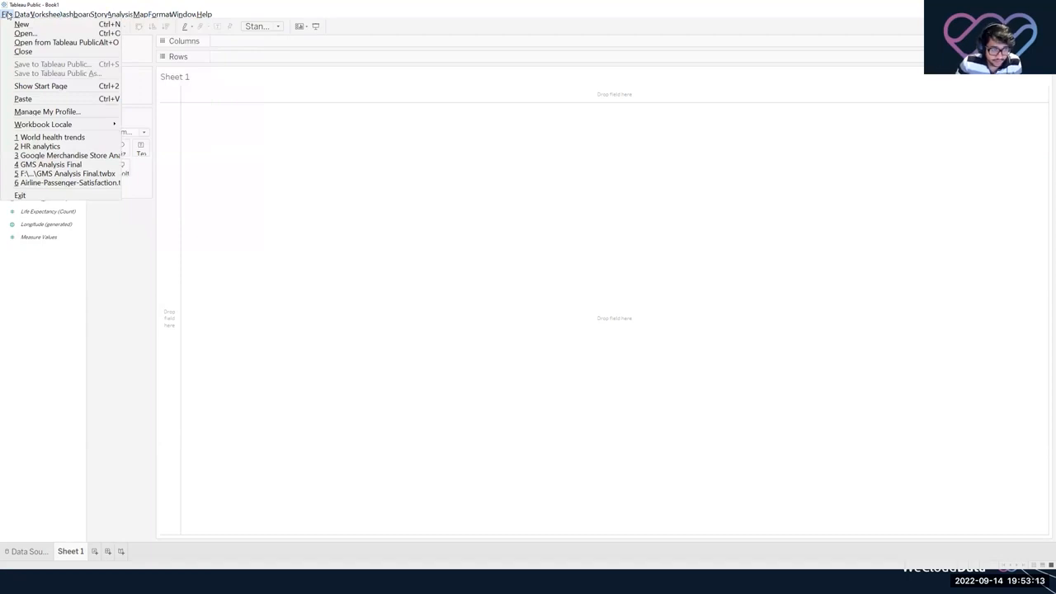
click(174, 3)
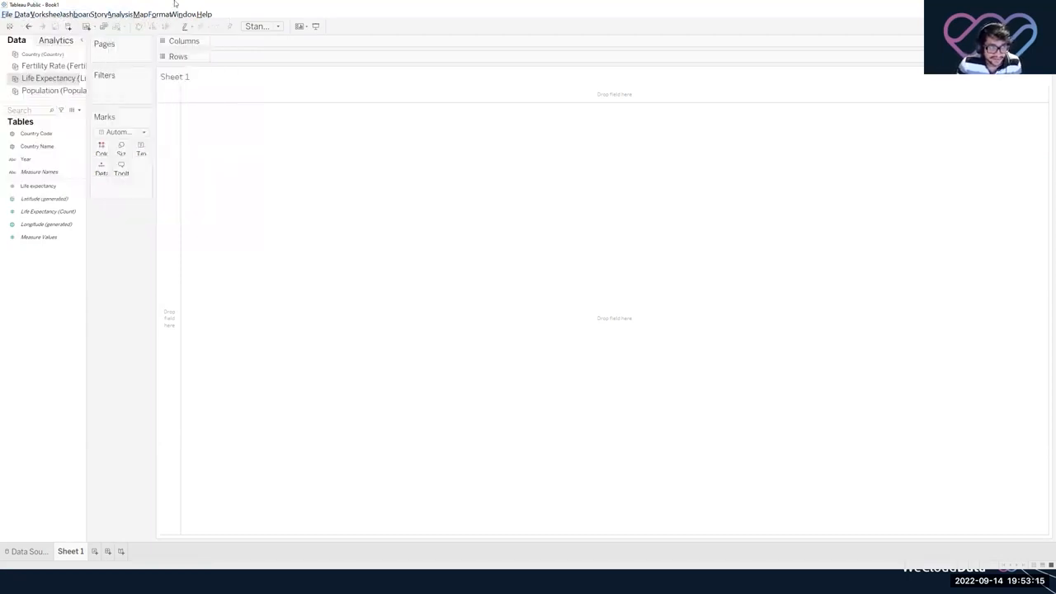
Examine the fields available in the Country, Fertility Rate, Life Expectancy and Population data sources.
click(47, 53)
click(50, 66)
click(46, 78)
click(45, 90)
click(40, 55)
click(33, 68)
click(32, 80)
click(39, 93)
click(37, 135)
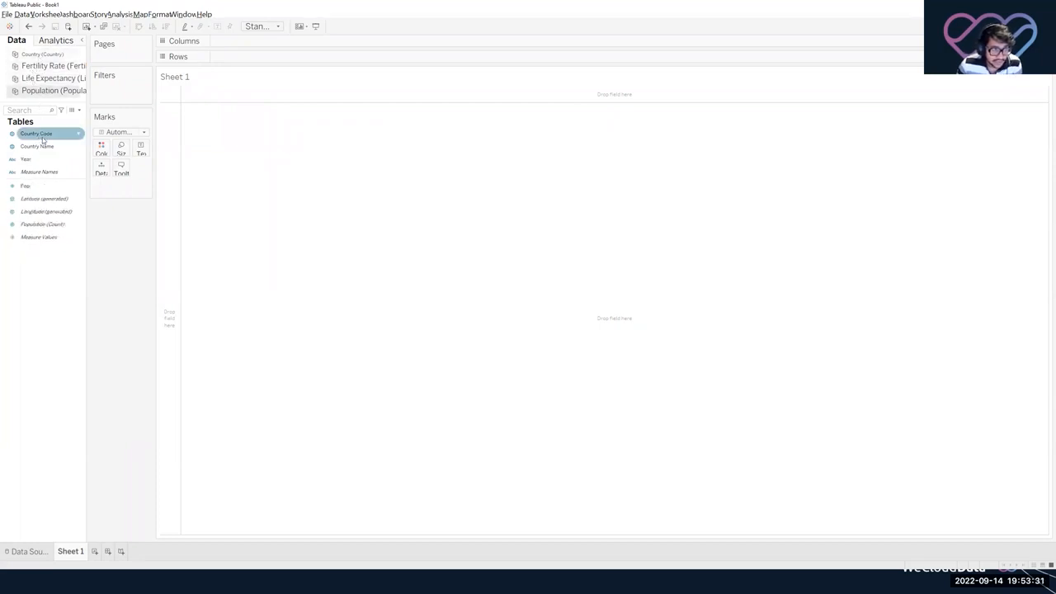
click(47, 161)
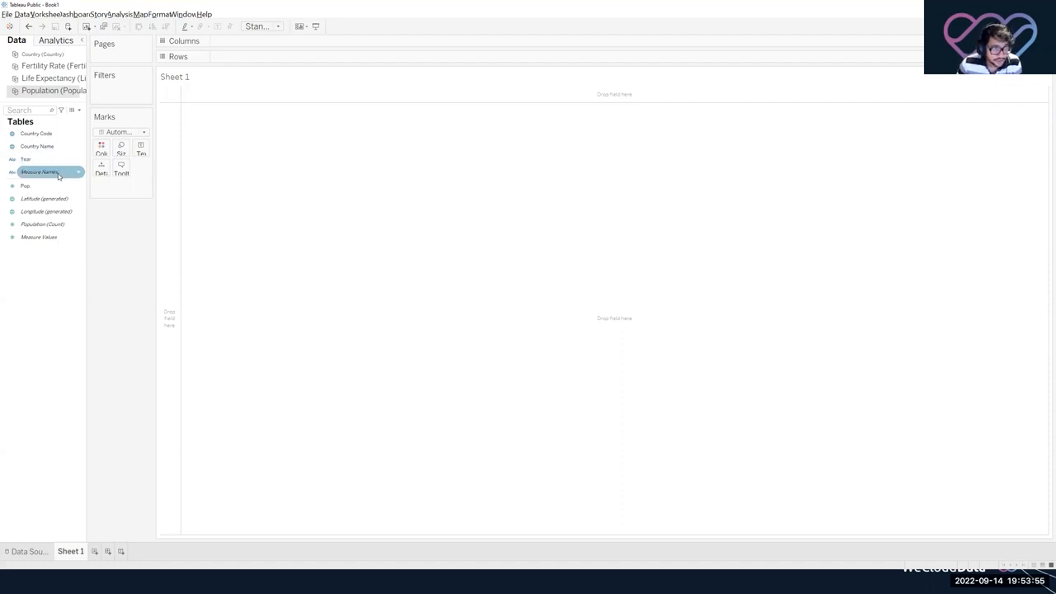
Build a text table of the summed Pop measure with Country Name across the columns.
drag(50, 186, 337, 174)
mouse_move(194, 102)
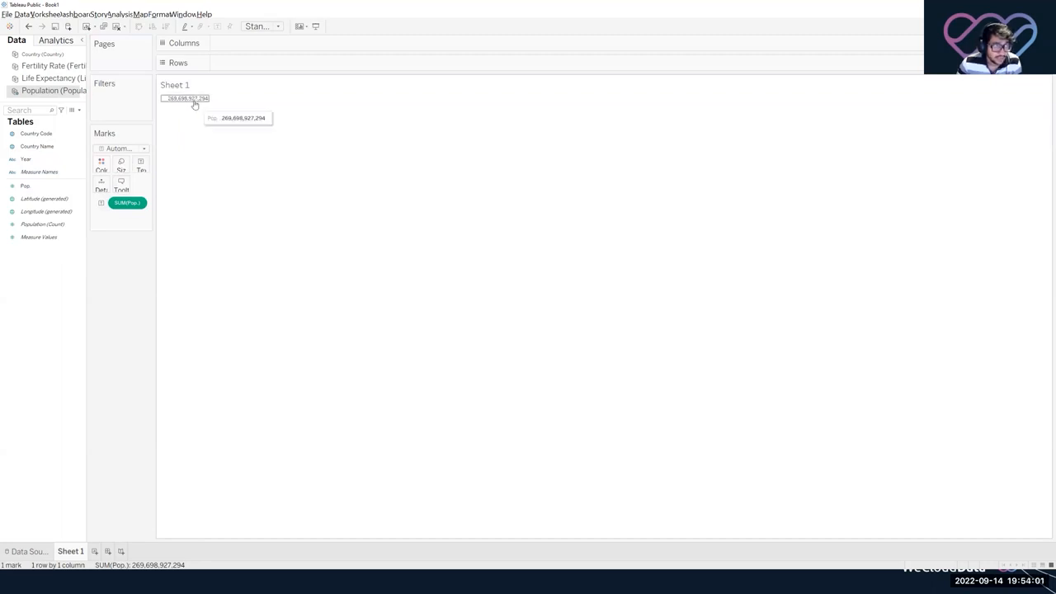
drag(36, 146, 10, 241)
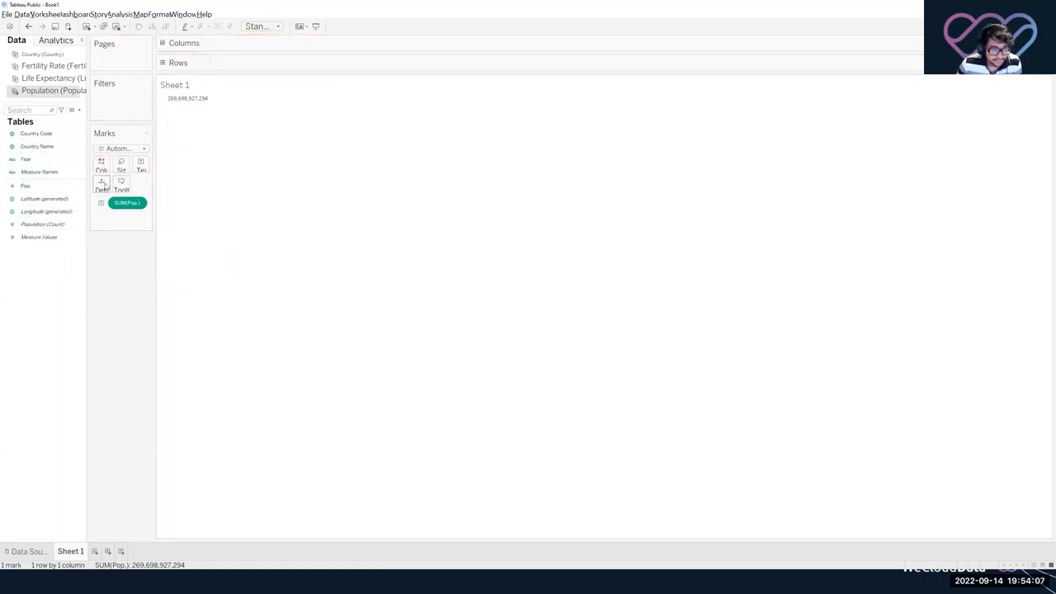
drag(40, 146, 314, 43)
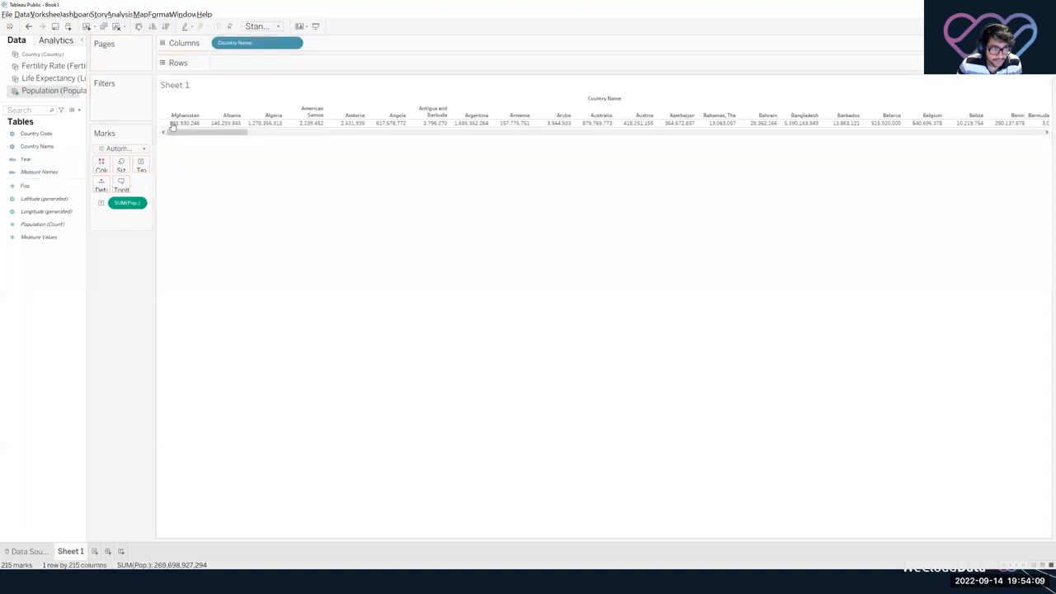
drag(212, 134, 210, 132)
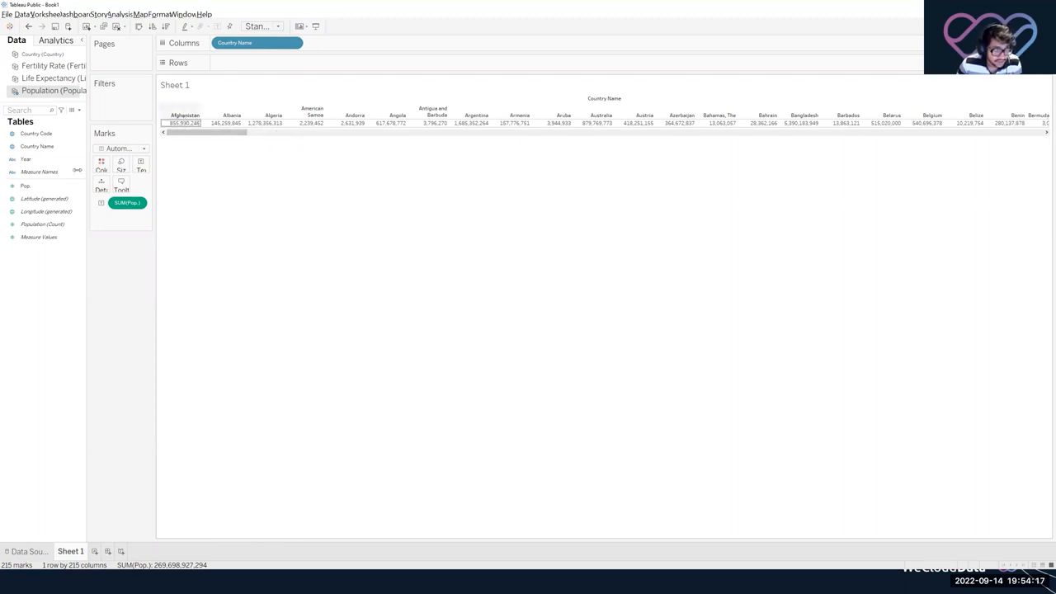
click(59, 172)
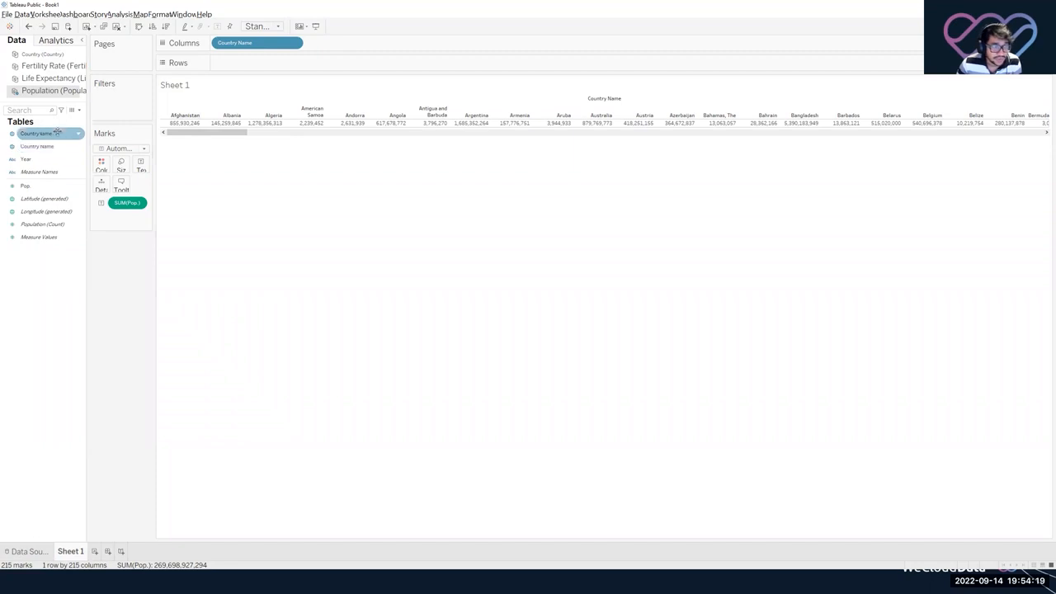
Clear the sheet by removing Country Name from Columns and Pop from Marks.
drag(243, 48, 38, 185)
drag(125, 211, 71, 221)
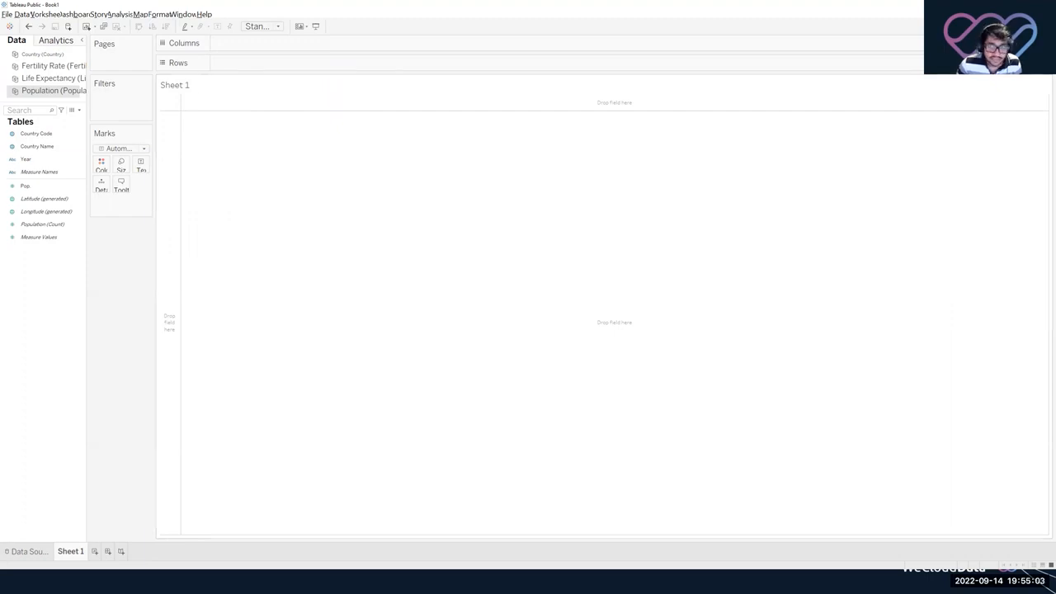
Show the suggested chart types and assign the Population source's Pop measure to the mark size.
click(1032, 27)
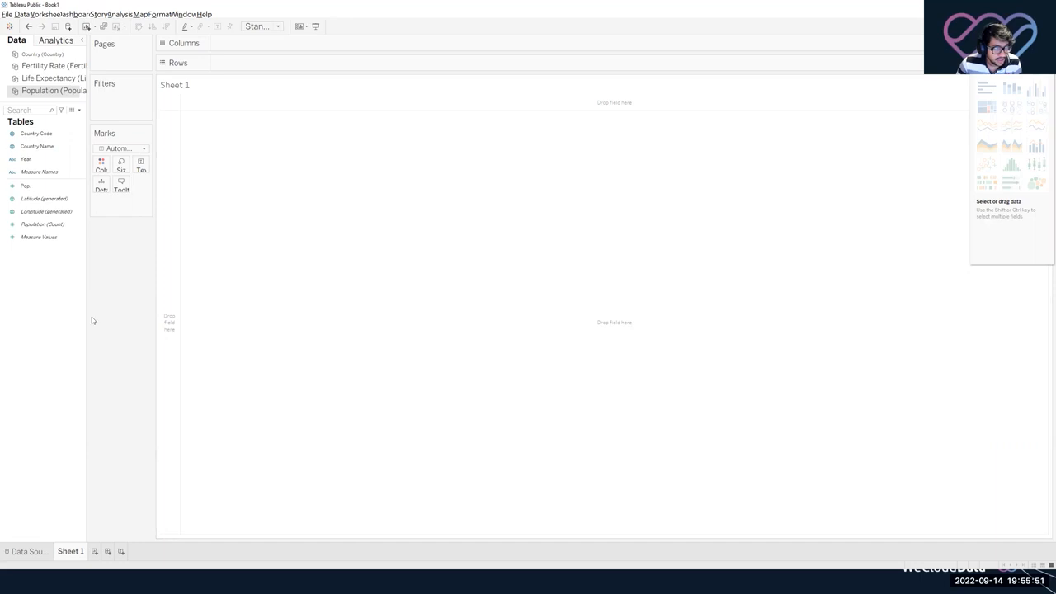
click(46, 134)
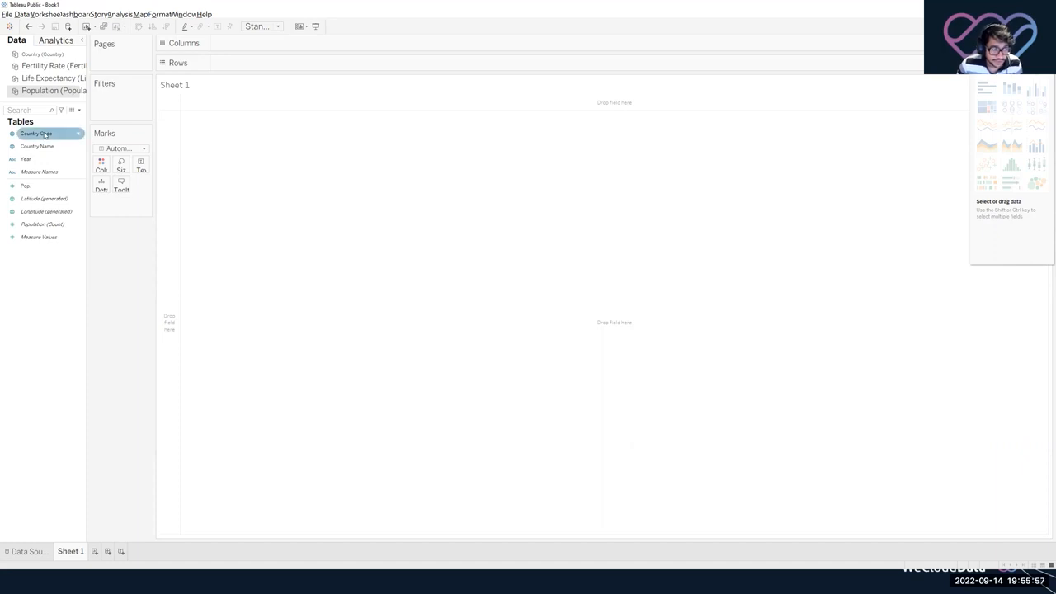
click(37, 187)
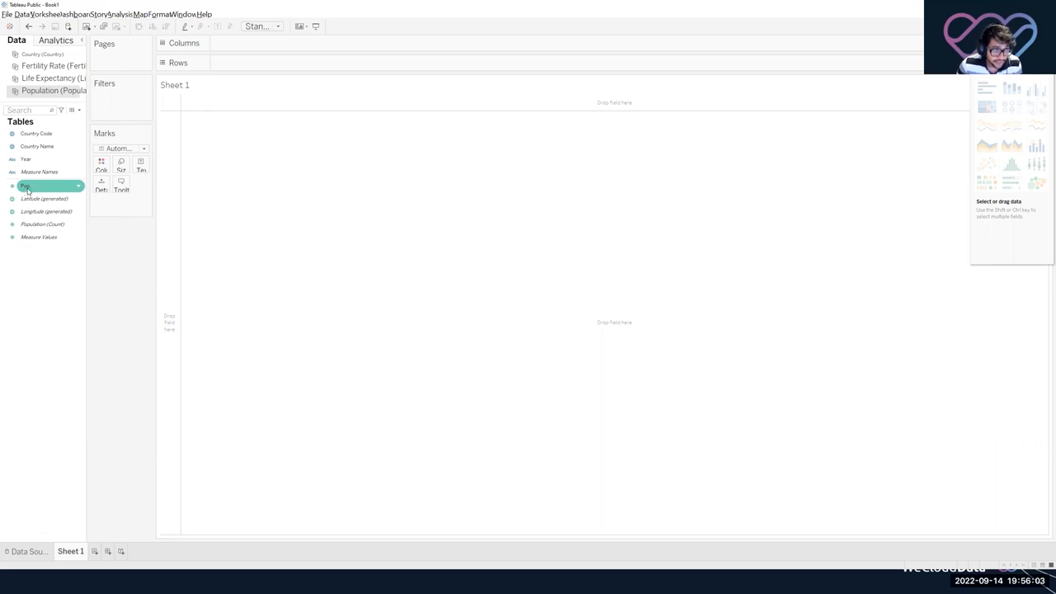
drag(21, 191, 125, 174)
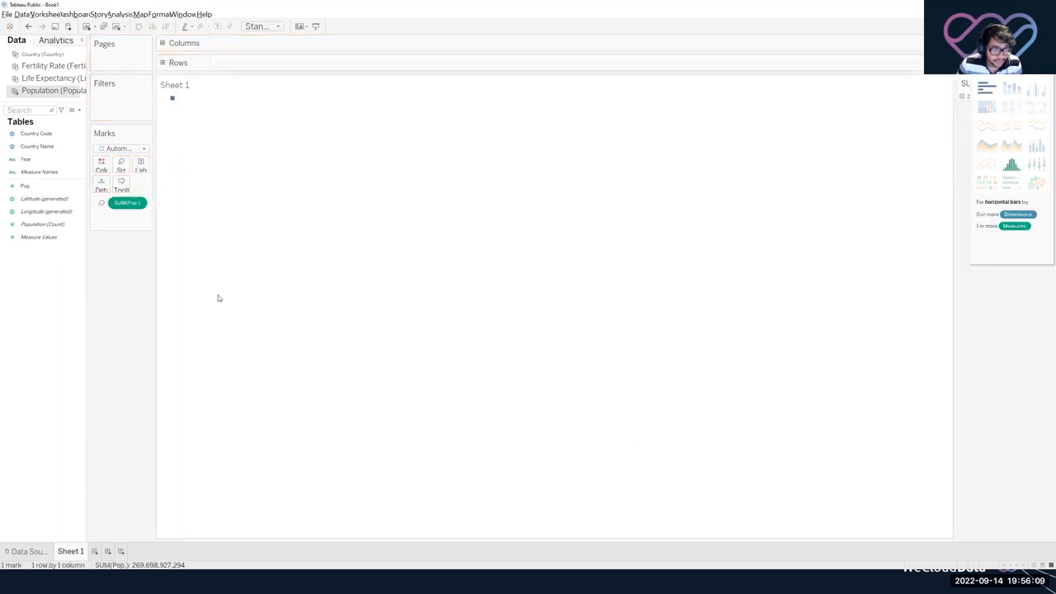
mouse_move(173, 101)
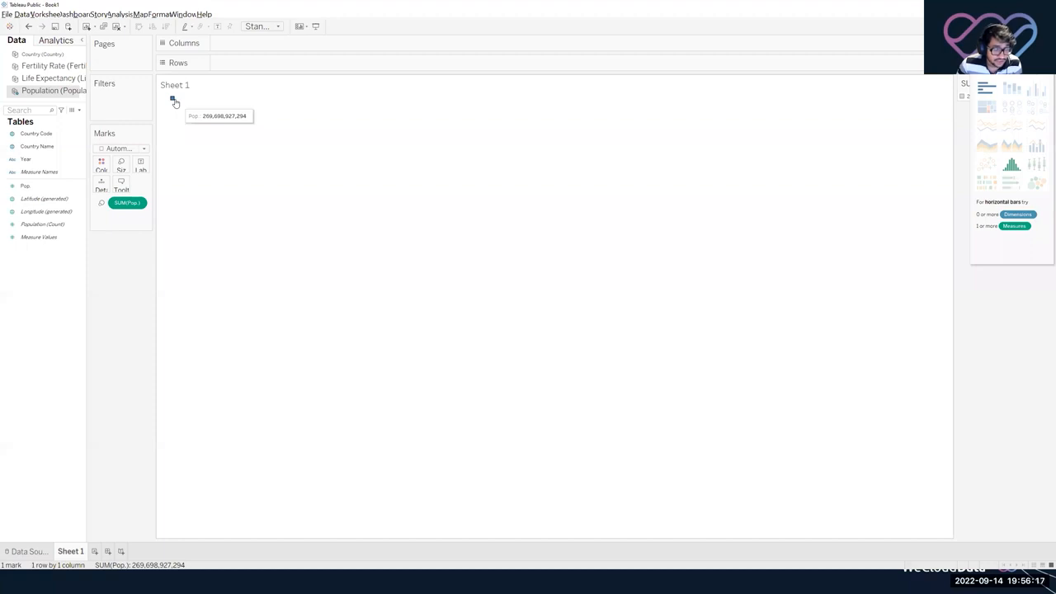
Add the Fertility rate measure from the Fertility Rate data source to Columns and dismiss the blending warning.
click(53, 67)
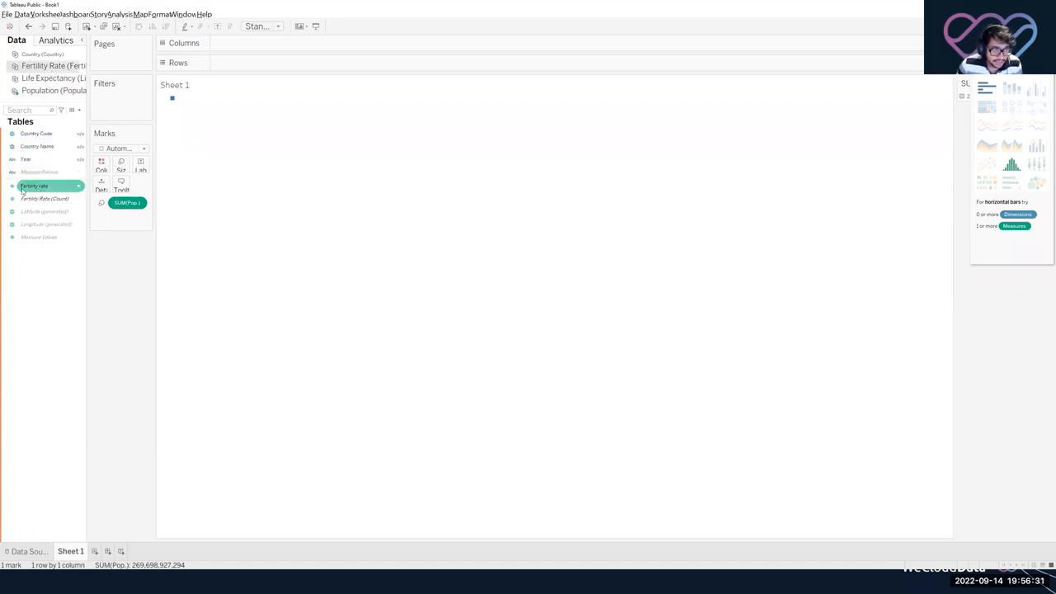
drag(34, 189, 255, 46)
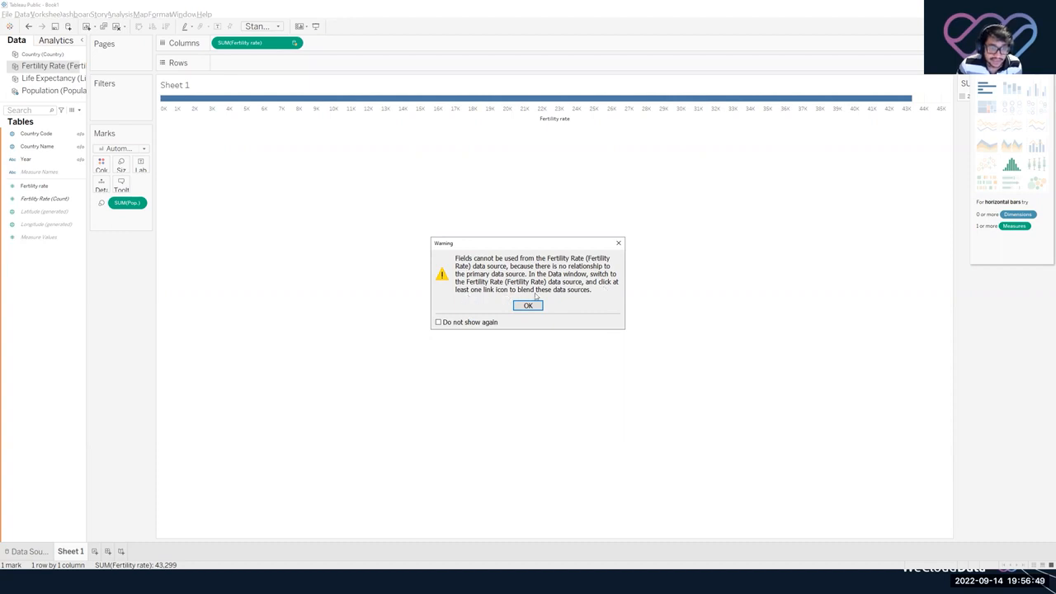
click(527, 306)
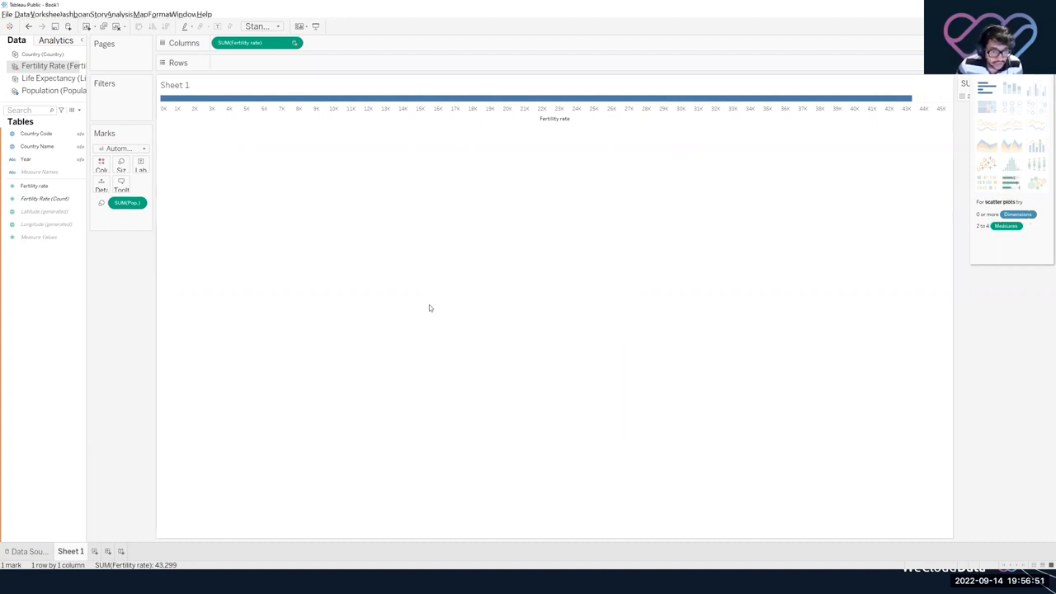
Inspect the Fertility Rate source table and return to Sheet 1 to check that source's candidate linking fields.
click(27, 551)
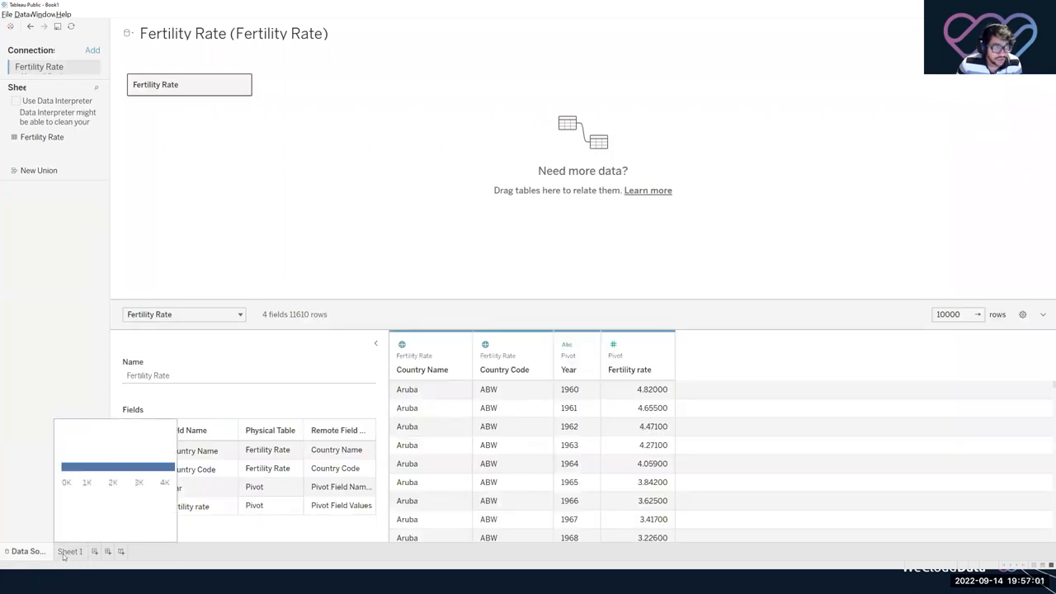
click(66, 553)
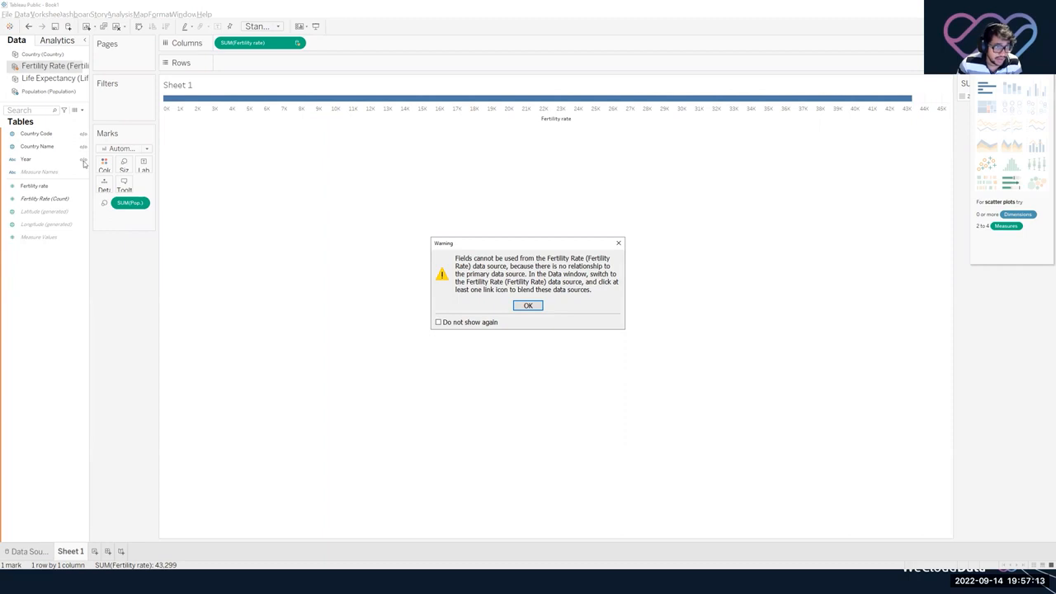
click(528, 305)
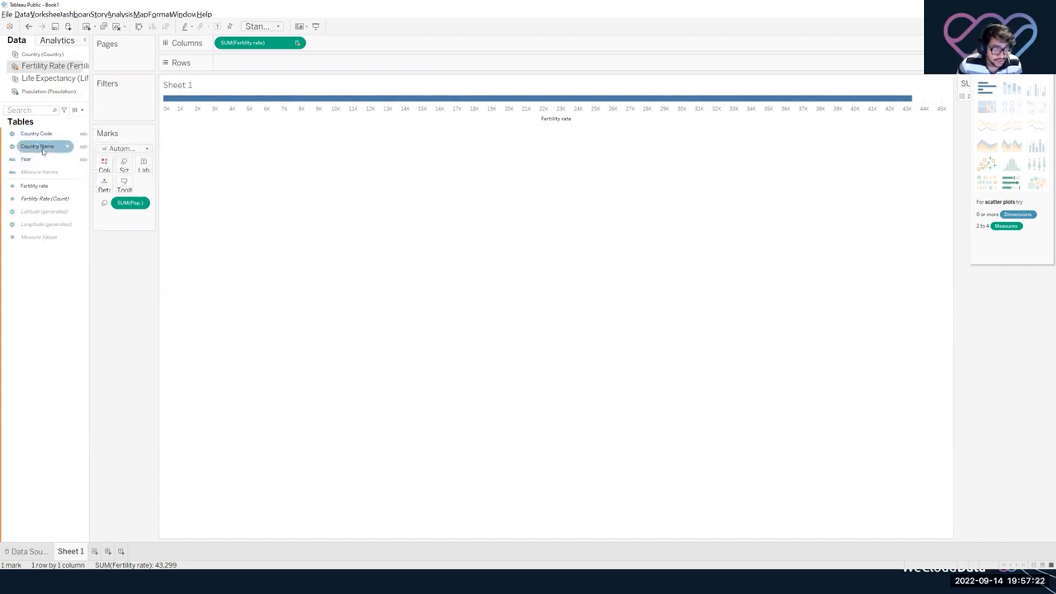
click(43, 79)
click(48, 66)
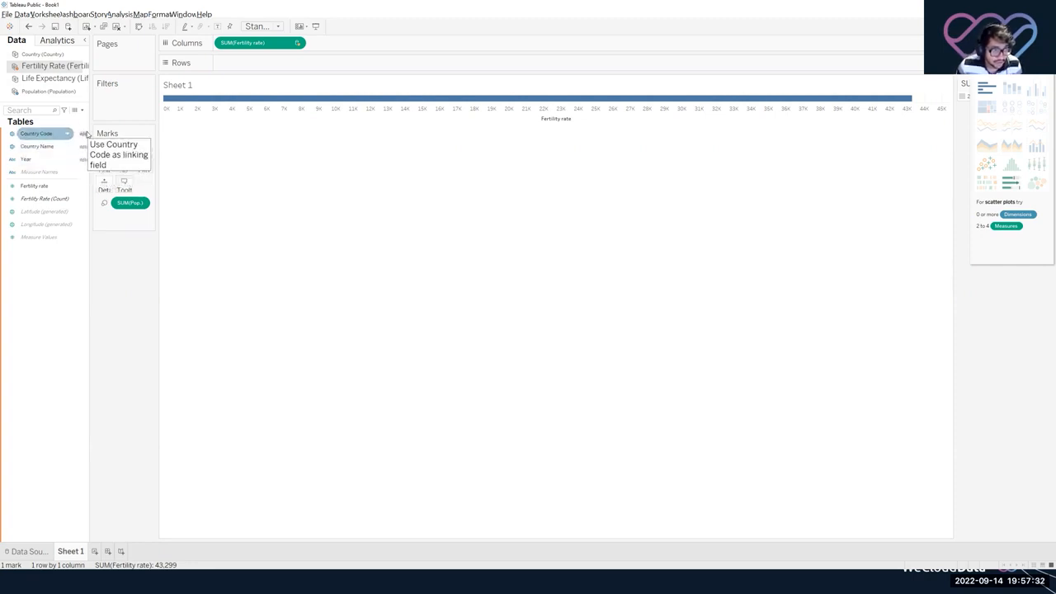
Examine the blend relationships between the Population primary source and the Fertility Rate secondary source, leaving without saving changes.
click(25, 15)
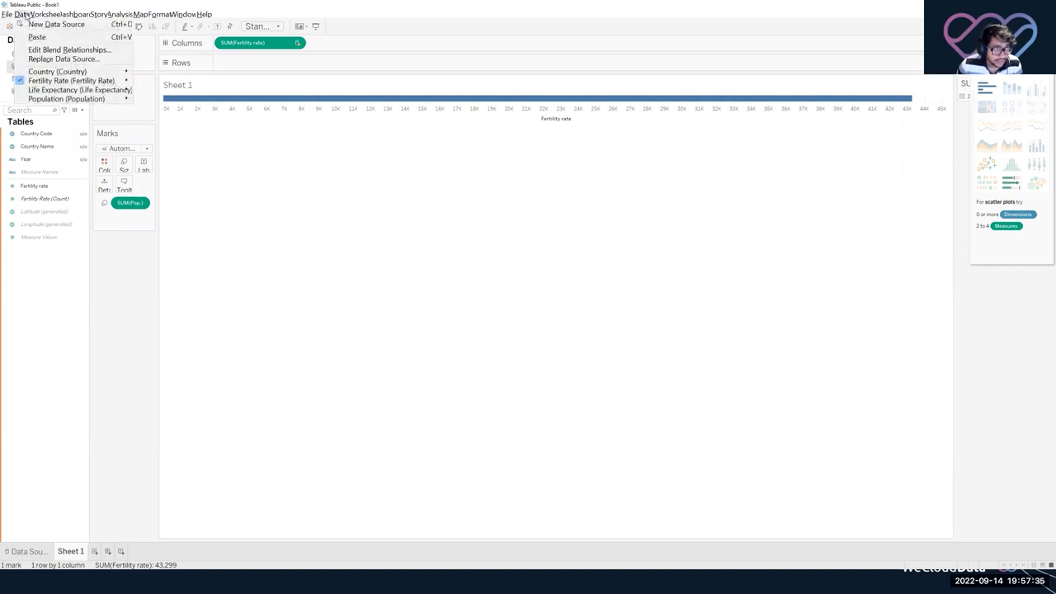
click(50, 50)
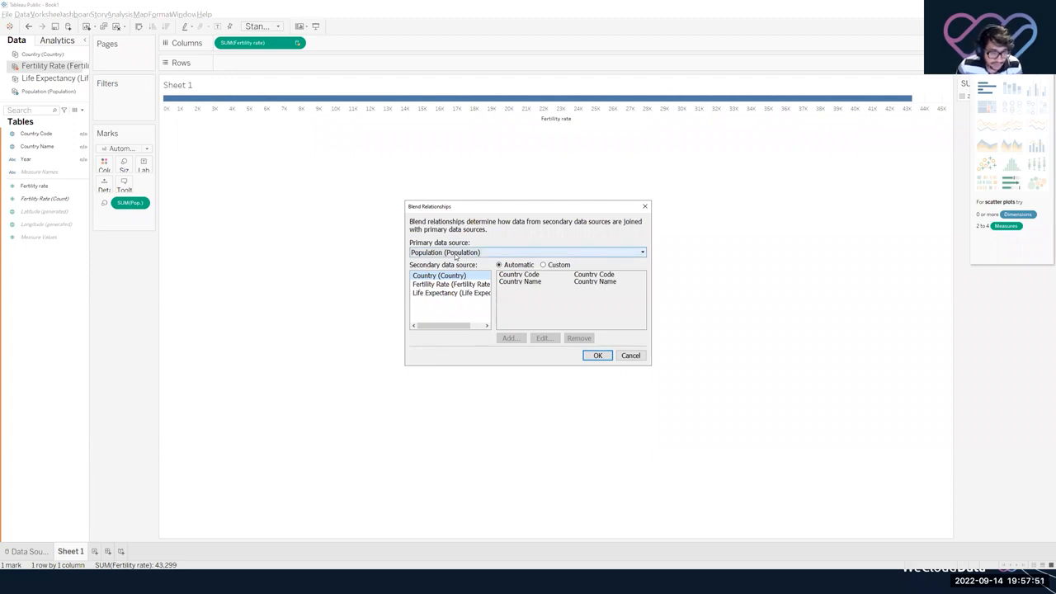
click(455, 255)
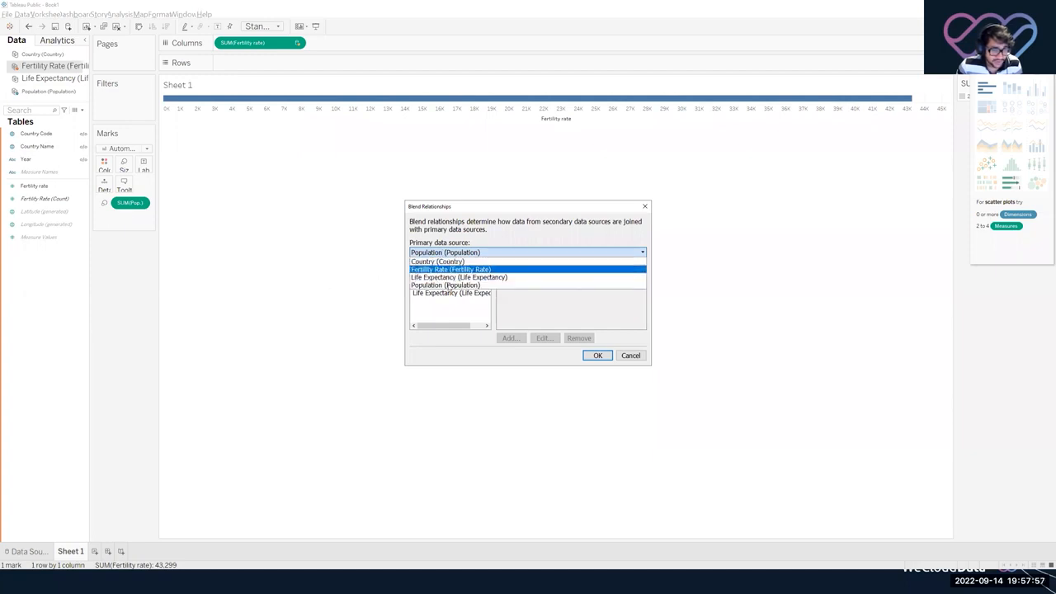
click(468, 200)
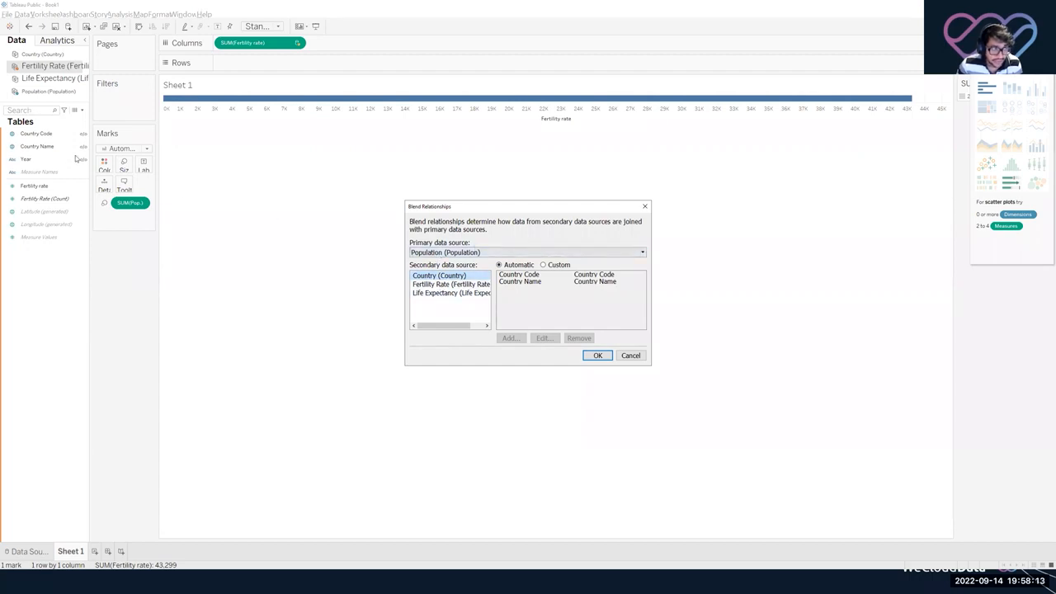
click(454, 285)
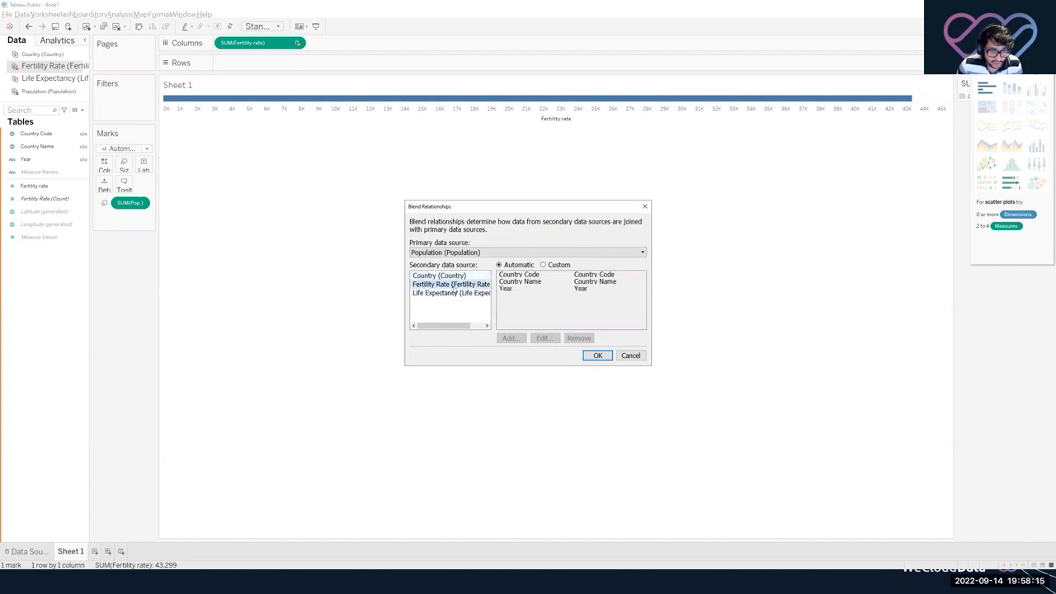
click(558, 268)
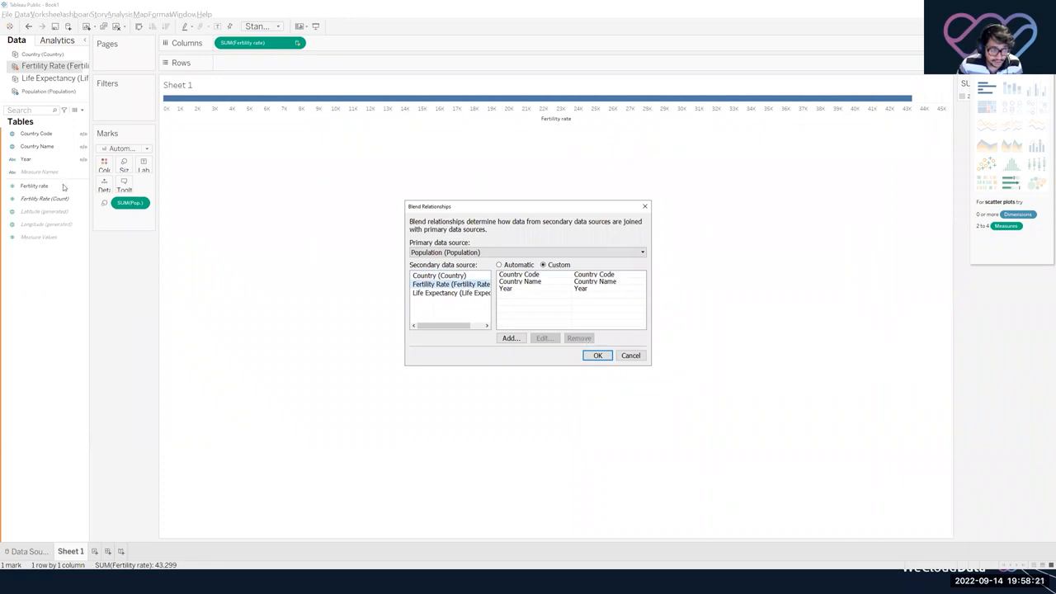
click(631, 356)
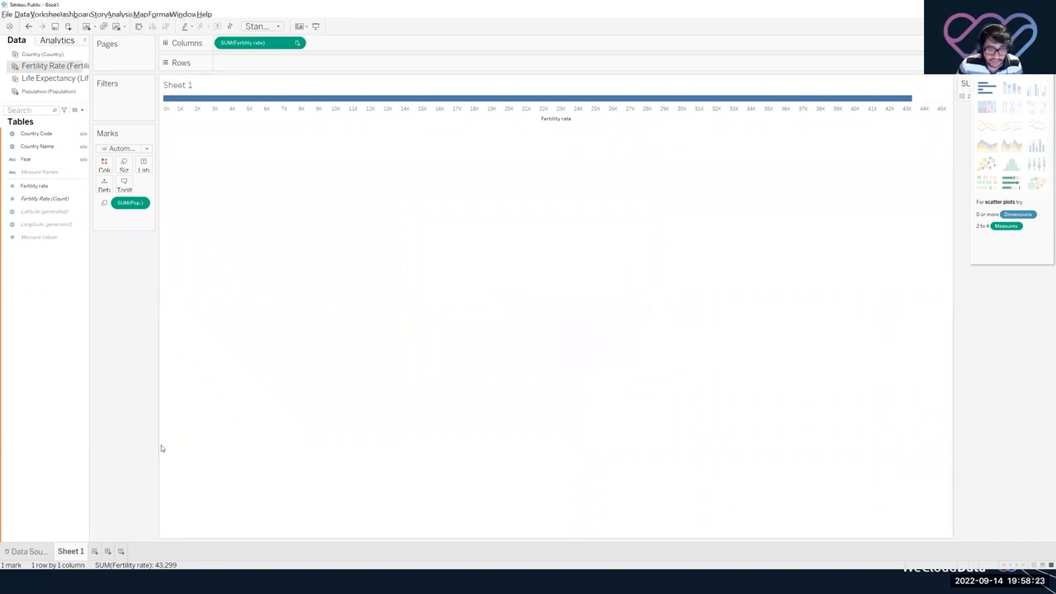
Link Fertility Rate to Population on Country Code, Country Name and Year, and compare the matching fields in both sources.
click(83, 135)
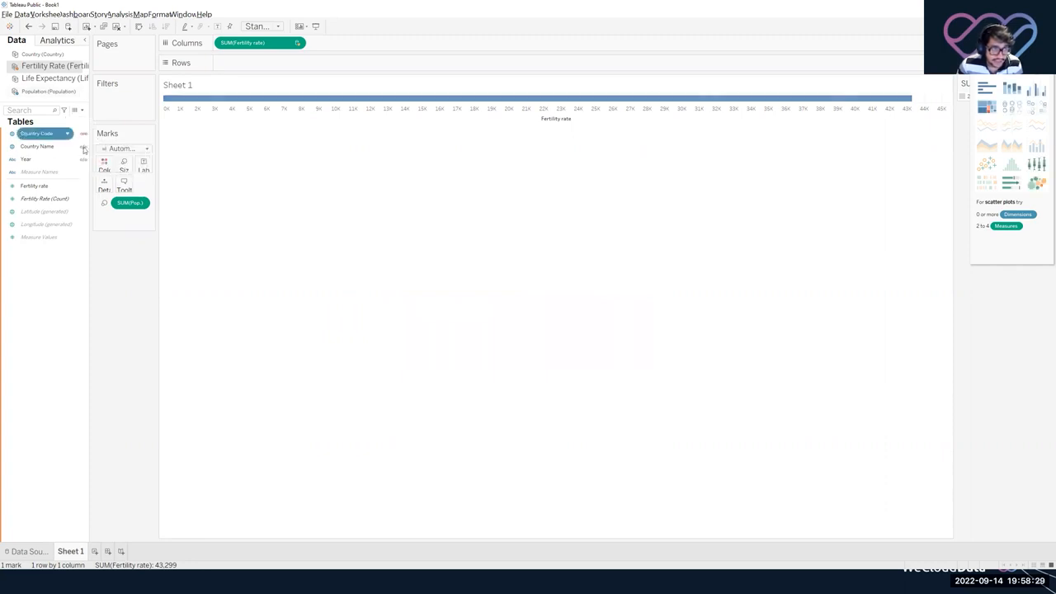
click(84, 161)
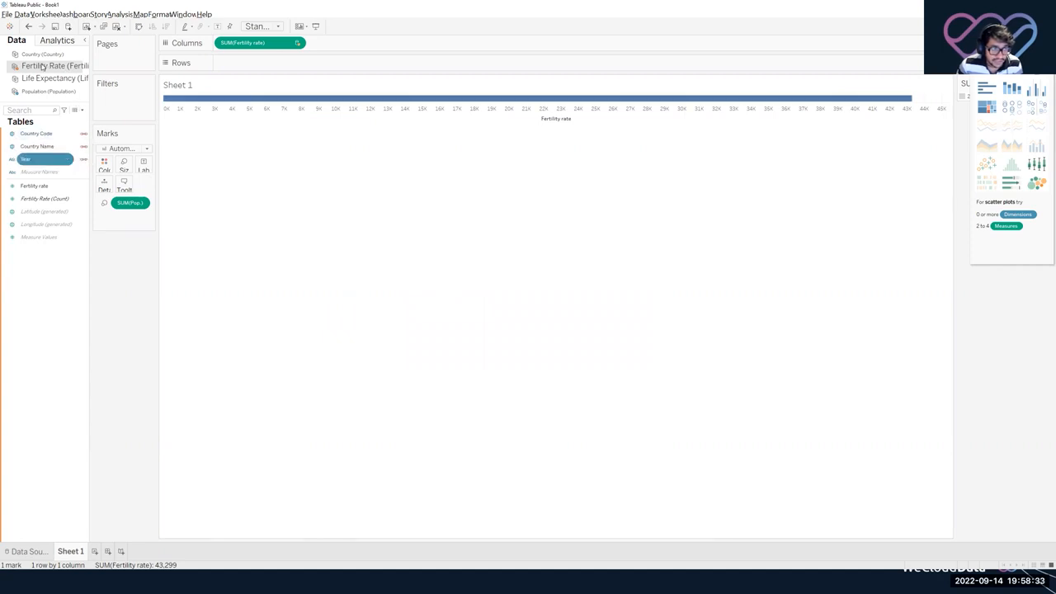
click(42, 93)
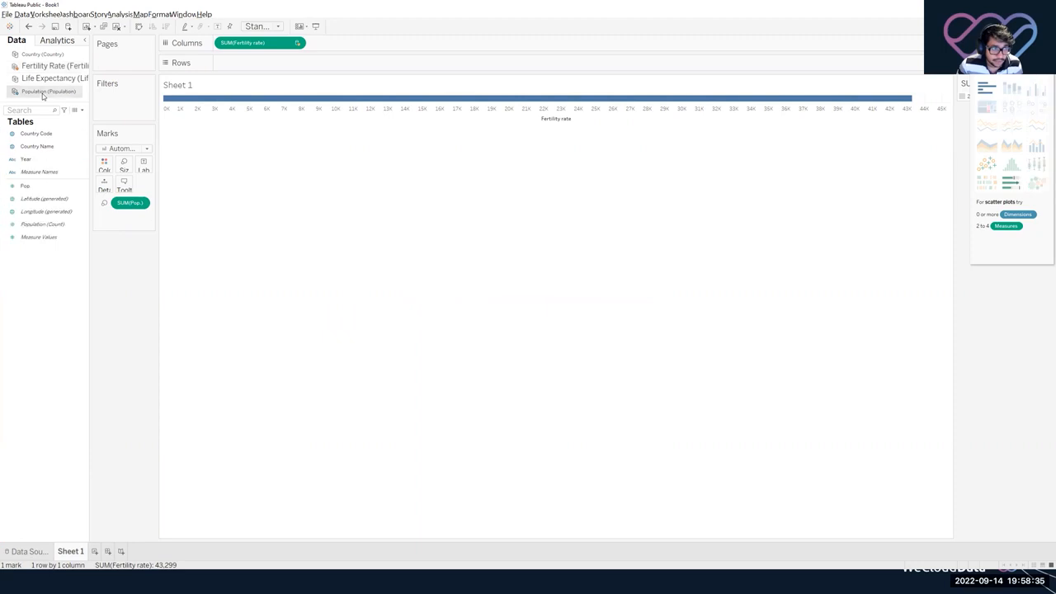
click(34, 68)
click(36, 134)
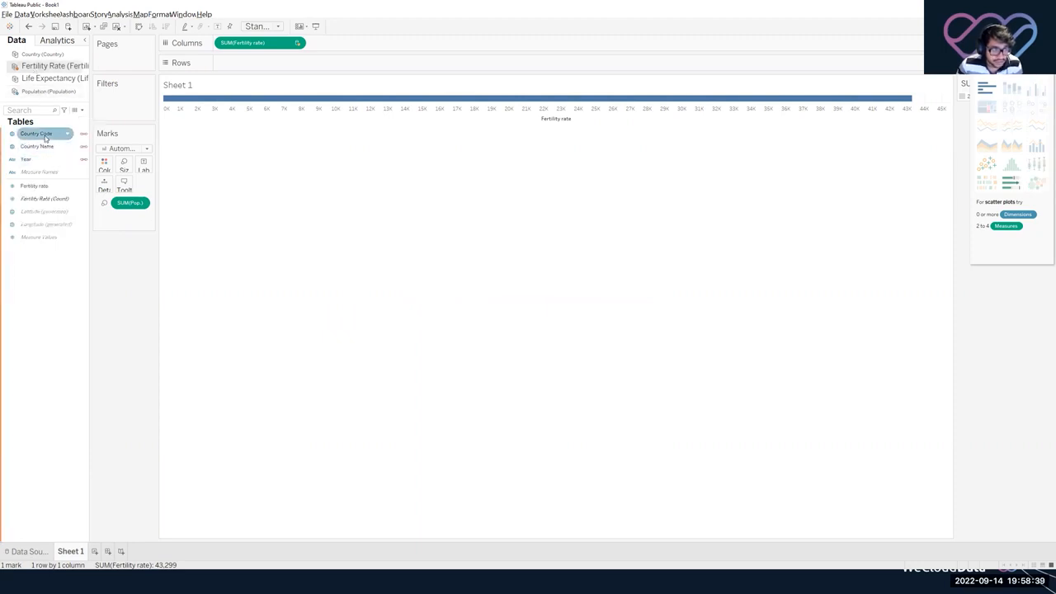
click(39, 147)
click(41, 159)
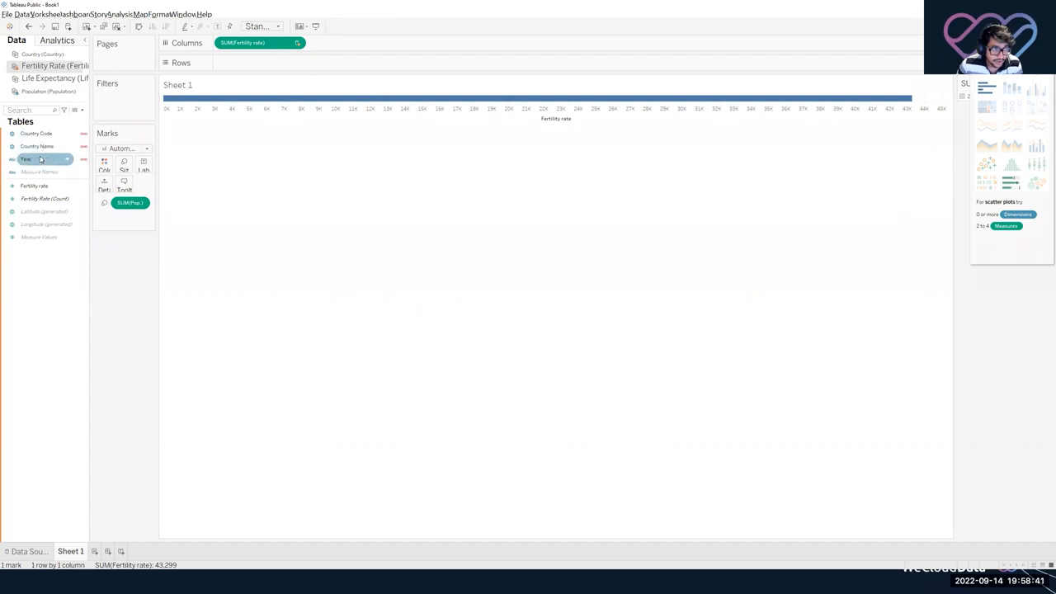
click(45, 92)
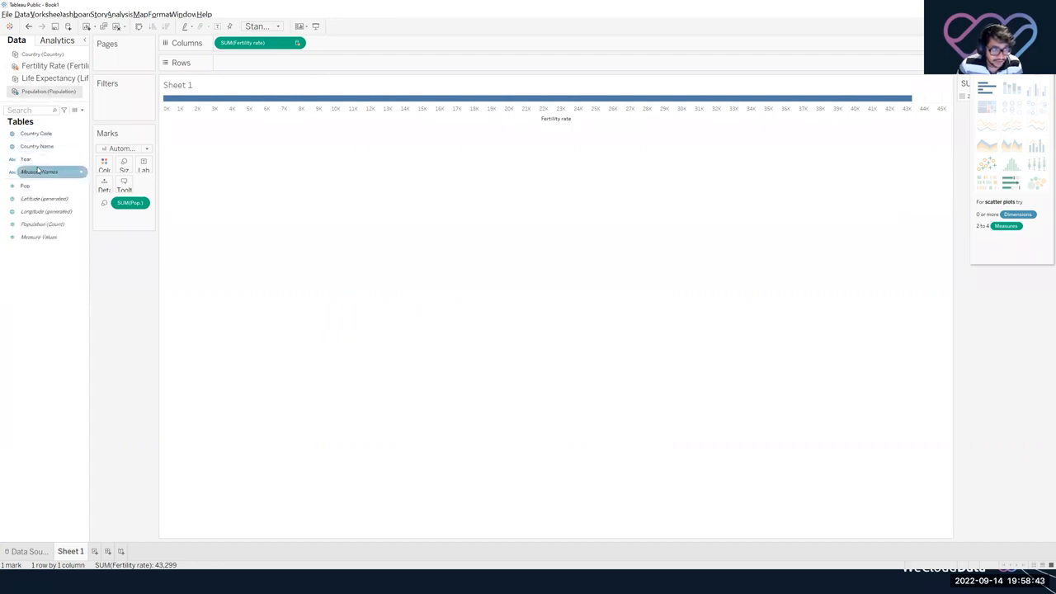
click(46, 68)
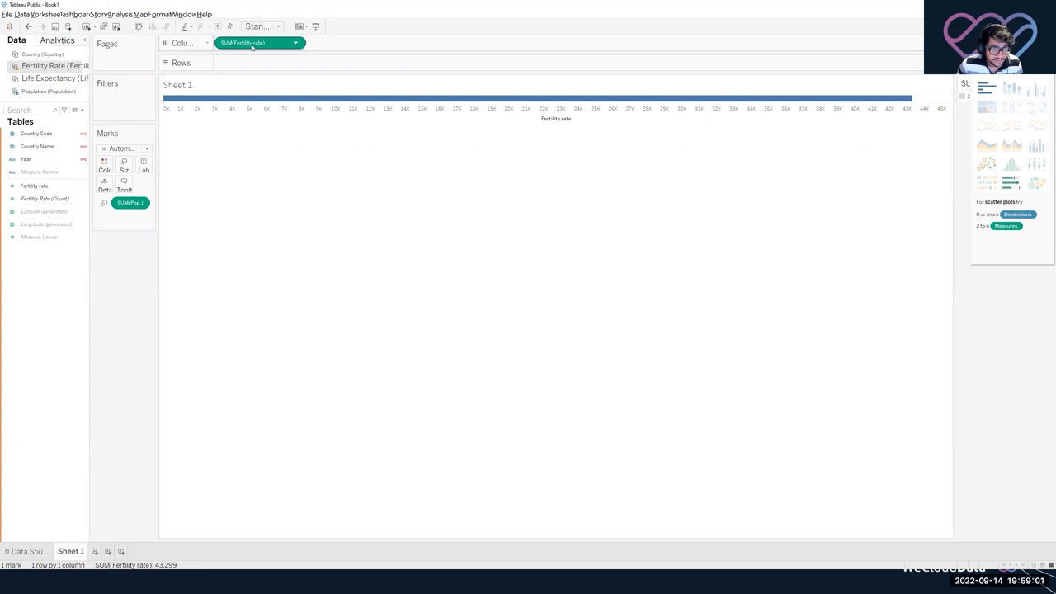
Remove the Fertility rate measure from Columns.
drag(277, 44, 85, 246)
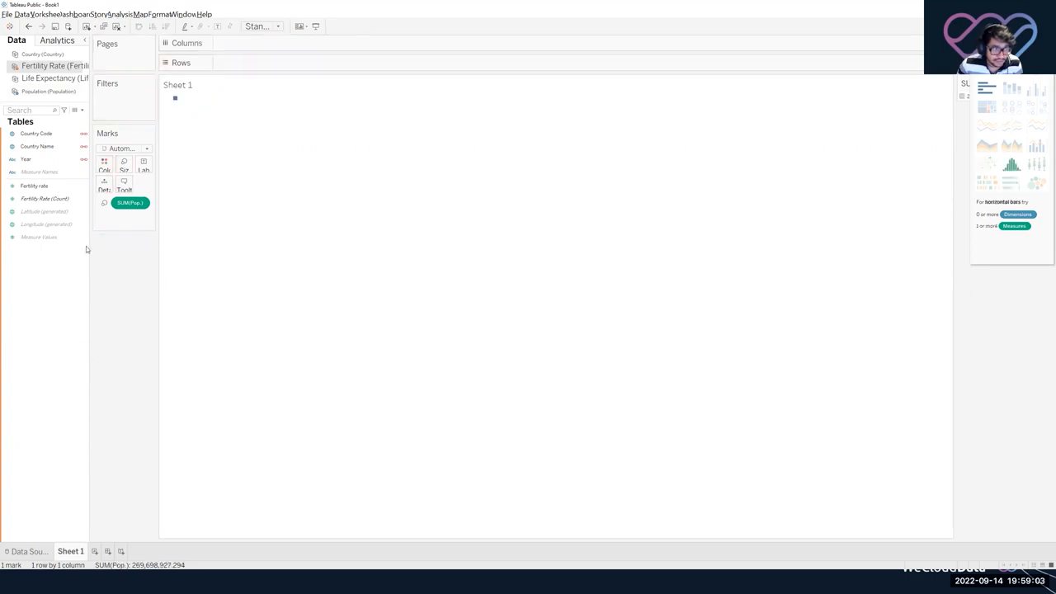
Place the Fertility rate measure on Columns and compare the linking fields of the Life Expectancy, Fertility Rate and Population sources.
click(39, 185)
drag(40, 185, 271, 225)
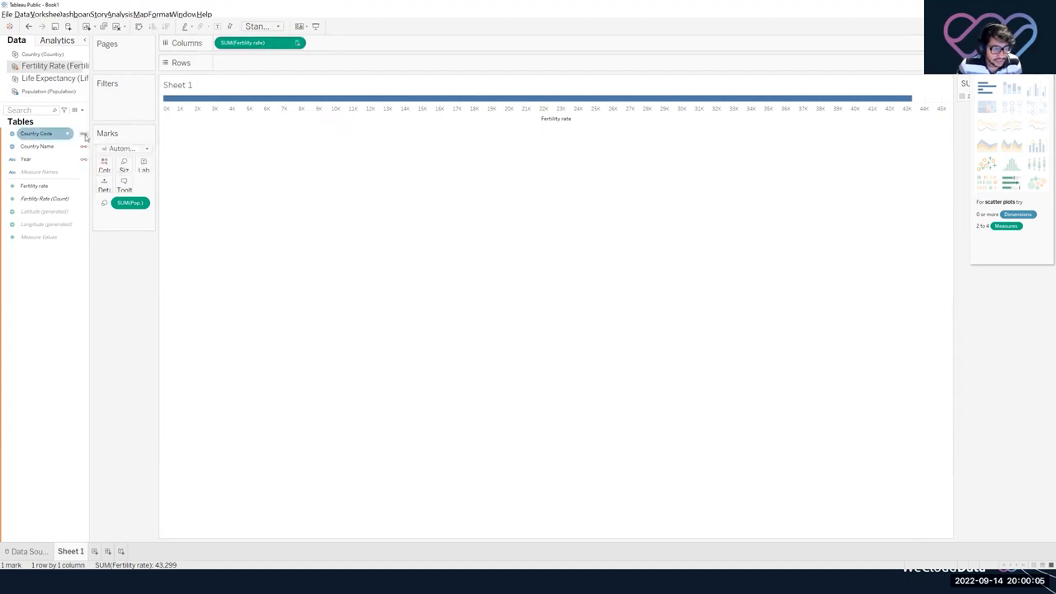
click(66, 79)
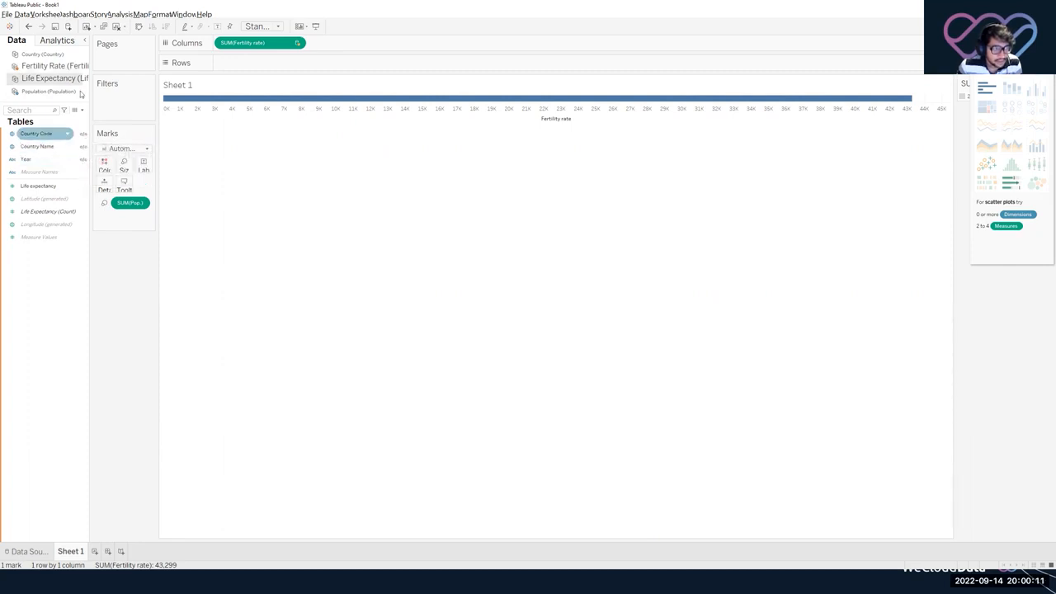
click(60, 68)
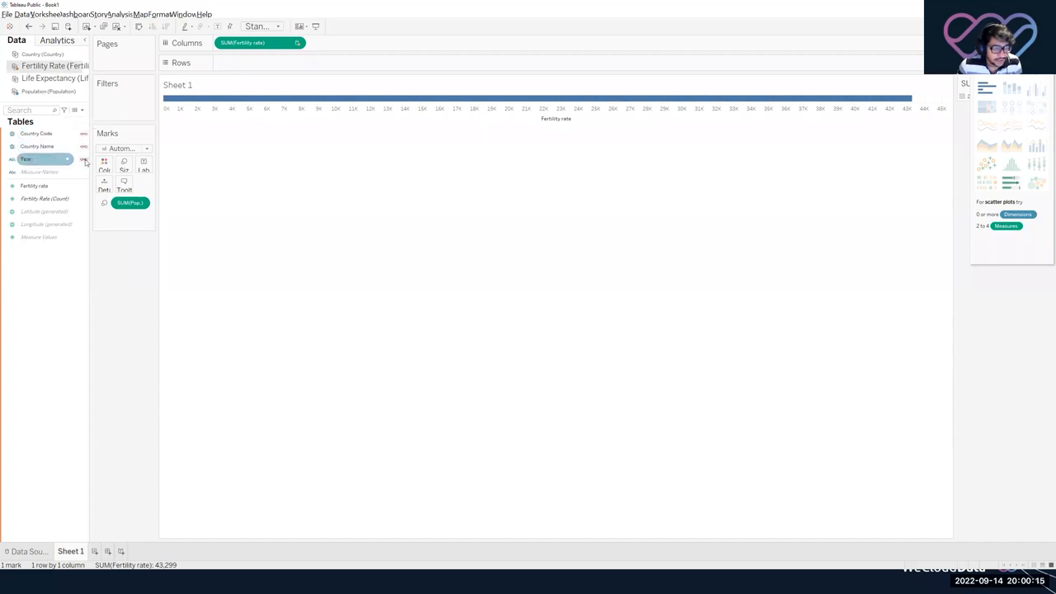
click(25, 91)
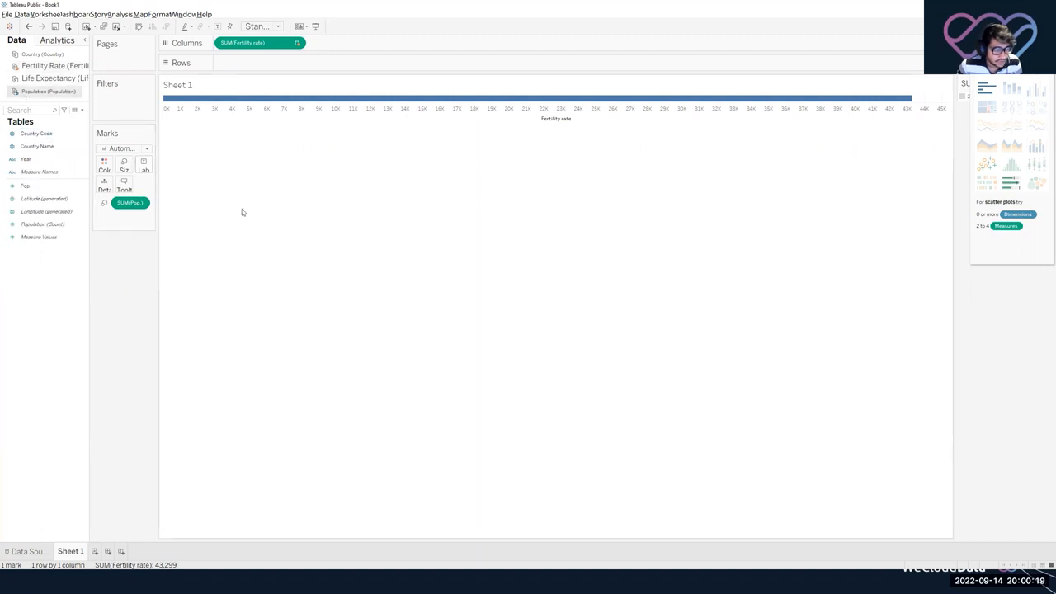
Place the Life expectancy measure from the Life Expectancy source on Rows.
click(35, 78)
click(36, 187)
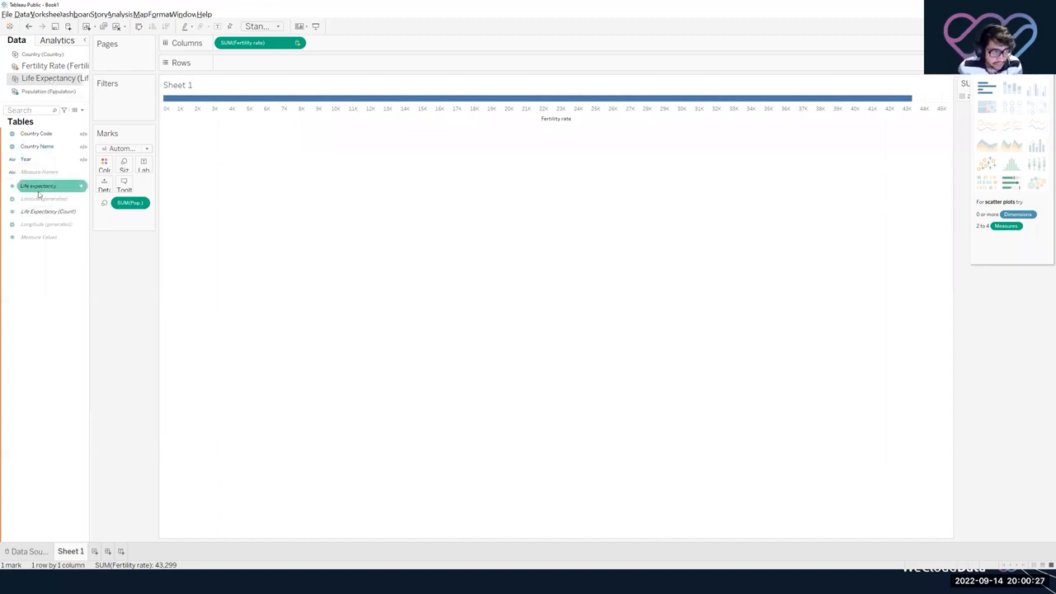
drag(41, 188, 272, 68)
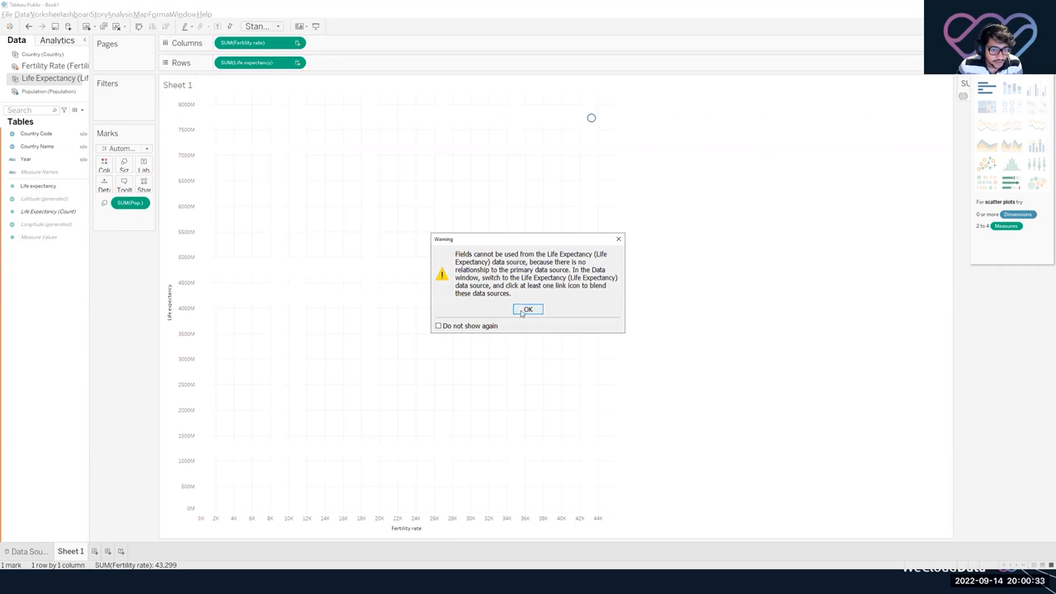
click(523, 312)
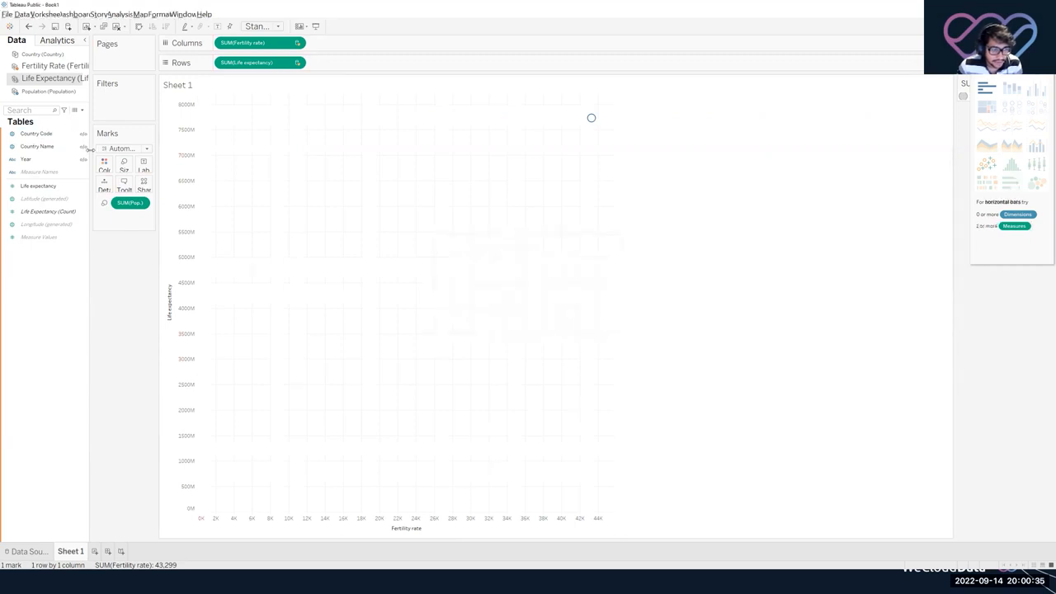
Link Life Expectancy to the Population source on Country Code, Country Name and Year, and inspect the scatter plot's mark.
click(84, 136)
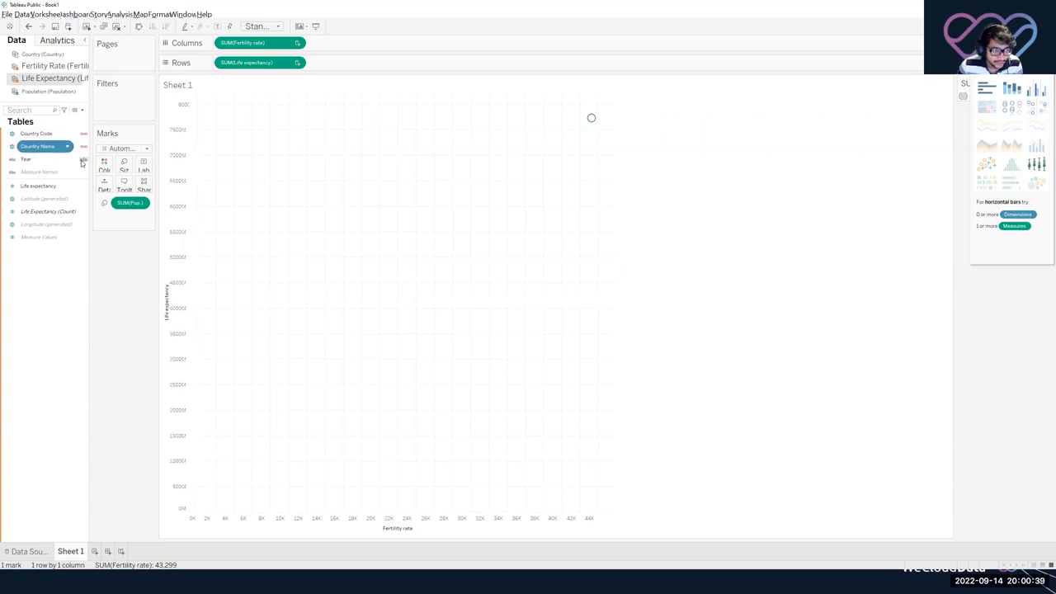
click(82, 161)
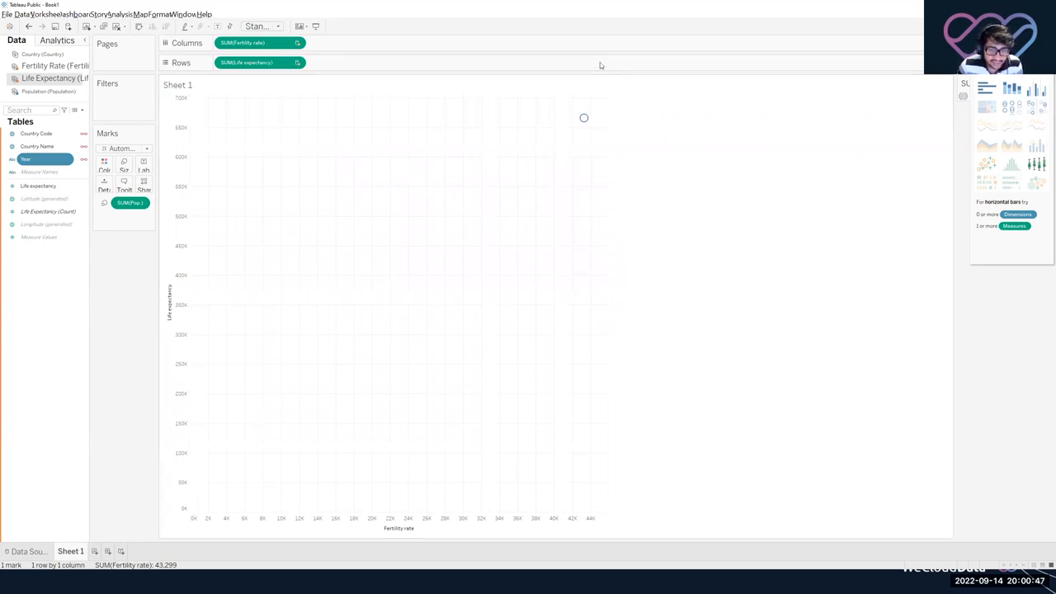
mouse_move(583, 119)
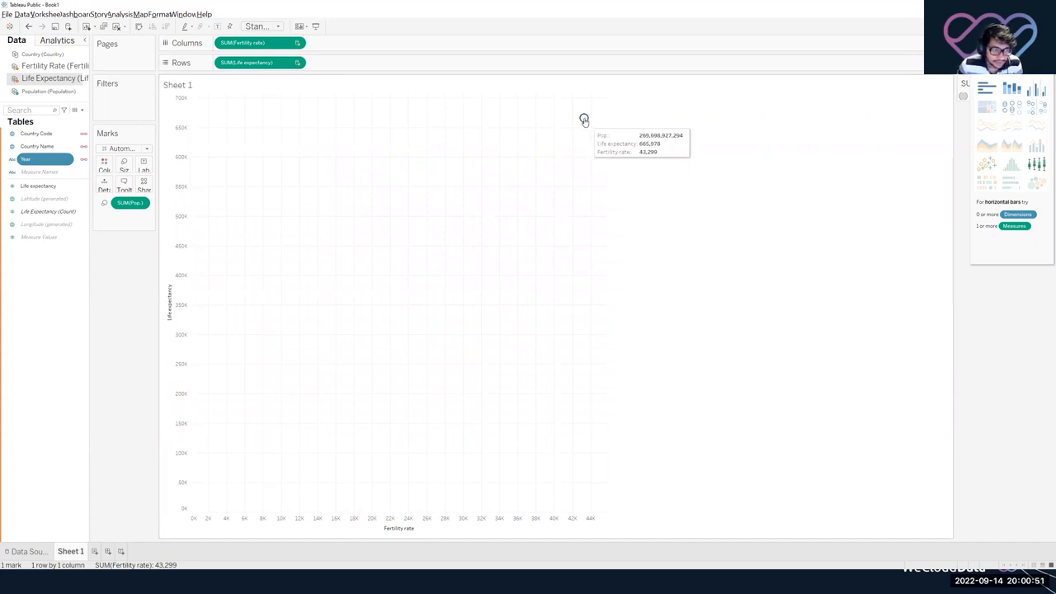
Link the Country source to Population on Country Code and Country Name.
click(52, 56)
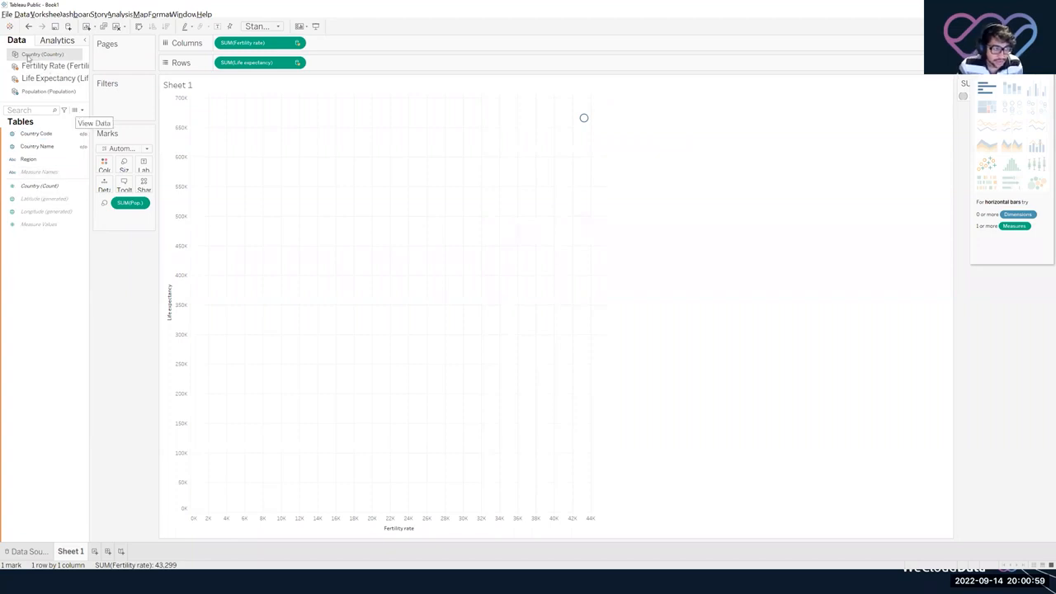
click(82, 135)
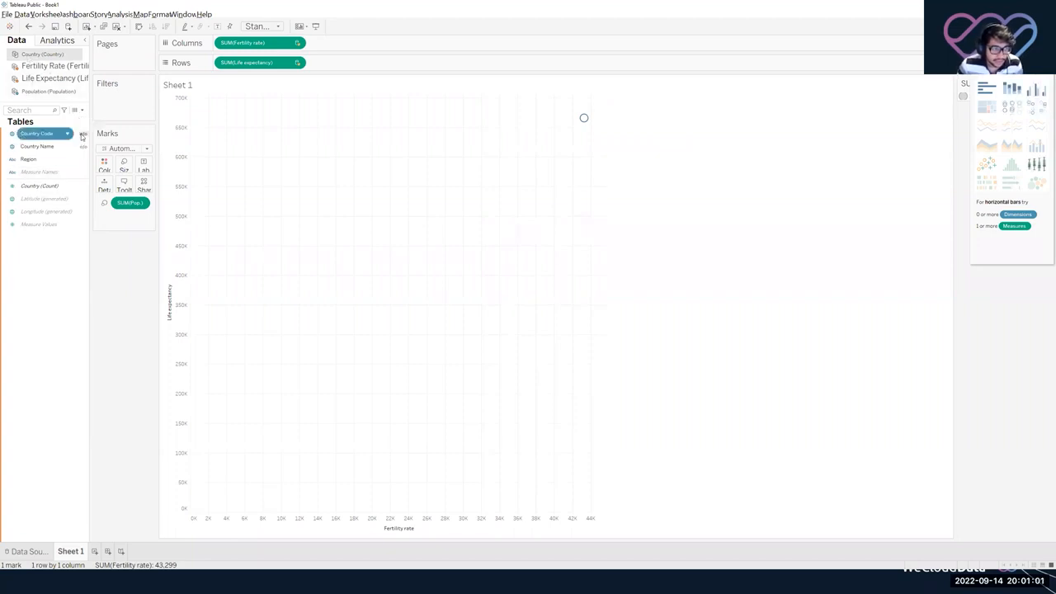
click(84, 148)
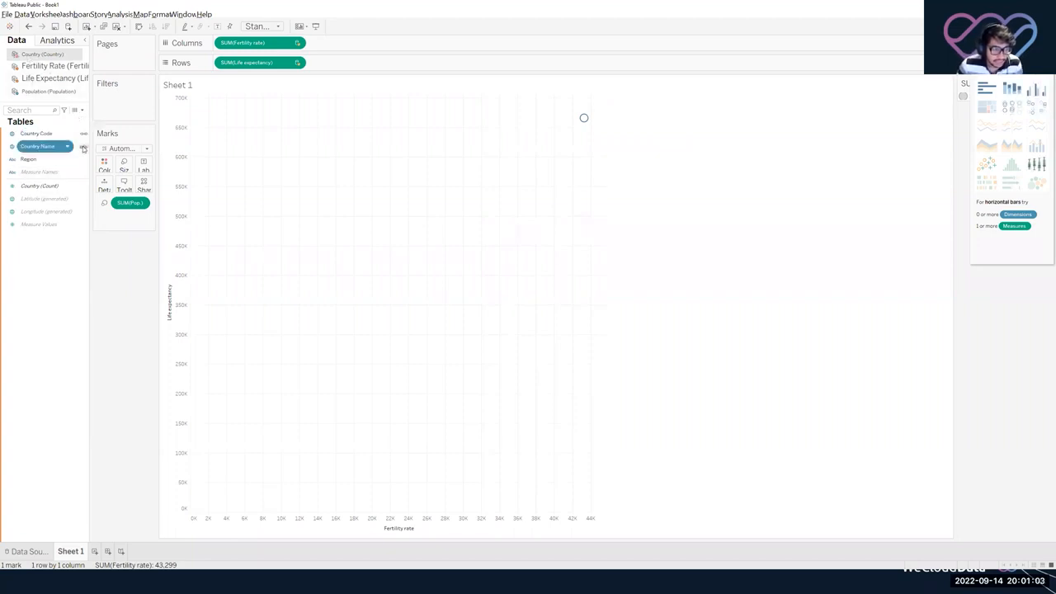
Color the marks by Region from the Country source and hide the chart suggestions covering the legends.
click(33, 160)
drag(33, 159, 108, 169)
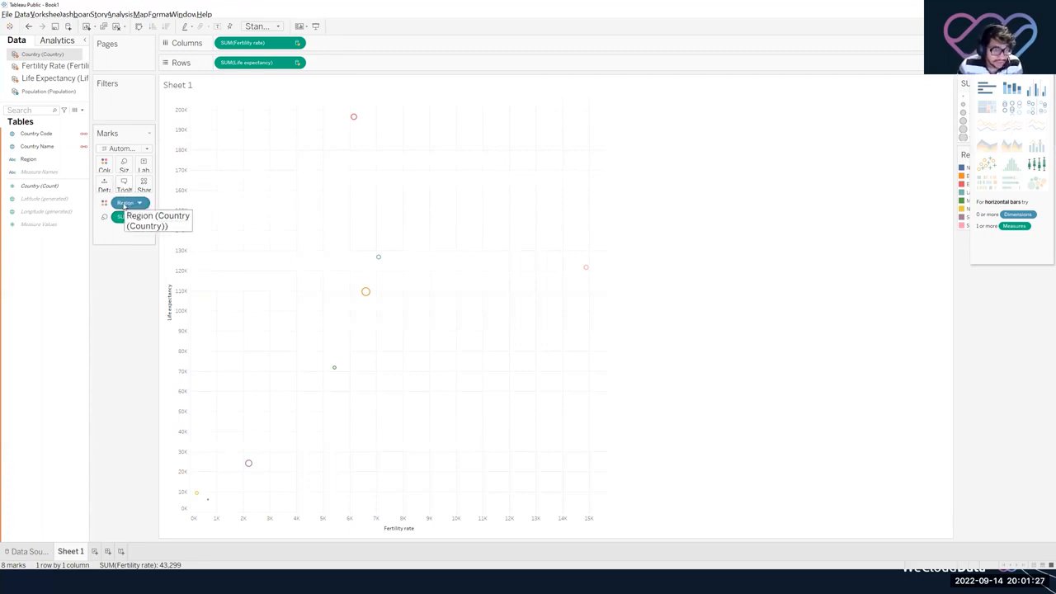
click(1031, 27)
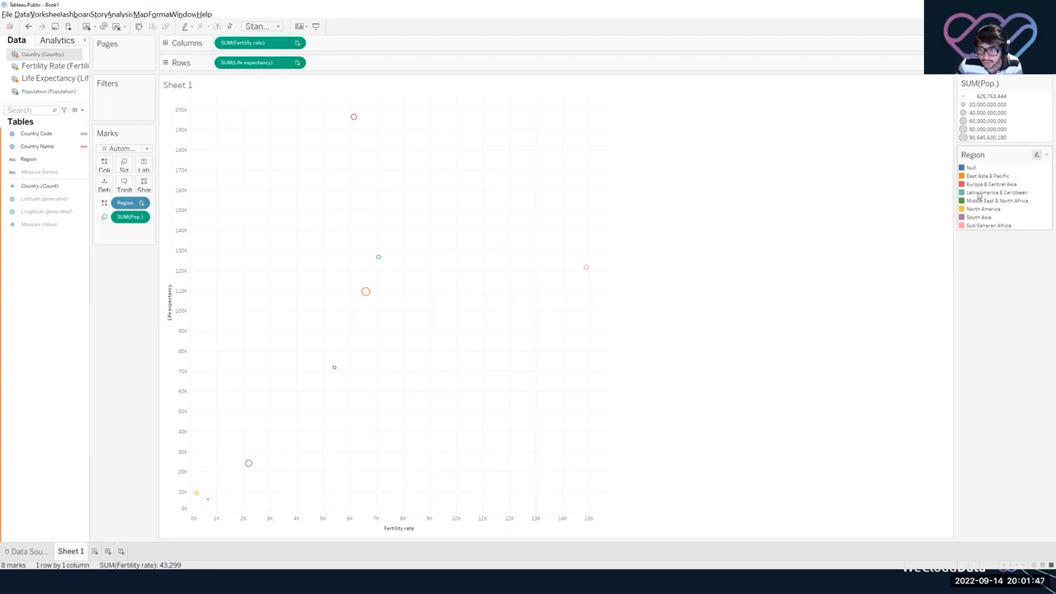
Highlight Latin America & Caribbean in the Region legend, clear the highlight, and inspect the region marks' details.
click(990, 192)
click(994, 194)
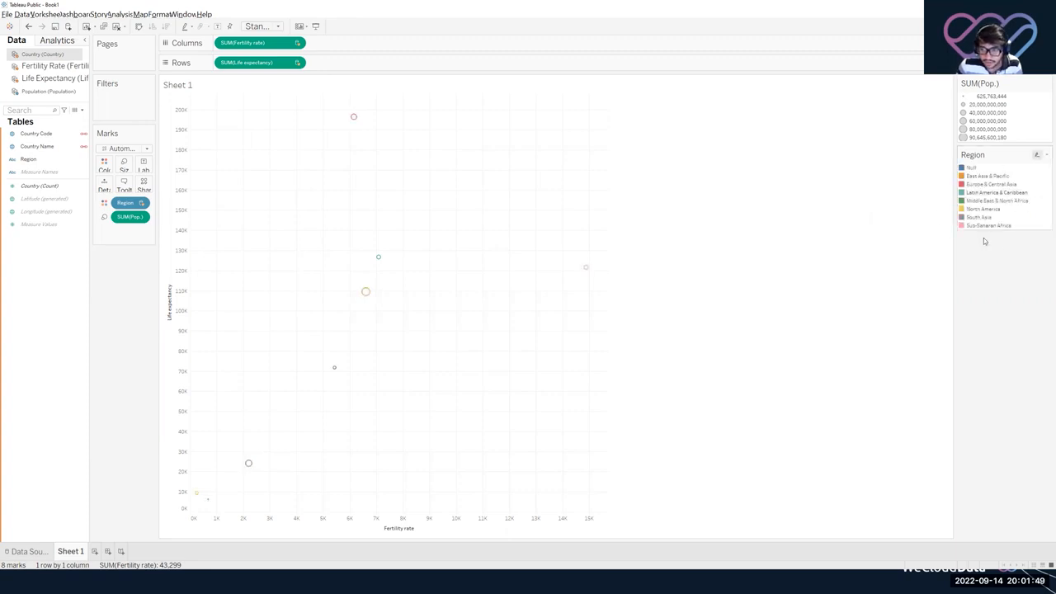
mouse_move(353, 117)
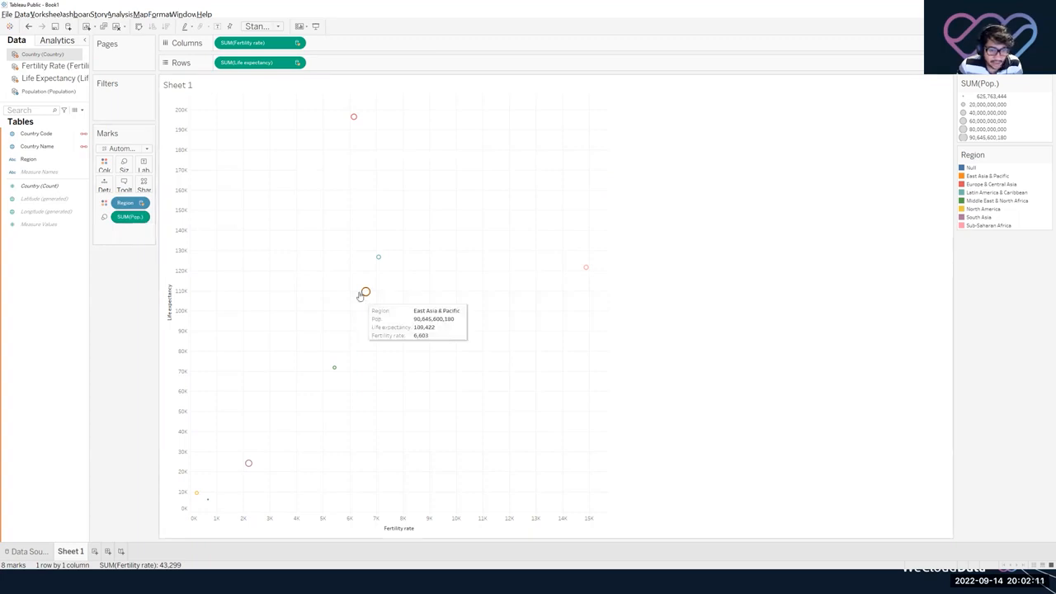
mouse_move(351, 293)
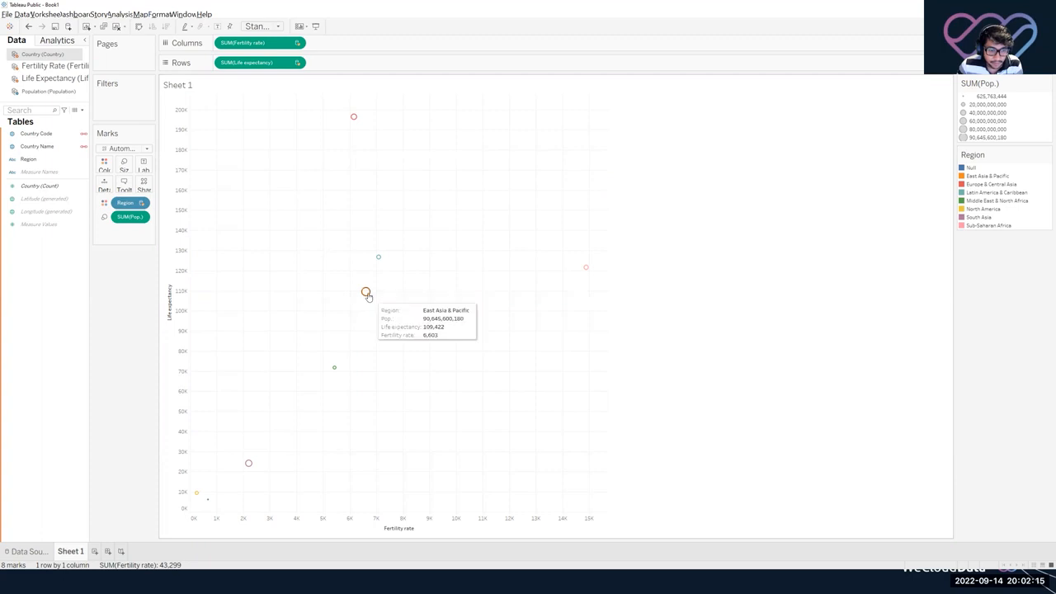
mouse_move(586, 271)
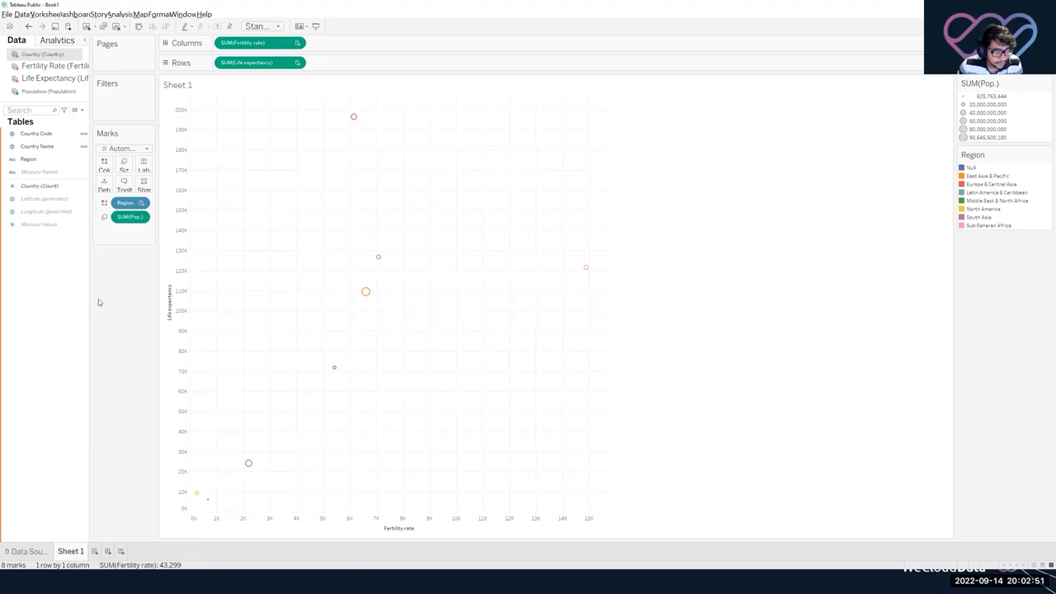
Review the Population and Fertility Rate fields and the aggregation options of the Fertility rate measure on Columns, keeping Sum.
click(47, 93)
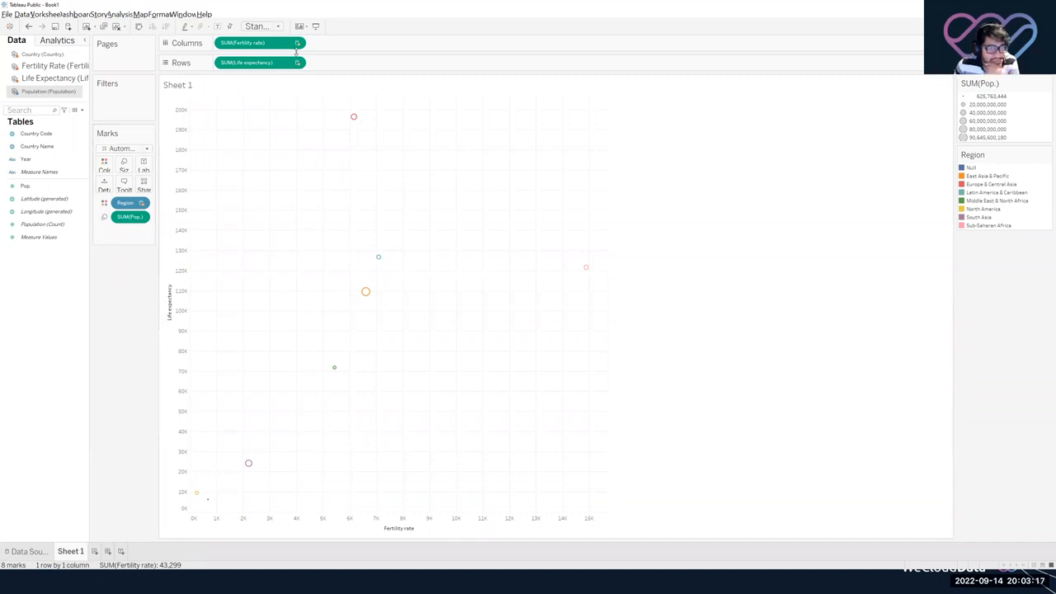
click(296, 44)
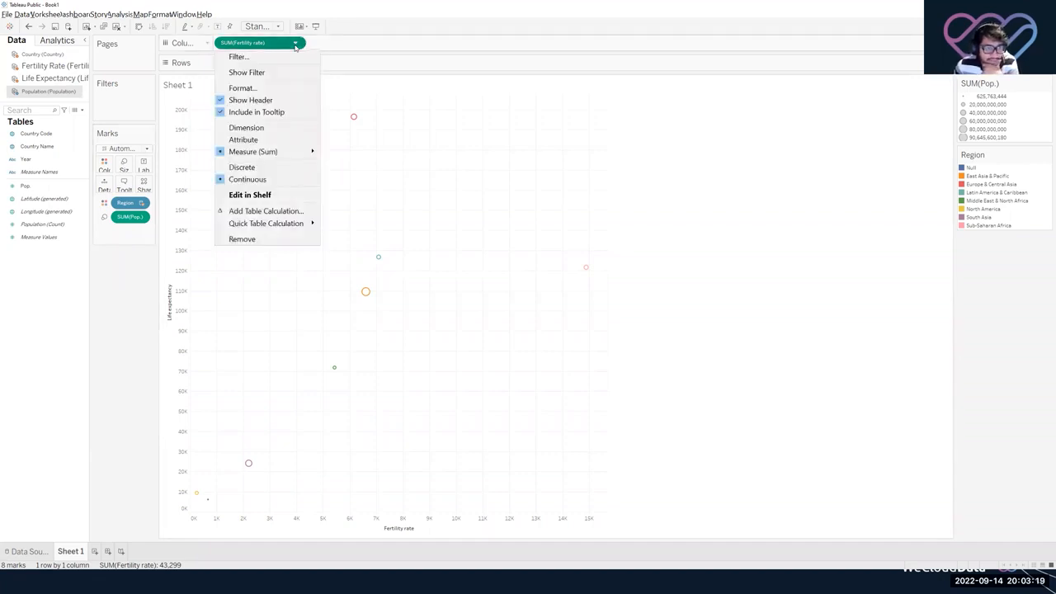
click(297, 44)
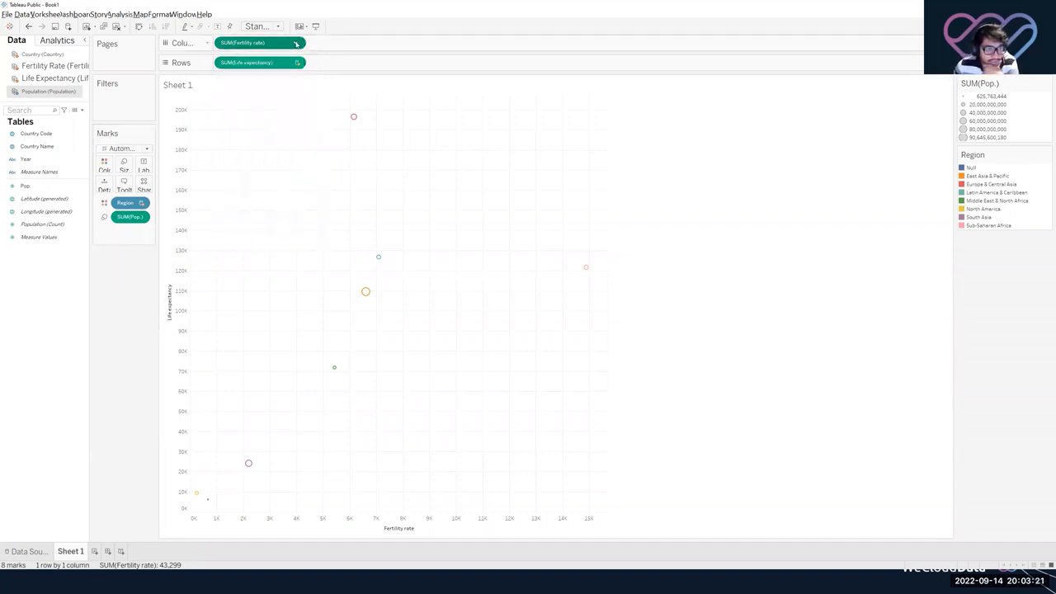
click(295, 45)
click(294, 45)
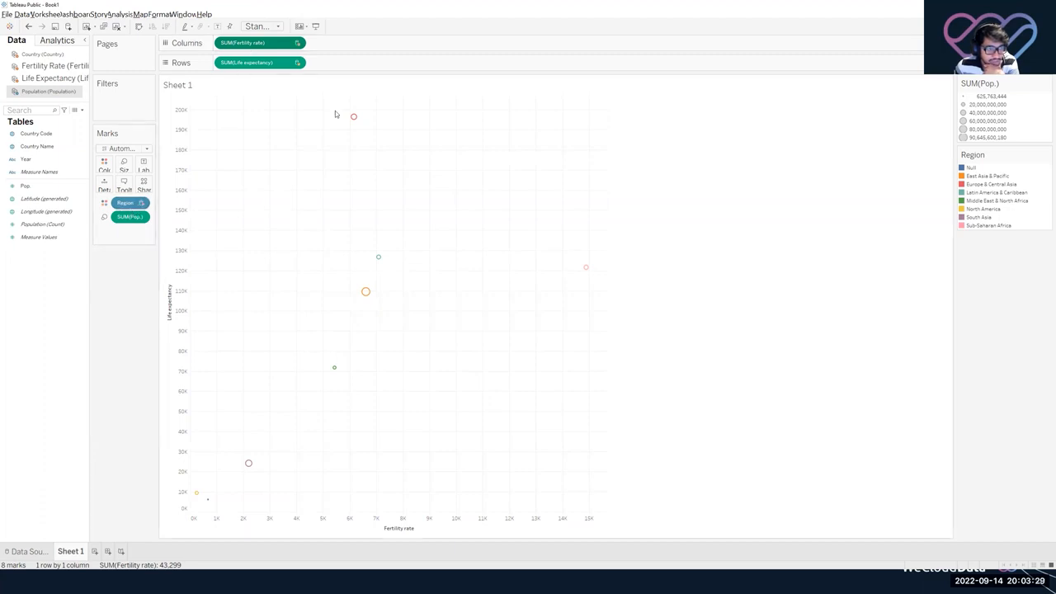
click(52, 67)
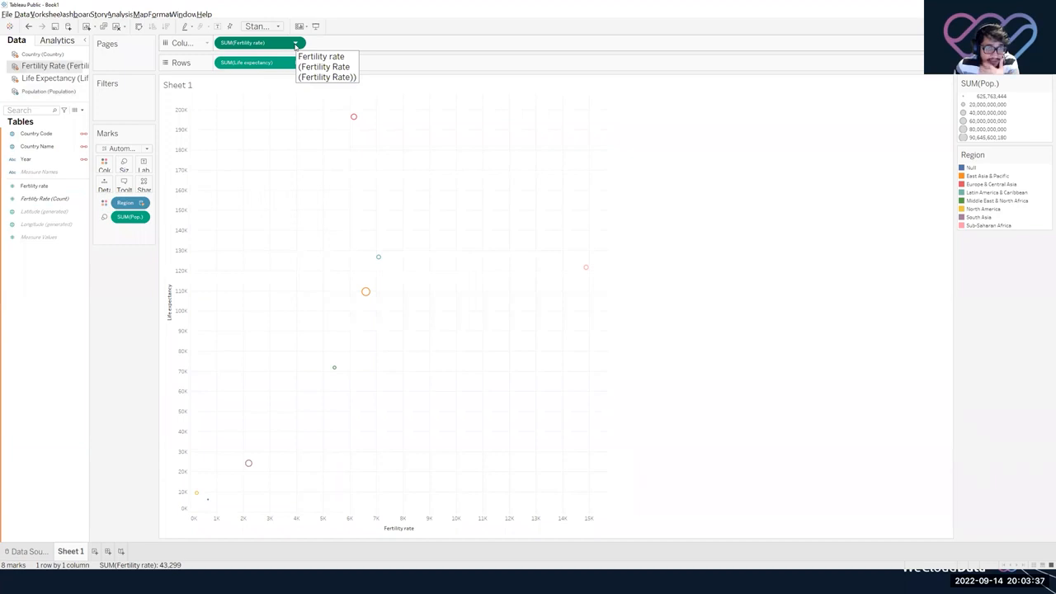
click(295, 44)
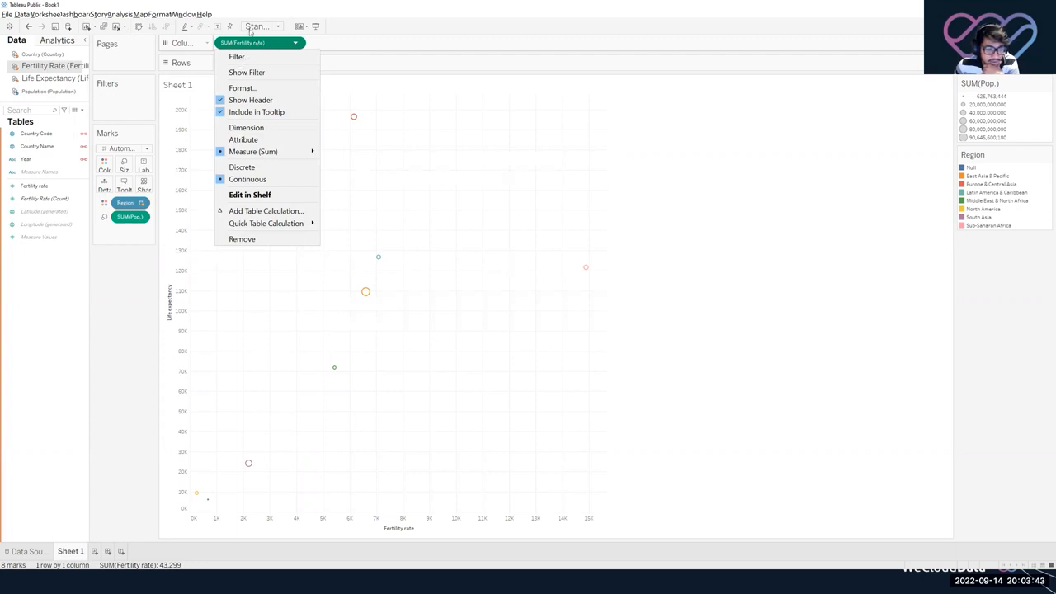
mouse_move(284, 158)
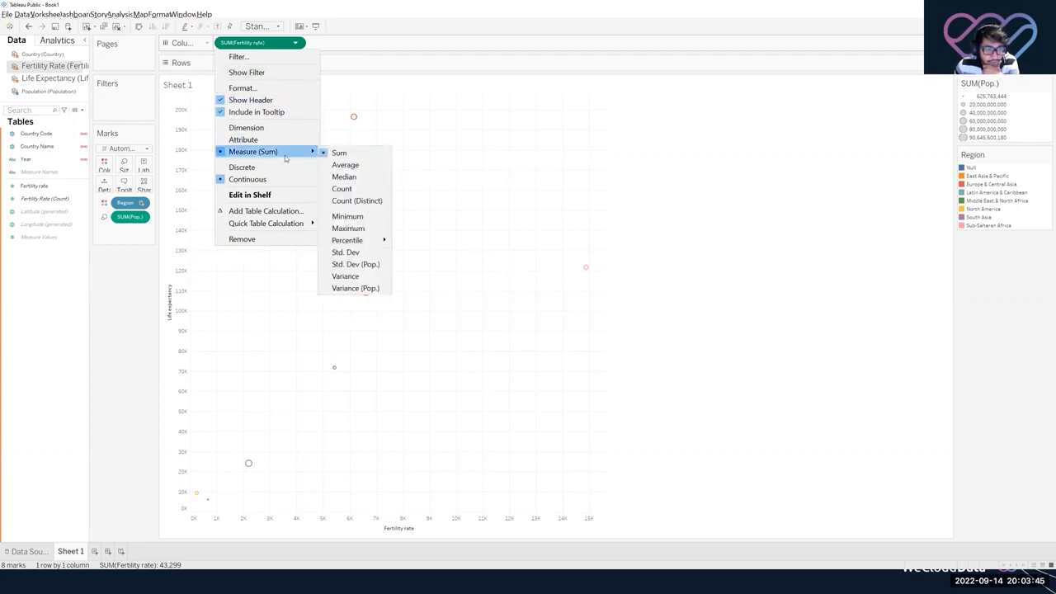
click(339, 153)
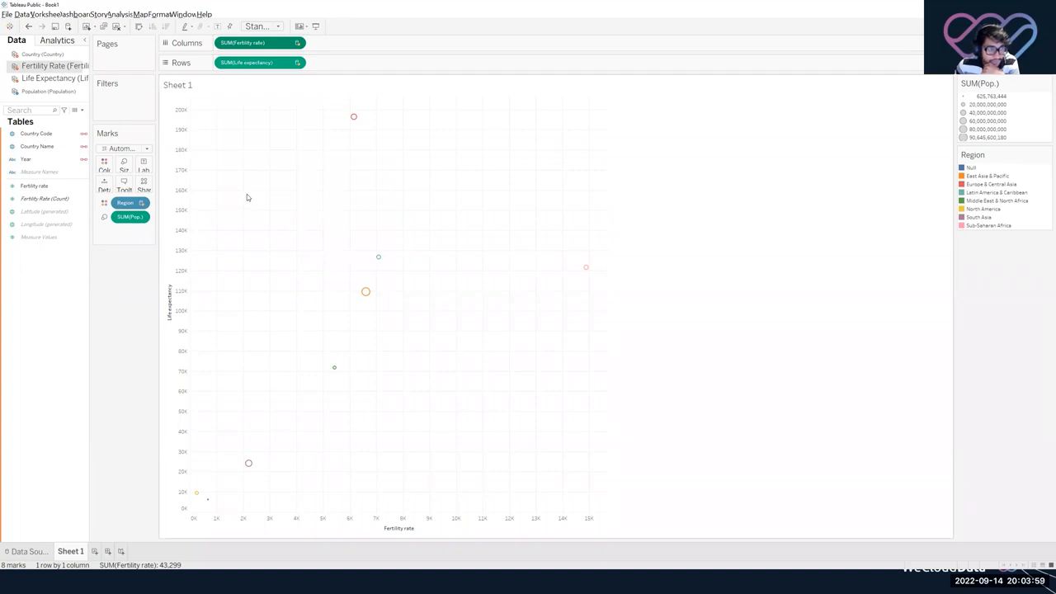
Add Country Name from the Population source to the marks' detail and review the Life Expectancy and Fertility Rate fields.
click(51, 93)
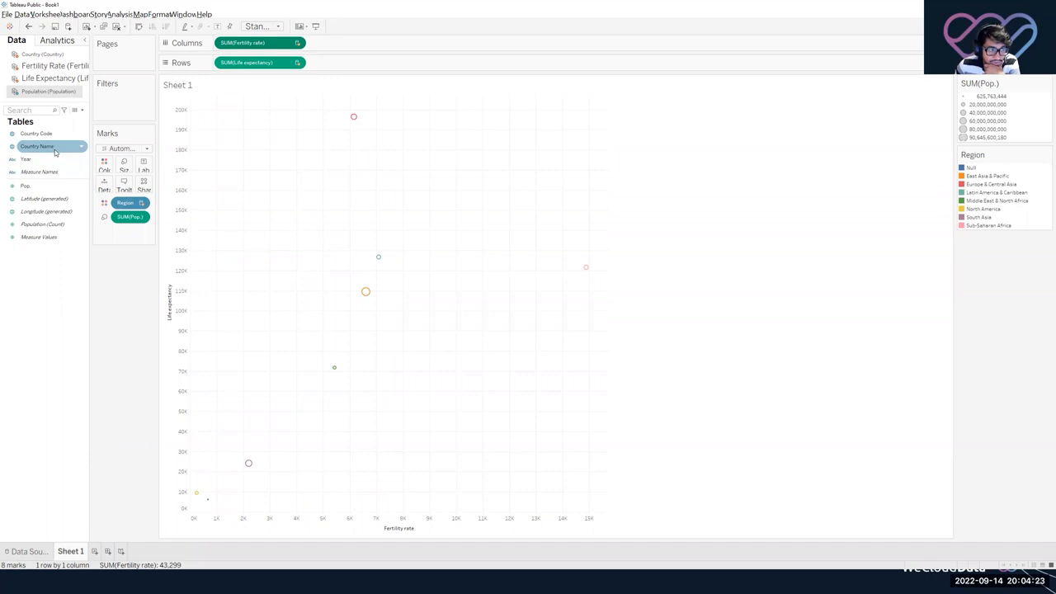
drag(50, 148, 104, 186)
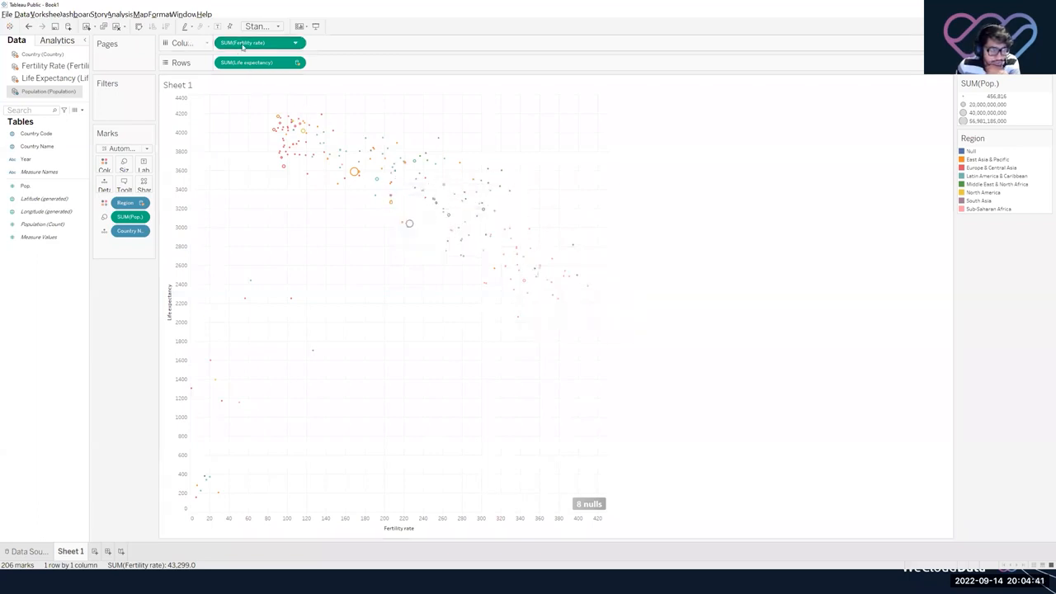
click(52, 81)
click(47, 70)
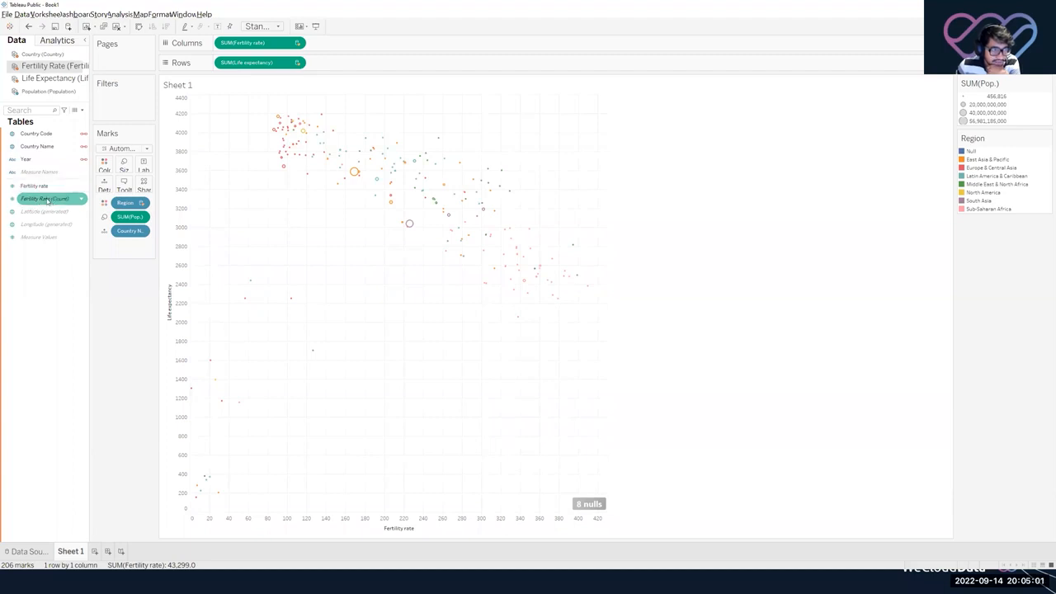
Page the scatter plot by Year from the Population source, keeping the page control at 1960.
click(55, 92)
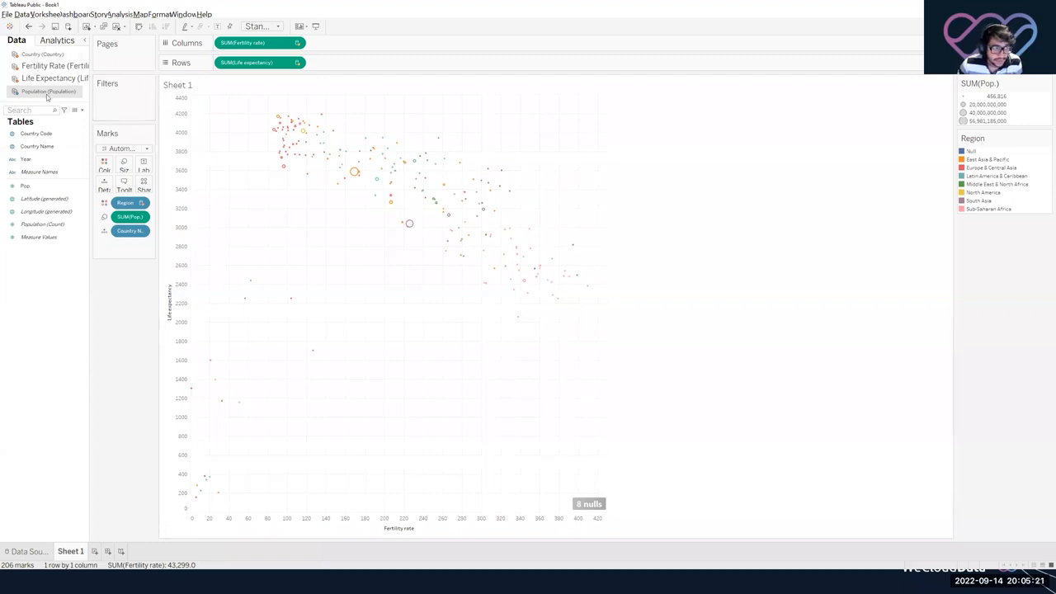
click(29, 160)
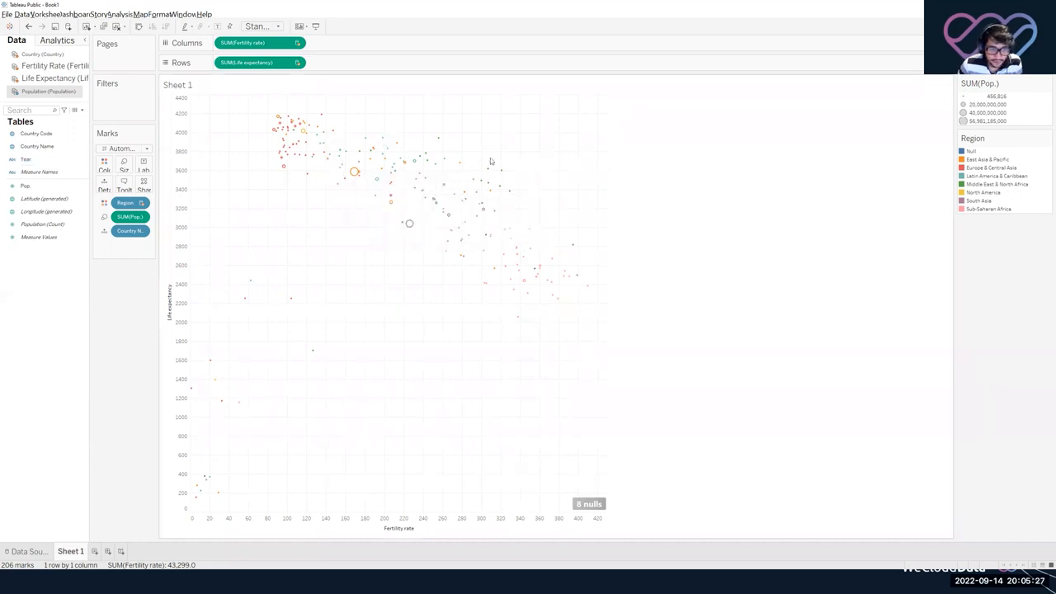
mouse_move(469, 203)
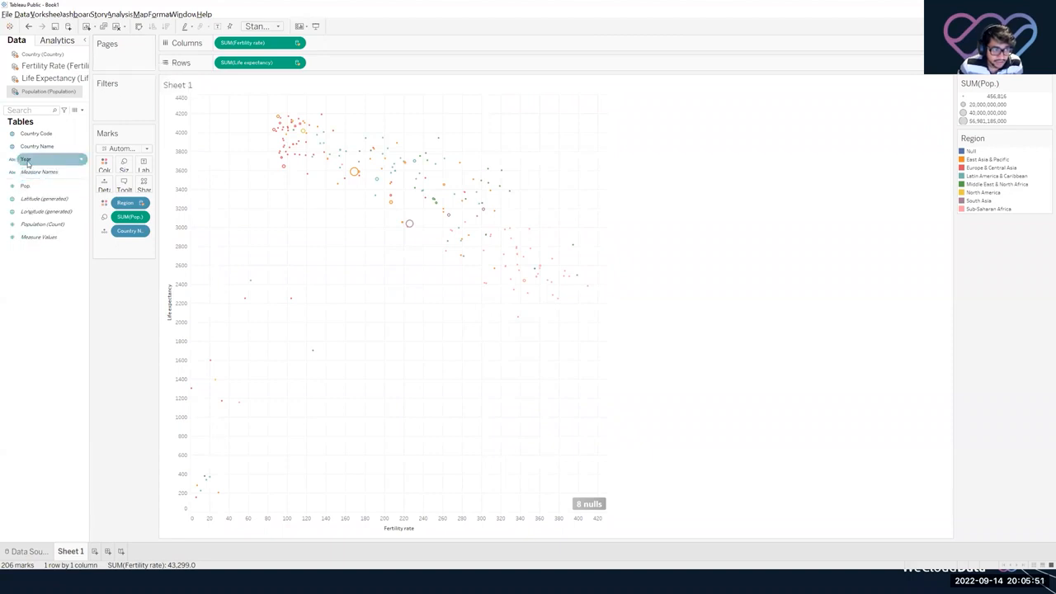
drag(81, 144, 112, 62)
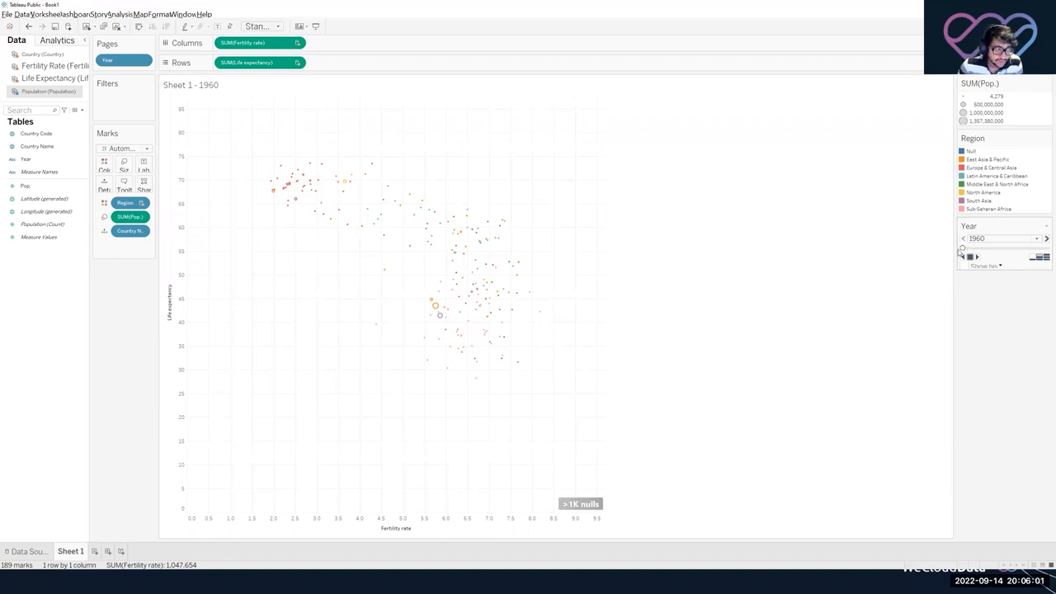
mouse_move(962, 252)
mouse_down()
mouse_move(1013, 250)
mouse_move(956, 247)
mouse_up()
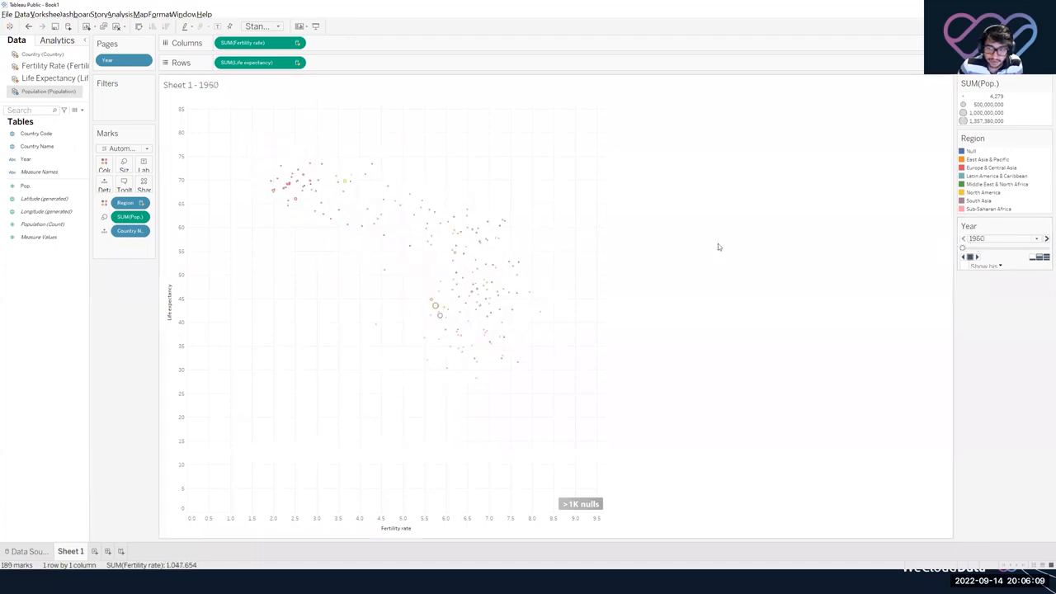
Select the Turkmenistan mark, advance the Year page to 1961, check the mark near its position, and clear the selection.
mouse_move(467, 259)
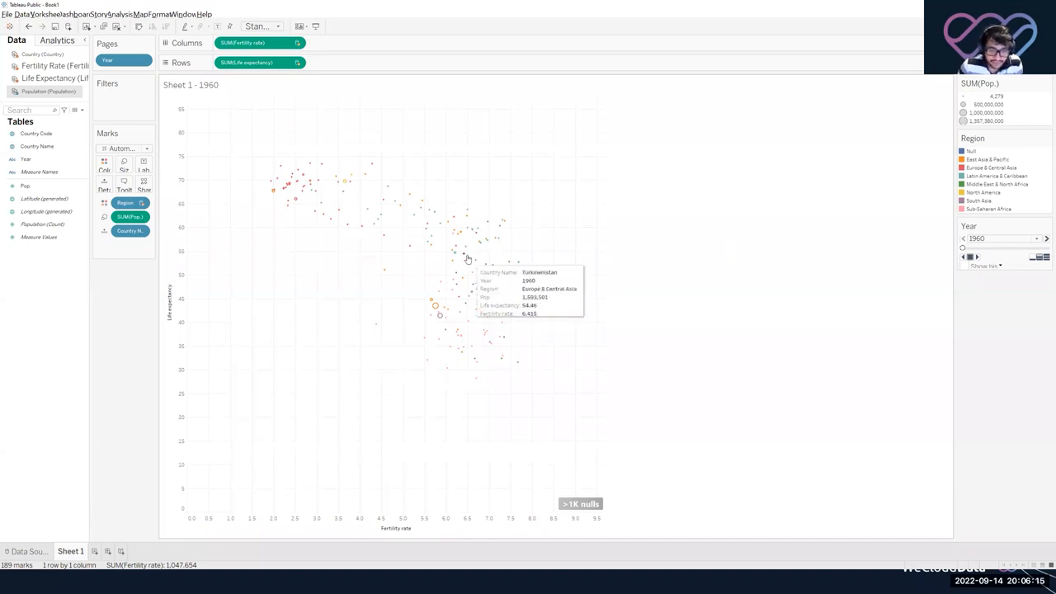
click(467, 259)
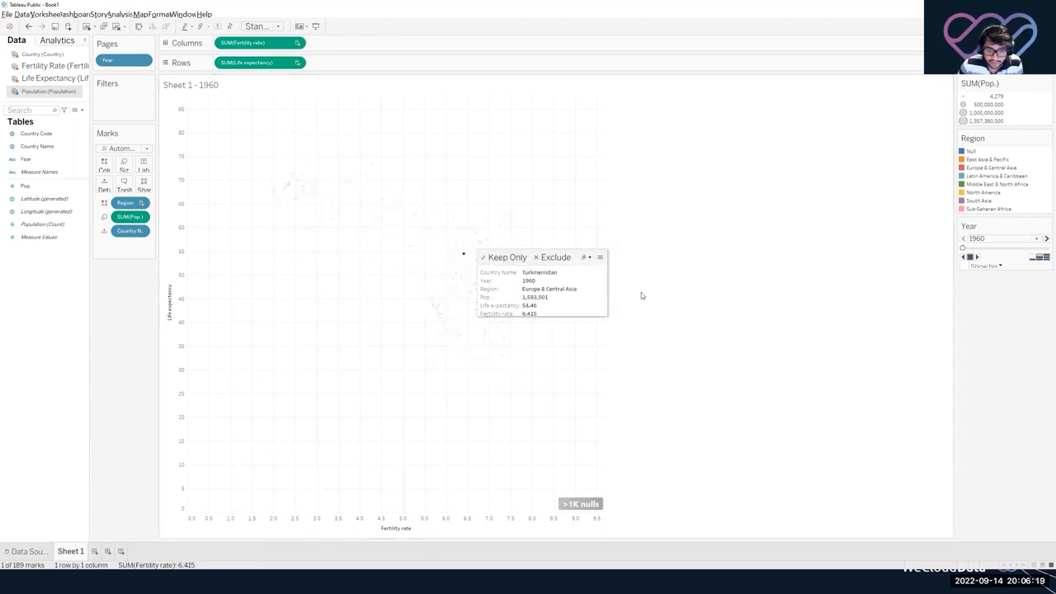
click(1047, 239)
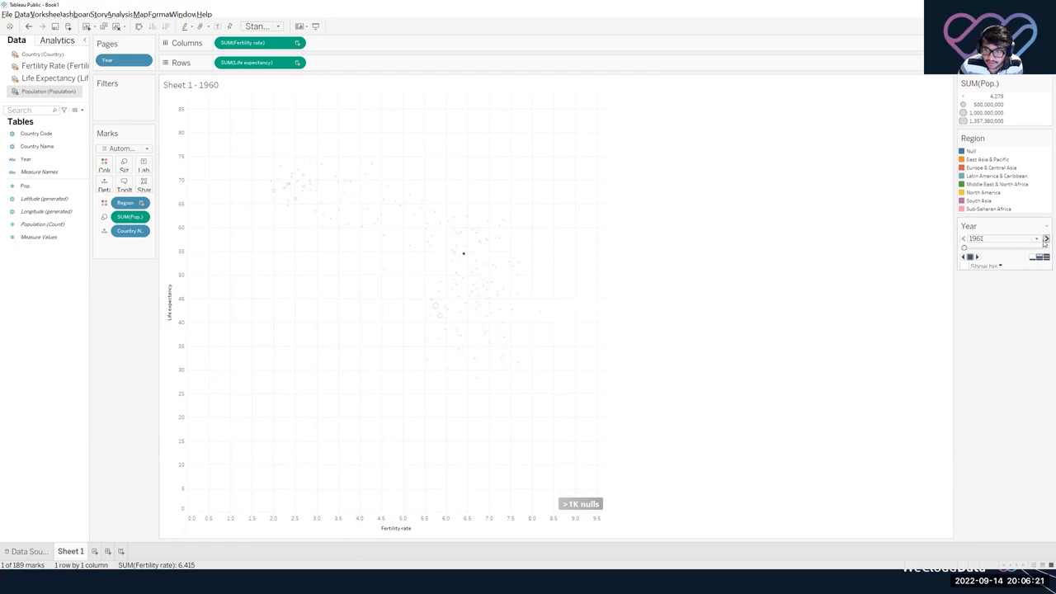
mouse_move(464, 253)
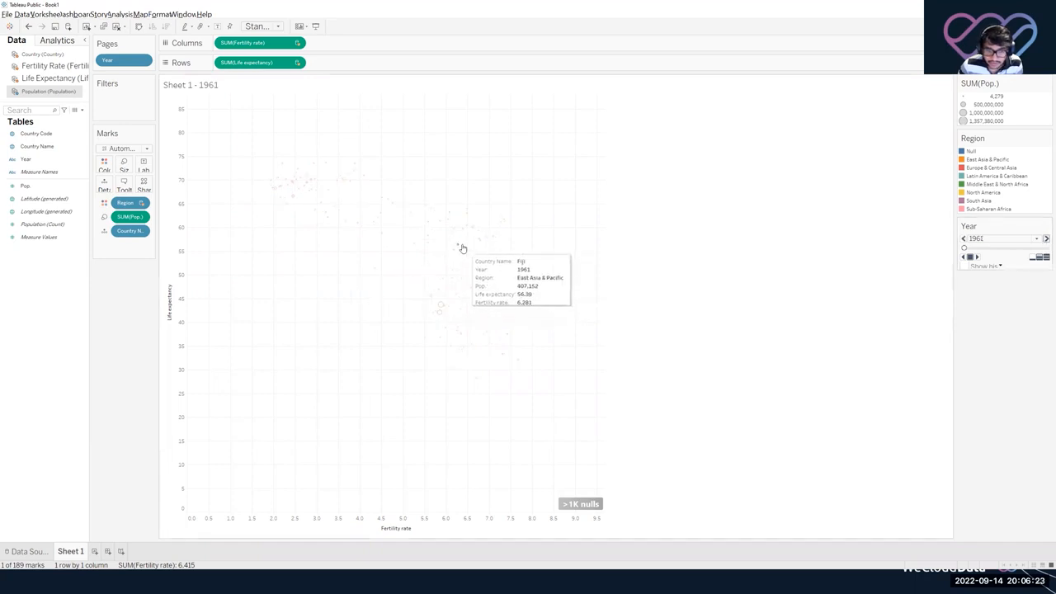
click(466, 252)
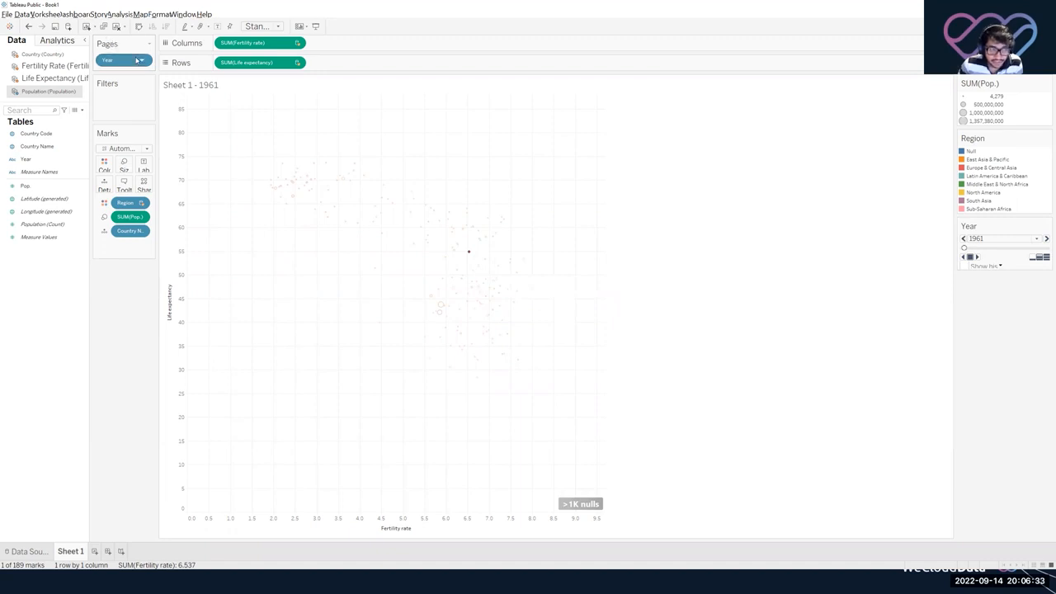
click(607, 196)
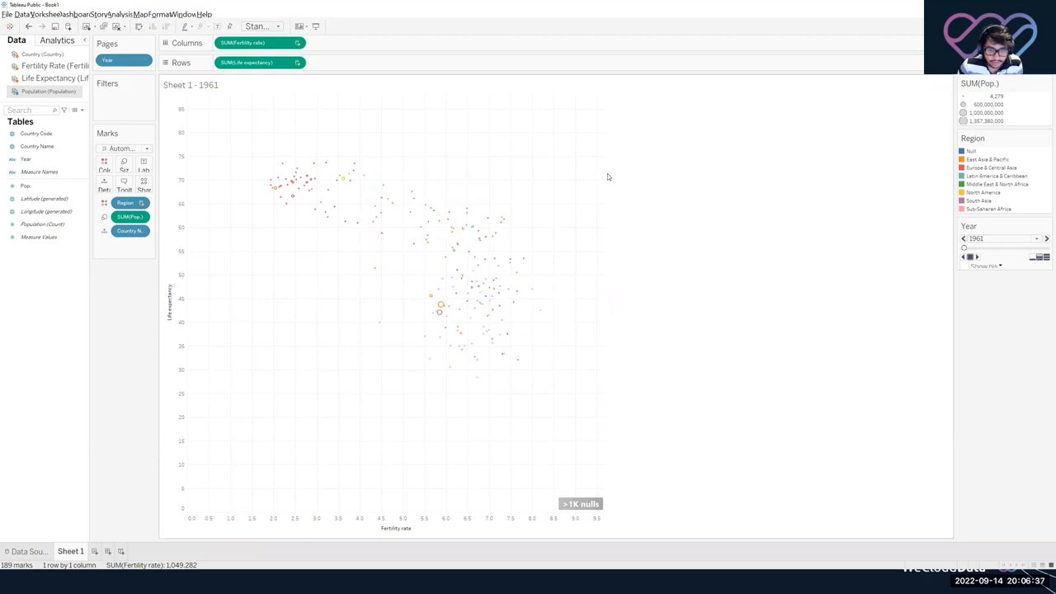
Widen the scatter plot to fill the worksheet area and inspect the Europe & Central Asia marks' details.
drag(606, 174, 951, 214)
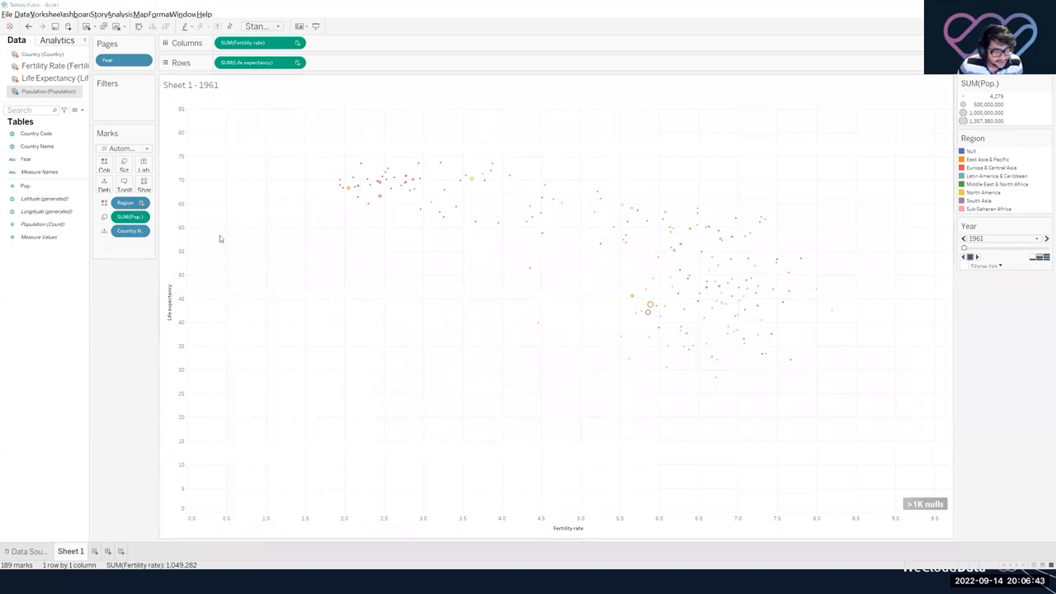
mouse_move(422, 180)
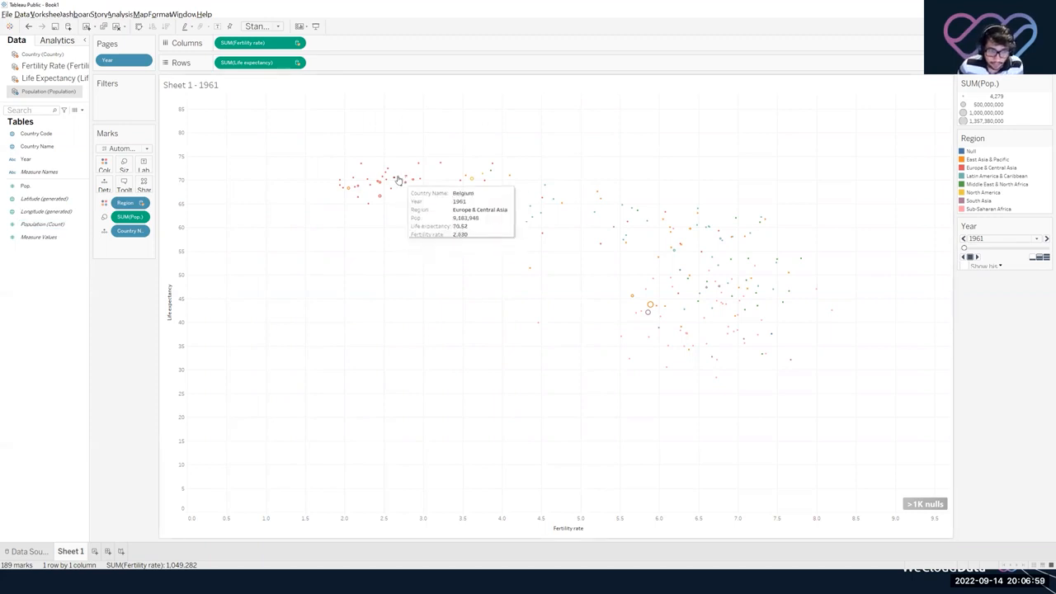
mouse_move(383, 203)
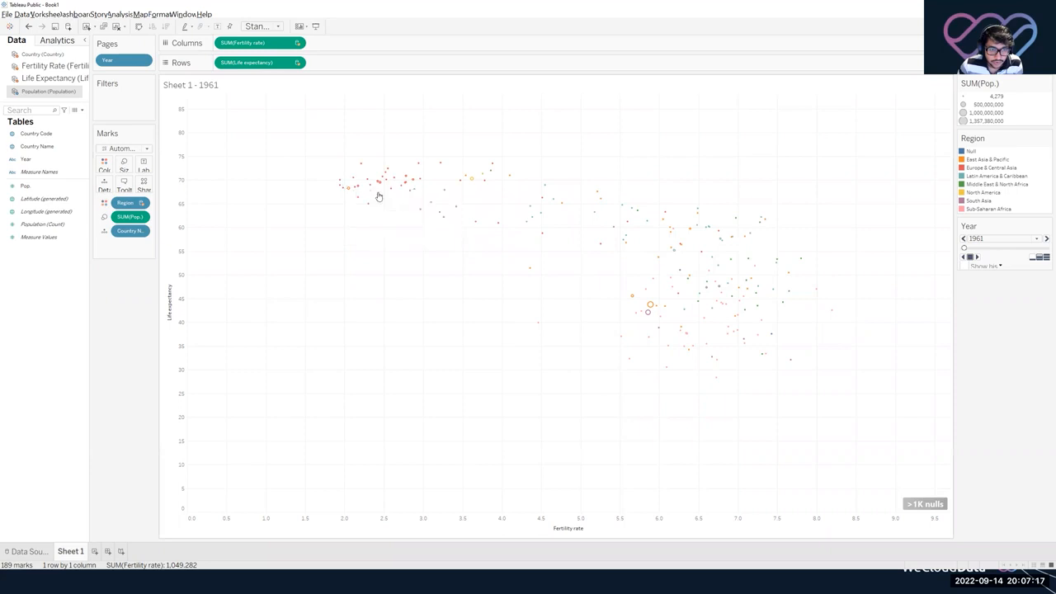
Enlarge all marks in the scatter plot to about four-fifths of the Size range.
click(124, 163)
drag(138, 184, 177, 188)
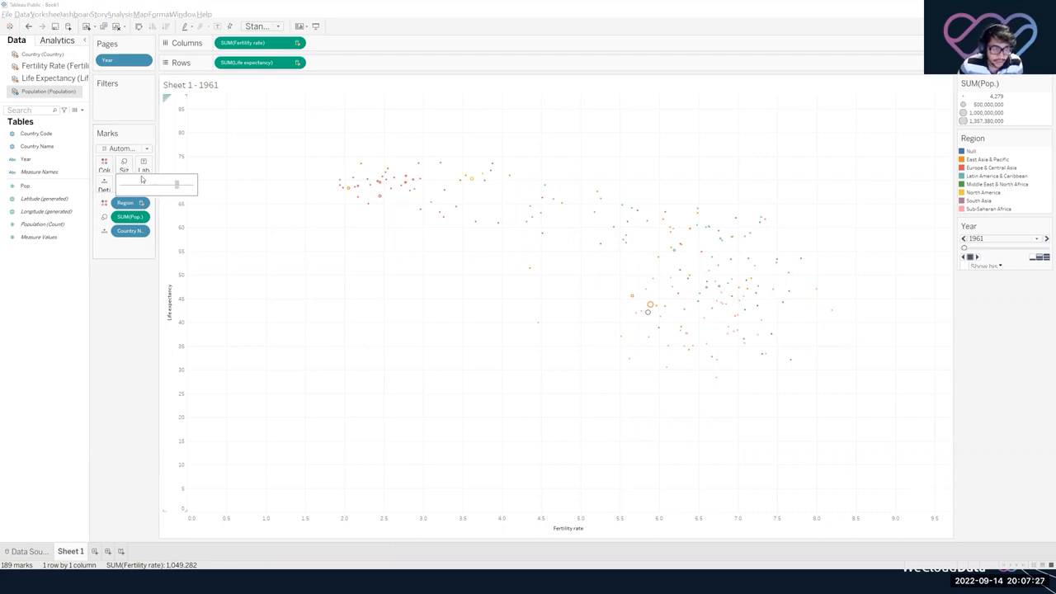
drag(176, 184, 180, 185)
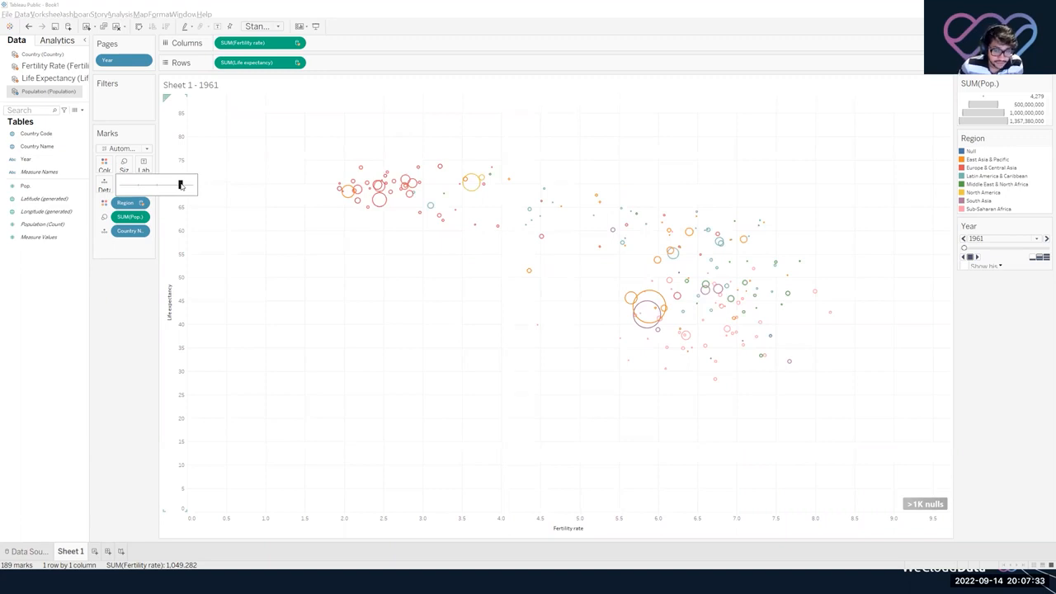
click(248, 166)
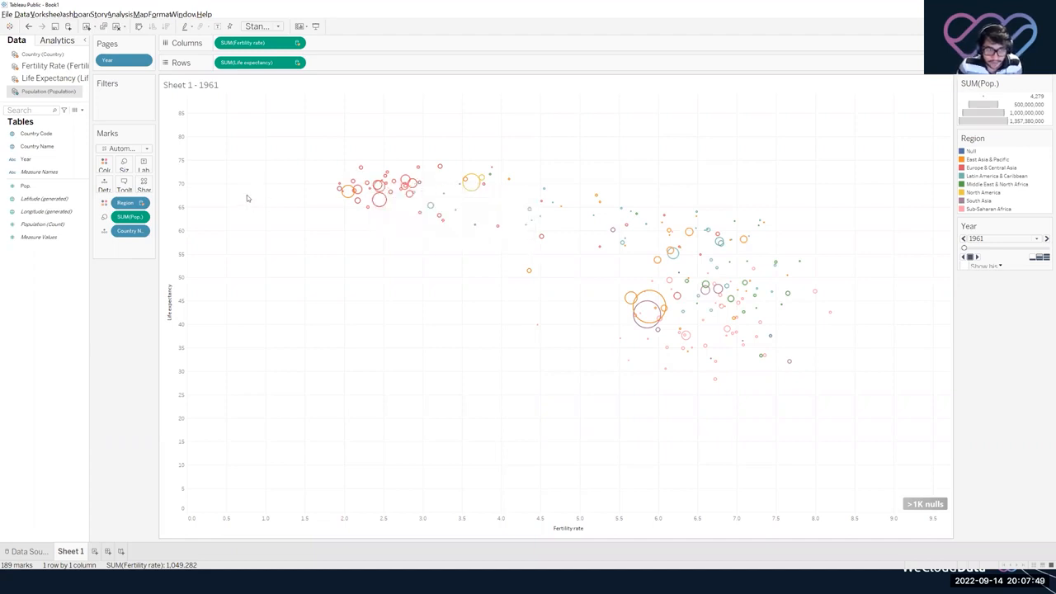
Review the mark size setting and inspect the details of the United States mark.
click(123, 165)
mouse_move(382, 207)
mouse_move(472, 195)
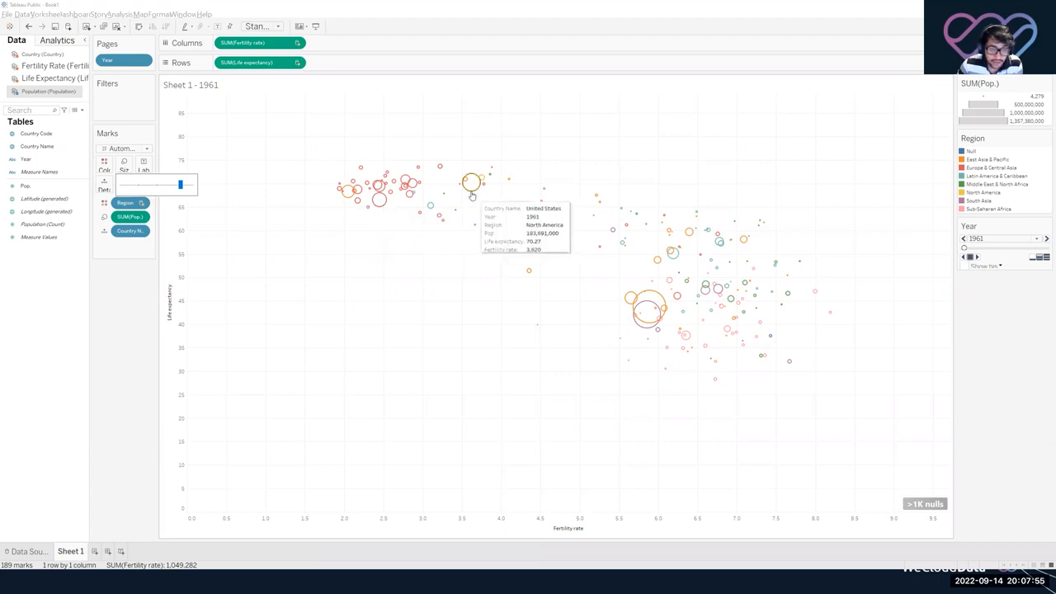
mouse_move(511, 184)
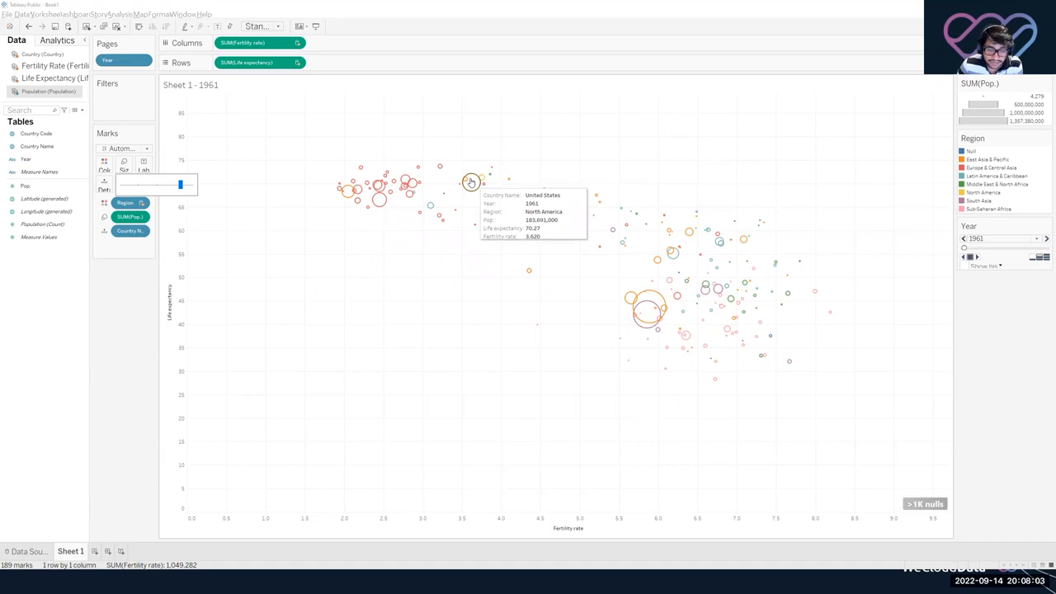
click(405, 143)
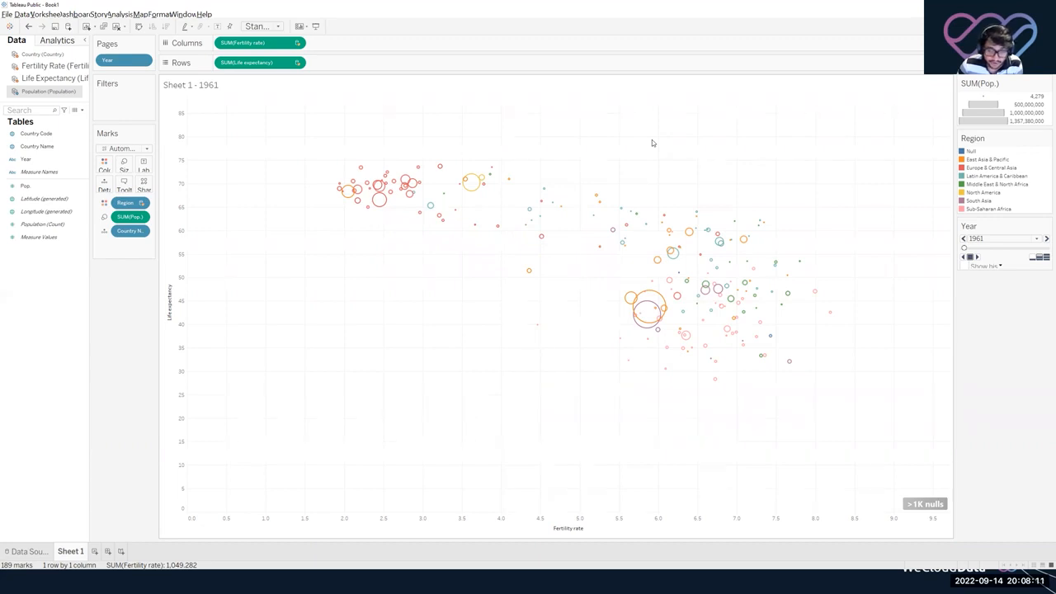
Review the sample legend in the Pop. size settings and set the sizes to vary by range.
click(1044, 85)
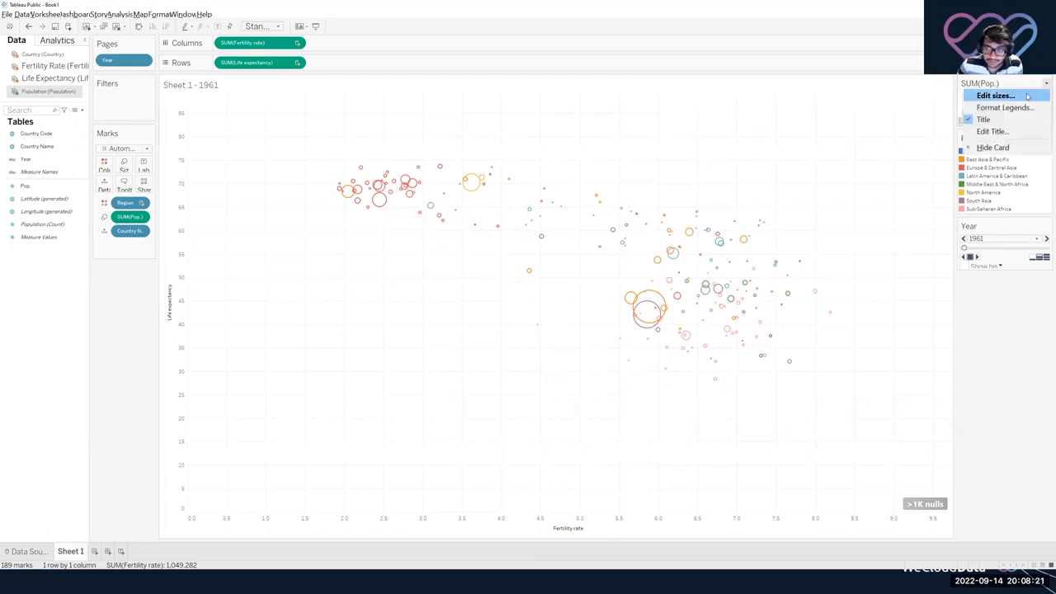
click(1027, 96)
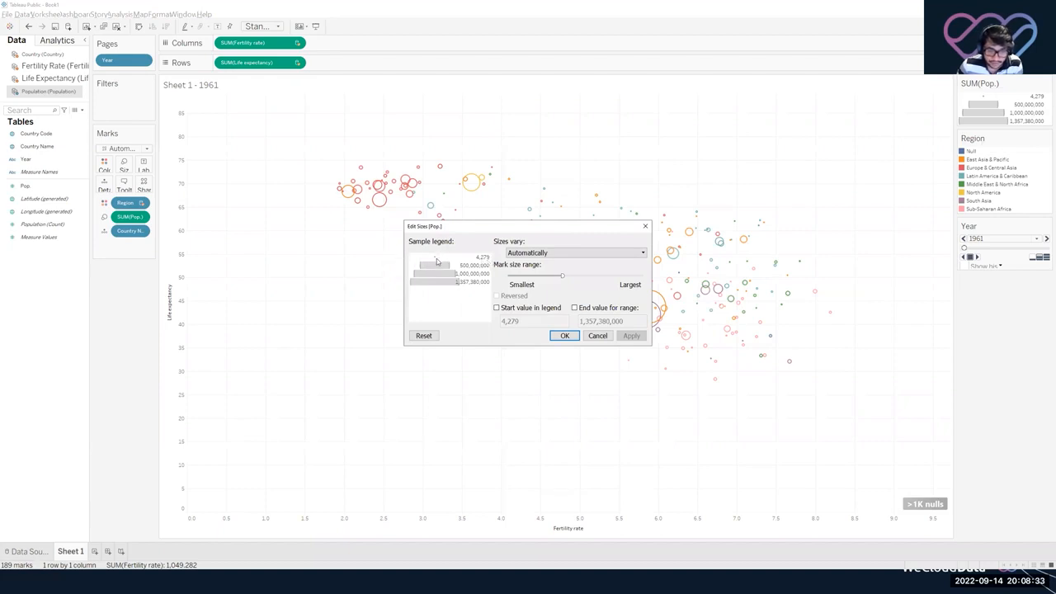
click(469, 267)
click(483, 258)
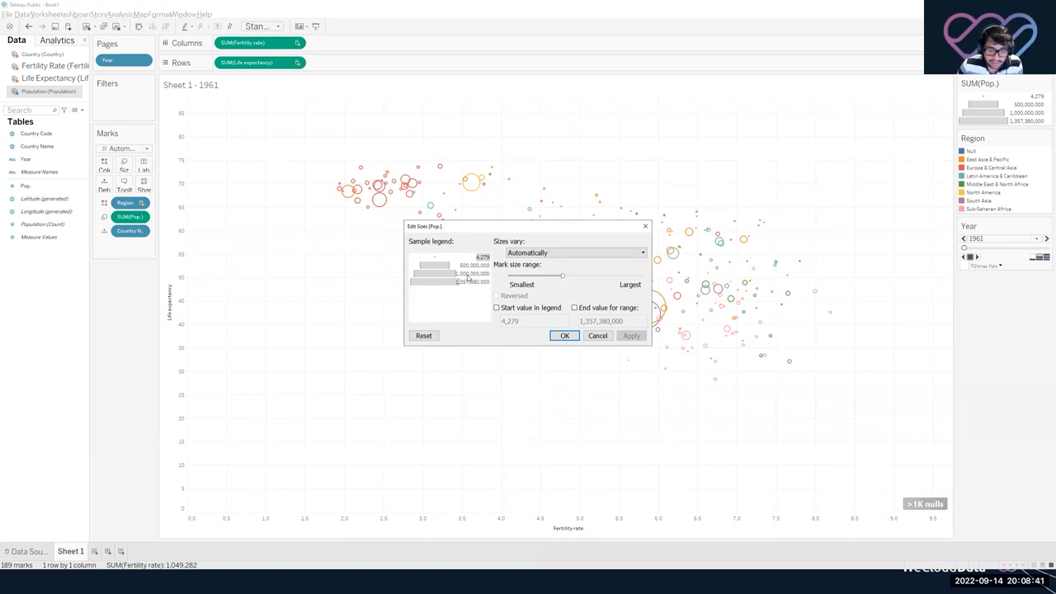
click(472, 267)
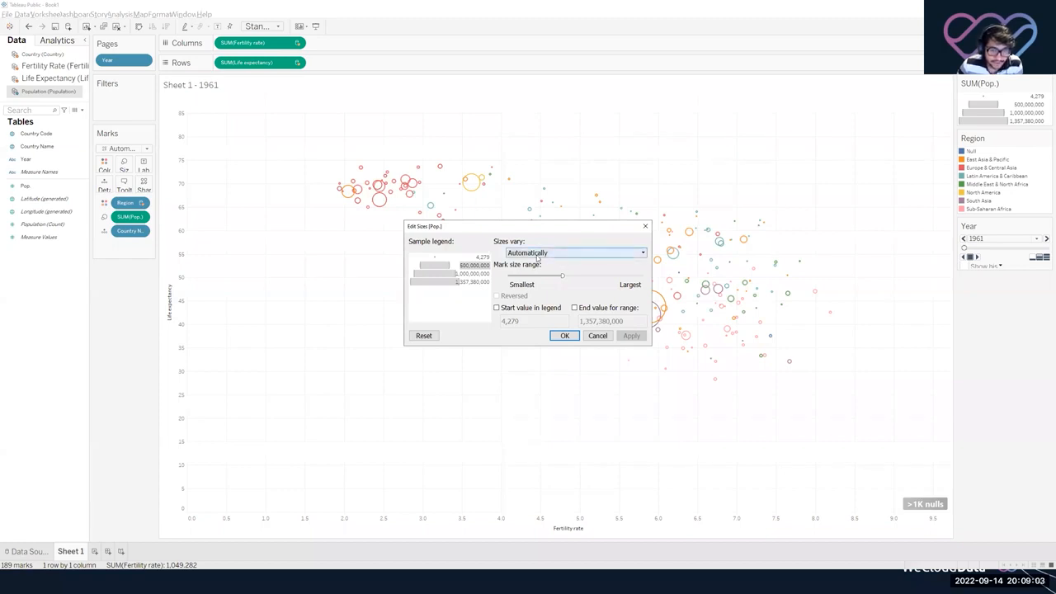
click(537, 256)
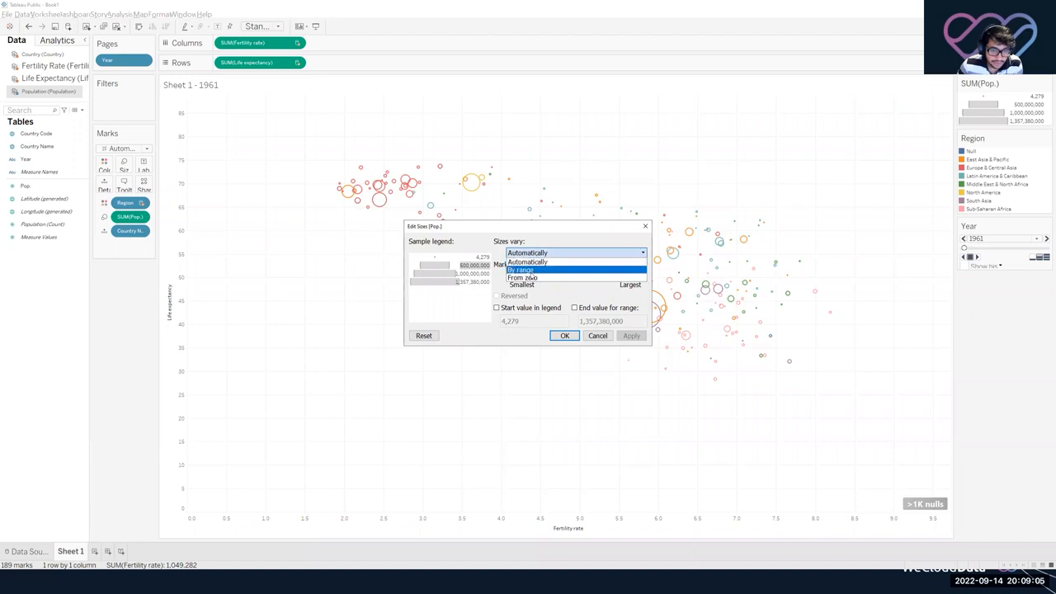
click(531, 271)
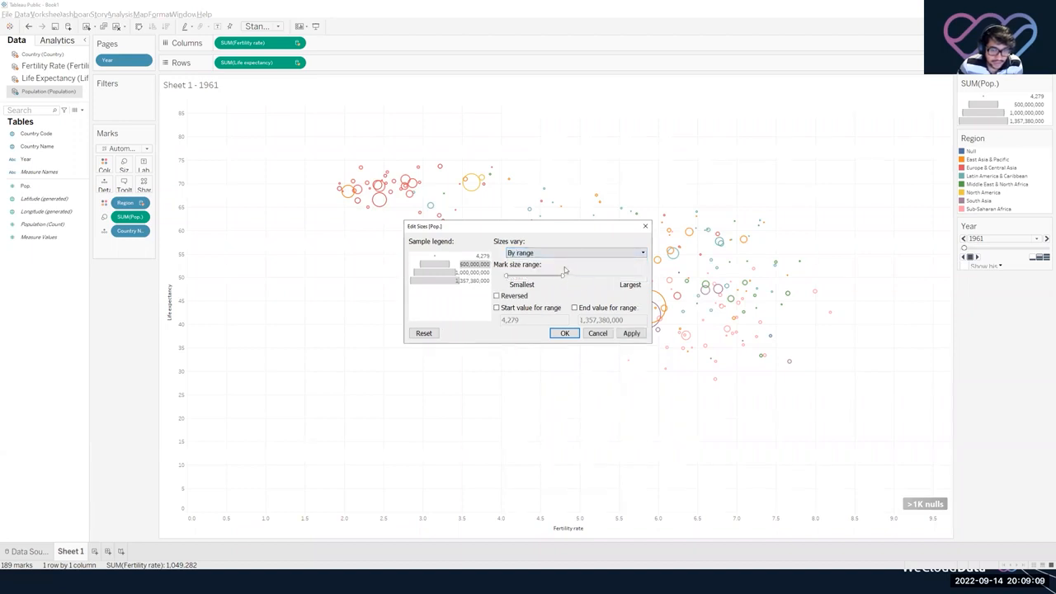
Extend the upper end of the Pop. mark size range to about two-thirds of the scale and apply it.
drag(564, 275, 595, 274)
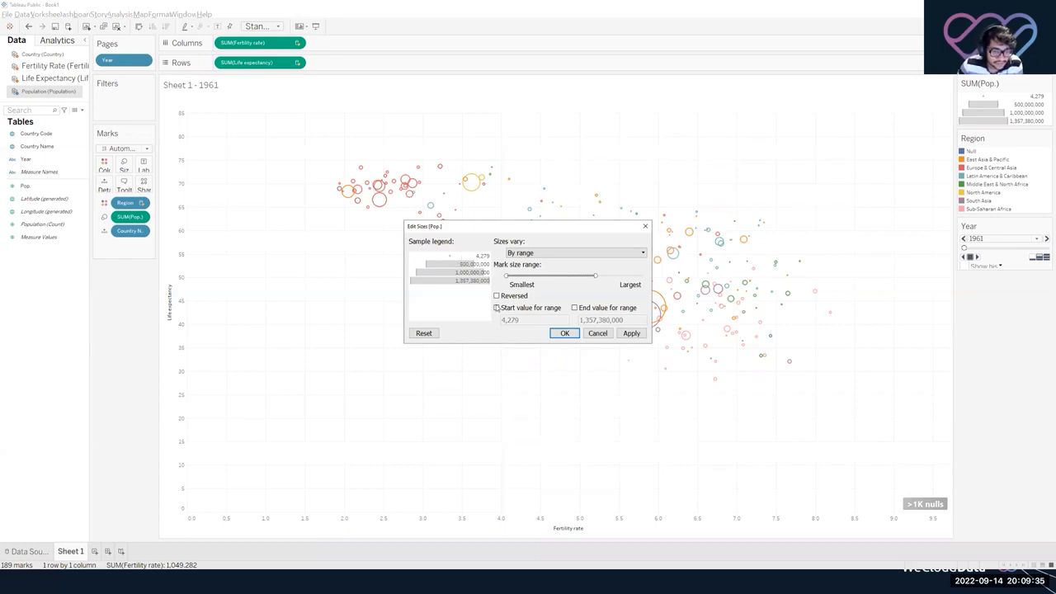
mouse_move(595, 276)
mouse_down()
mouse_move(634, 281)
mouse_move(612, 284)
mouse_up()
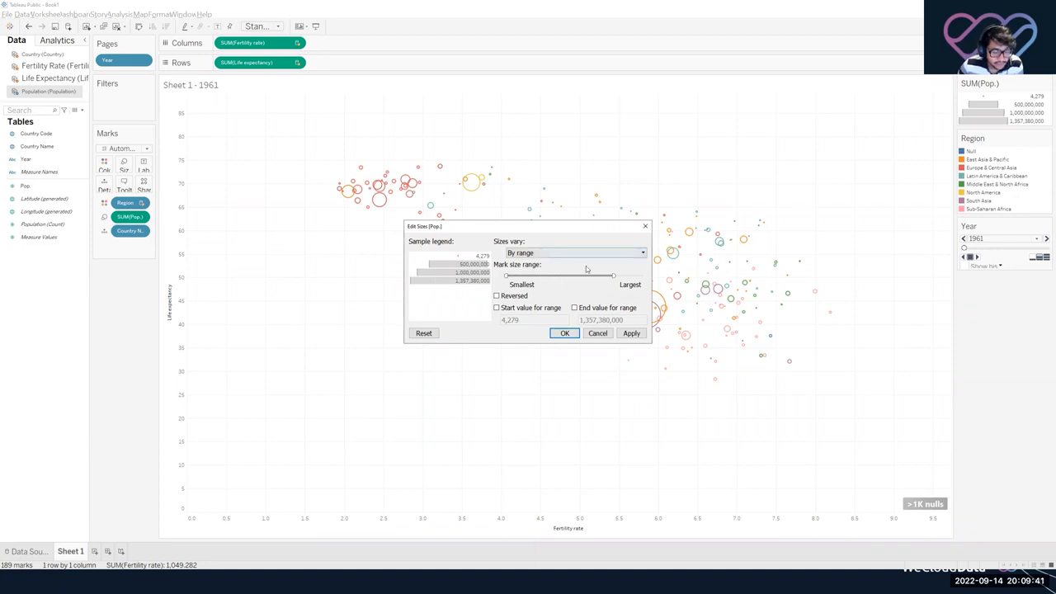
drag(613, 276, 594, 275)
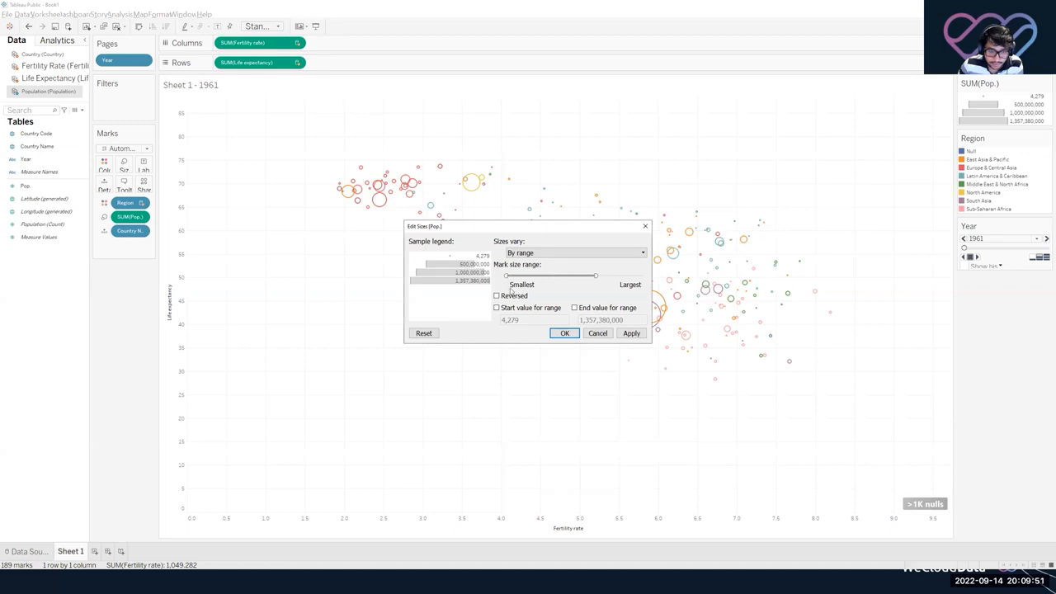
click(637, 336)
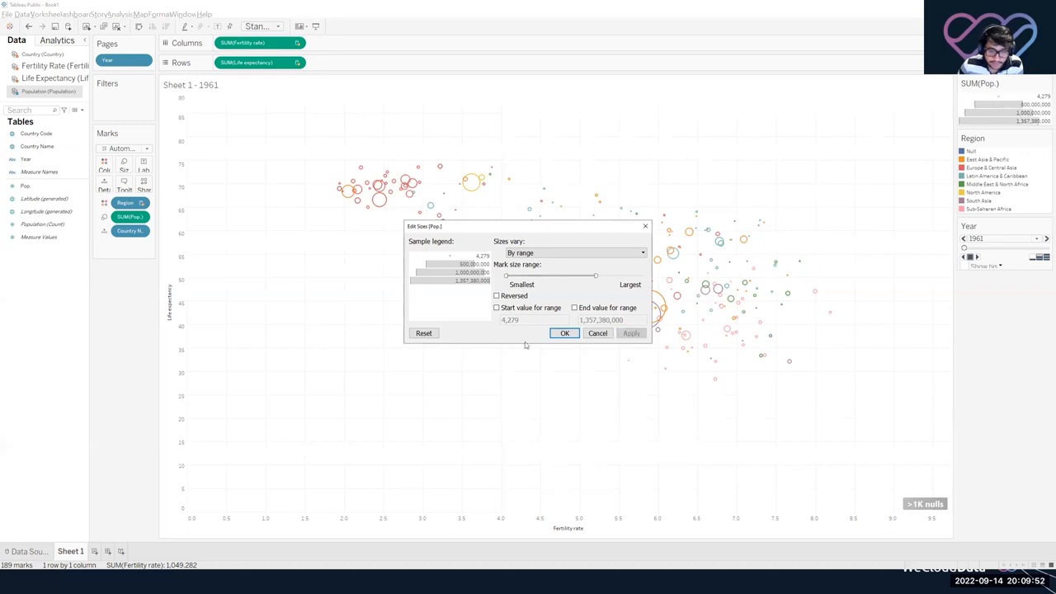
click(565, 333)
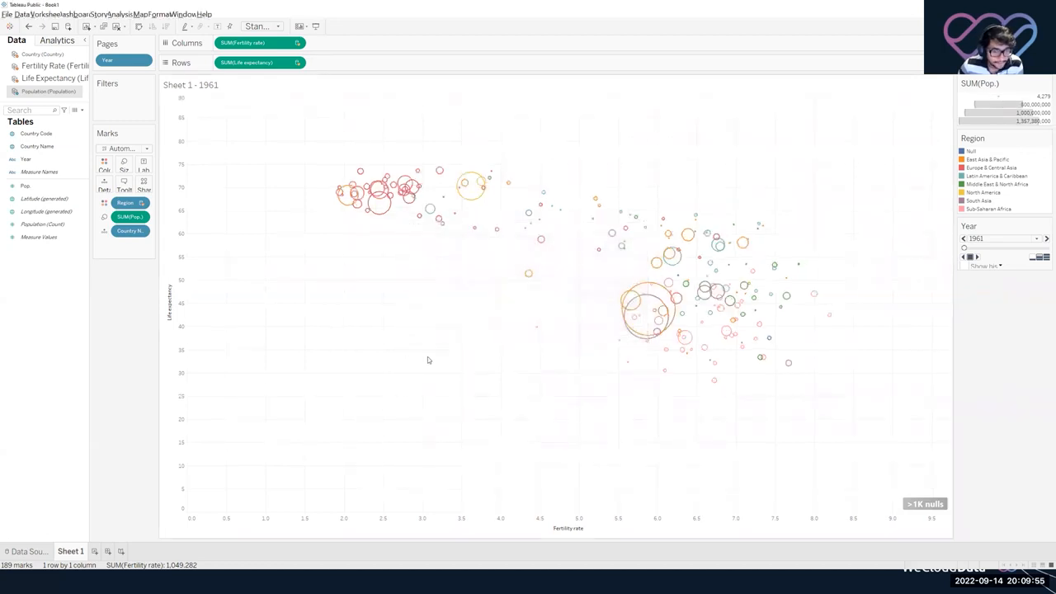
Check North America in the Region legend and inspect the United States and China marks' details.
mouse_move(468, 208)
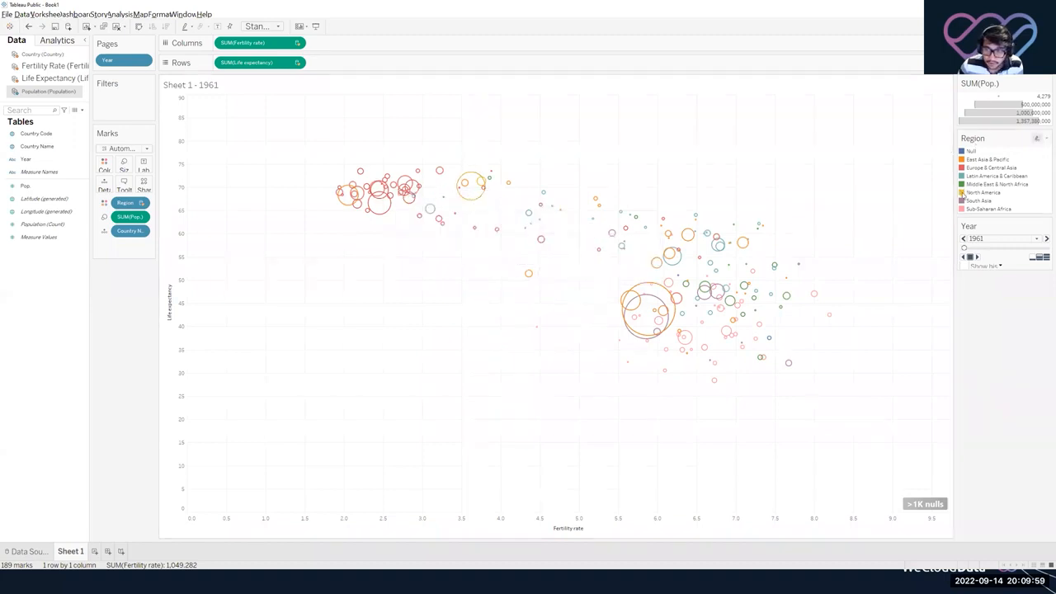
click(982, 192)
mouse_move(490, 181)
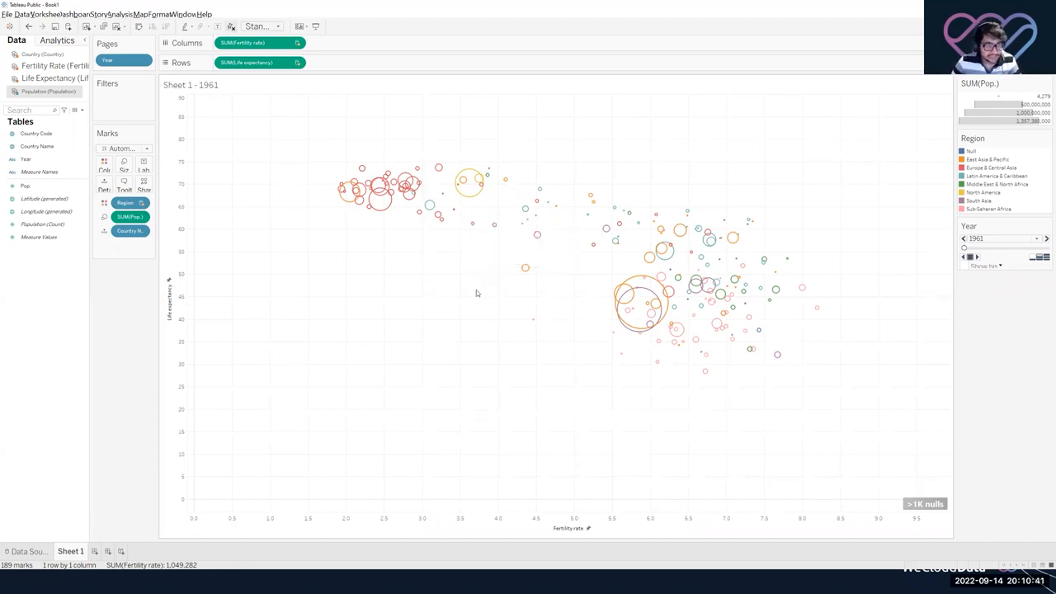
mouse_move(473, 183)
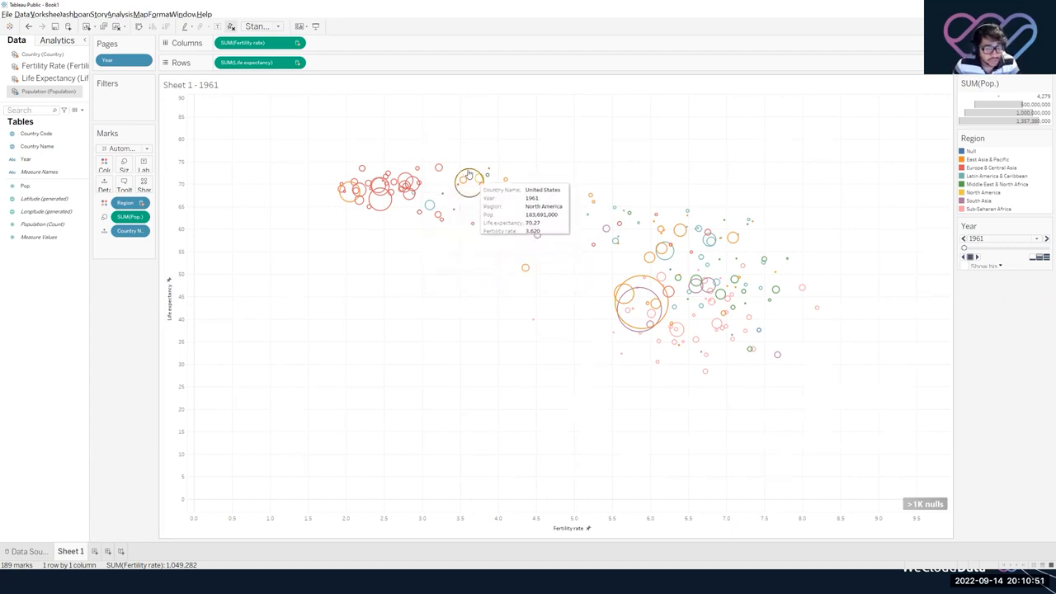
mouse_move(665, 309)
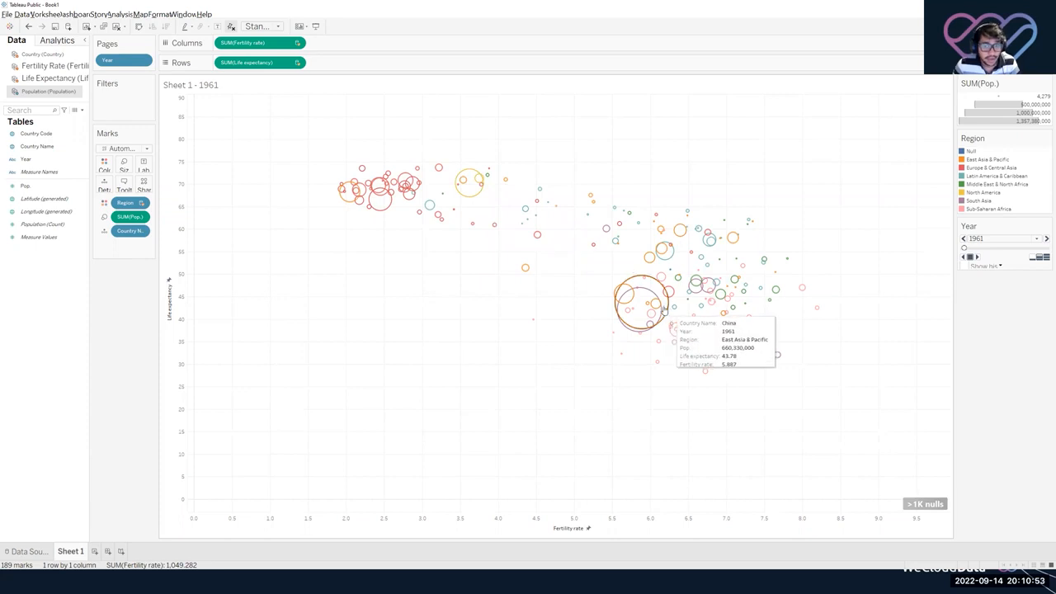
mouse_move(721, 294)
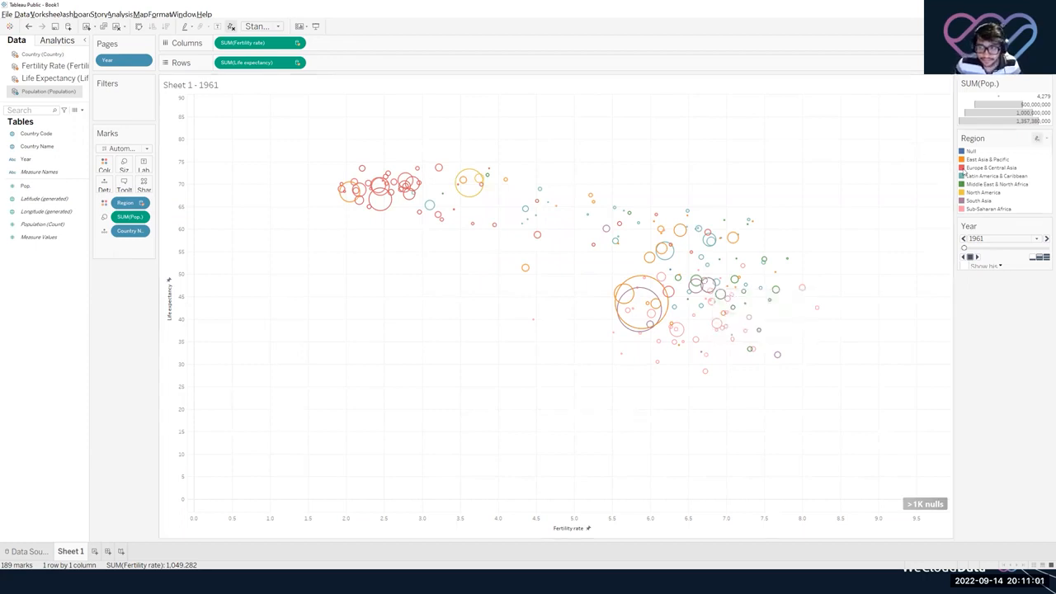
Highlight Europe & Central Asia in the Region legend, compare its marks with the other regions, and clear the highlight.
click(964, 168)
mouse_move(707, 268)
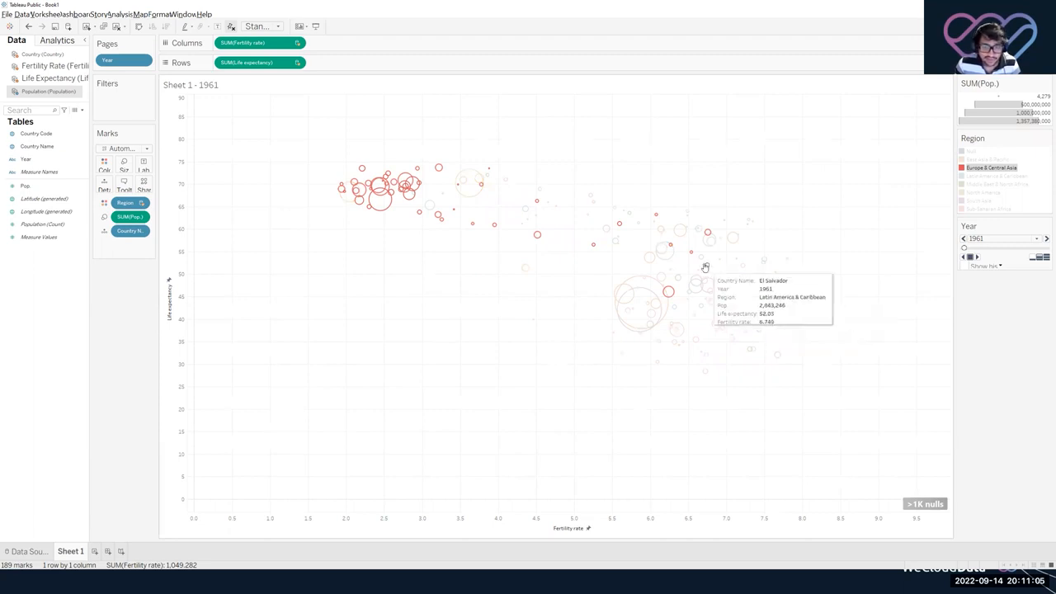
mouse_move(383, 209)
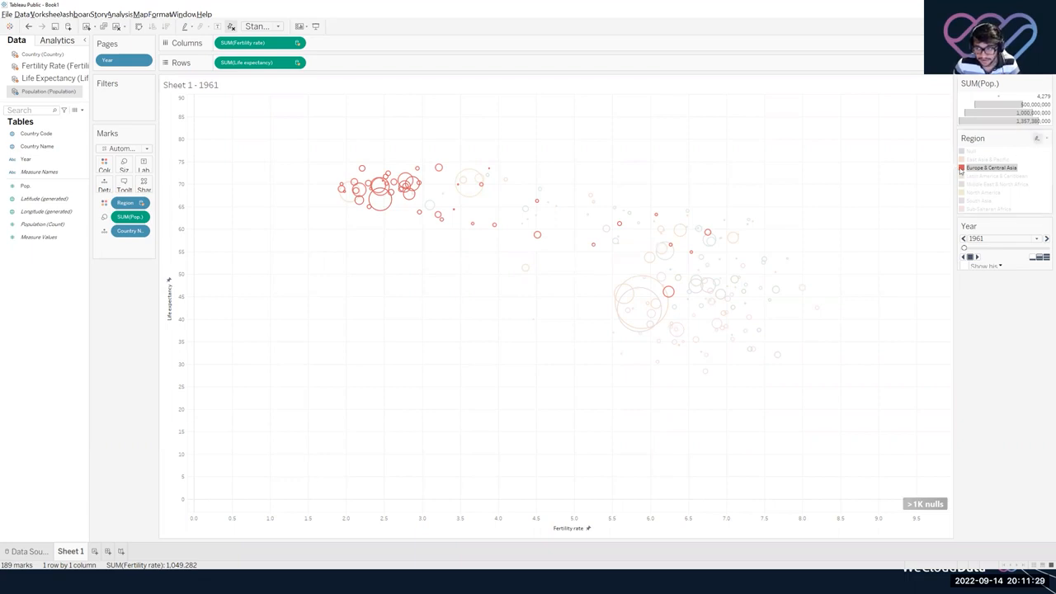
click(825, 277)
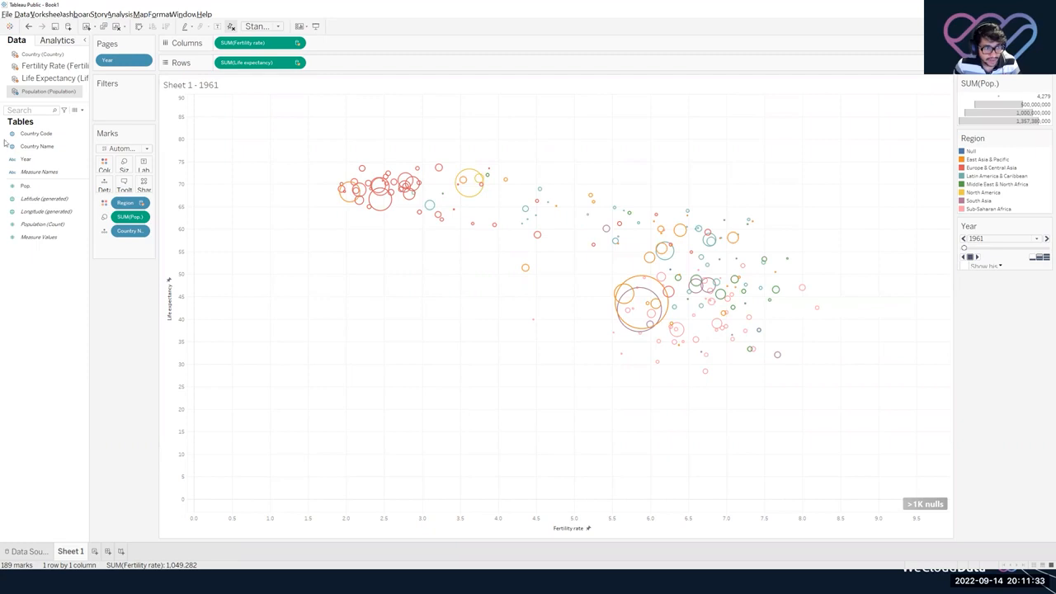
scroll(390, 219, down, 1)
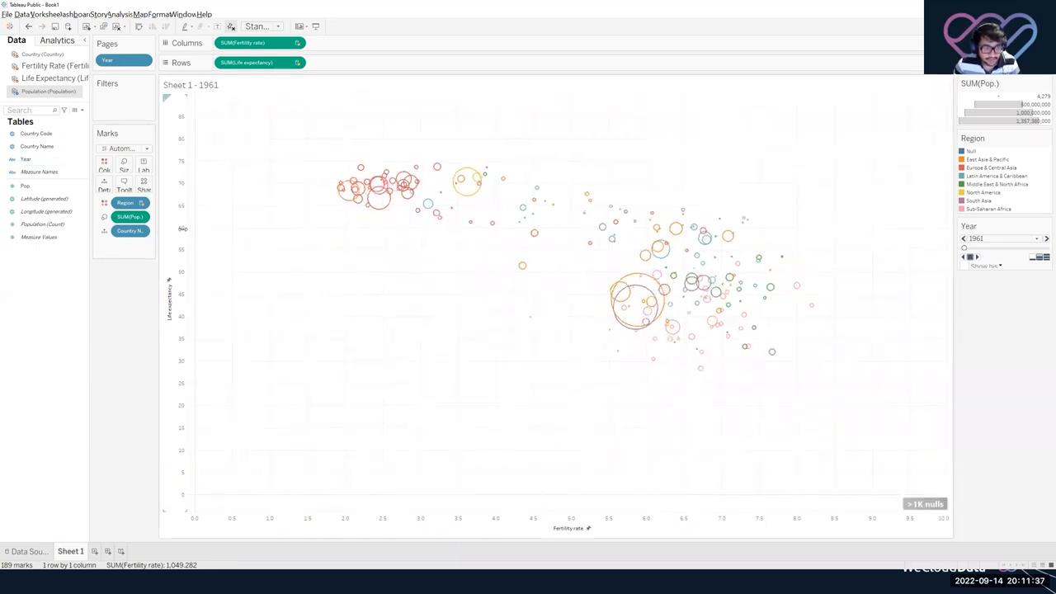
Set the Life expectancy axis to a fixed range from 0 to 100.
right_click(177, 144)
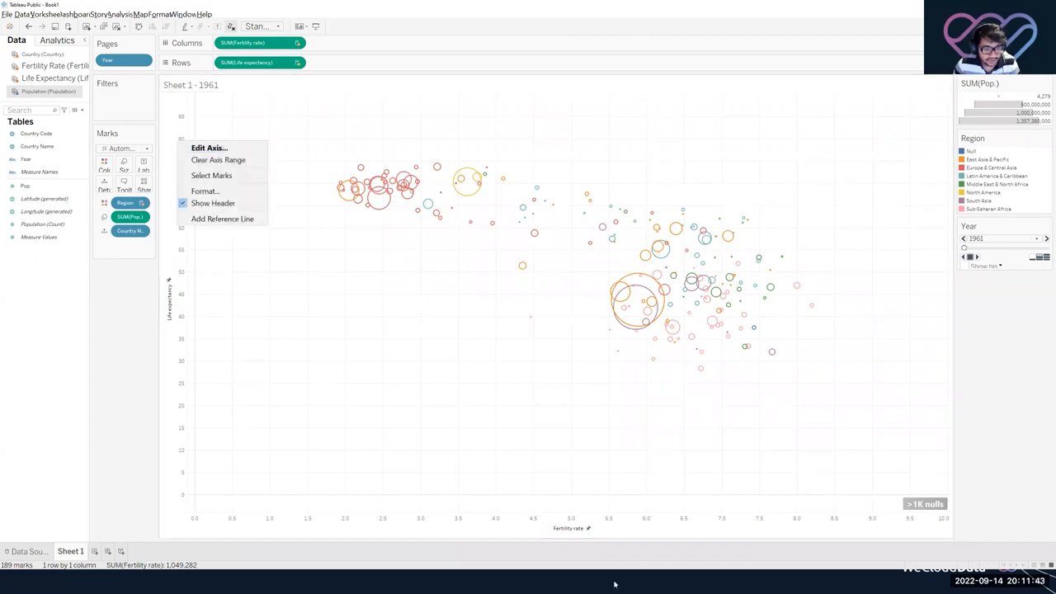
click(199, 148)
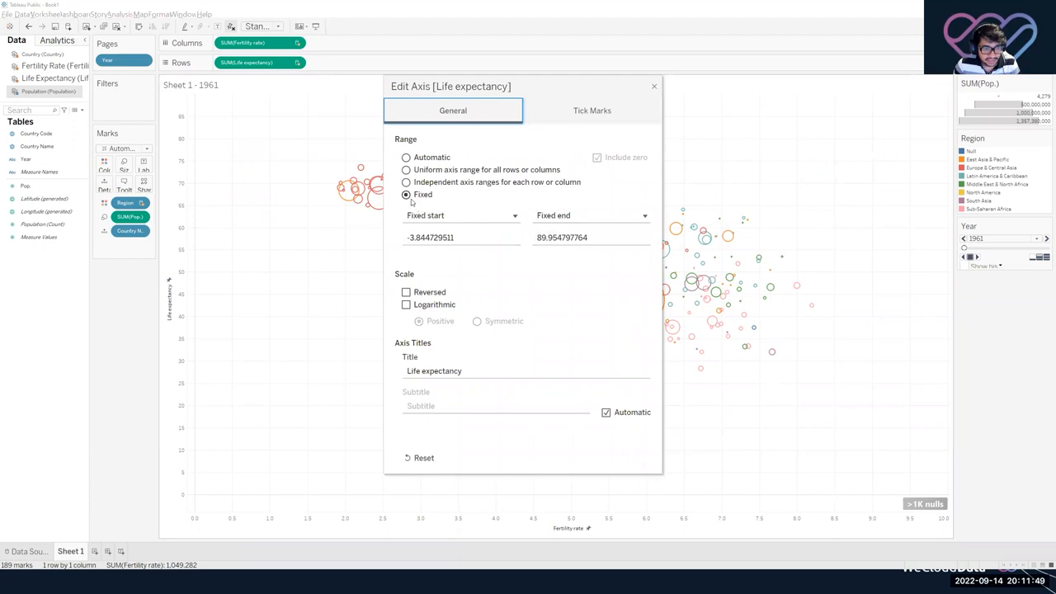
click(463, 238)
text(0)
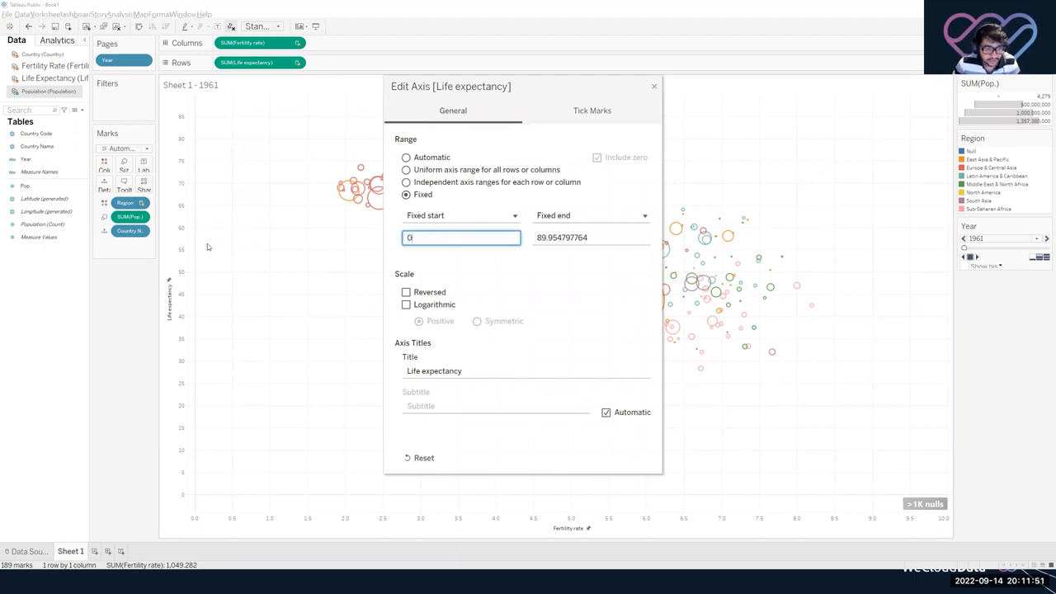
key(Tab)
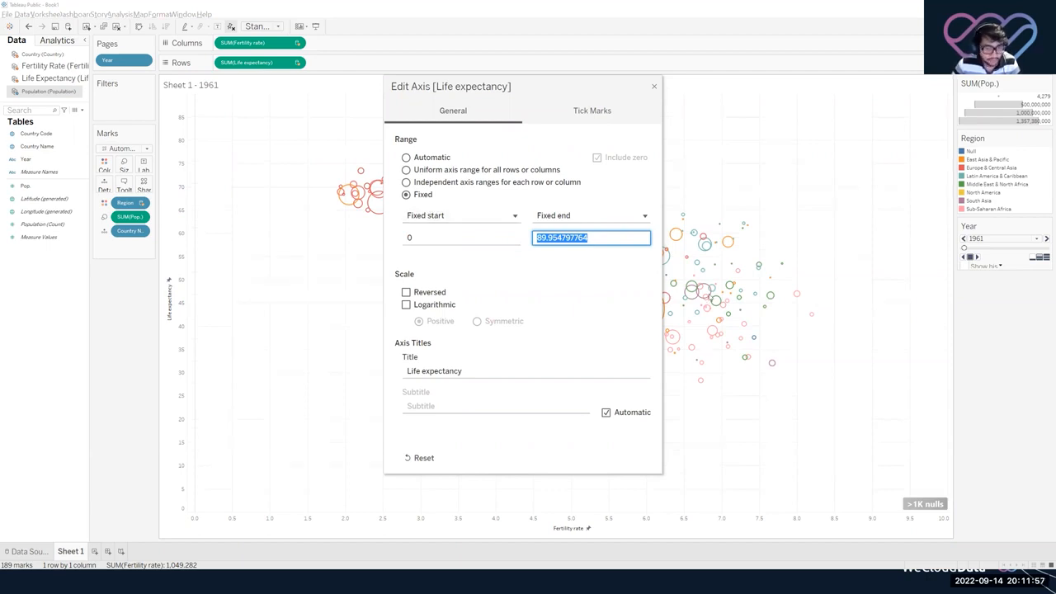
text(100)
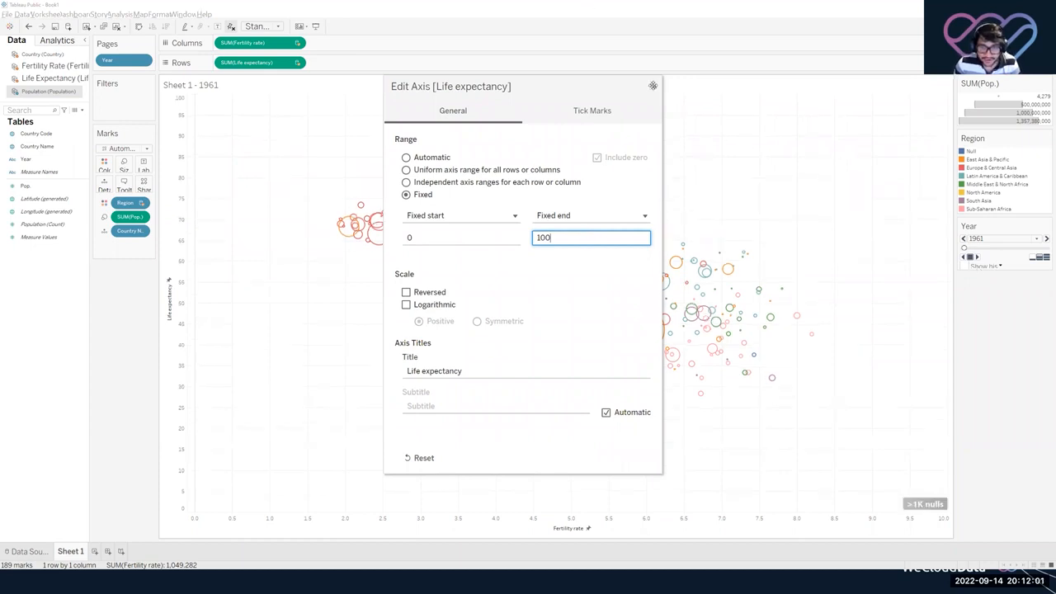
click(653, 86)
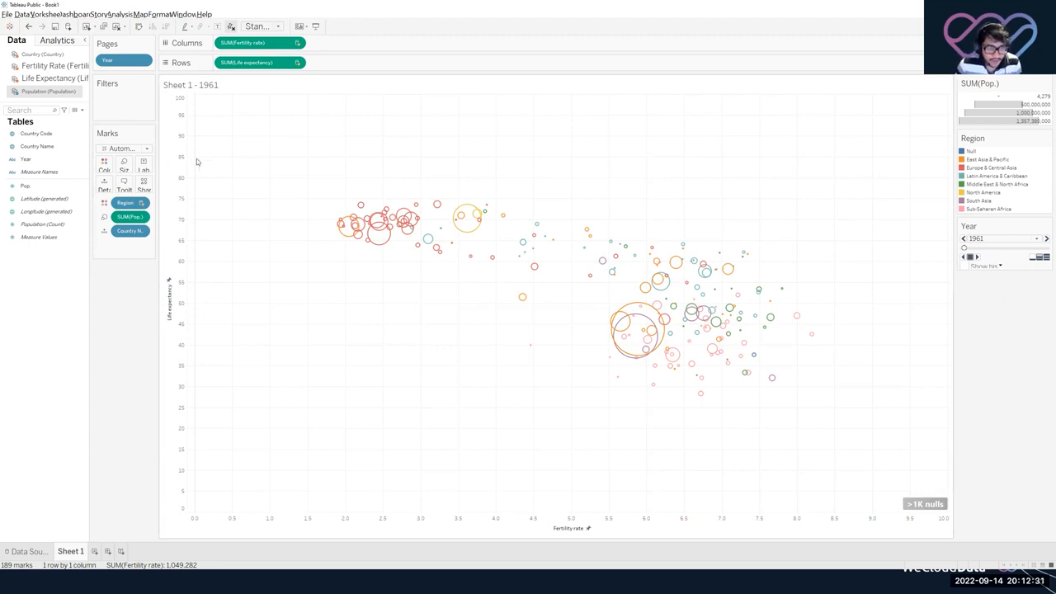
Switch to the web browser, search for "tableau public" and look over the Tableau Public Discover page.
mouse_move(659, 332)
mouse_move(716, 328)
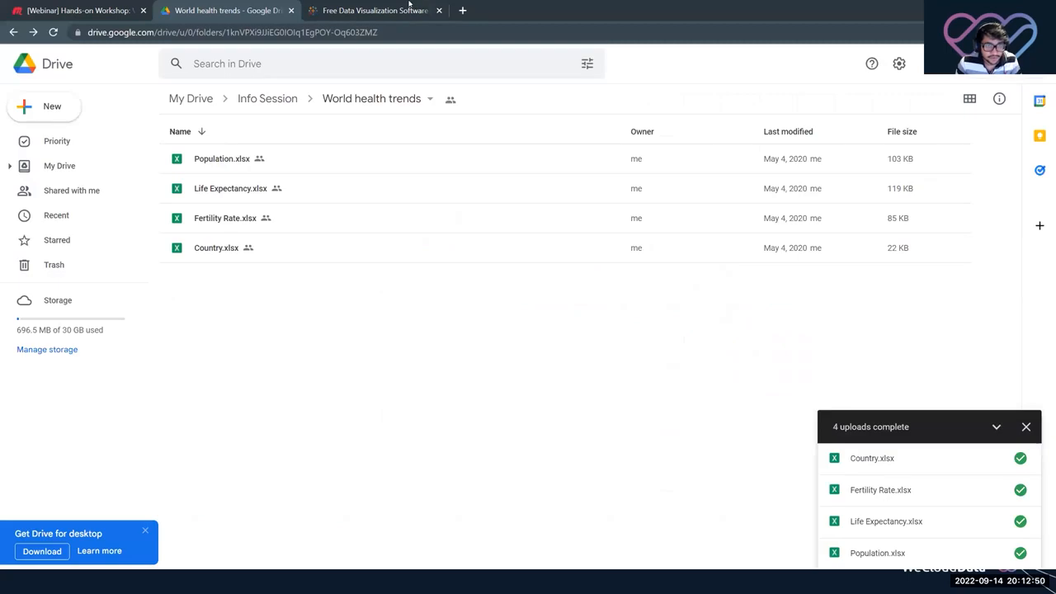
click(408, 4)
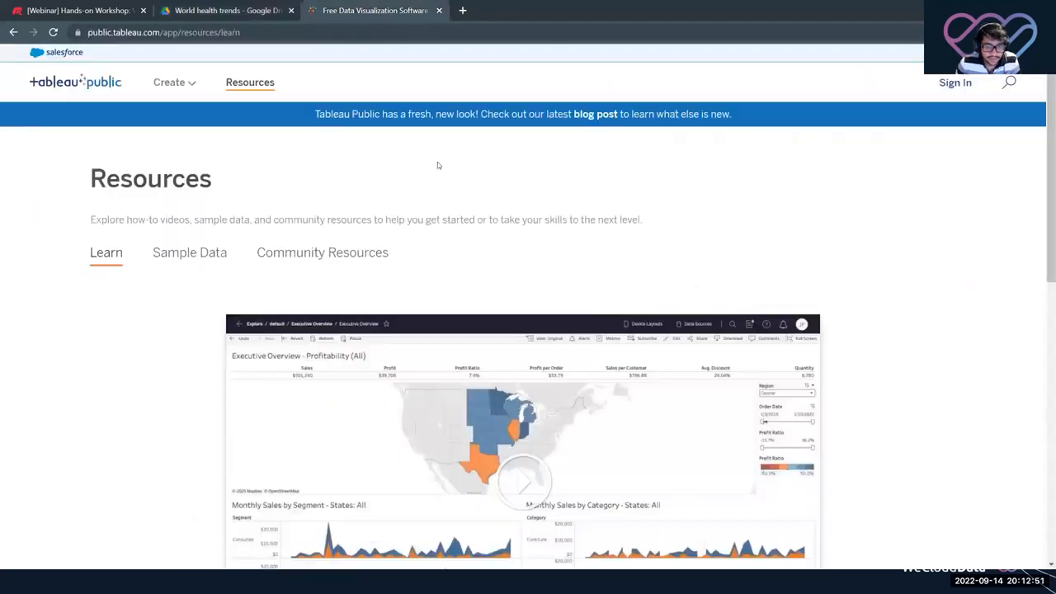
click(64, 76)
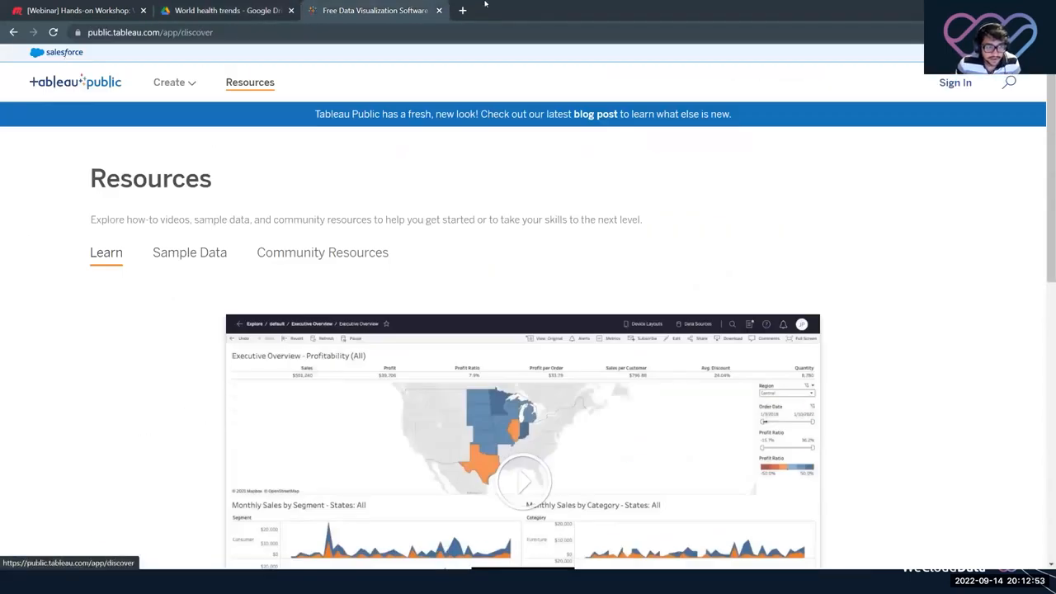
click(463, 10)
text(tableau public)
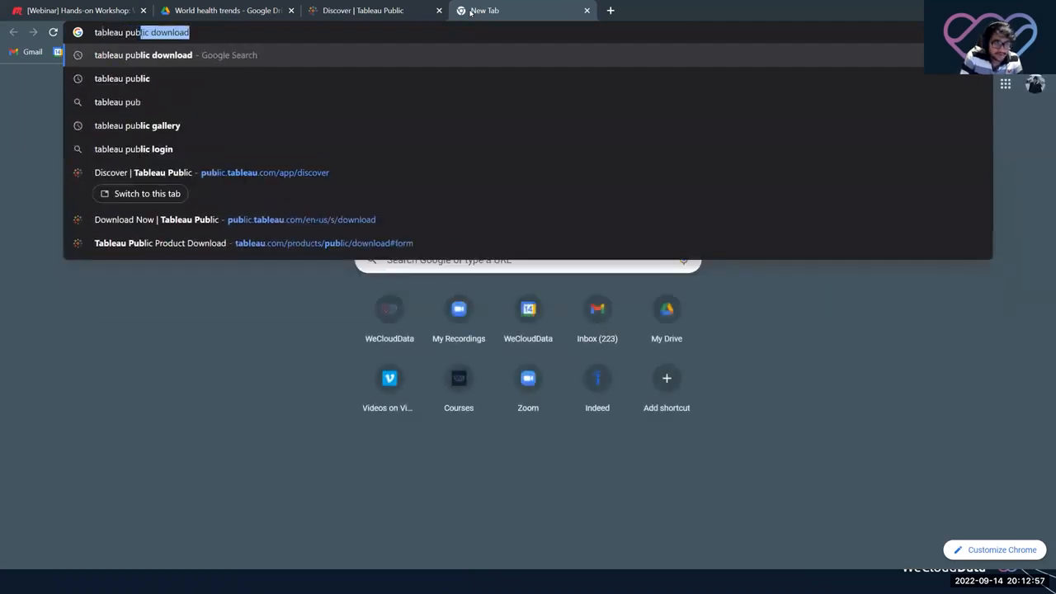
key(Return)
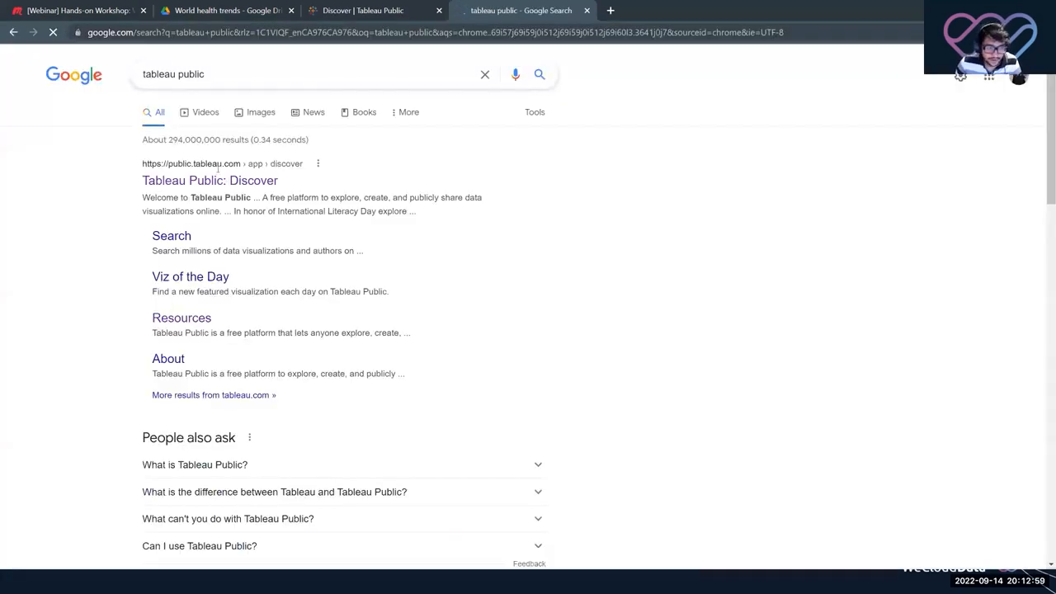
click(219, 180)
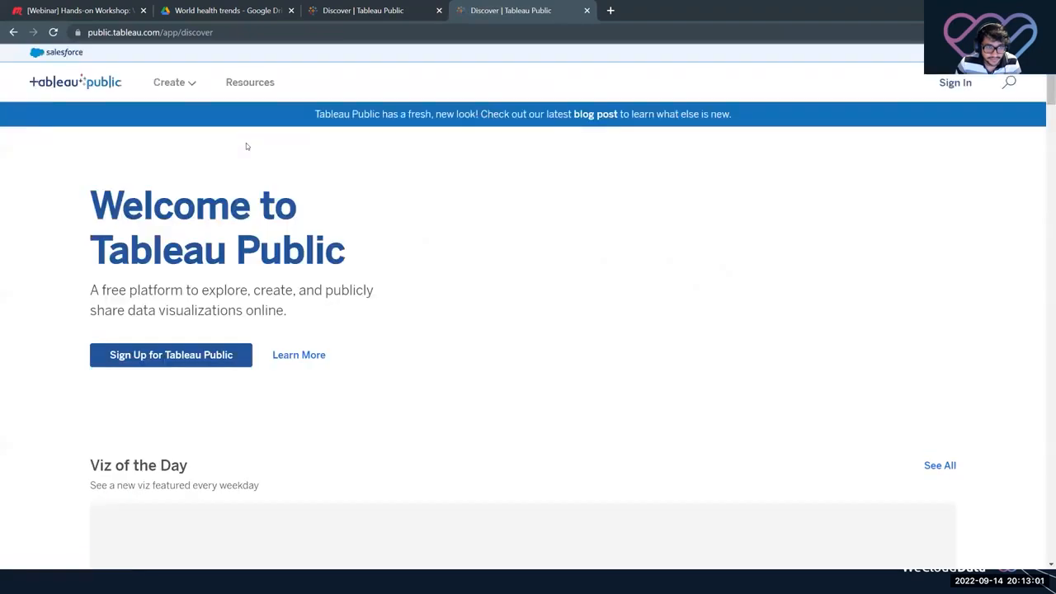
scroll(246, 146, down, 4)
scroll(280, 146, up, 4)
Search the web for "tableau public download" and review the product download page with its animated sample chart, closing it when done.
click(279, 35)
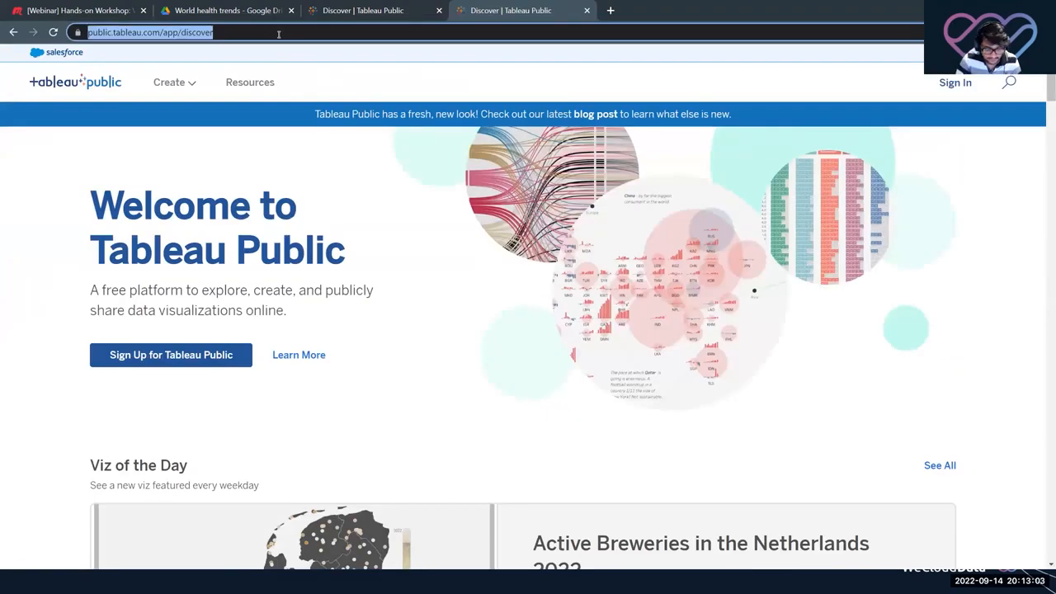
text(tableau public download)
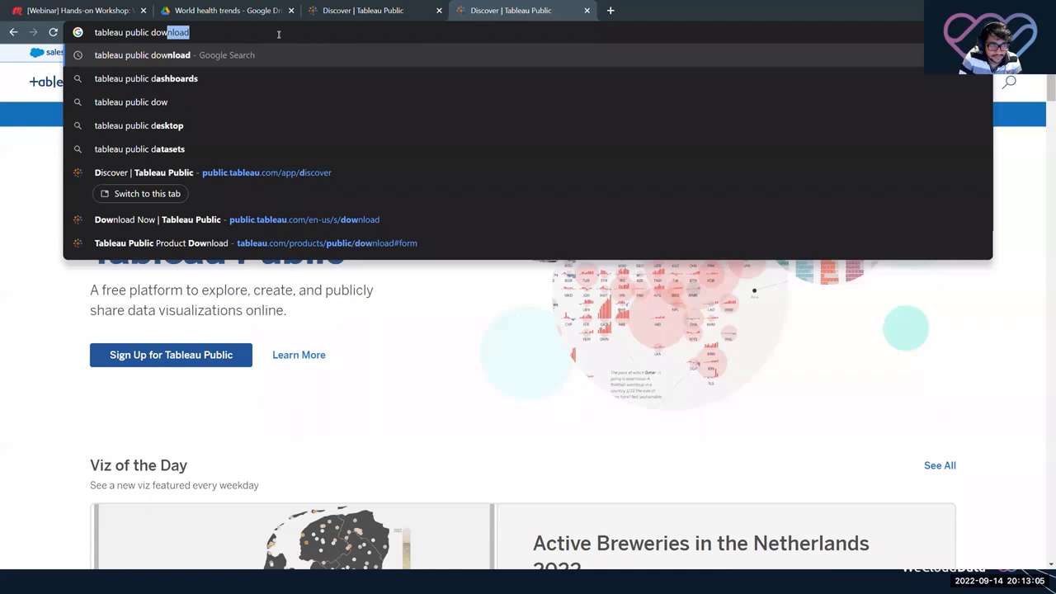
key(Return)
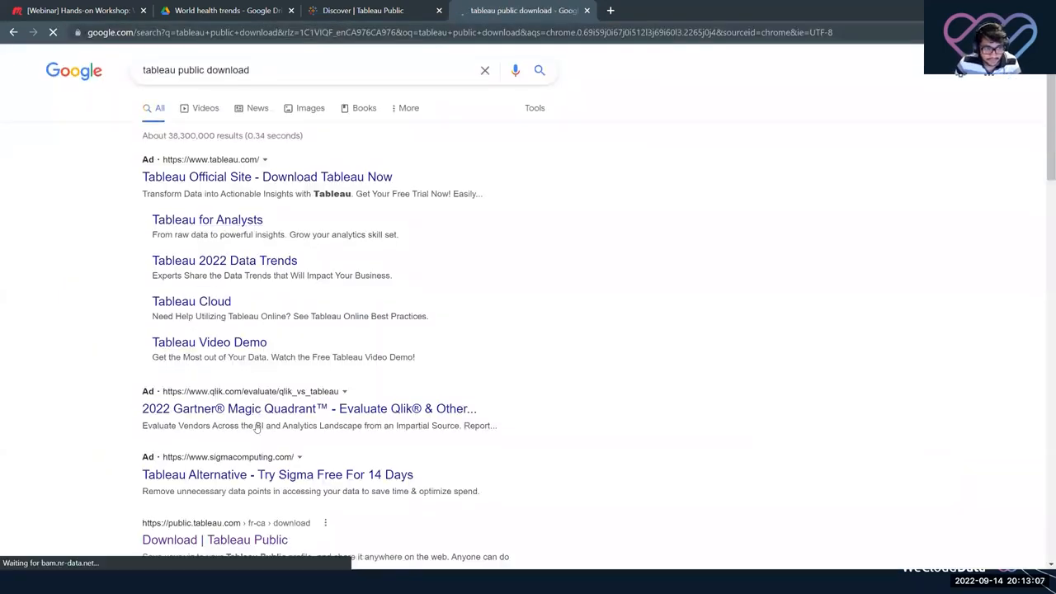
scroll(219, 234, down, 4)
click(219, 234)
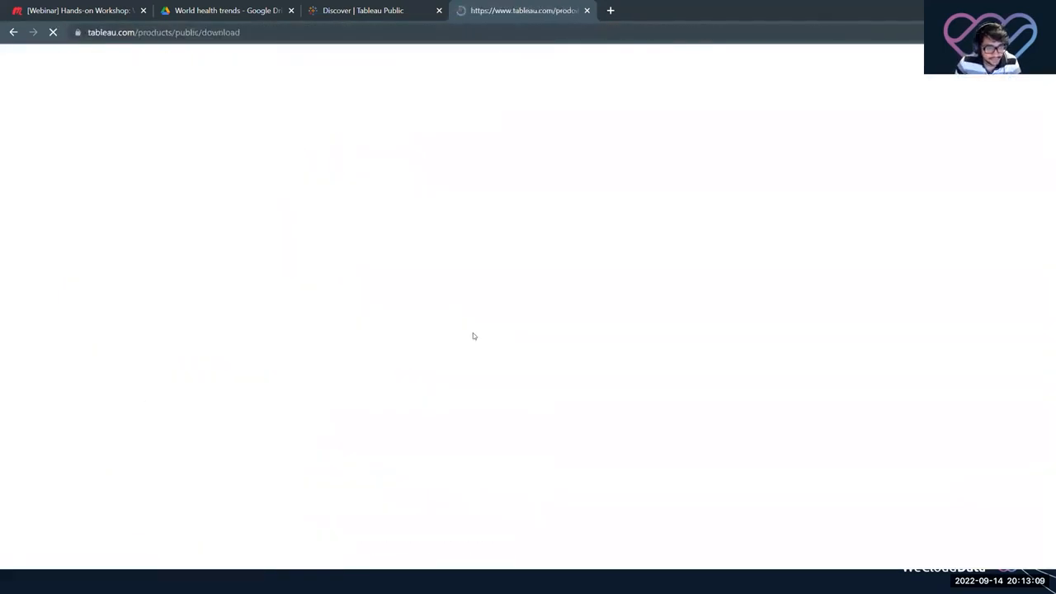
scroll(680, 337, down, 3)
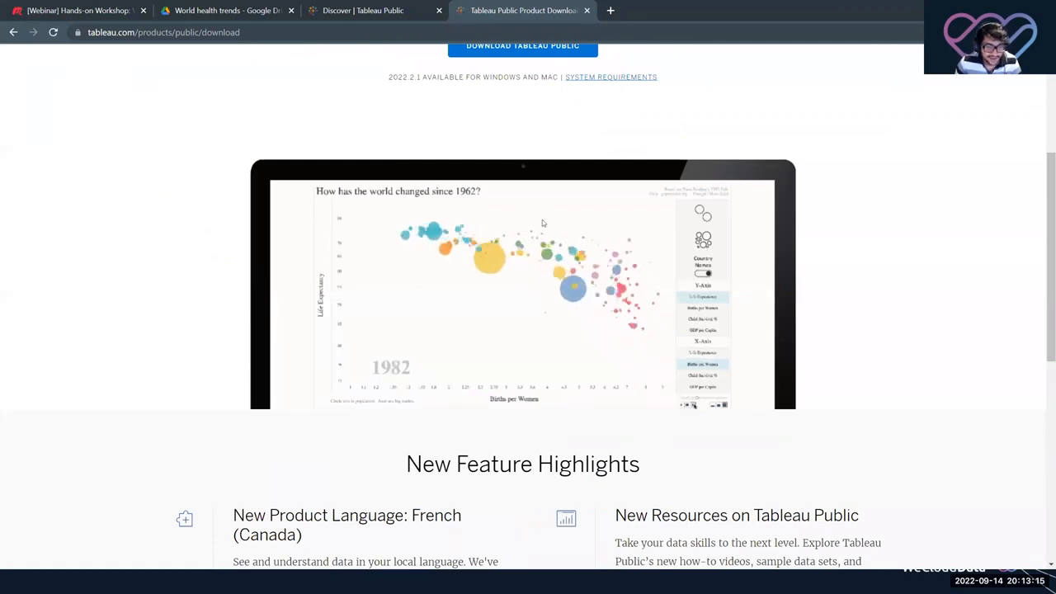
scroll(534, 218, up, 3)
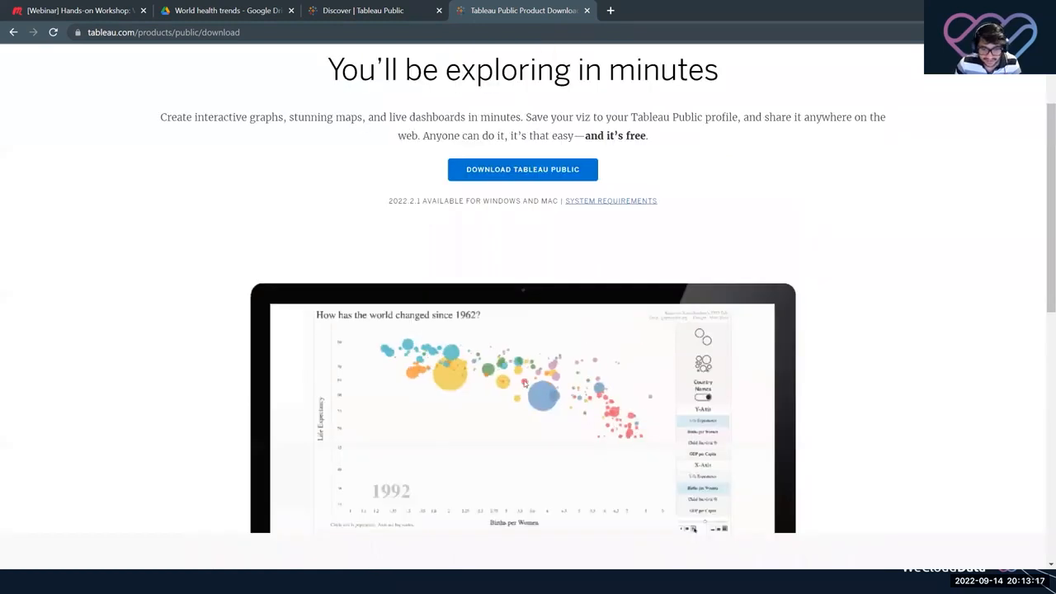
click(586, 10)
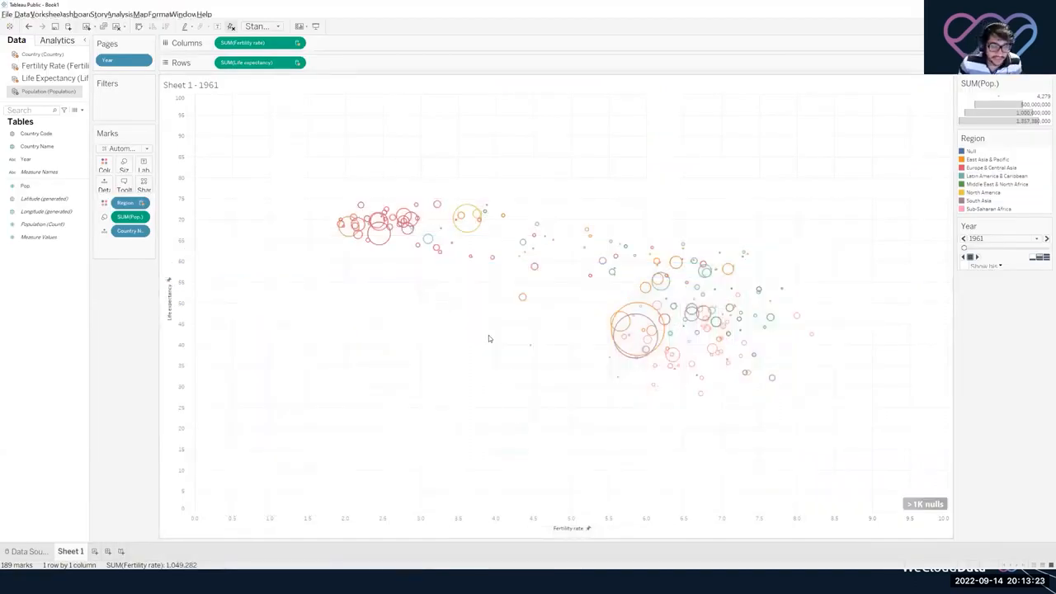
Switch back to Tableau Public and change the scatter plot's mark type from Automatic to Circle.
mouse_move(385, 234)
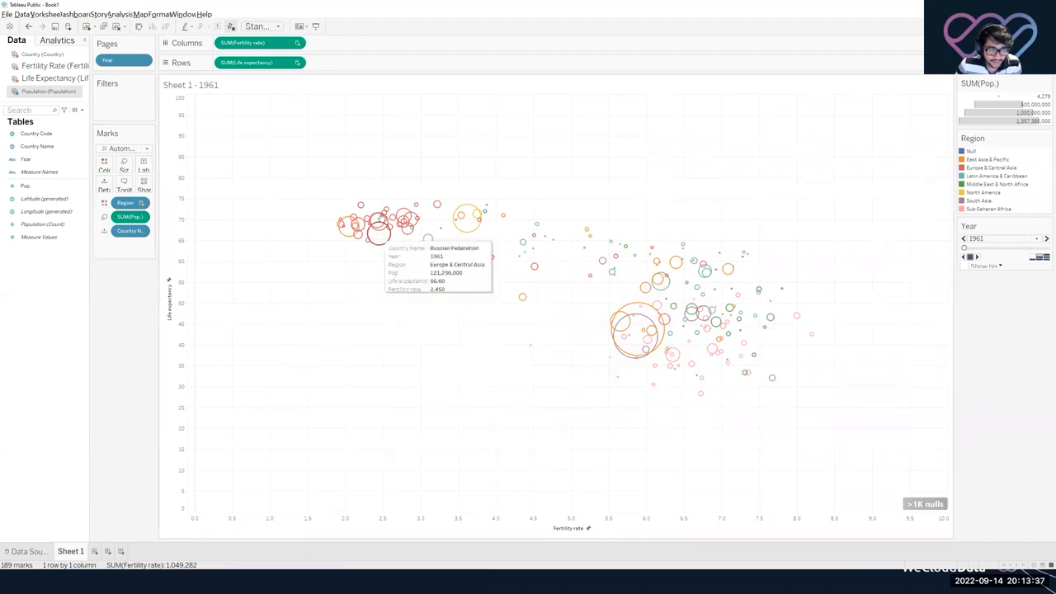
click(148, 150)
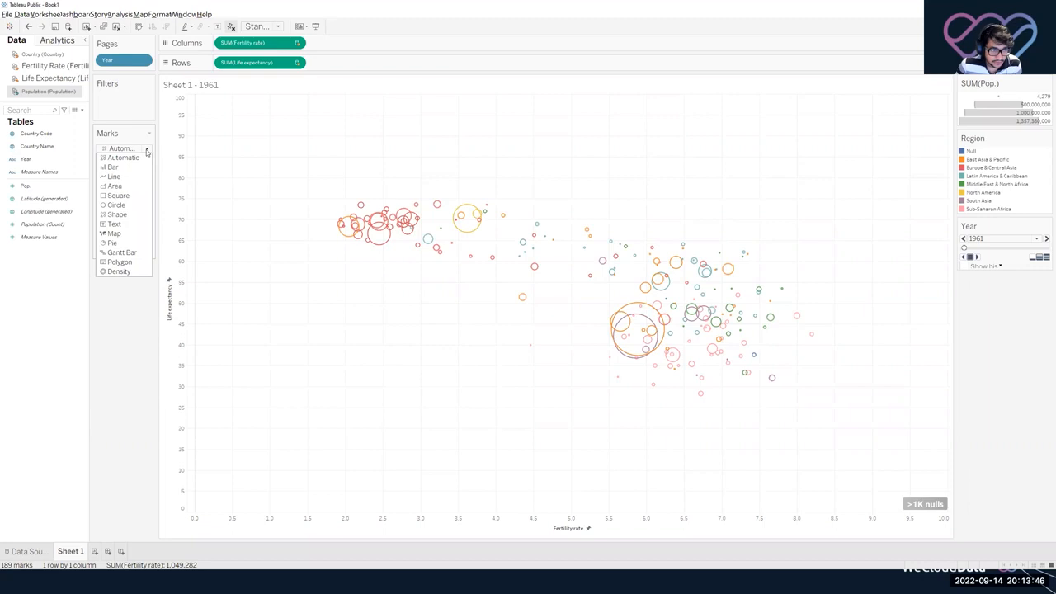
click(115, 205)
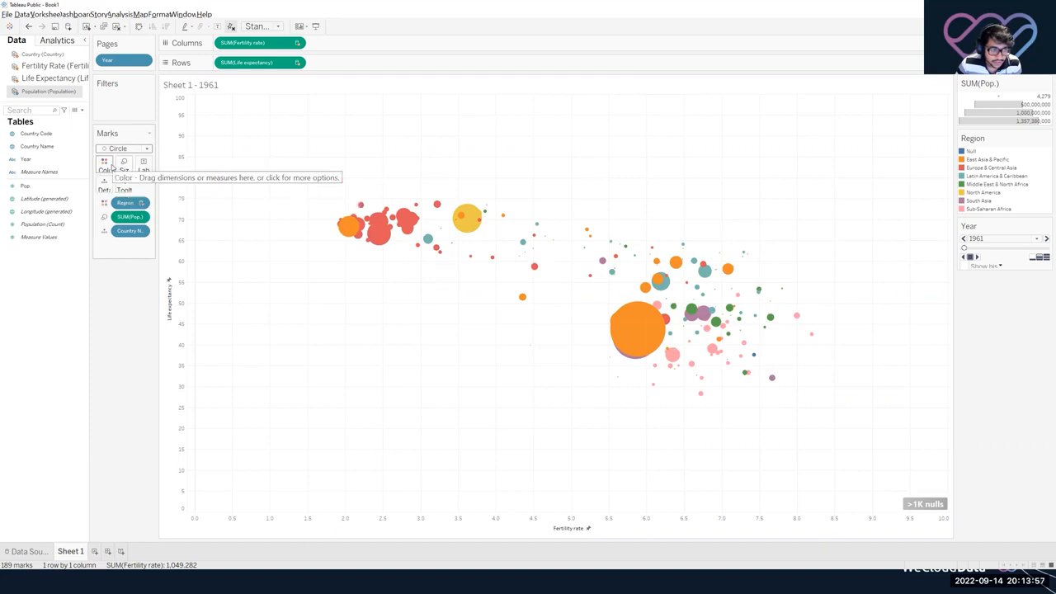
Give the circle marks a gray border in the color effects.
click(104, 165)
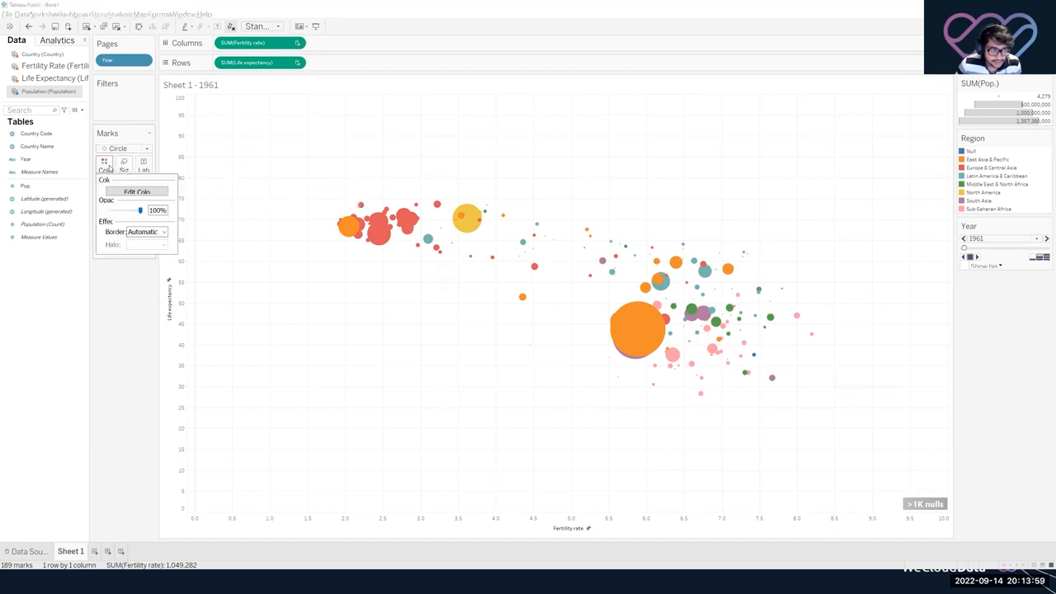
click(145, 232)
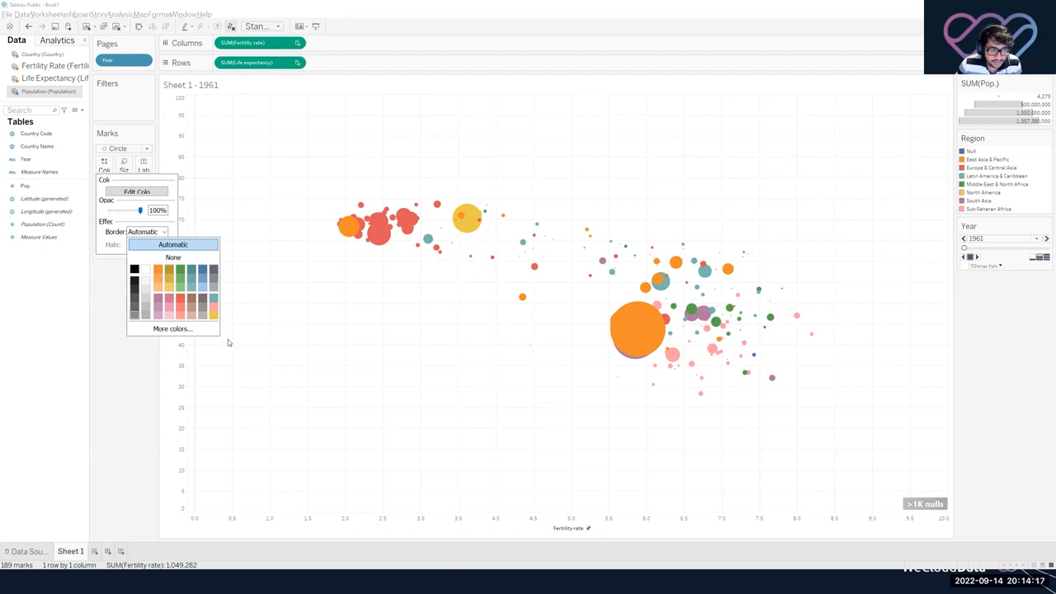
click(135, 318)
click(101, 299)
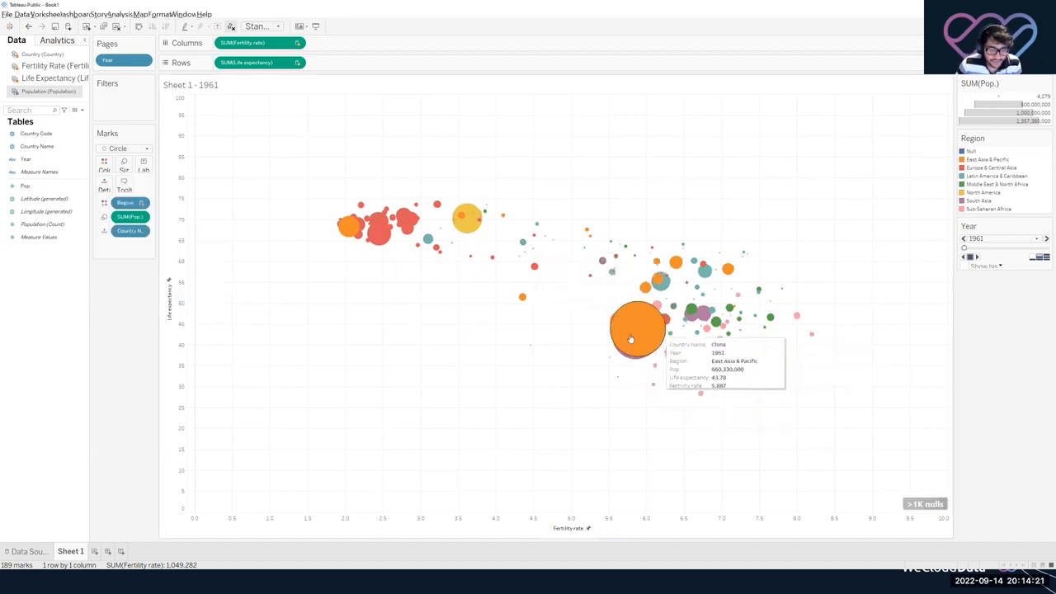
Set the opacity of the circle marks to 70% so that overlapping countries can be told apart.
mouse_move(384, 231)
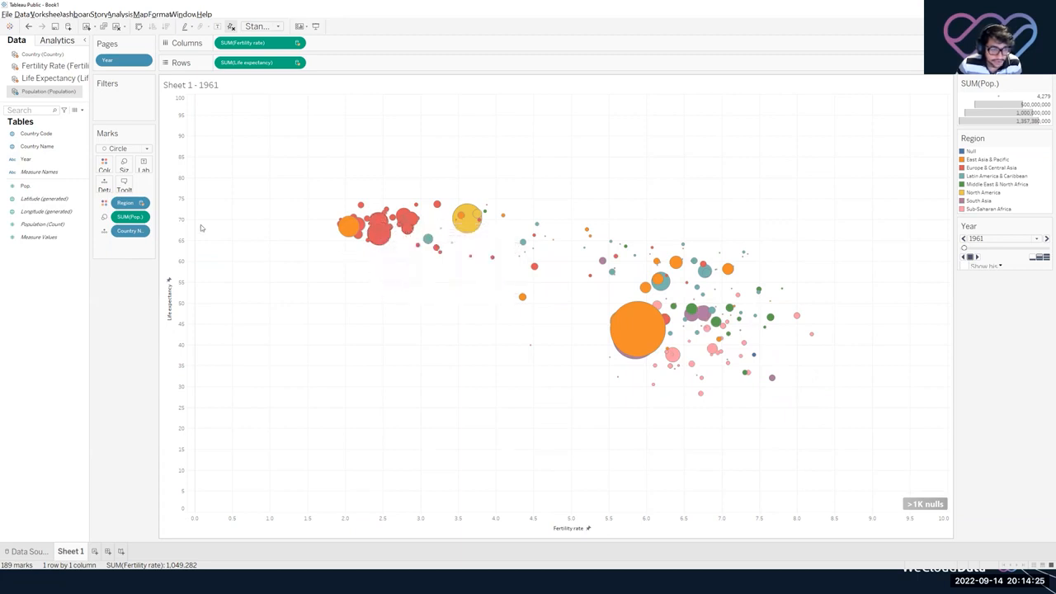
mouse_move(648, 330)
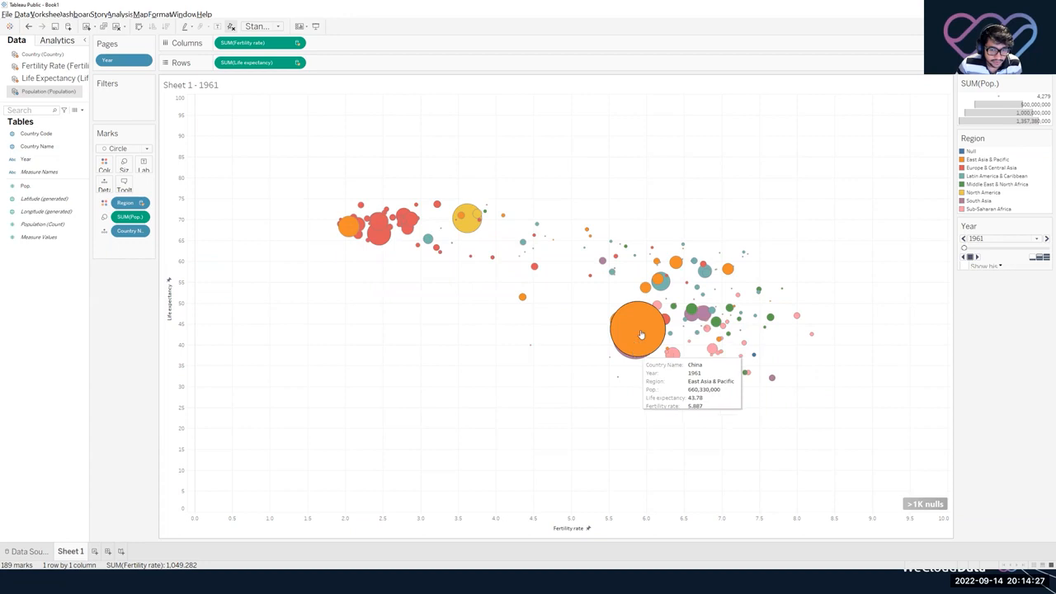
mouse_move(612, 323)
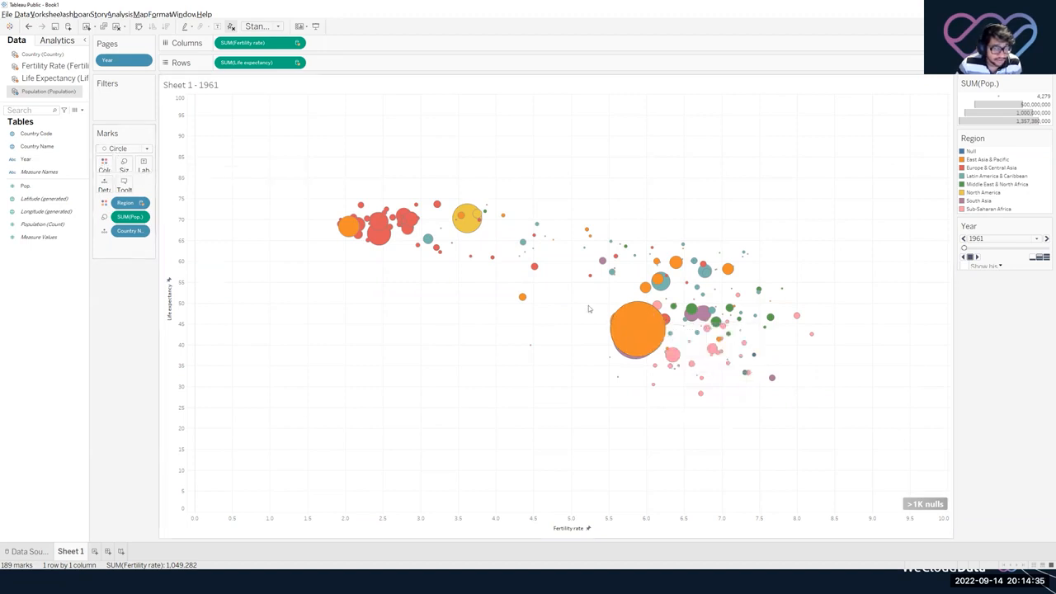
click(101, 166)
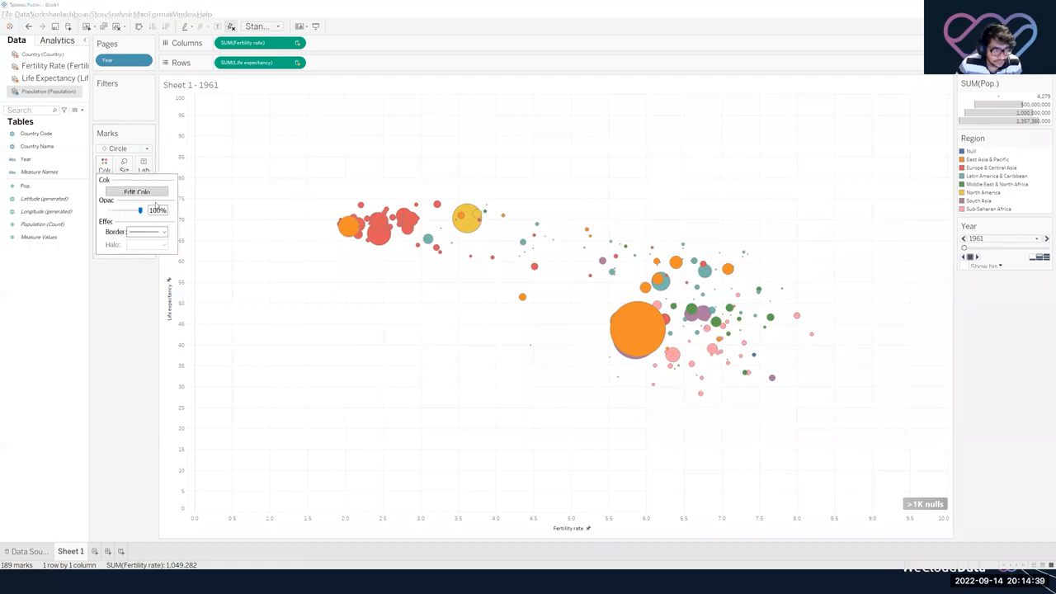
drag(151, 210, 197, 215)
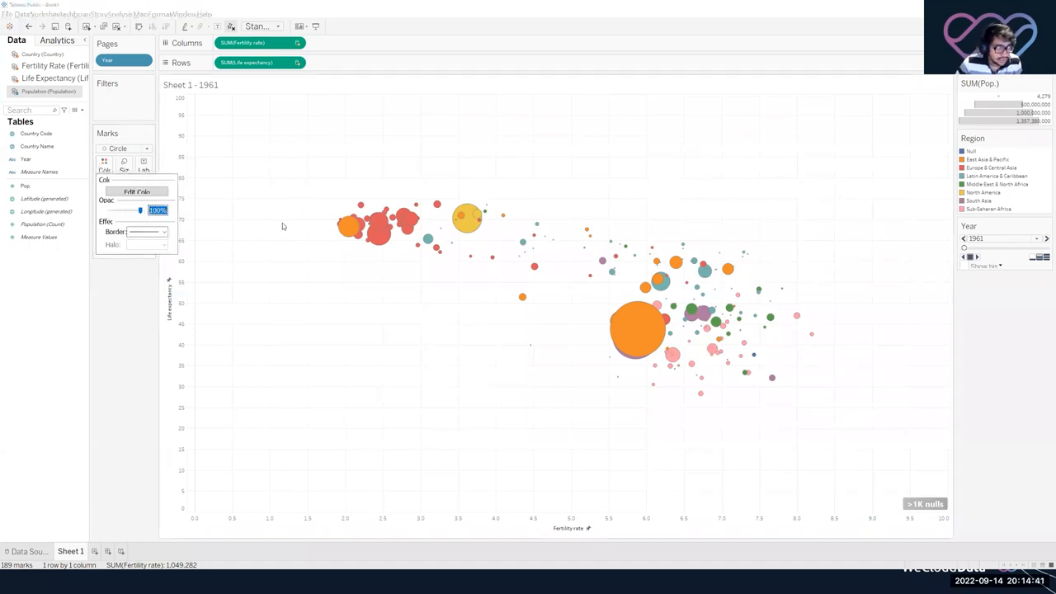
text(70%)
key(Return)
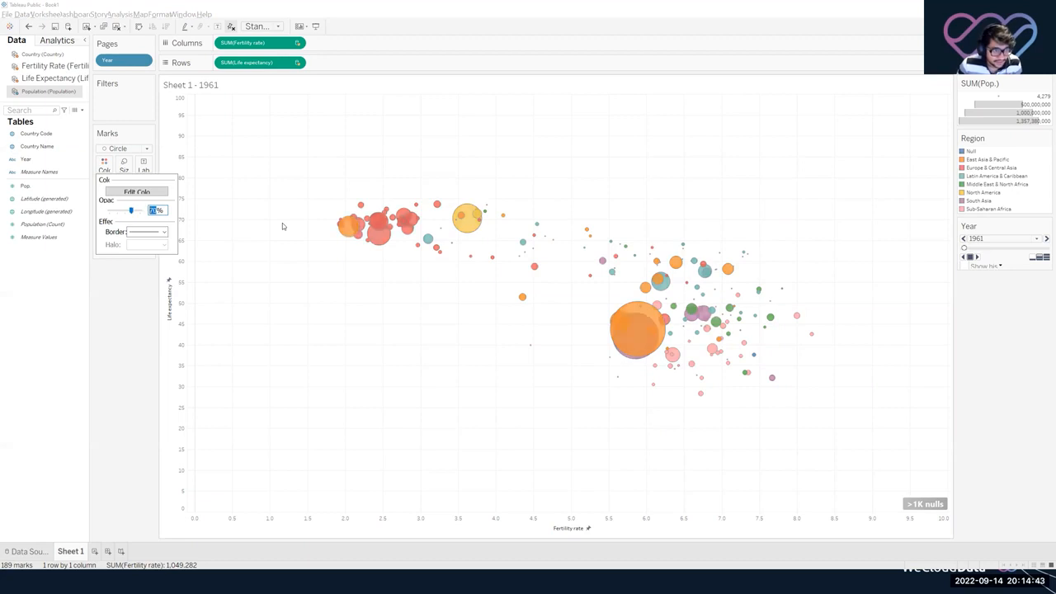
click(282, 223)
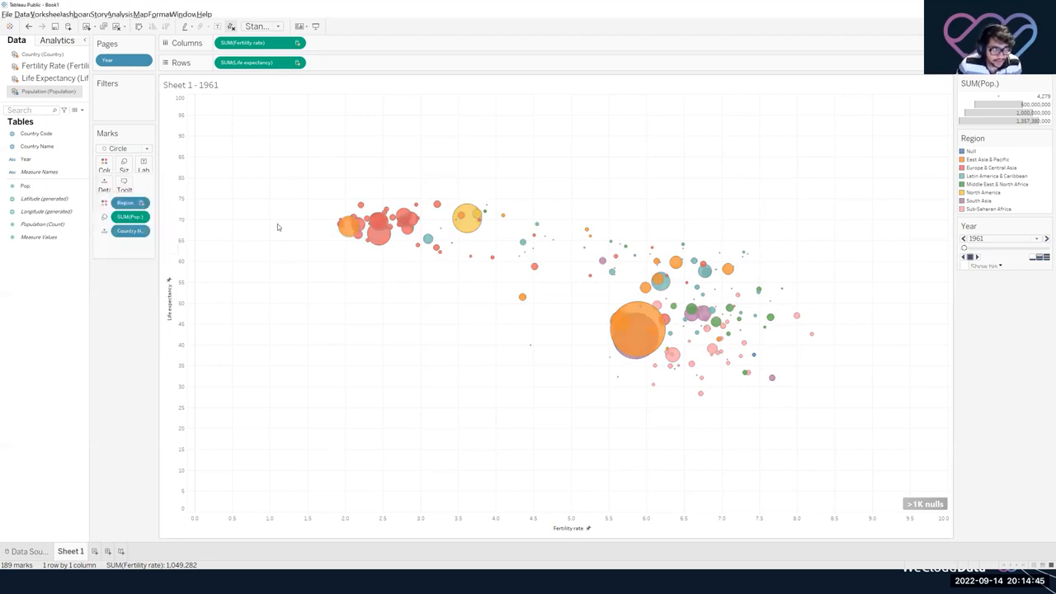
click(122, 148)
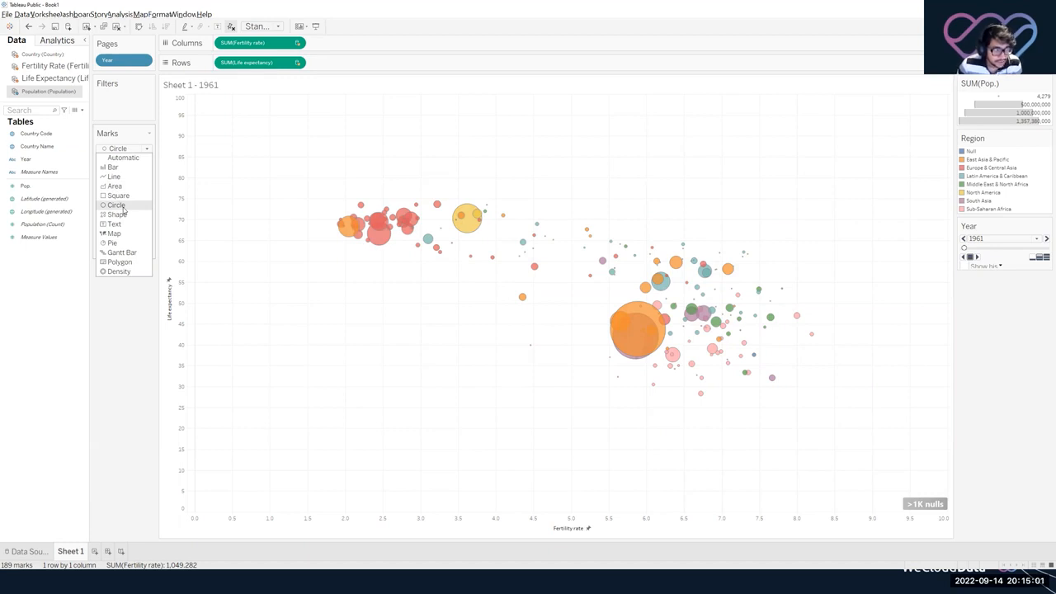
click(96, 358)
click(108, 164)
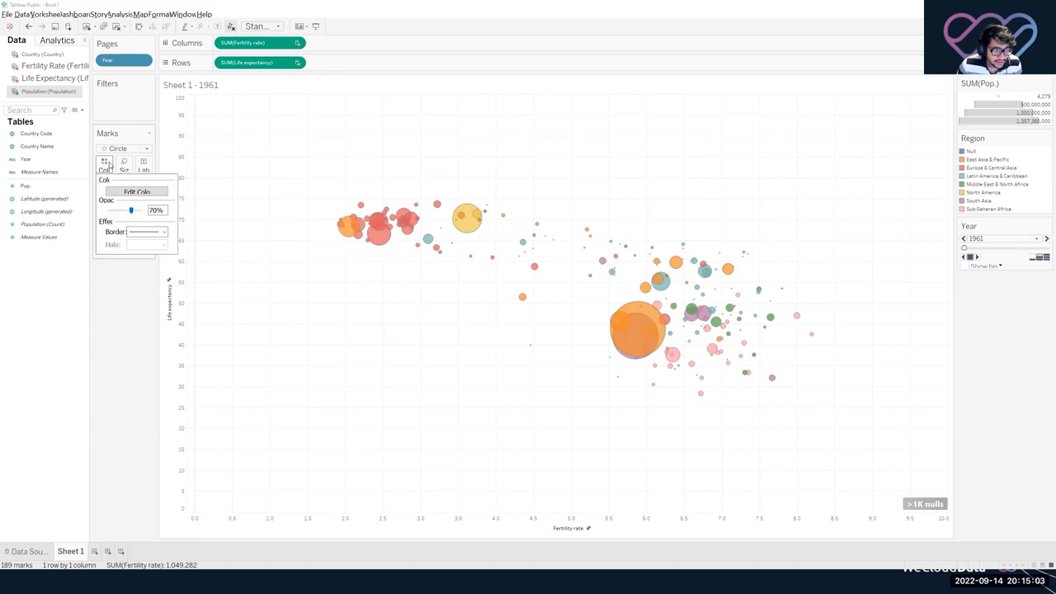
click(153, 232)
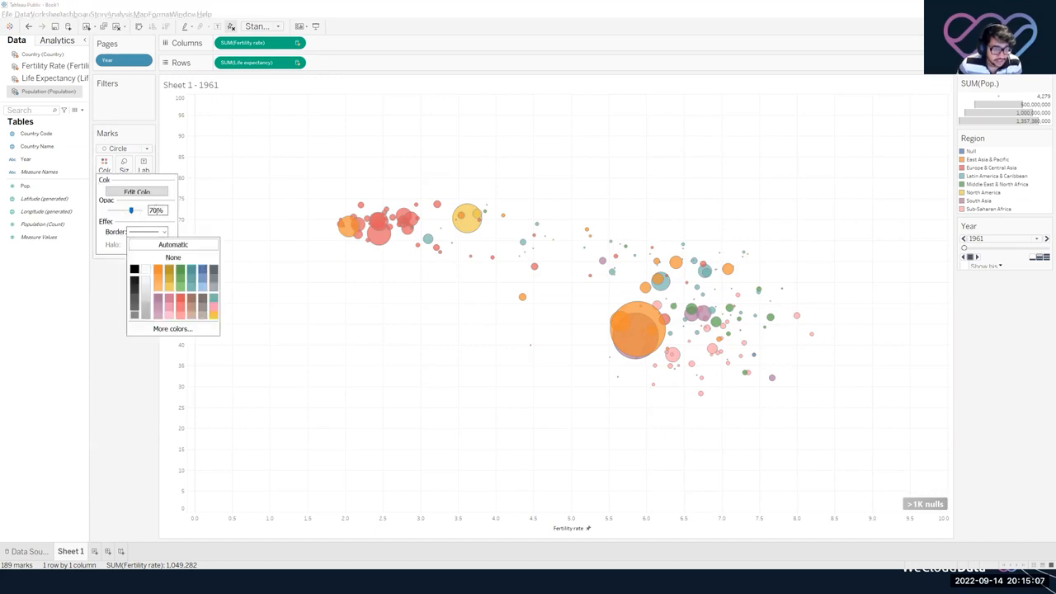
click(297, 224)
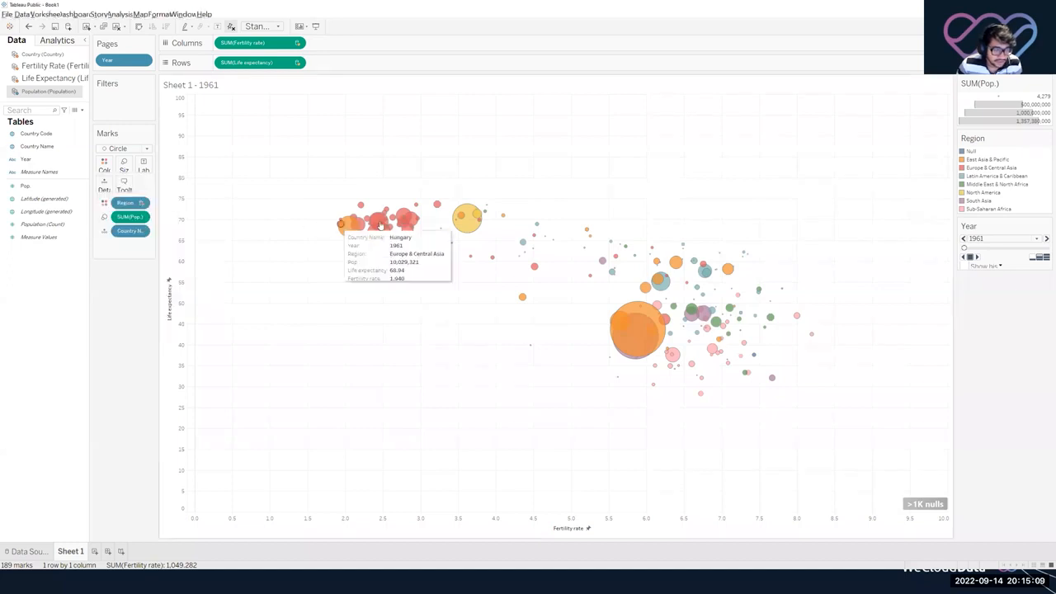
Examine the overlapping country circles in the 1961 scatter plot and read the details of marks such as Germany, China and India.
scroll(378, 225, up, 5)
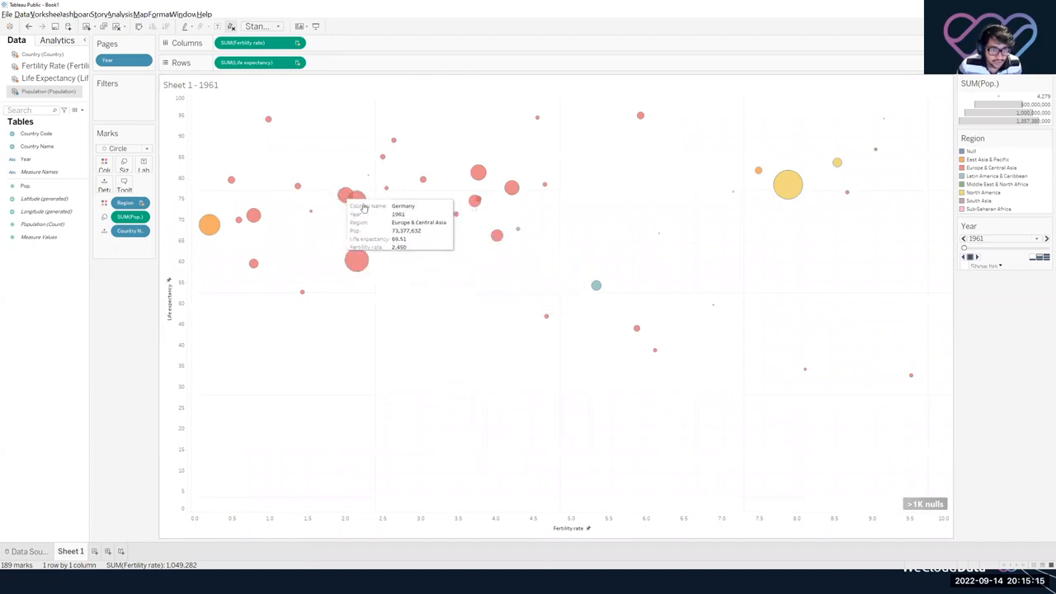
mouse_move(474, 206)
scroll(474, 206, down, 5)
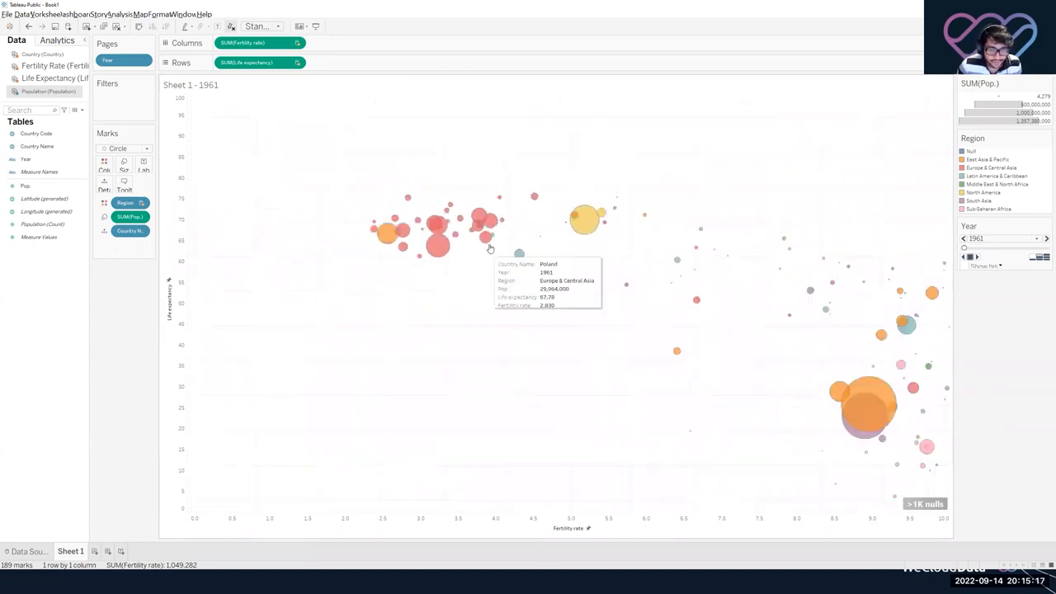
scroll(858, 384, up, 1)
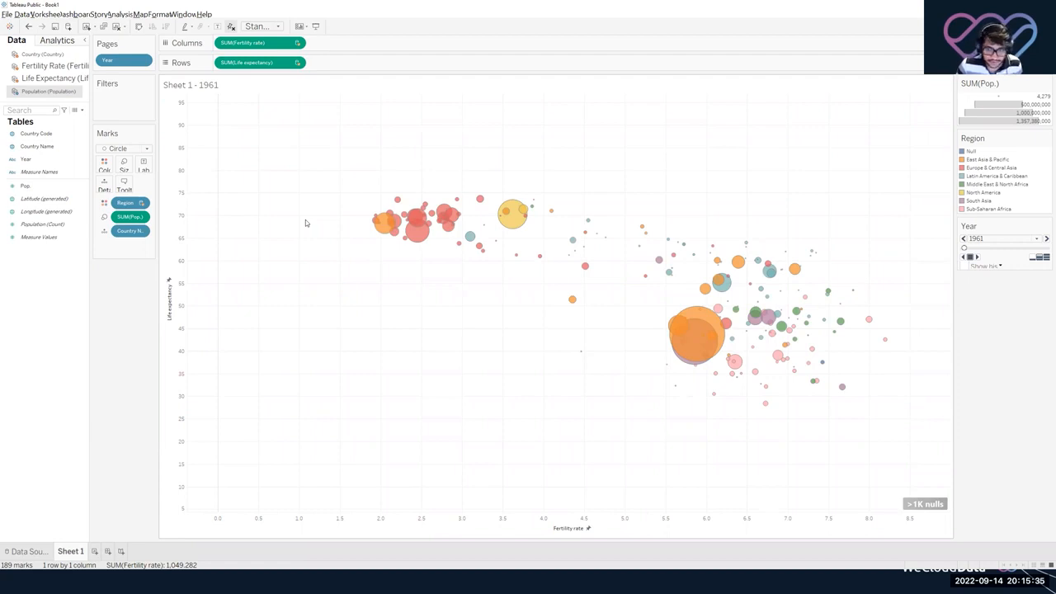
mouse_move(412, 207)
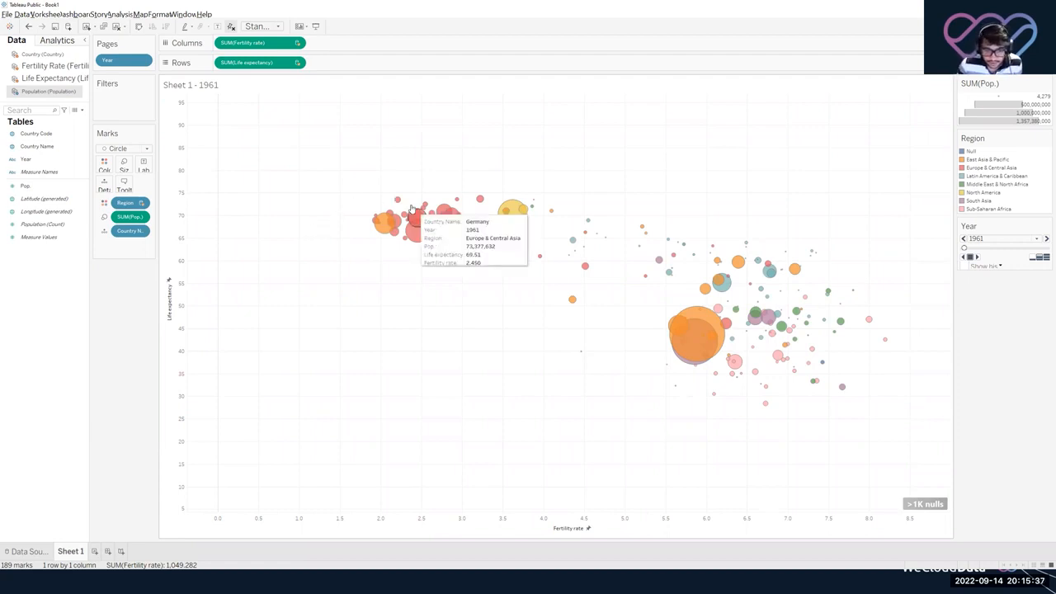
mouse_move(754, 358)
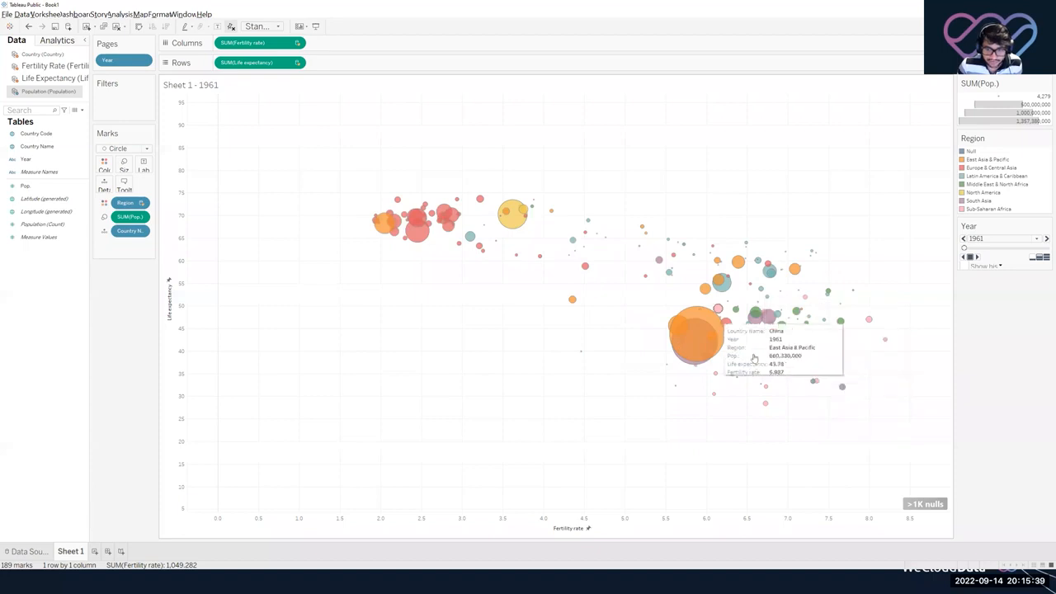
mouse_move(716, 361)
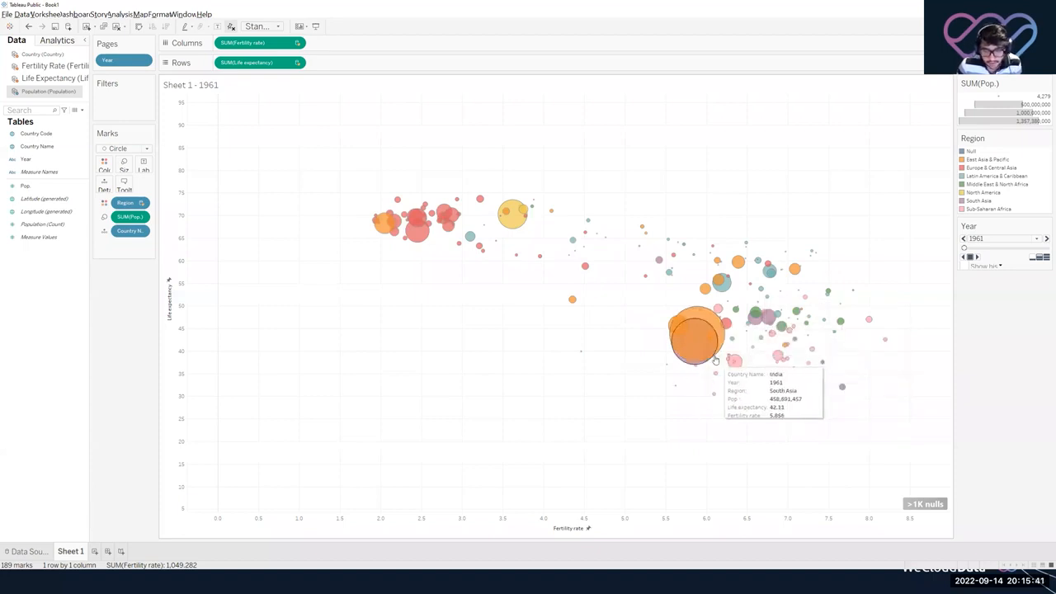
mouse_move(707, 322)
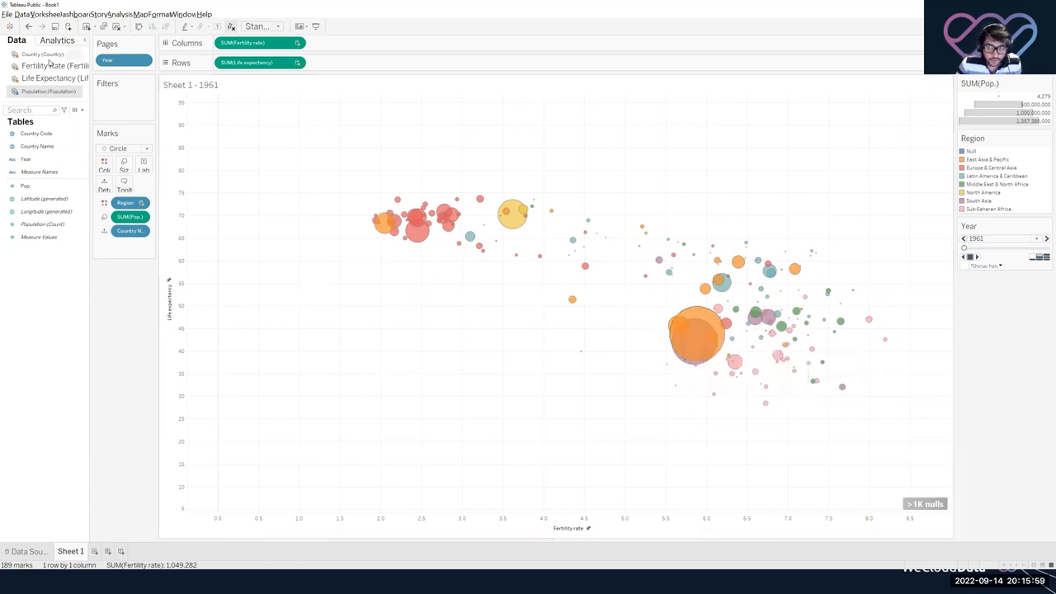
Set the default sort of the Region field in the Country data source to Manual.
click(46, 55)
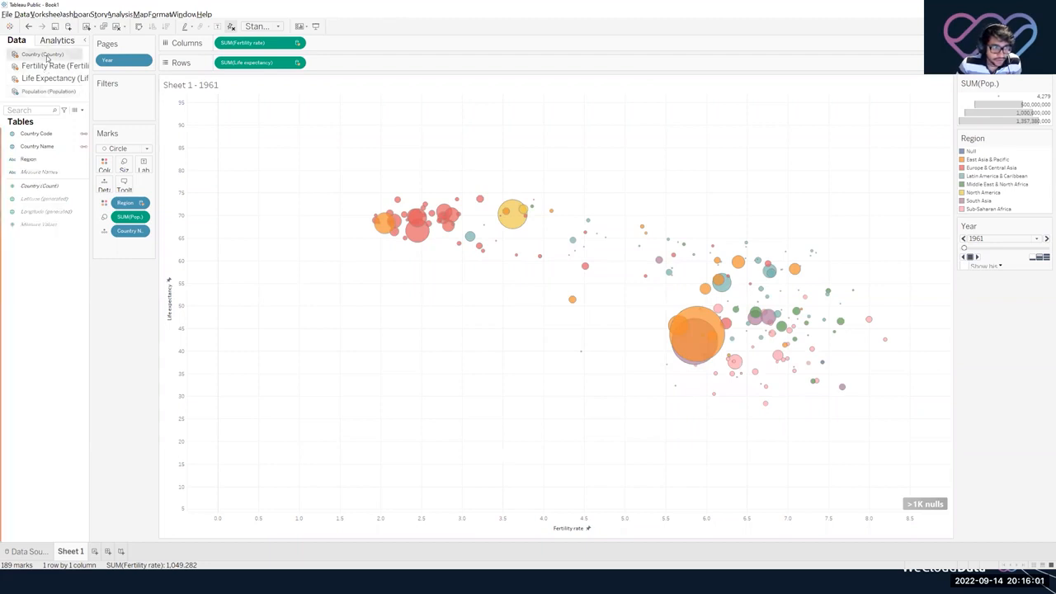
click(34, 160)
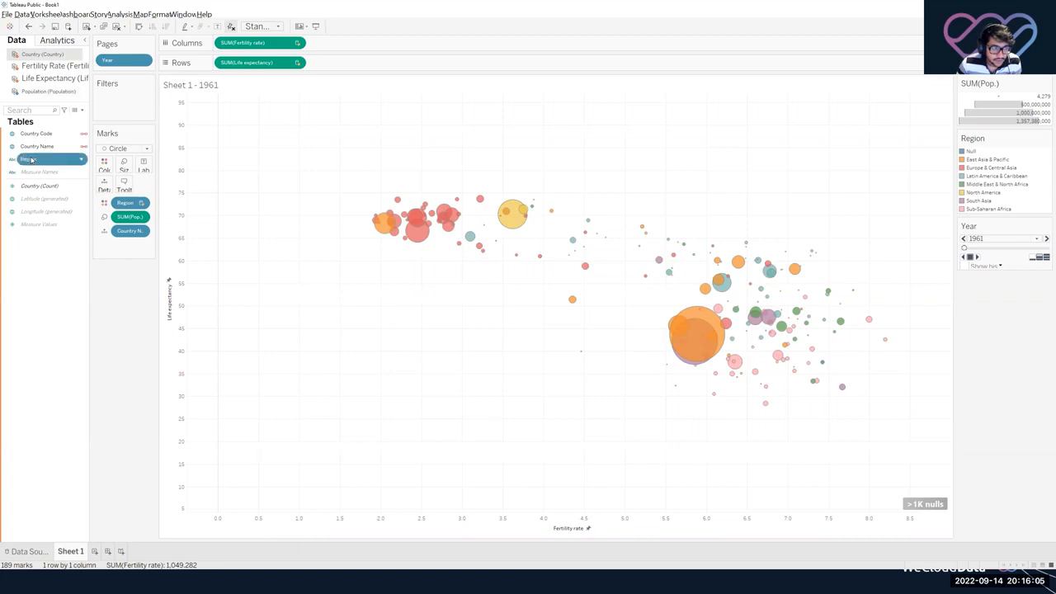
right_click(31, 159)
mouse_move(99, 295)
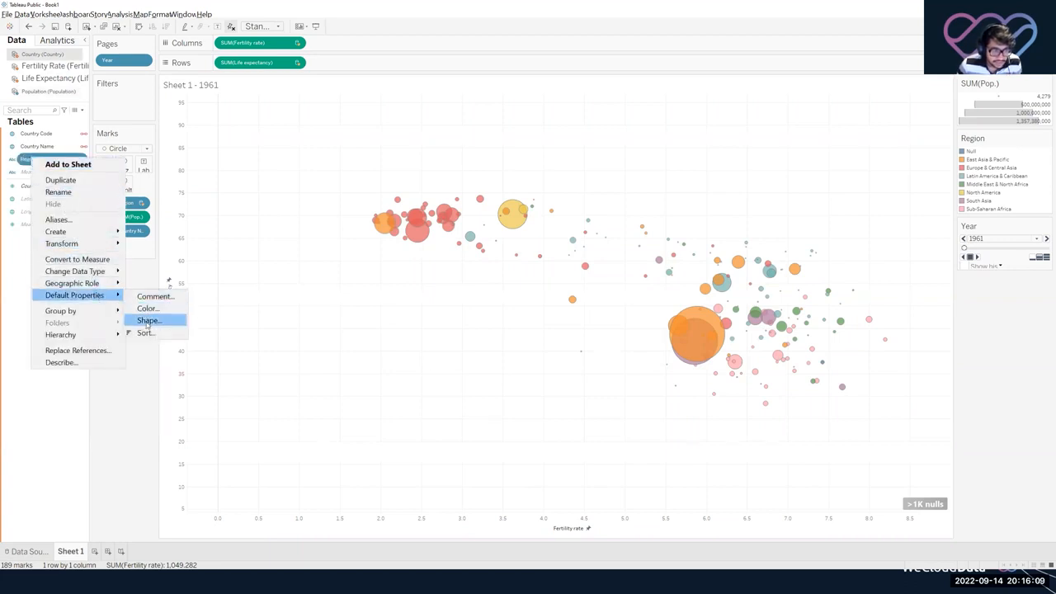
click(146, 332)
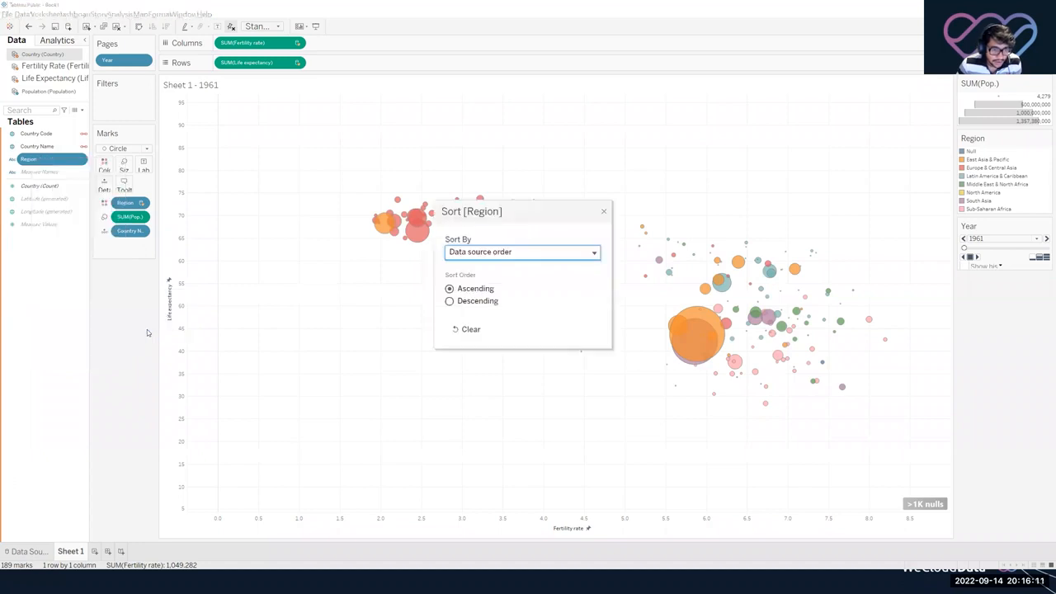
click(496, 256)
click(472, 288)
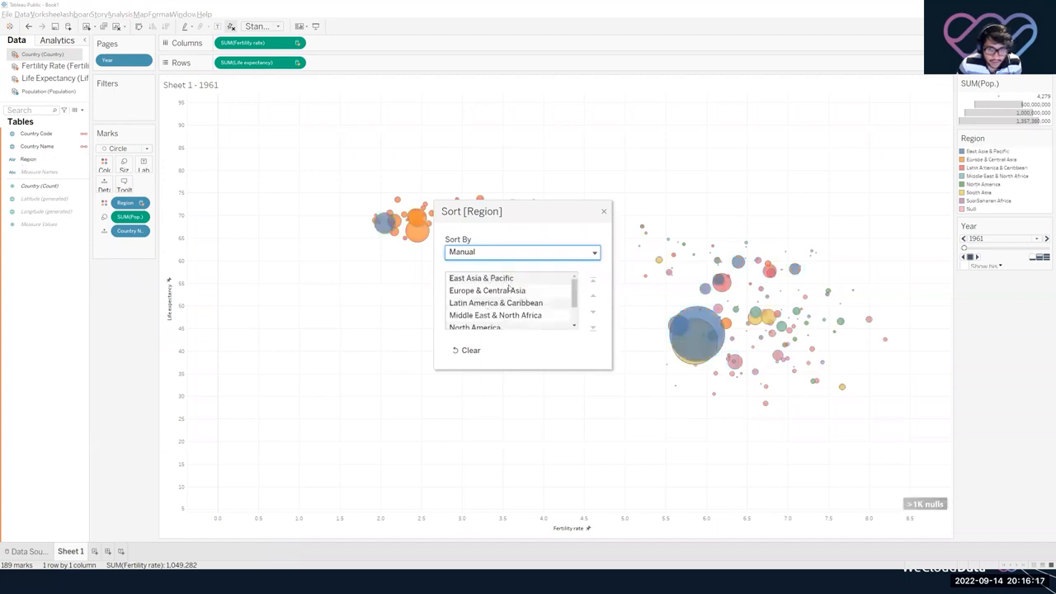
Move East Asia & Pacific to the end of the manual Region sort order and close the sort settings.
scroll(527, 293, down, 1)
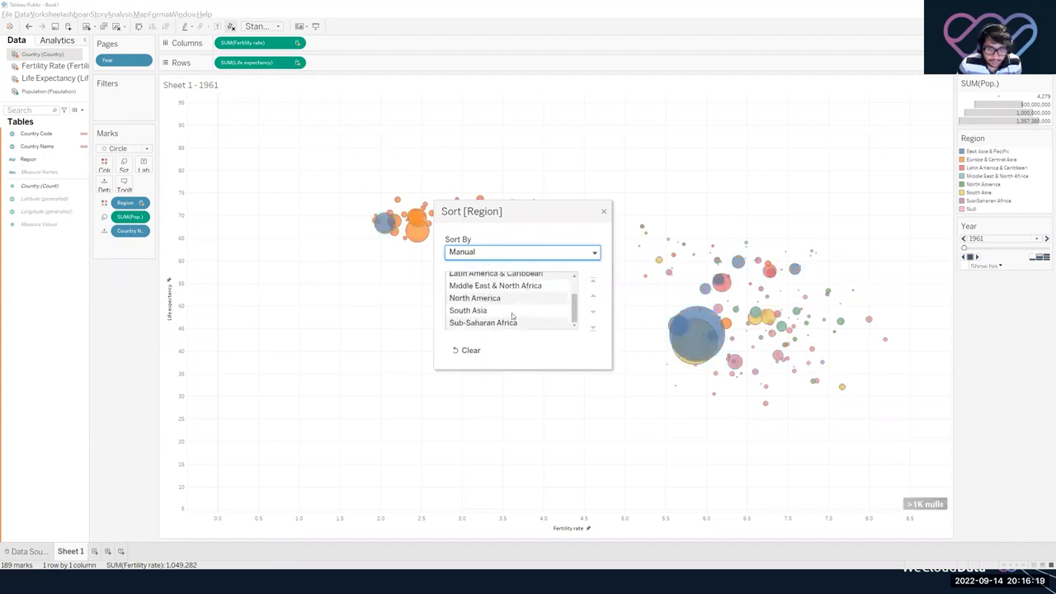
scroll(525, 313, up, 1)
click(512, 281)
click(594, 311)
click(594, 311)
click(593, 311)
click(594, 312)
click(594, 312)
click(594, 312)
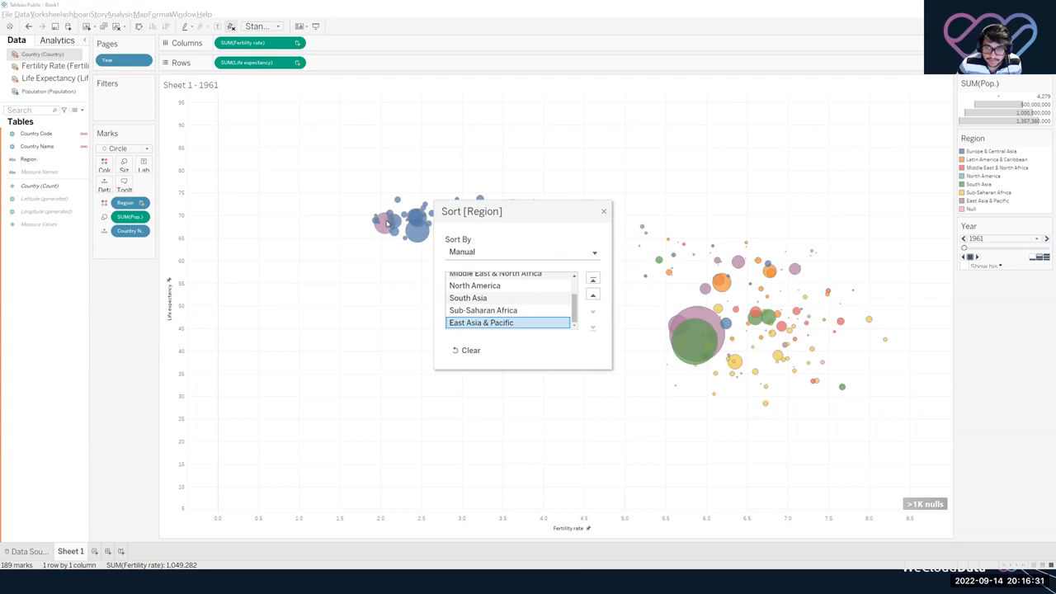
click(606, 213)
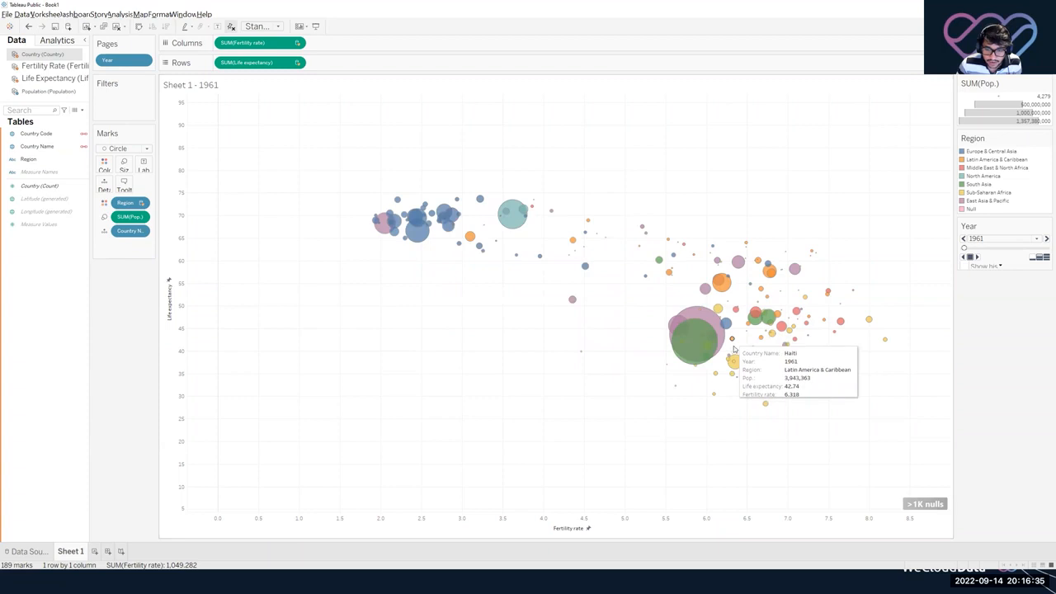
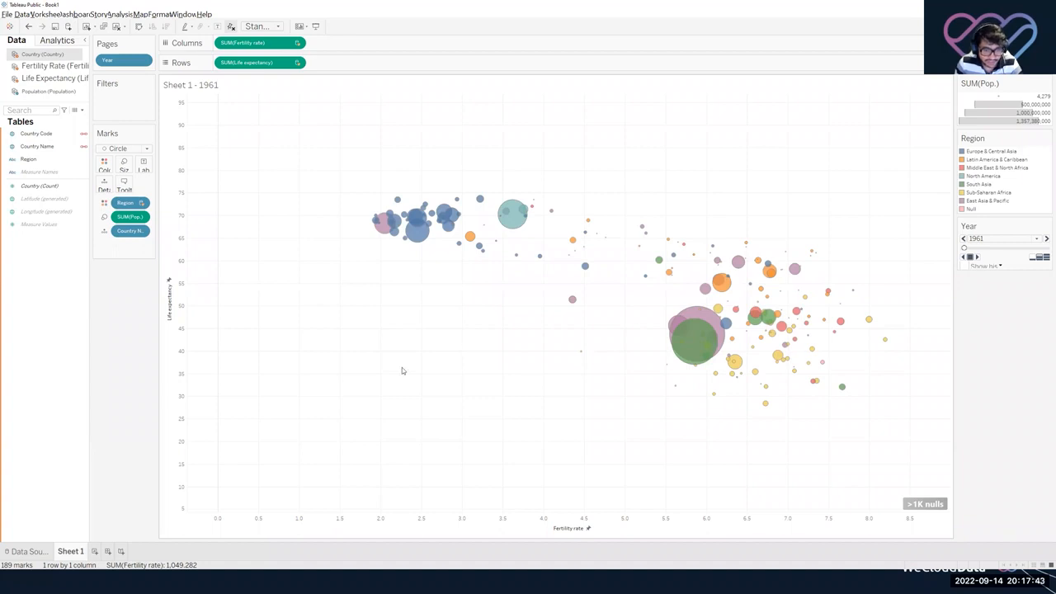
Create an area annotation in the empty space of the scatter plot and insert the Page Name field as its text.
right_click(490, 334)
mouse_move(566, 423)
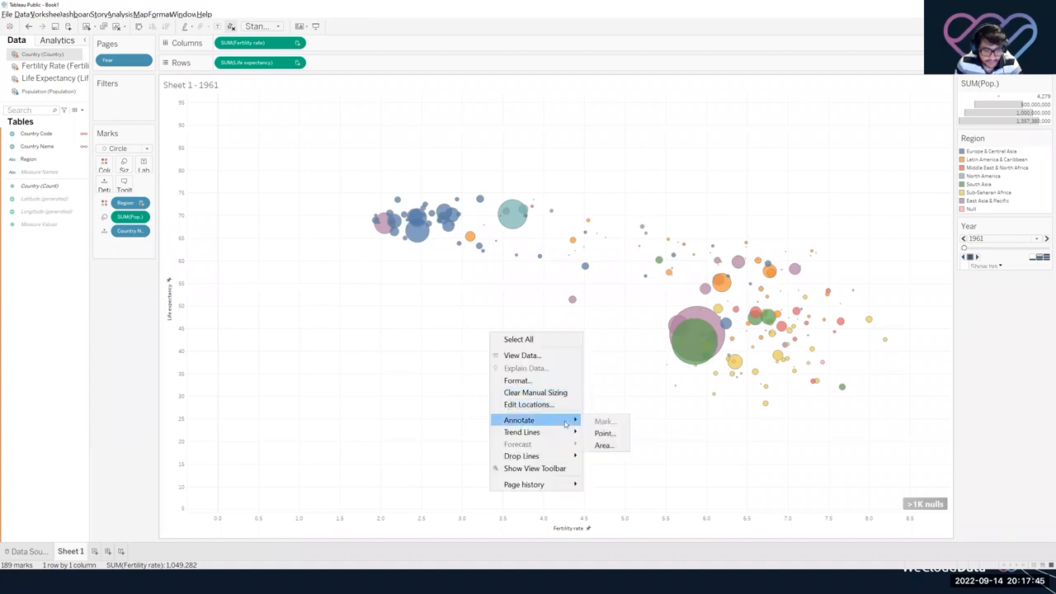
click(607, 445)
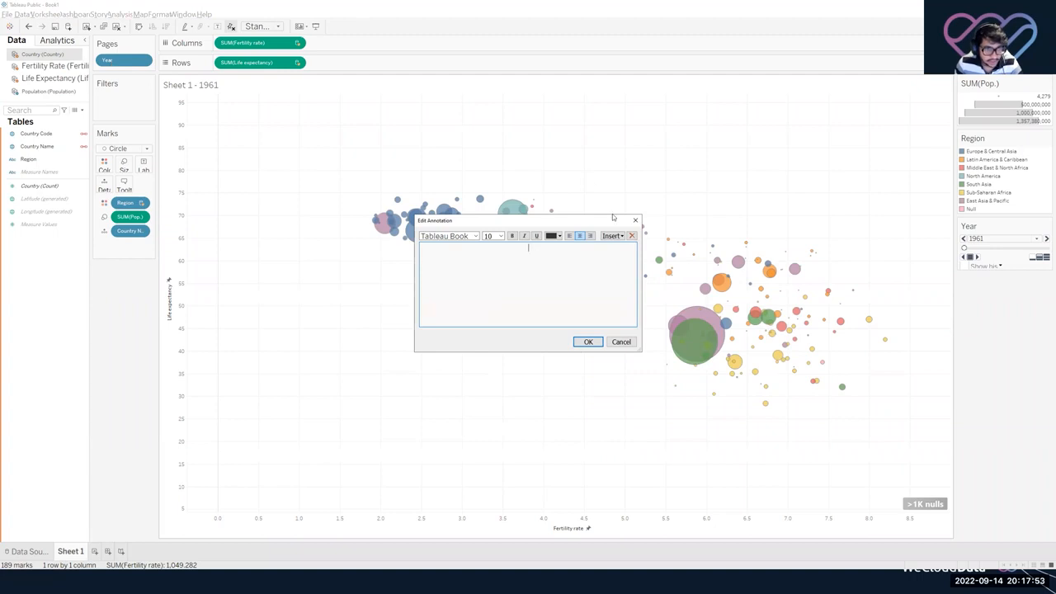
click(620, 237)
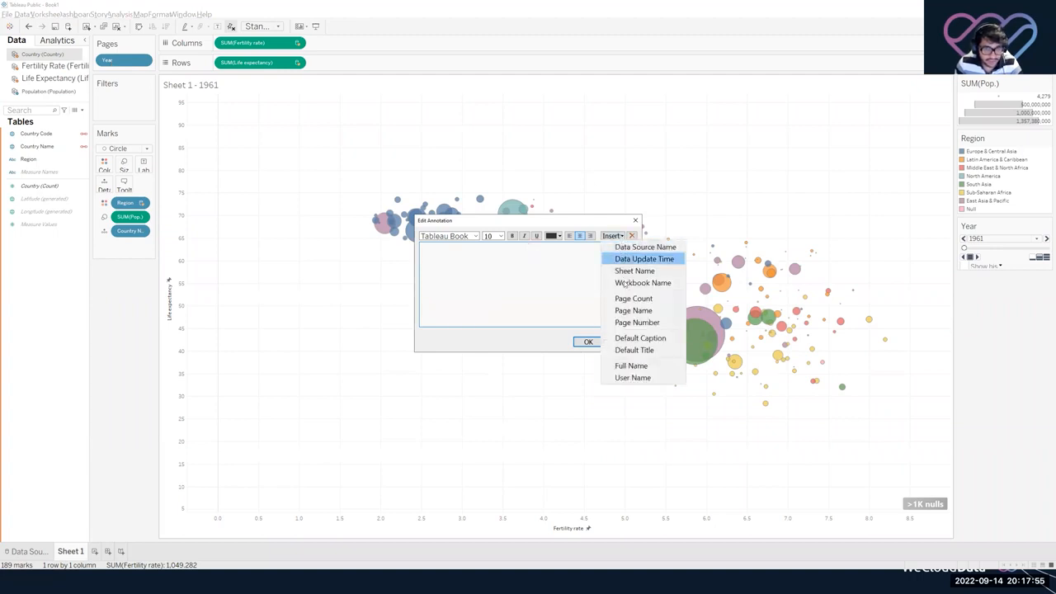
click(626, 311)
Set the annotation's Page Name text to font size 36 and confirm the annotation.
key(ctrl+a)
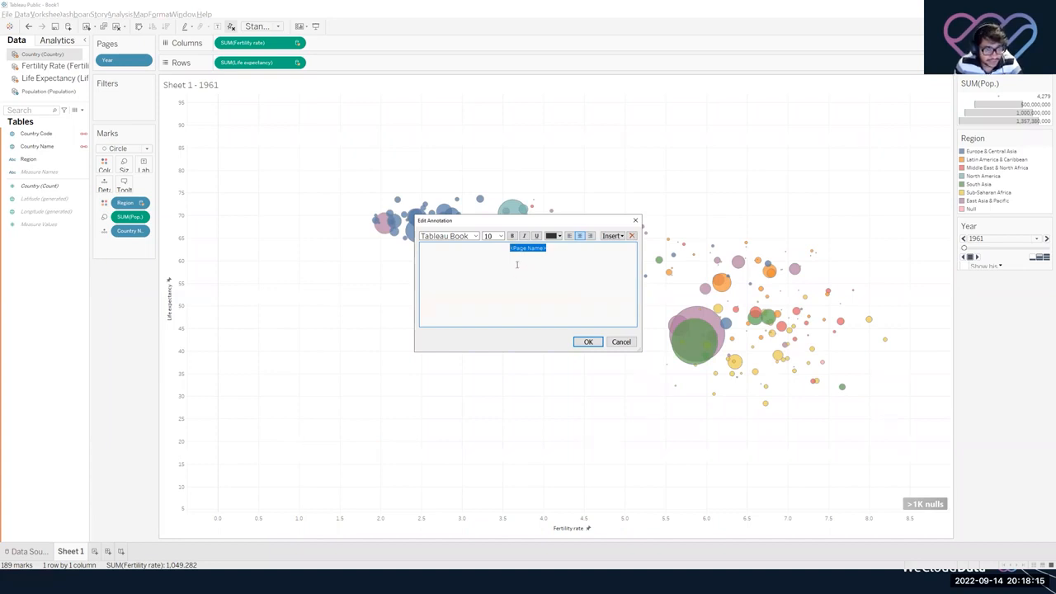
drag(570, 253, 471, 236)
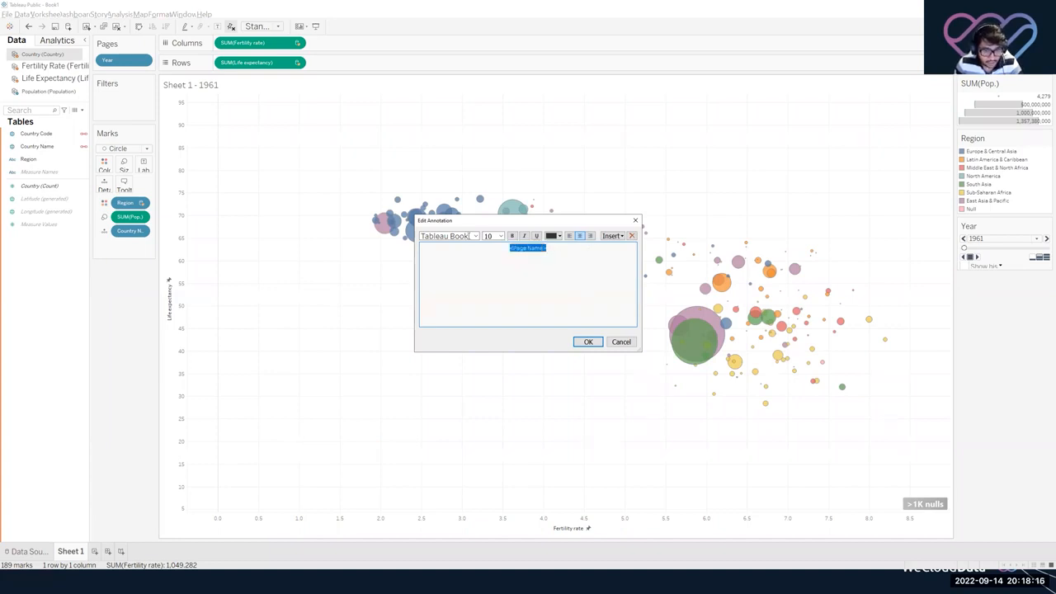
click(501, 236)
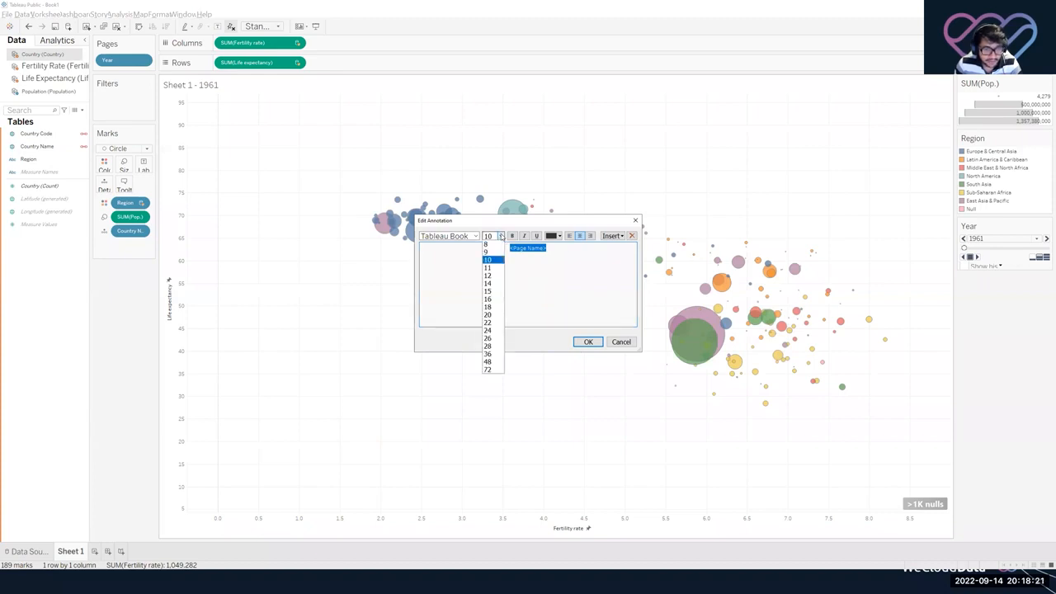
click(489, 356)
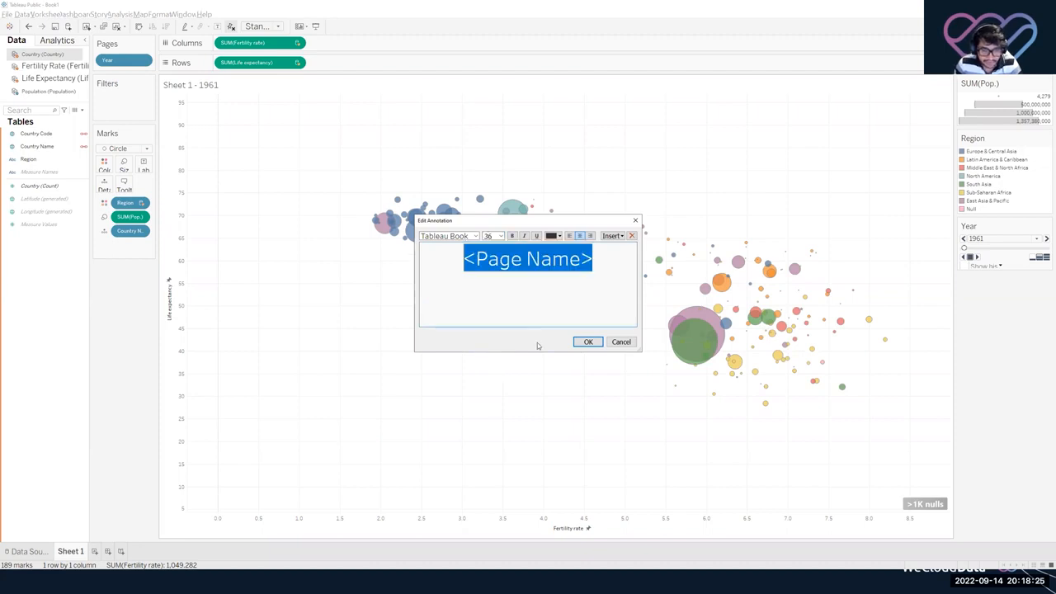
click(588, 342)
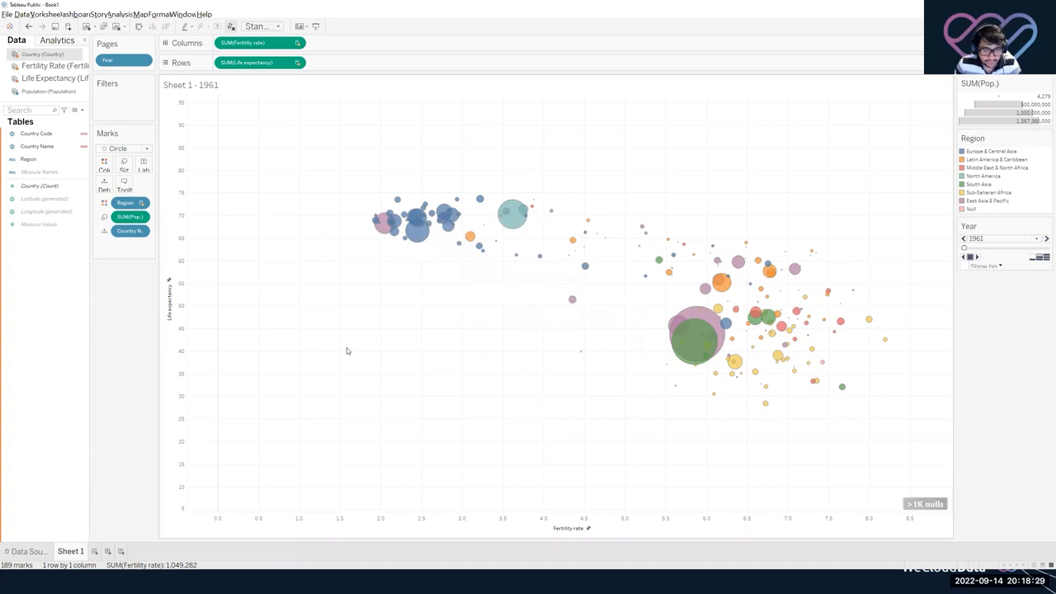
Move the Year page back to 1960 to check that the annotation follows the page.
click(502, 340)
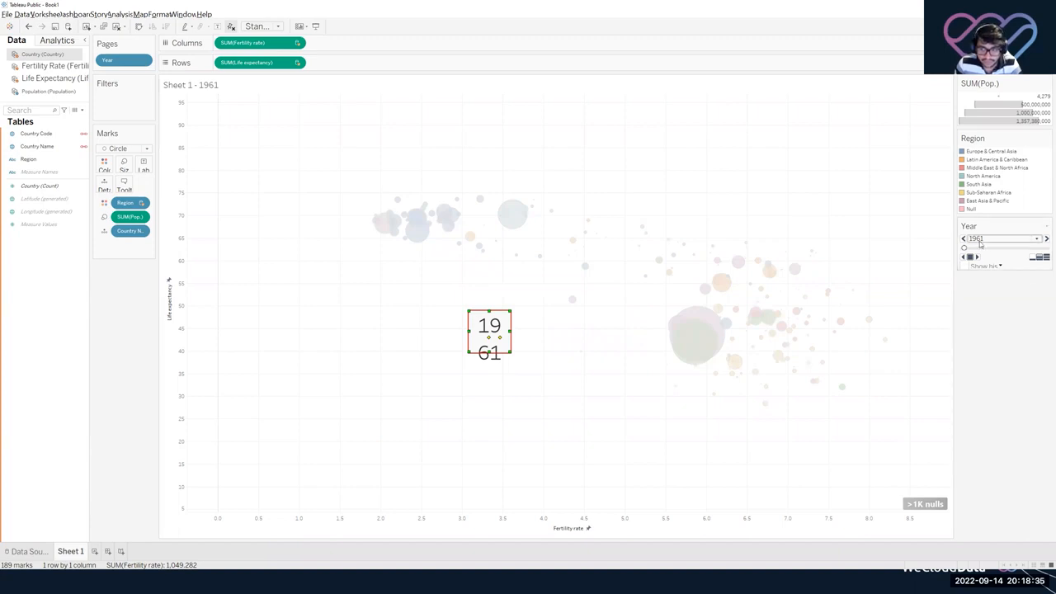
click(1011, 265)
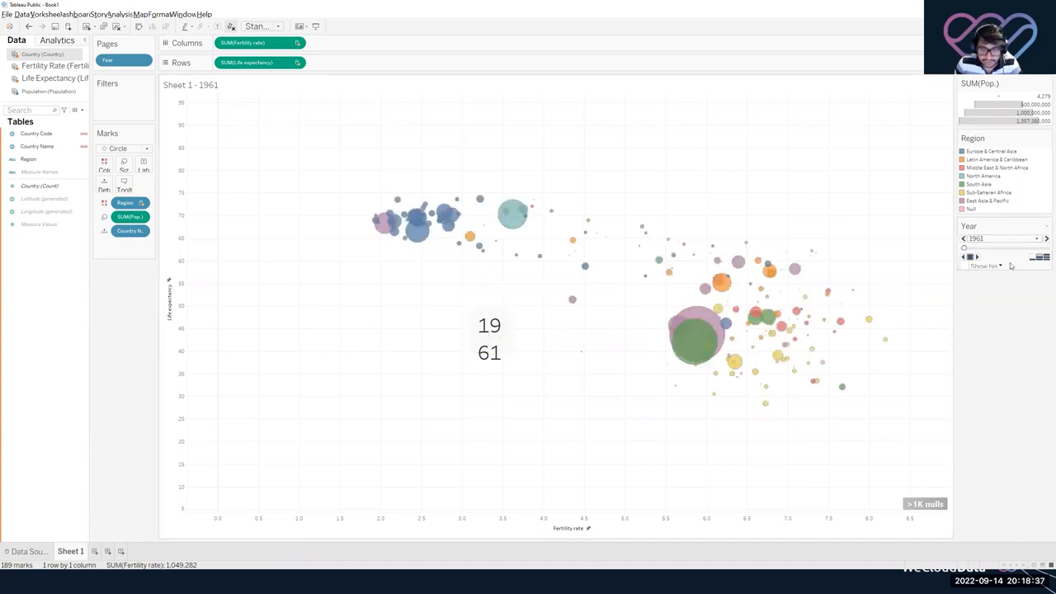
click(964, 239)
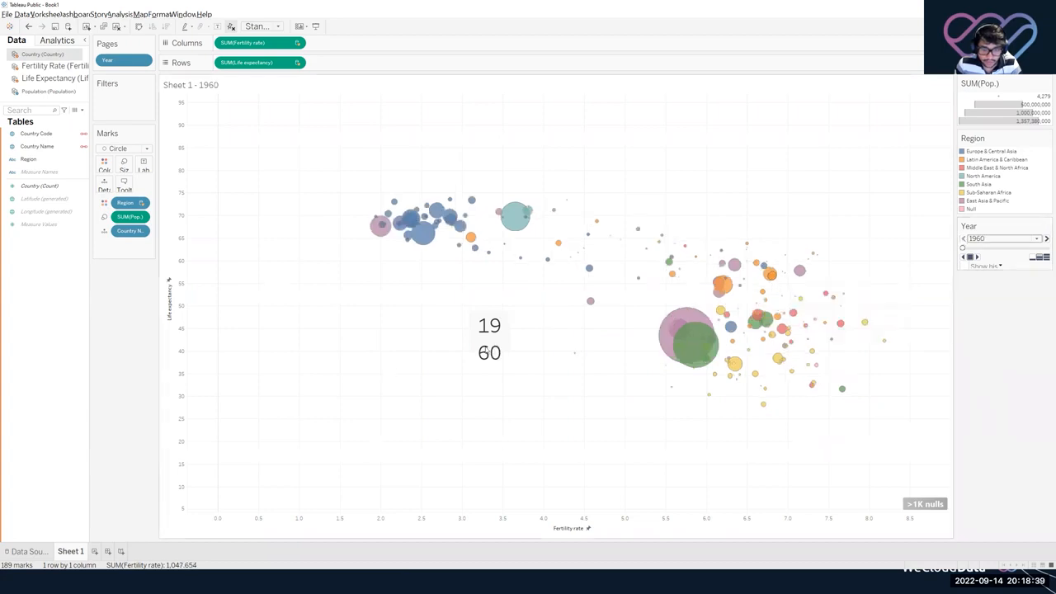
Widen the year annotation so the year fits on one line, and shift it slightly up and left within the chart.
click(490, 329)
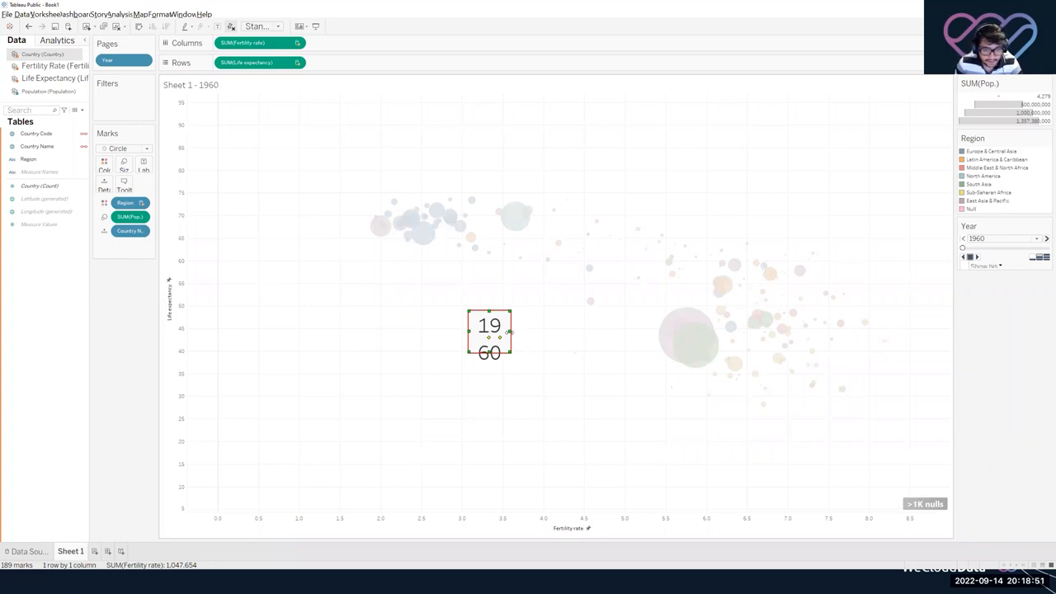
mouse_move(510, 331)
mouse_down()
mouse_move(564, 332)
mouse_move(537, 352)
mouse_up()
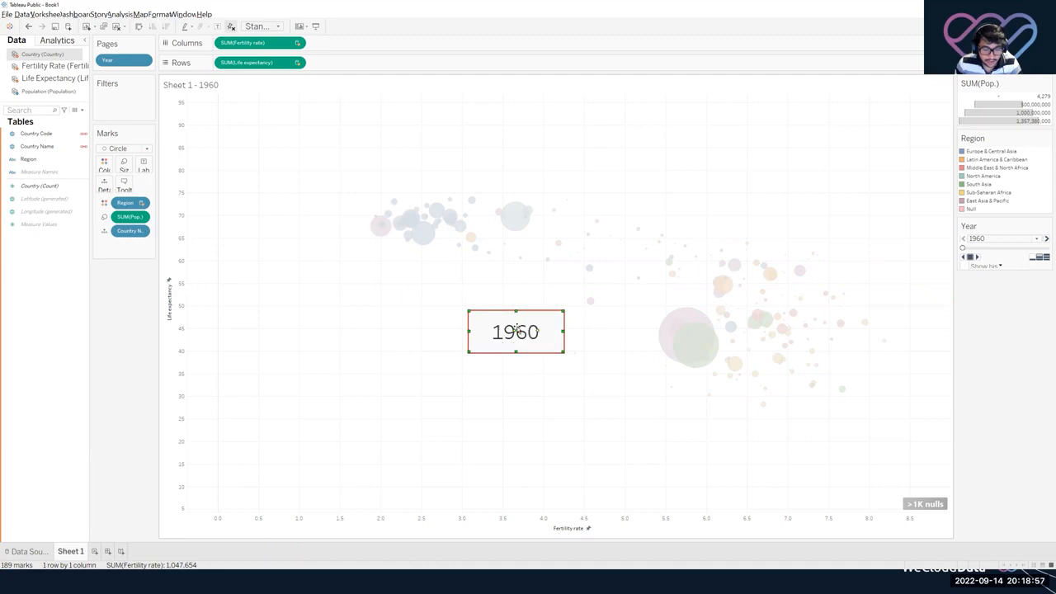
mouse_move(515, 332)
mouse_down()
mouse_move(523, 299)
mouse_move(482, 319)
mouse_move(485, 332)
mouse_up()
right_click(492, 314)
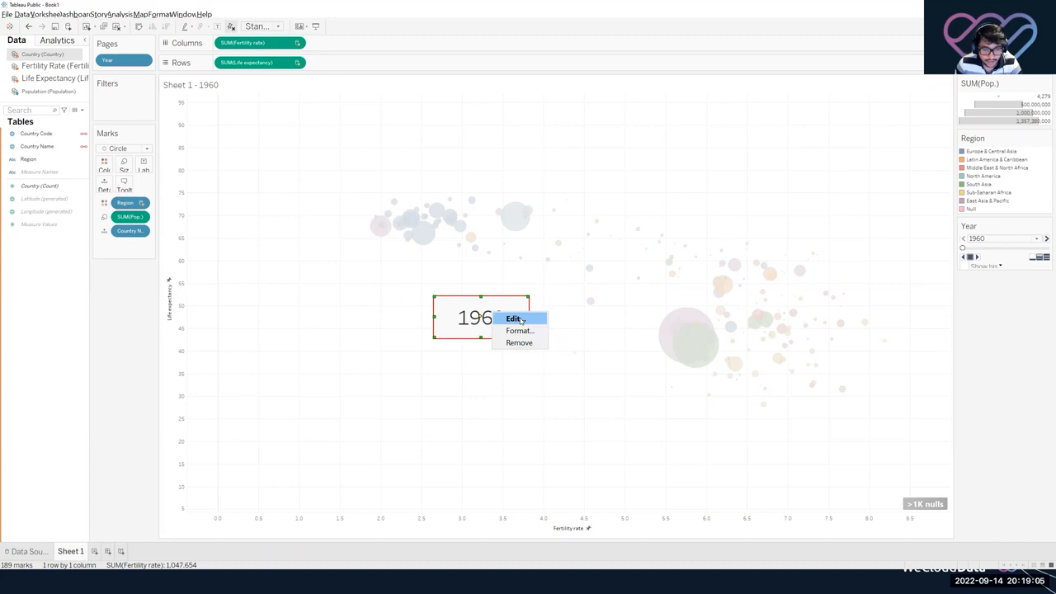
click(522, 320)
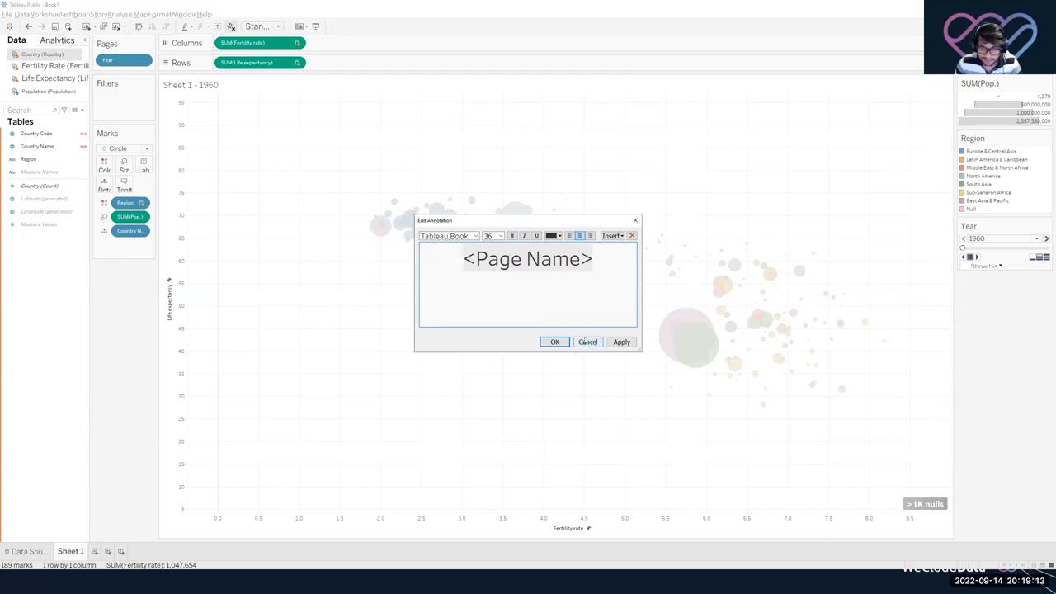
click(587, 342)
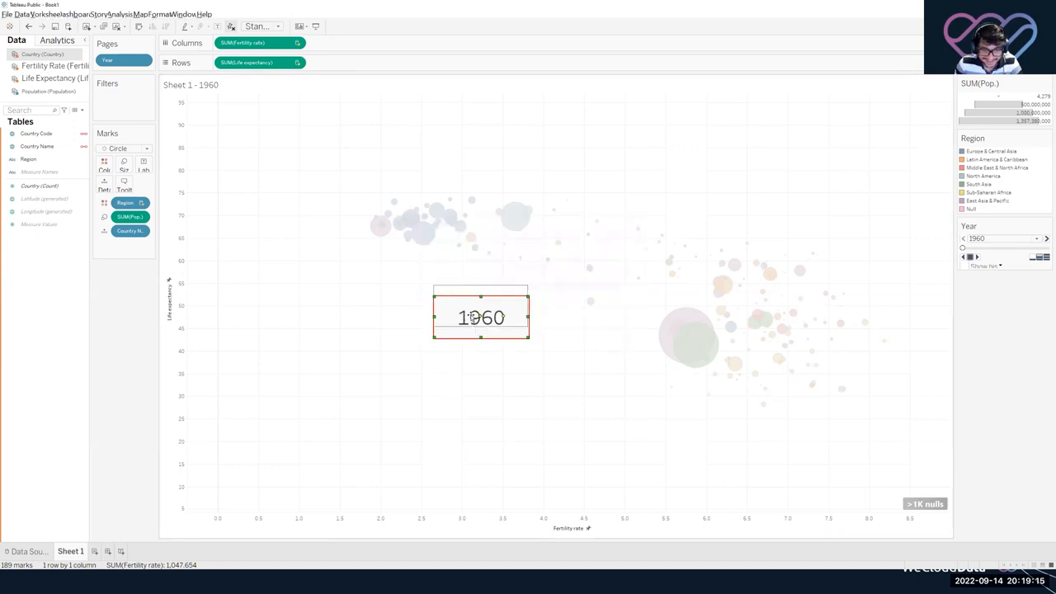
Nudge the year annotation slightly upward and open its formatting options.
drag(472, 303, 468, 309)
right_click(470, 309)
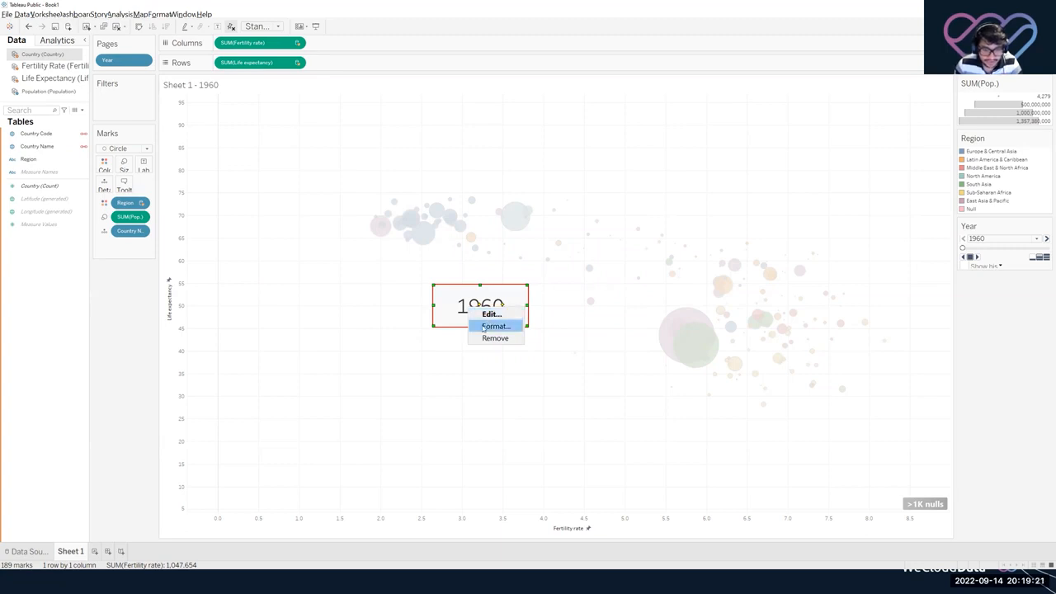
click(485, 326)
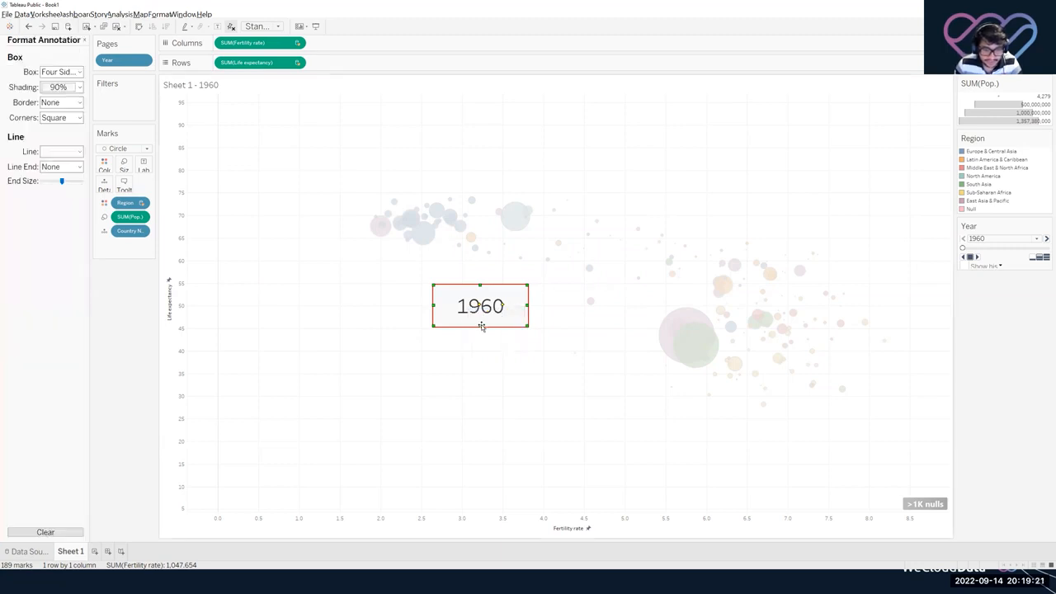
click(531, 259)
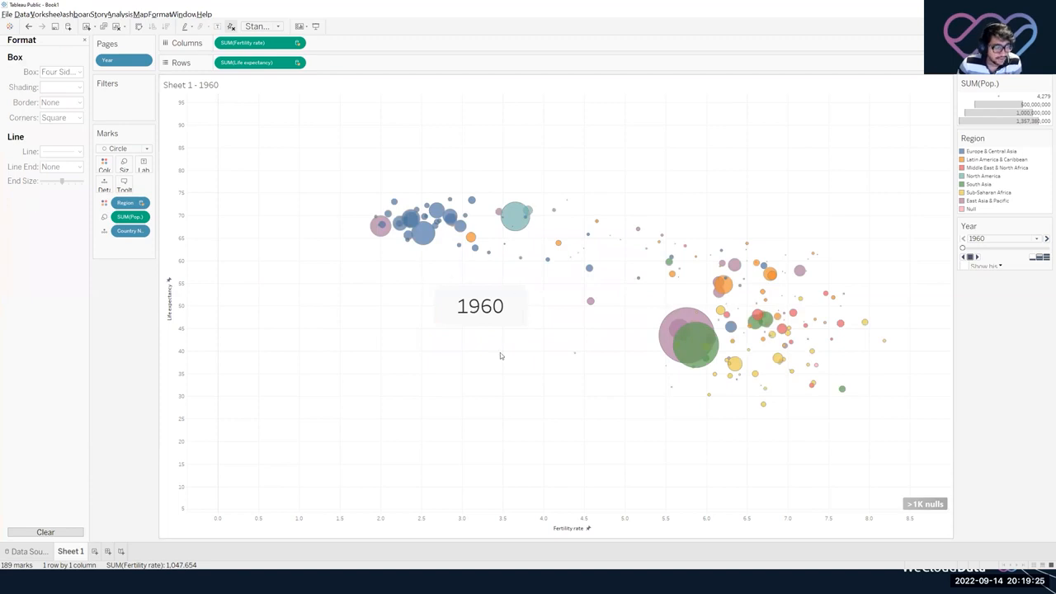
Move the shaded year annotation over the Europe & Central Asia bubbles to check how it covers them, and return it to the empty area.
click(509, 309)
drag(480, 312, 445, 239)
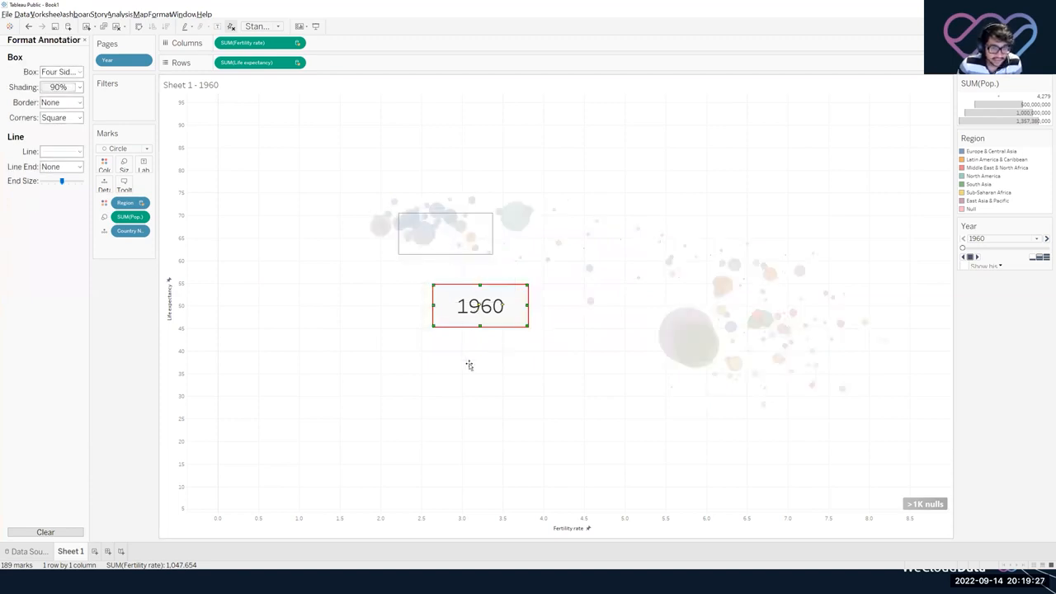
click(367, 268)
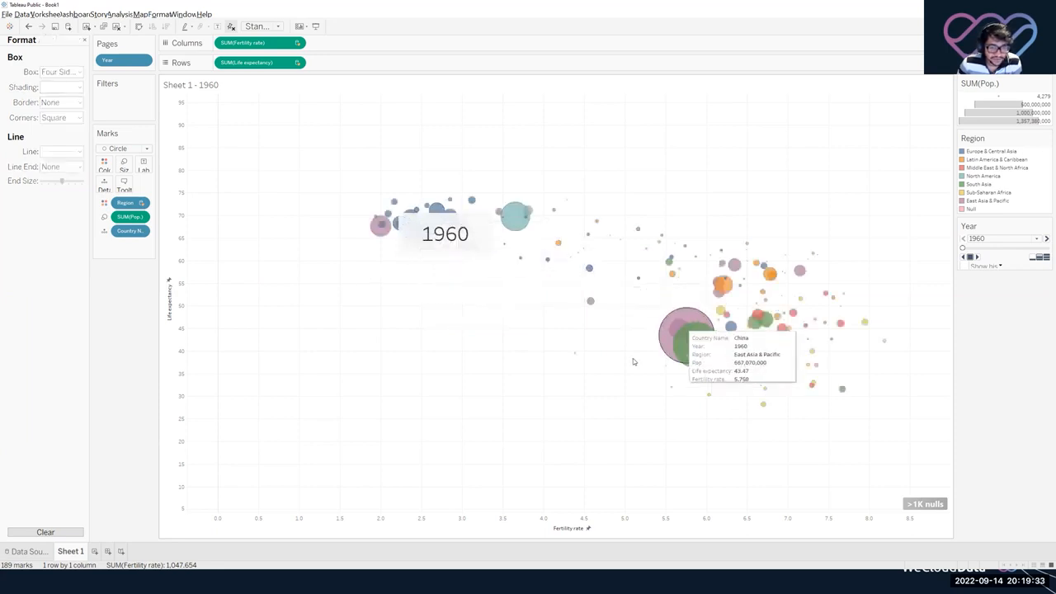
click(432, 251)
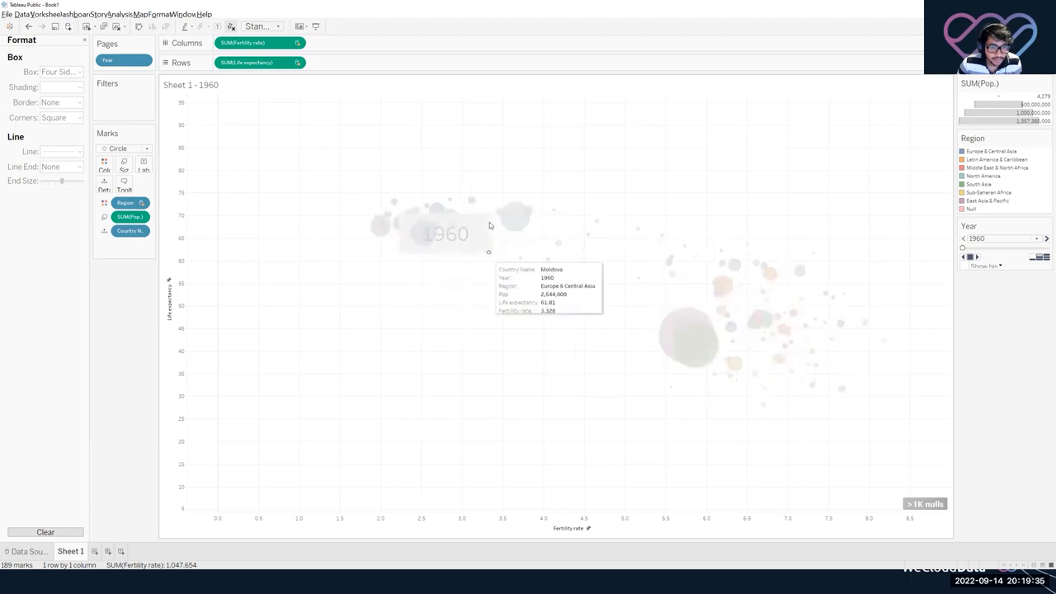
mouse_move(499, 307)
mouse_down()
mouse_move(474, 411)
mouse_move(566, 347)
mouse_move(603, 342)
mouse_move(680, 301)
mouse_up()
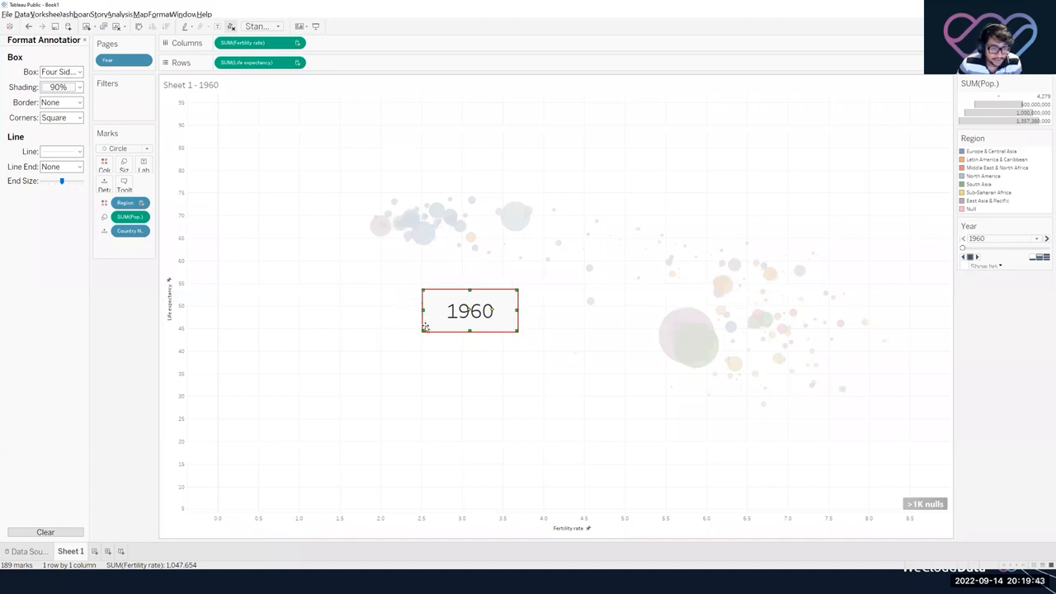
Set the year annotation's box shading to None.
right_click(504, 304)
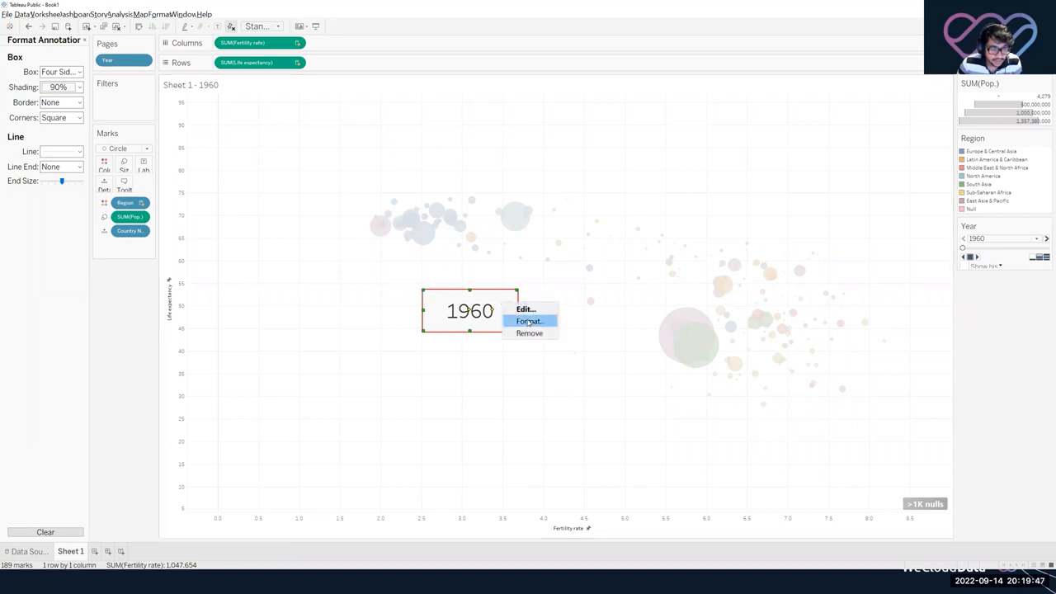
click(528, 322)
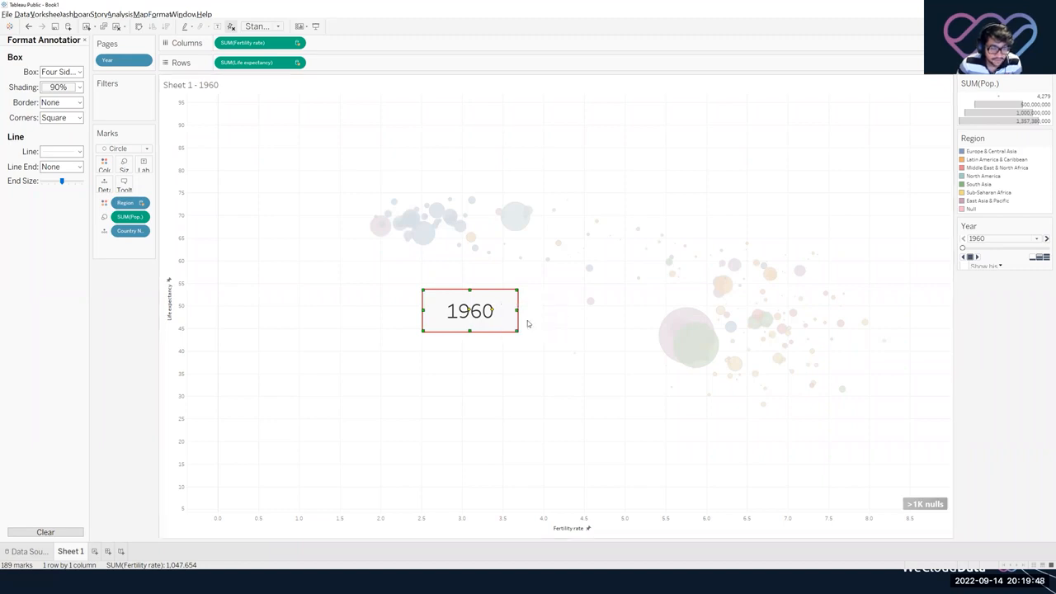
click(80, 87)
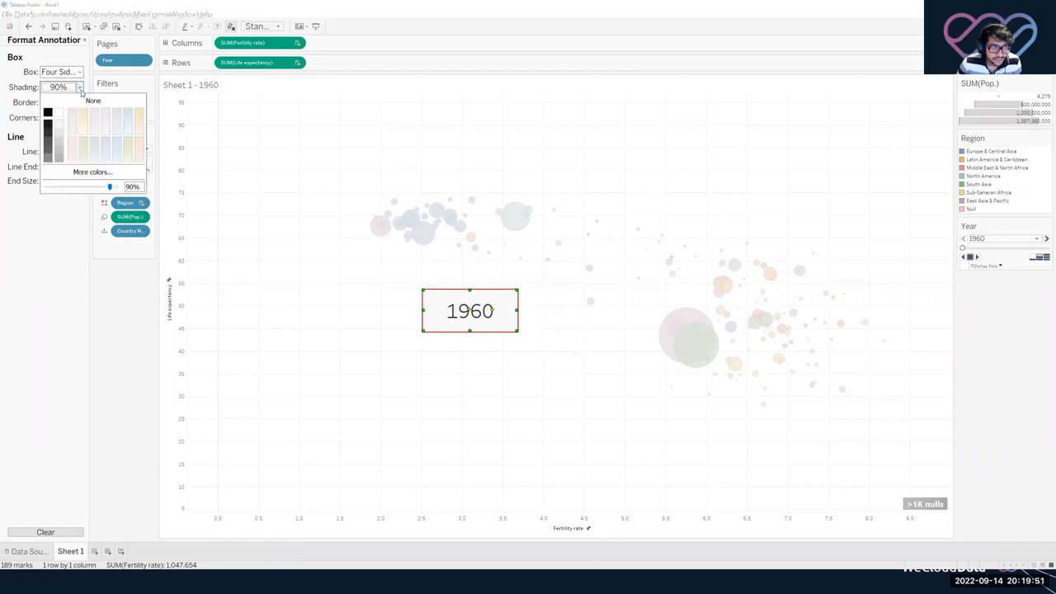
click(93, 101)
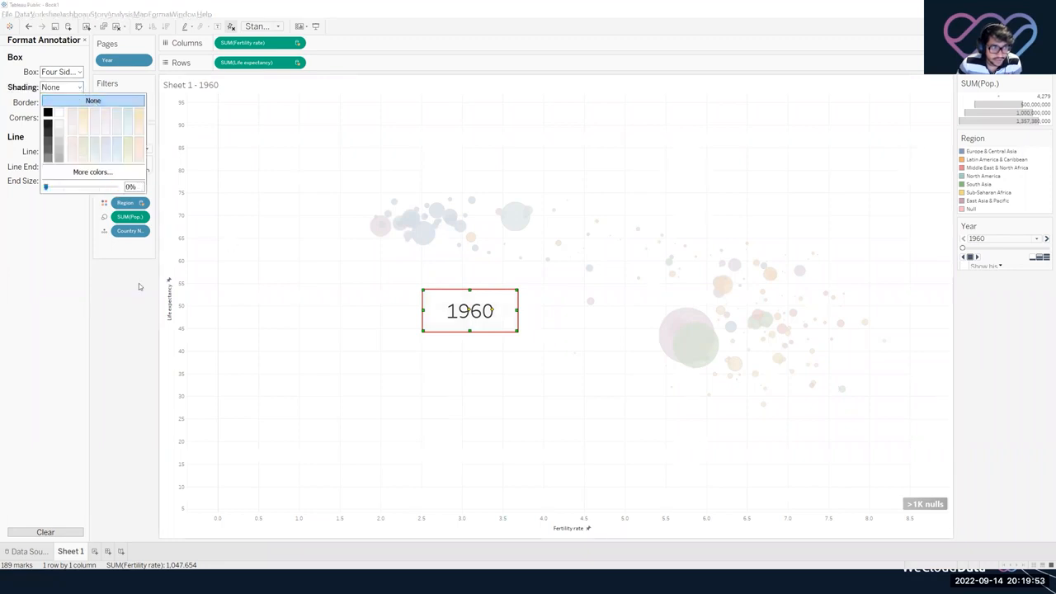
click(52, 258)
click(388, 285)
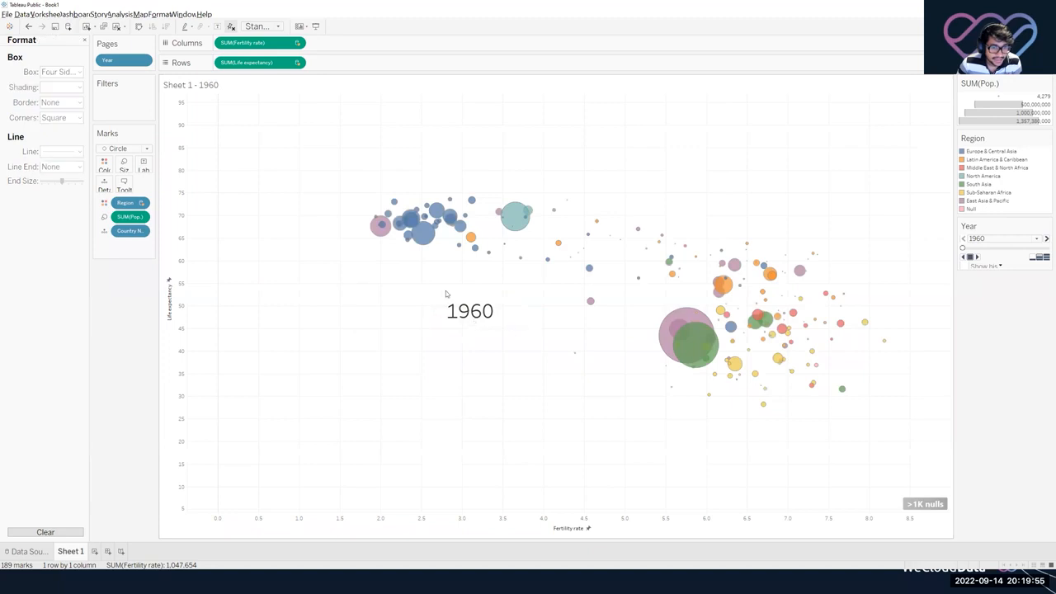
Place the unshaded year annotation over the bubbles near life expectancy 70 to check that the marks show through.
click(484, 309)
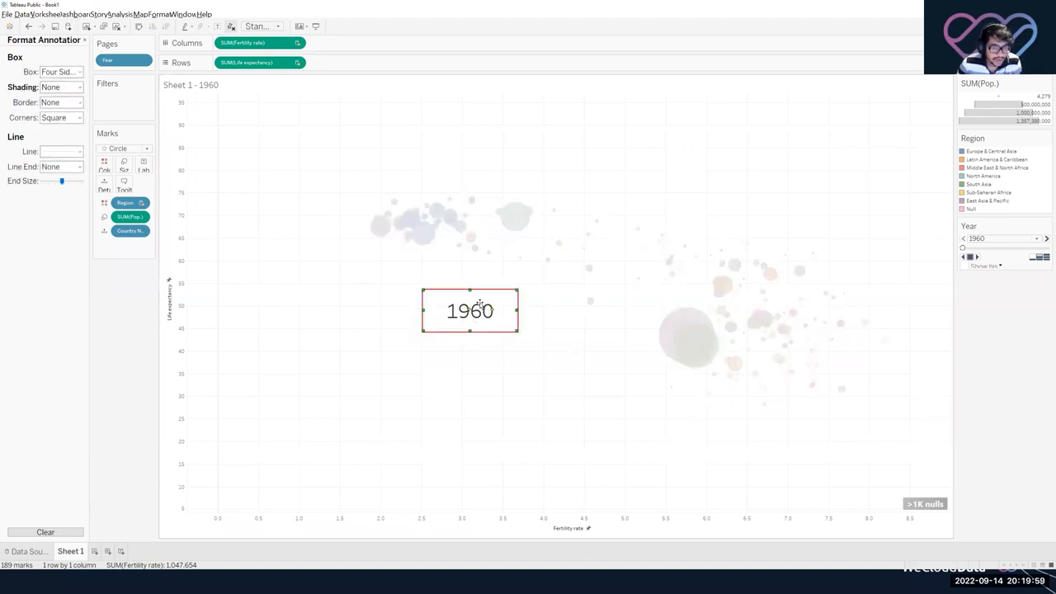
drag(483, 309, 484, 218)
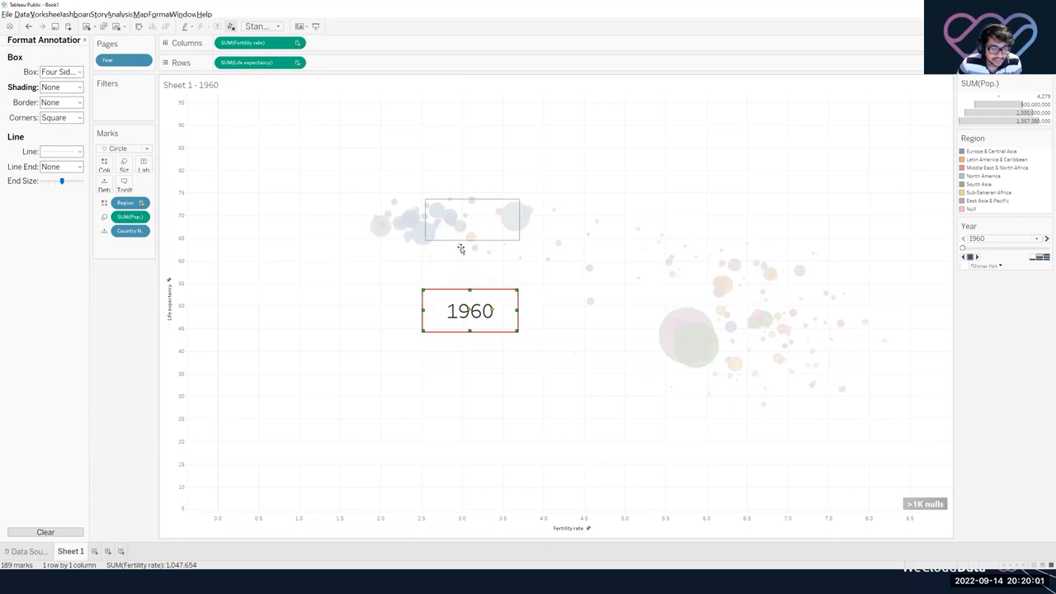
click(410, 288)
mouse_move(478, 257)
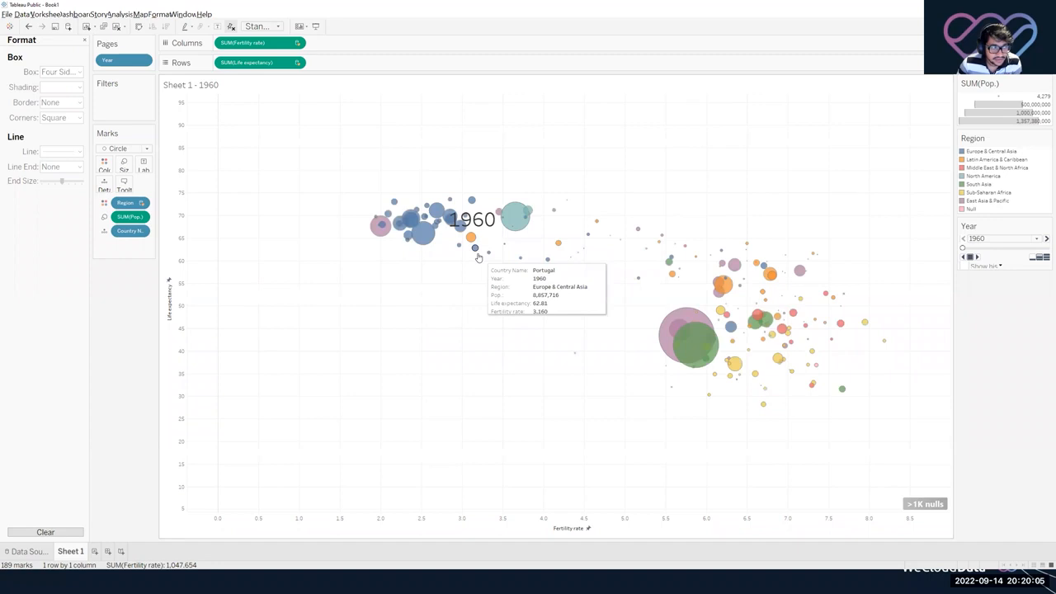
Move the year annotation back to empty space, centred at about fertility rate 3.6 and life expectancy 51.
mouse_move(479, 217)
mouse_down()
mouse_move(492, 333)
mouse_move(511, 311)
mouse_up()
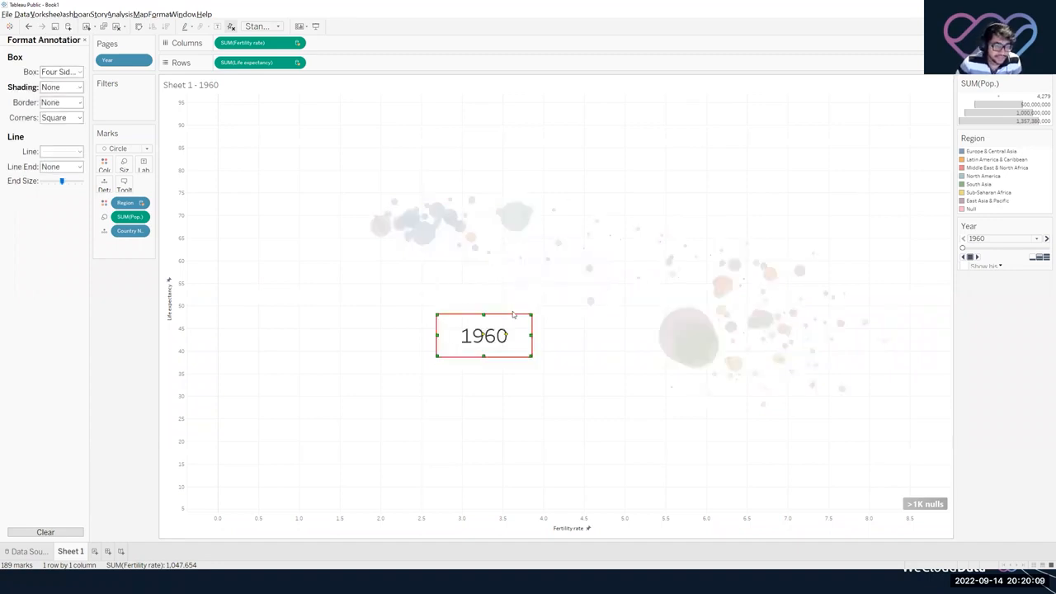
click(511, 299)
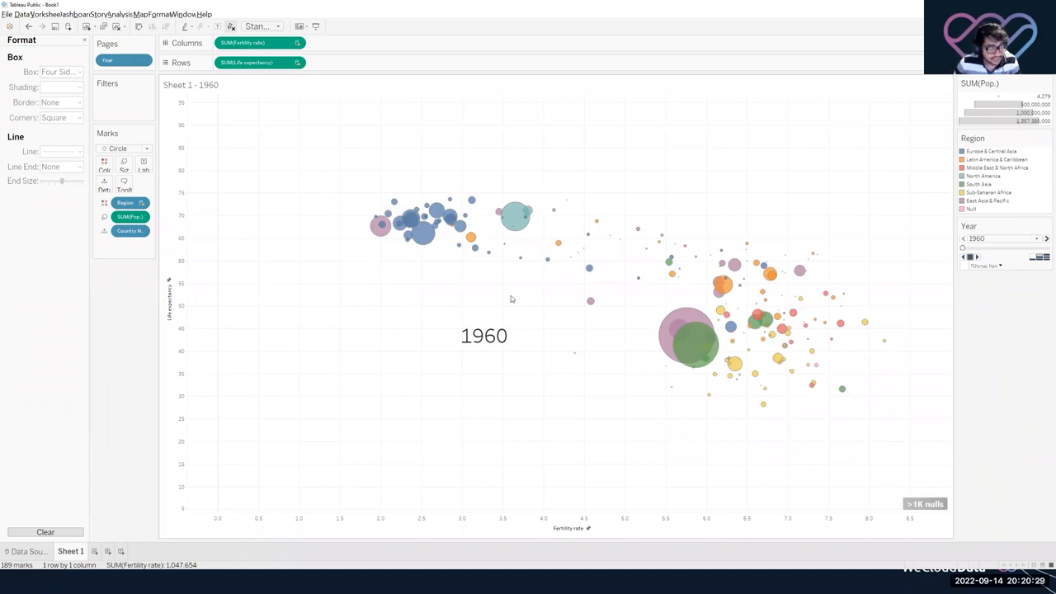
click(494, 338)
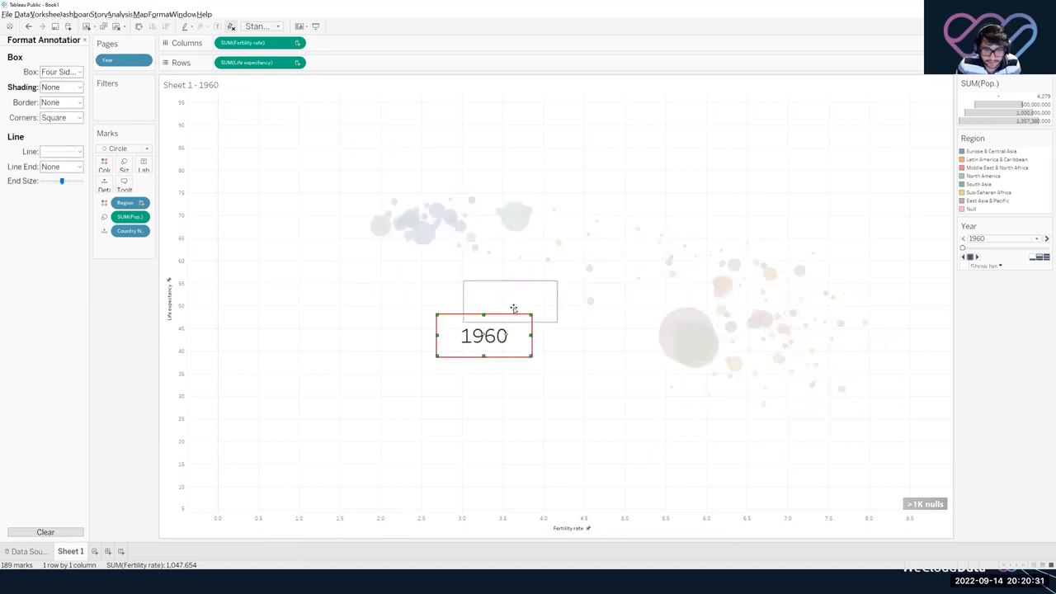
click(597, 390)
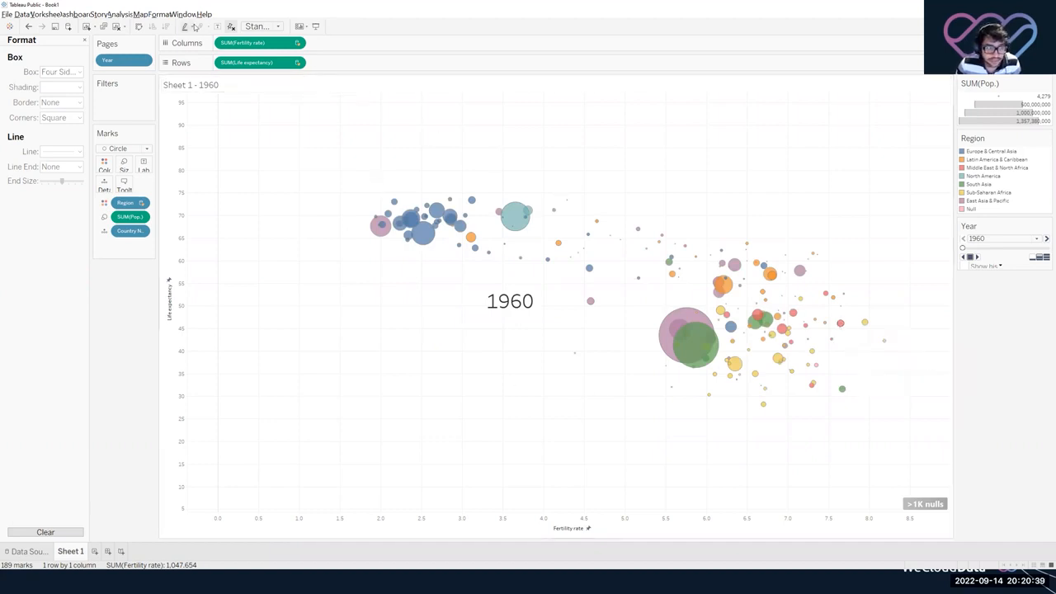
Turn off the workbook's default animations and close the animation settings.
click(99, 14)
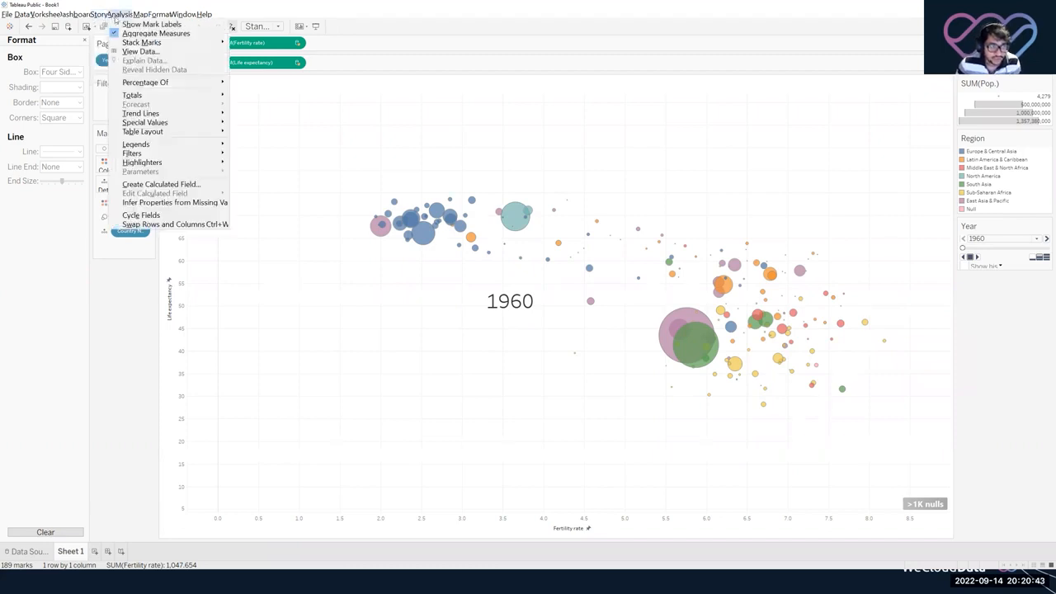
mouse_move(160, 15)
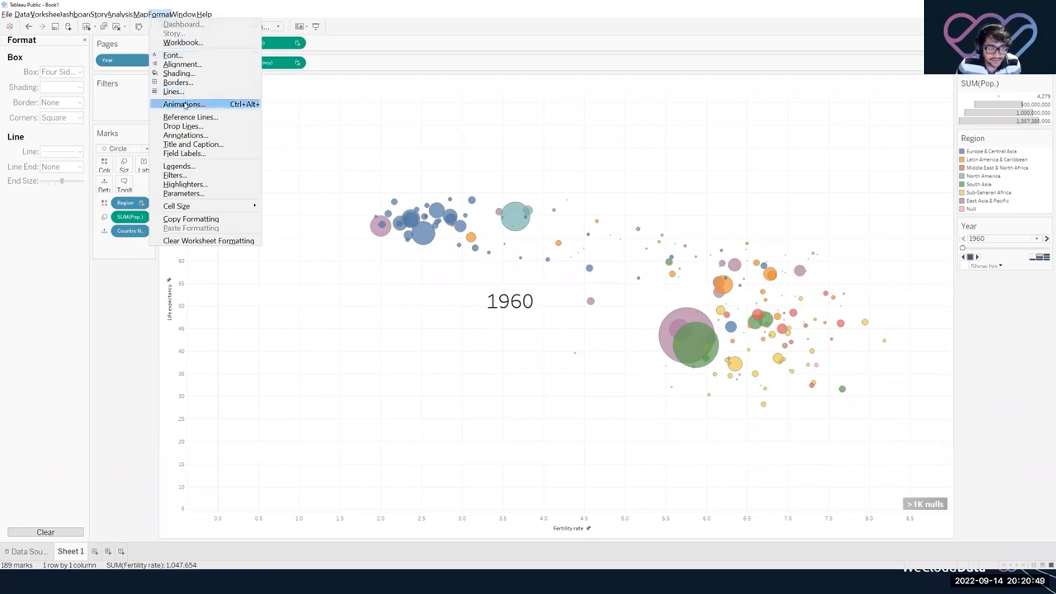
click(185, 104)
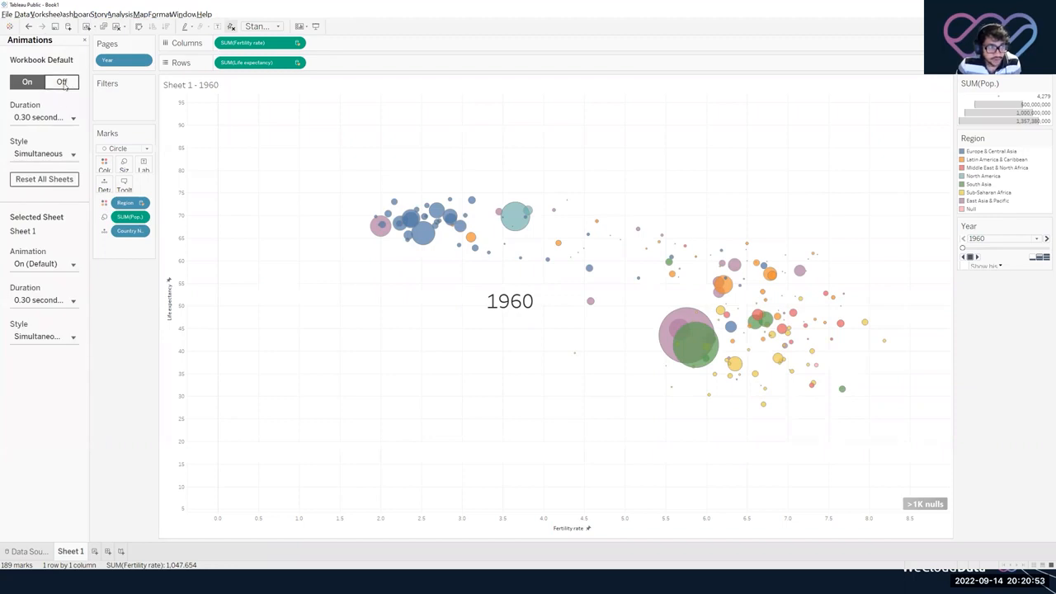
click(61, 82)
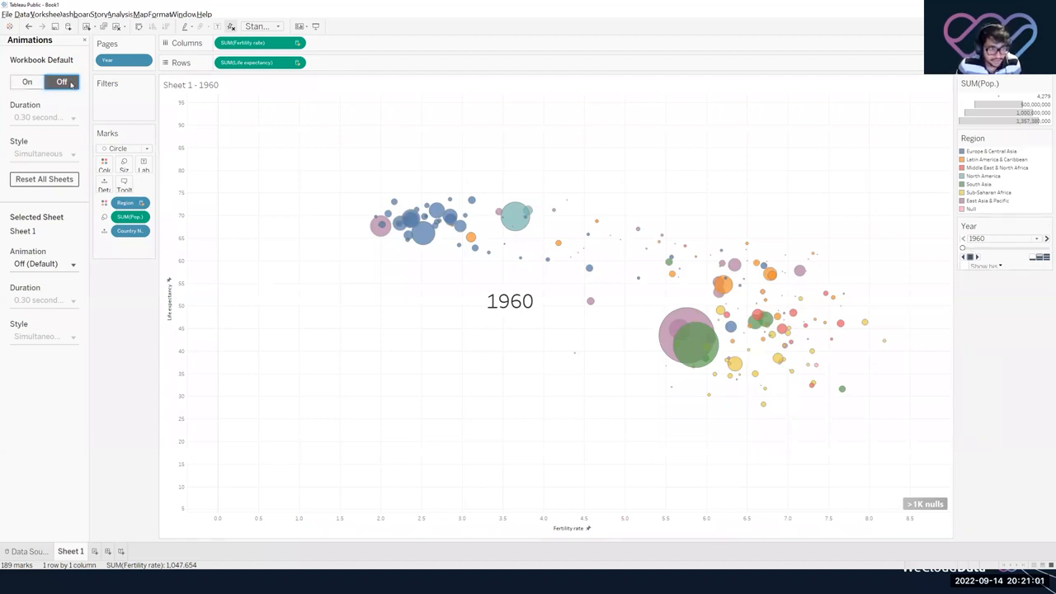
click(164, 16)
click(183, 104)
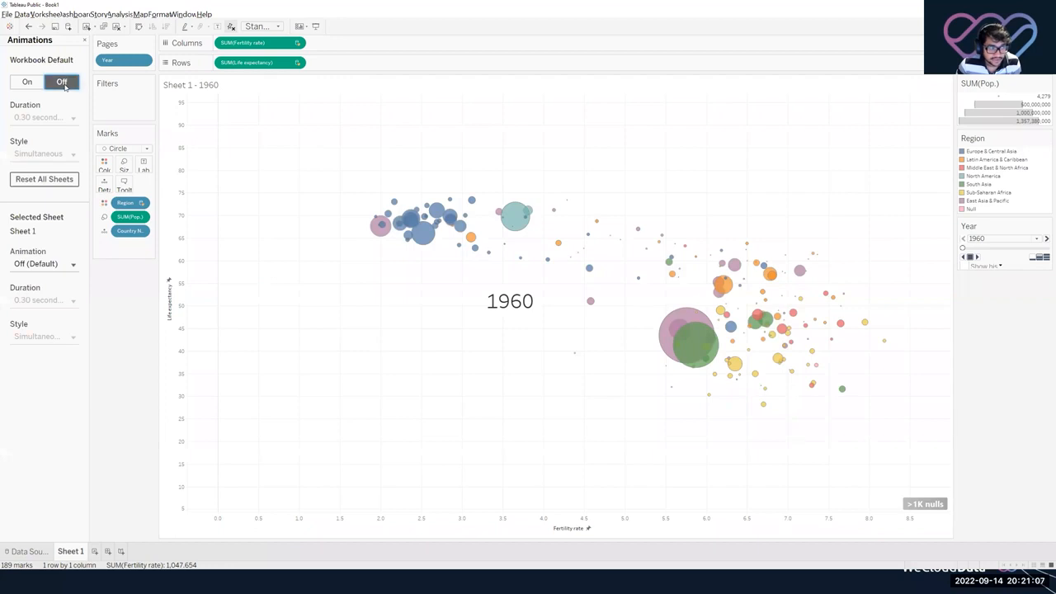
click(84, 39)
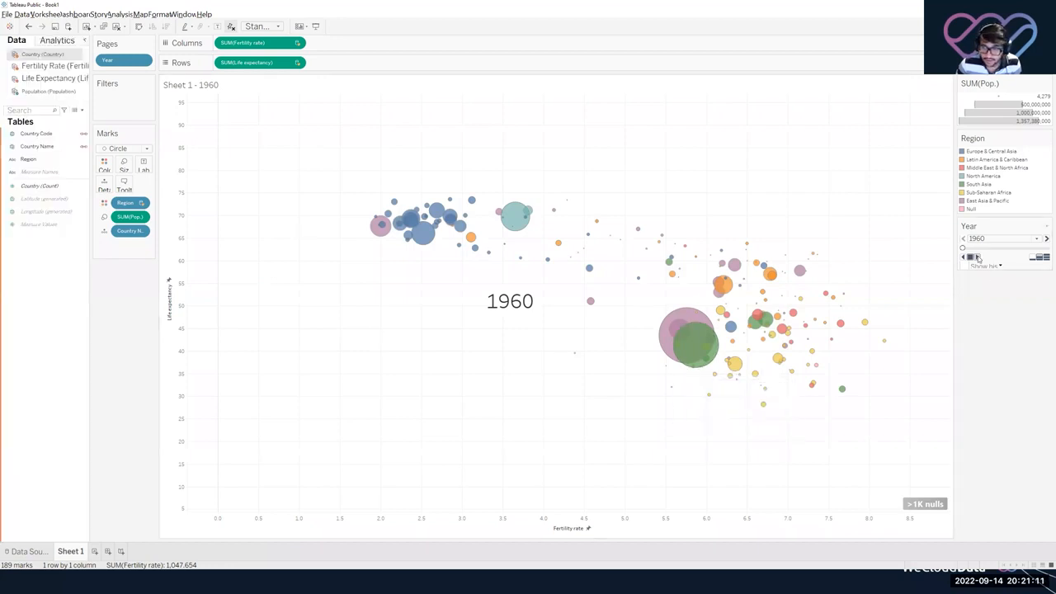
Set page playback to the fastest speed, play the years through 2013, and return the Year page to 1960.
click(1045, 261)
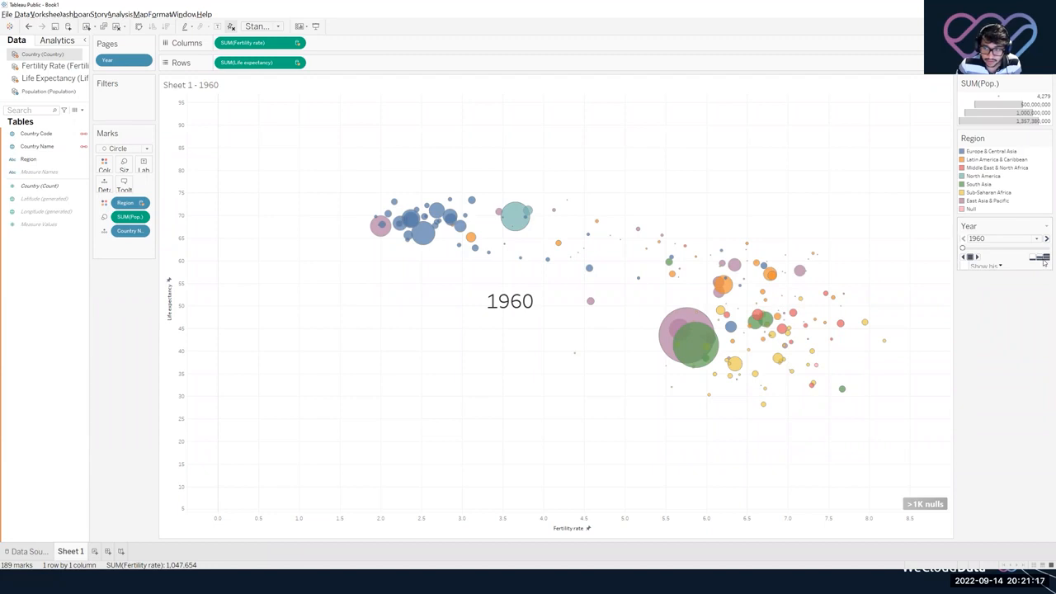
click(976, 257)
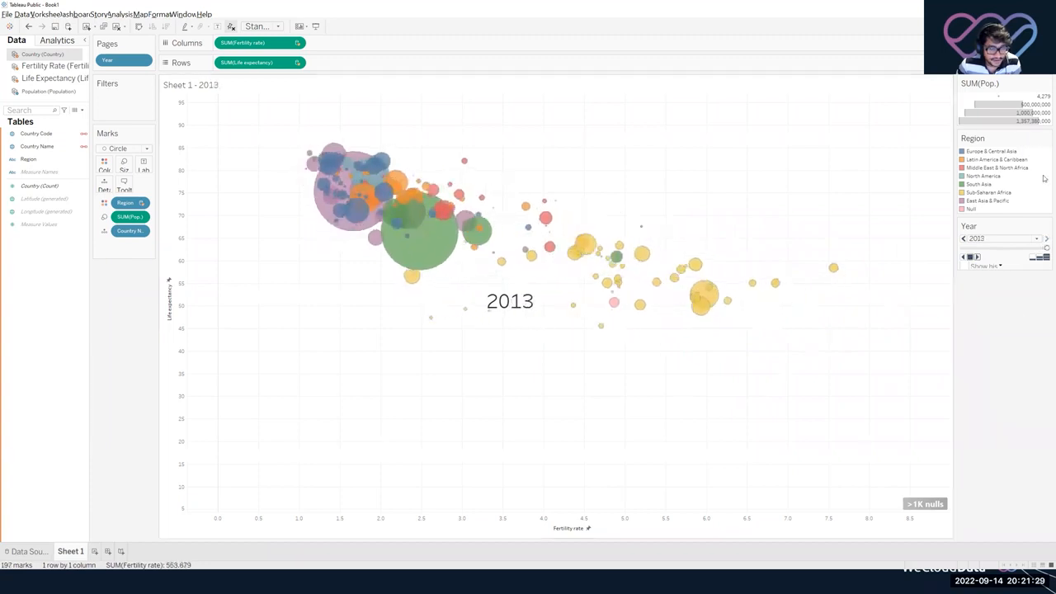
drag(1046, 248, 953, 247)
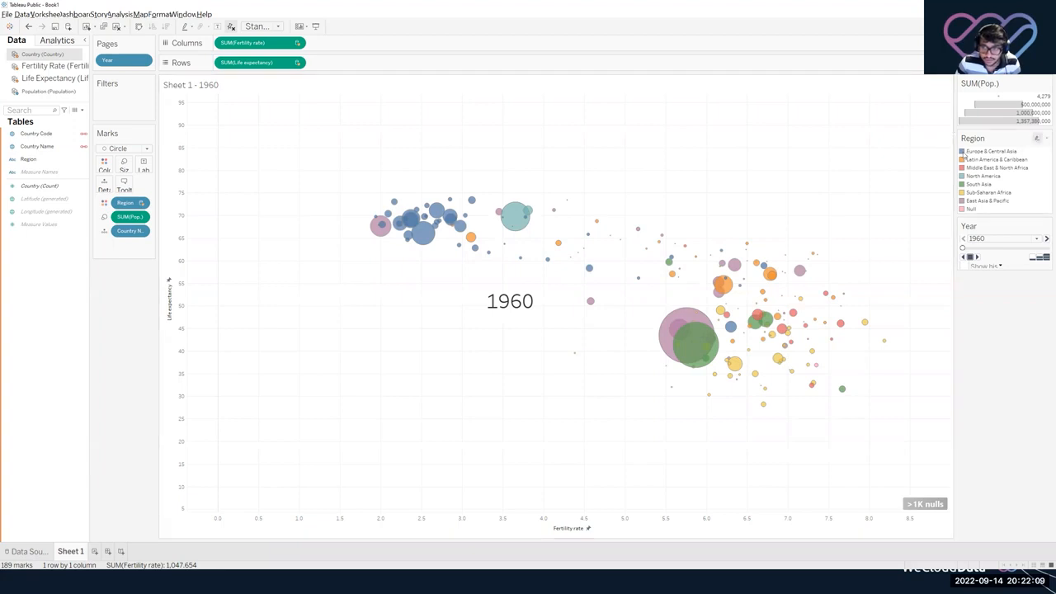
Highlight the Europe & Central Asia region, inspect its outlying countries' details, and play the Year pages forward from 1960.
click(964, 155)
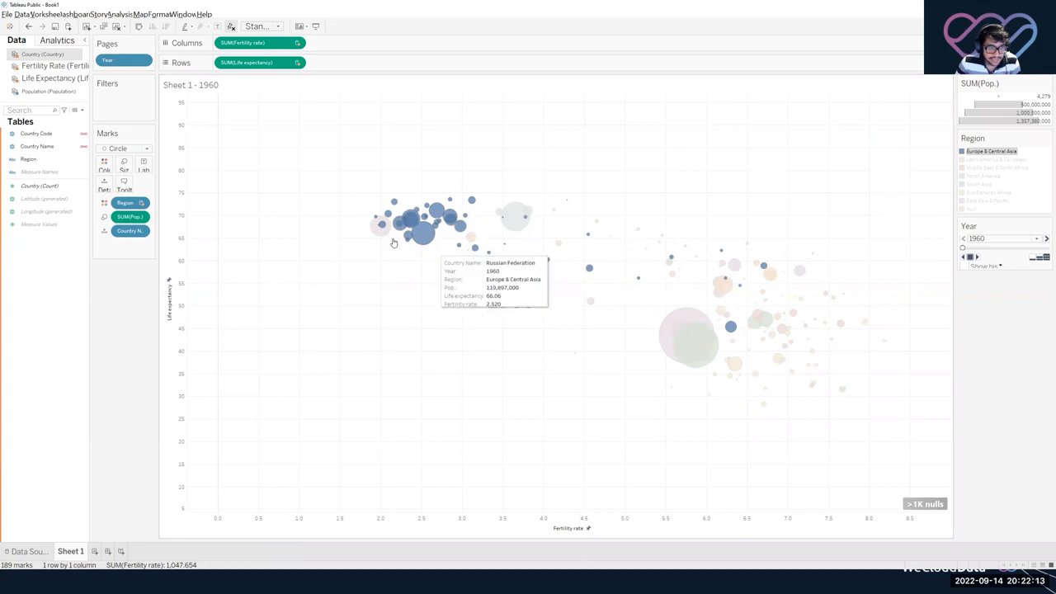
mouse_move(731, 329)
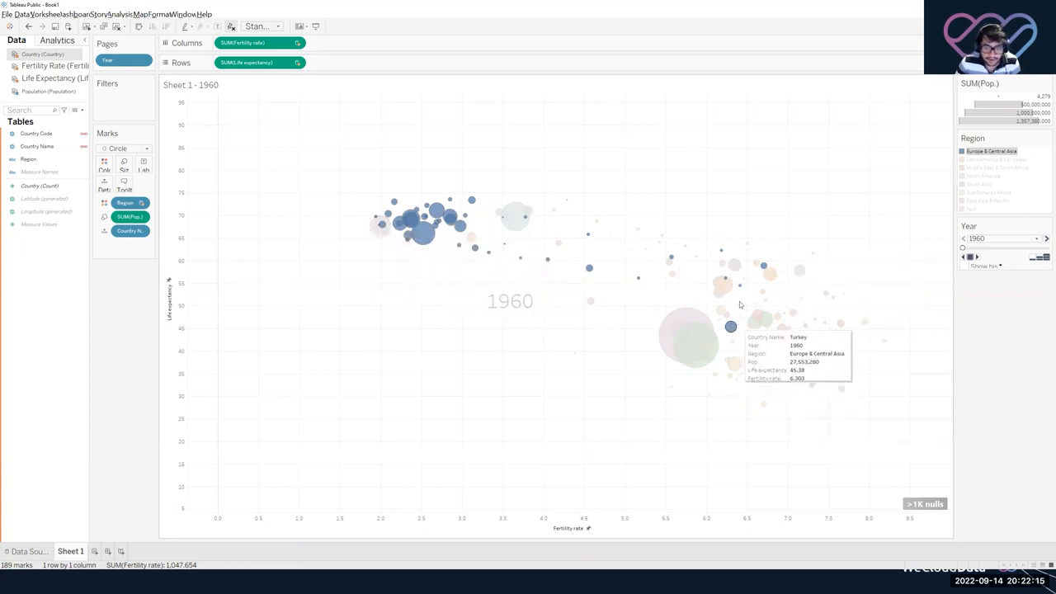
mouse_move(764, 268)
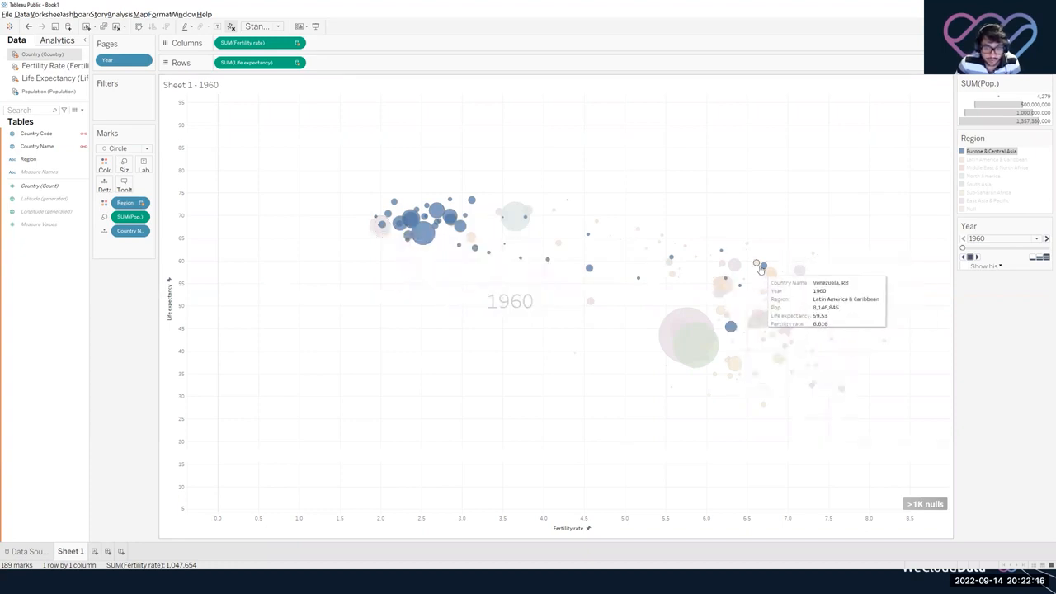
click(977, 256)
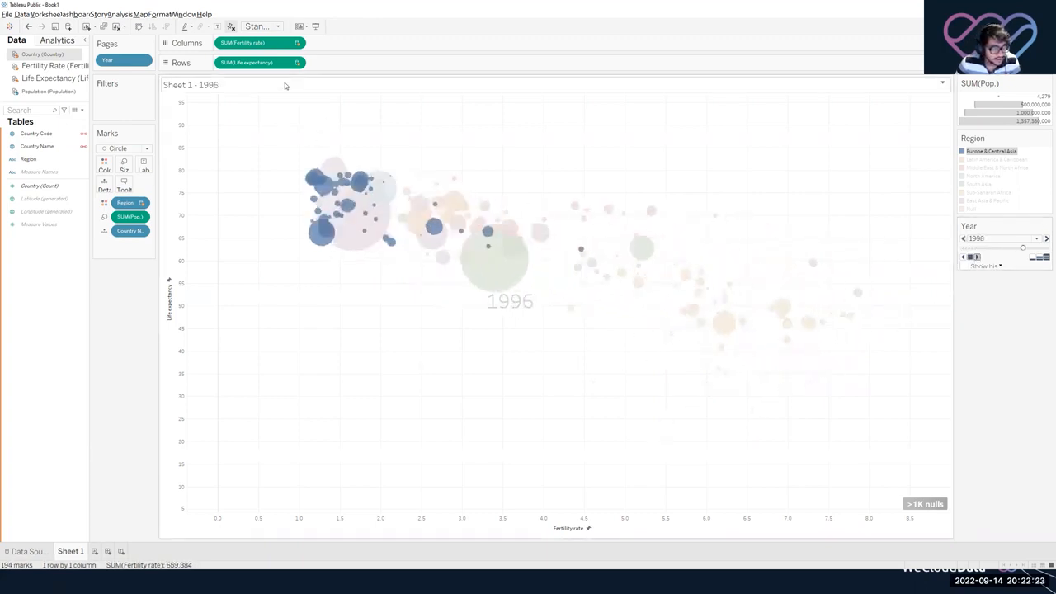
Turn on page history, set it to show trails, and return the Year page to 1960.
click(965, 267)
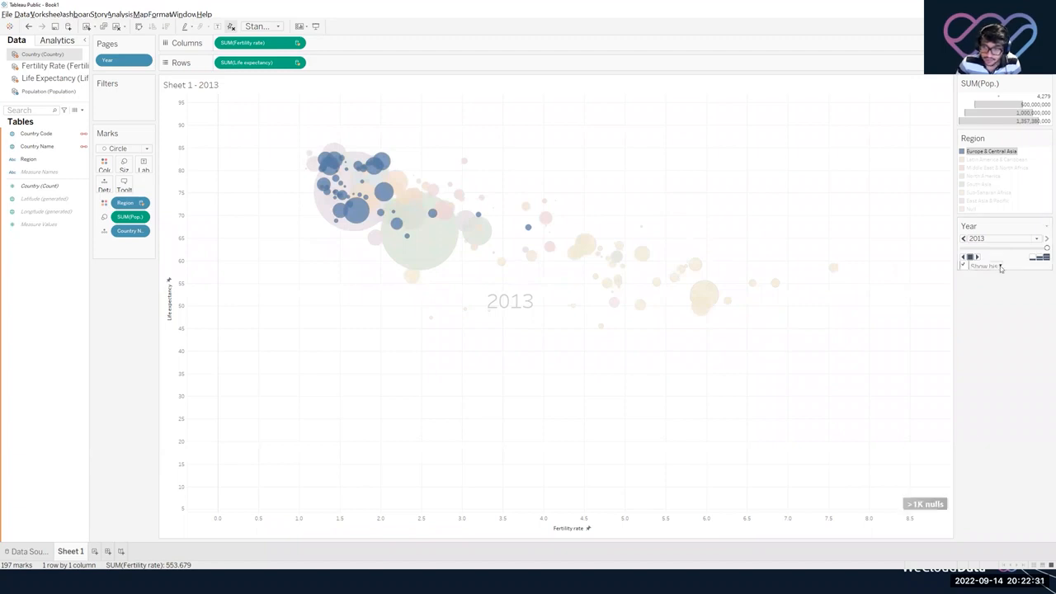
click(1000, 266)
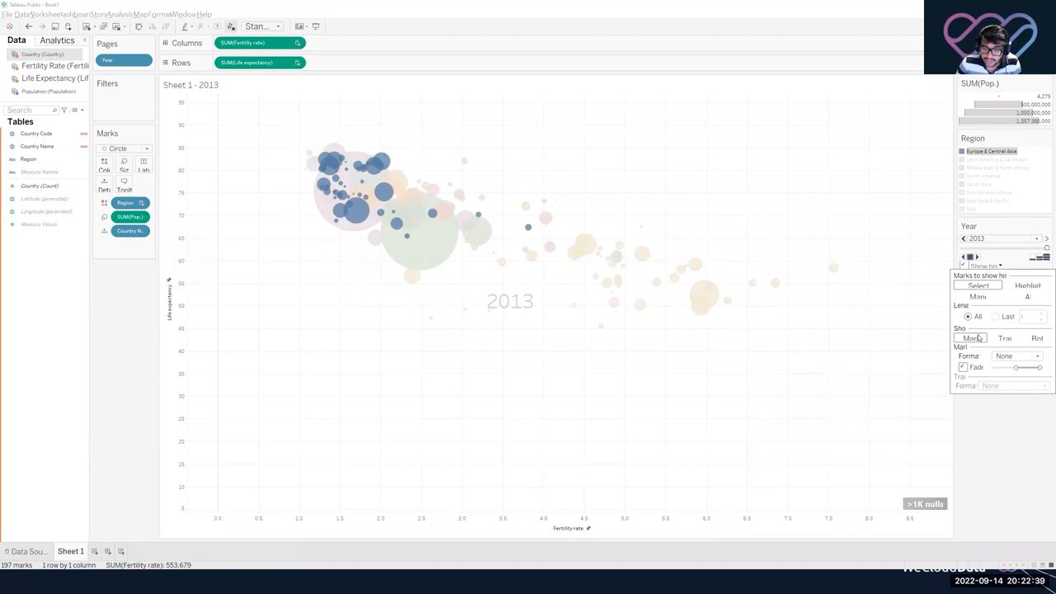
click(1005, 338)
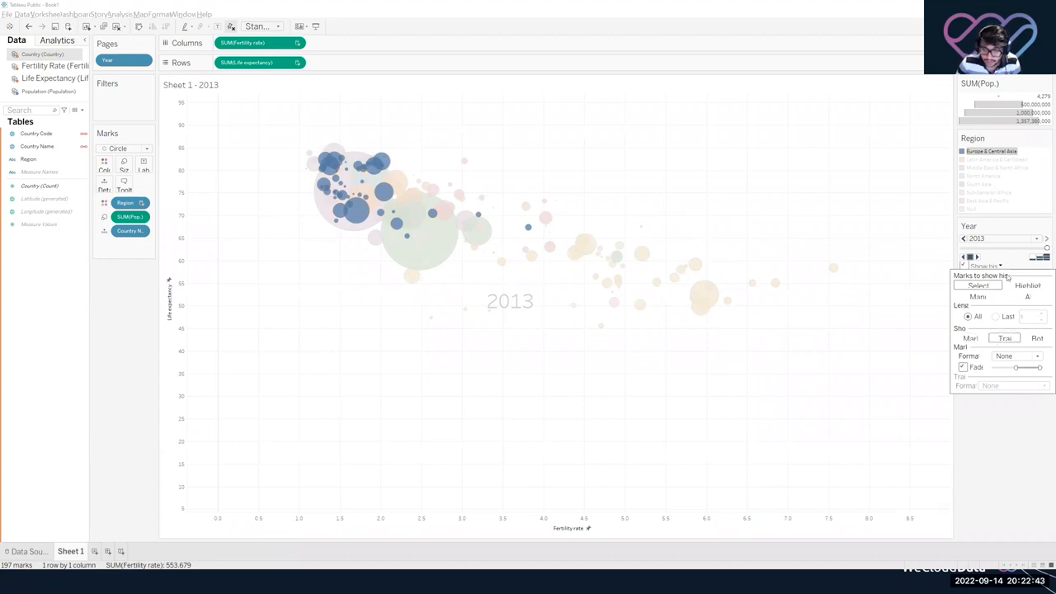
click(1033, 252)
drag(1047, 247, 951, 247)
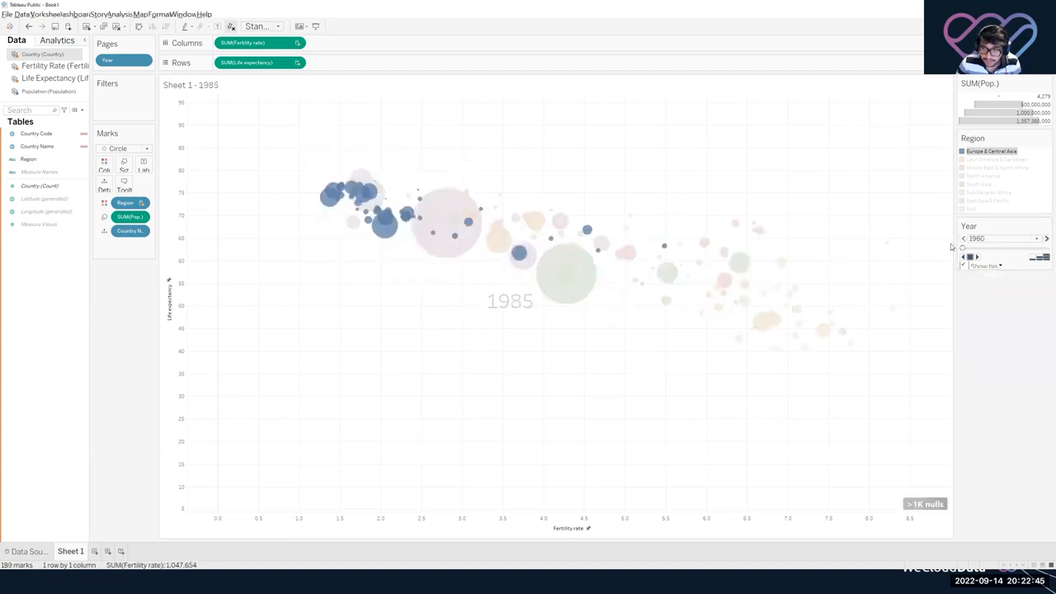
click(972, 257)
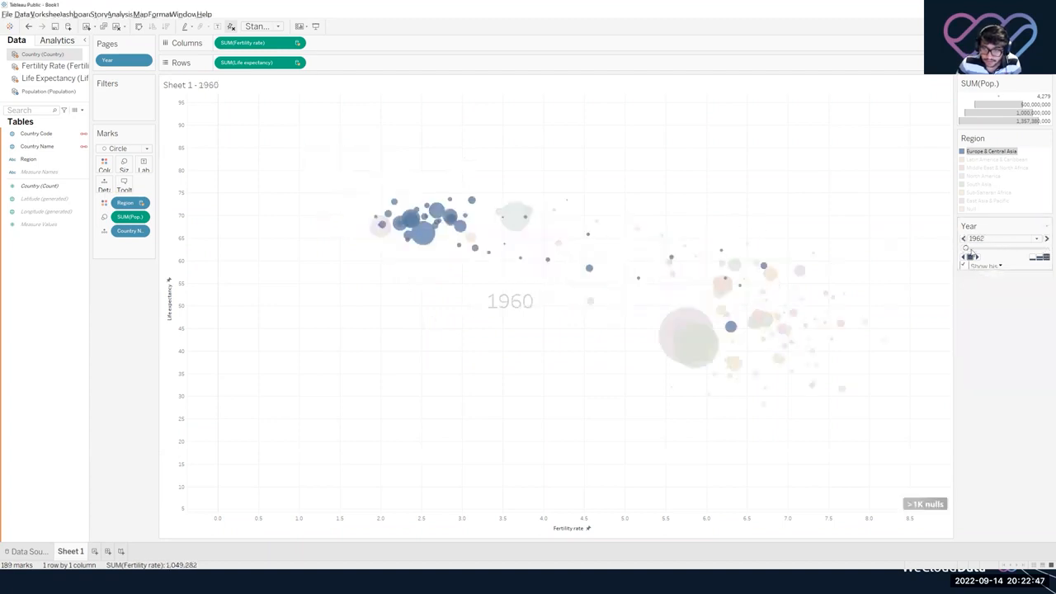
Set page history to show for highlighted marks and play the Year pages from 1960 through 2013.
click(985, 266)
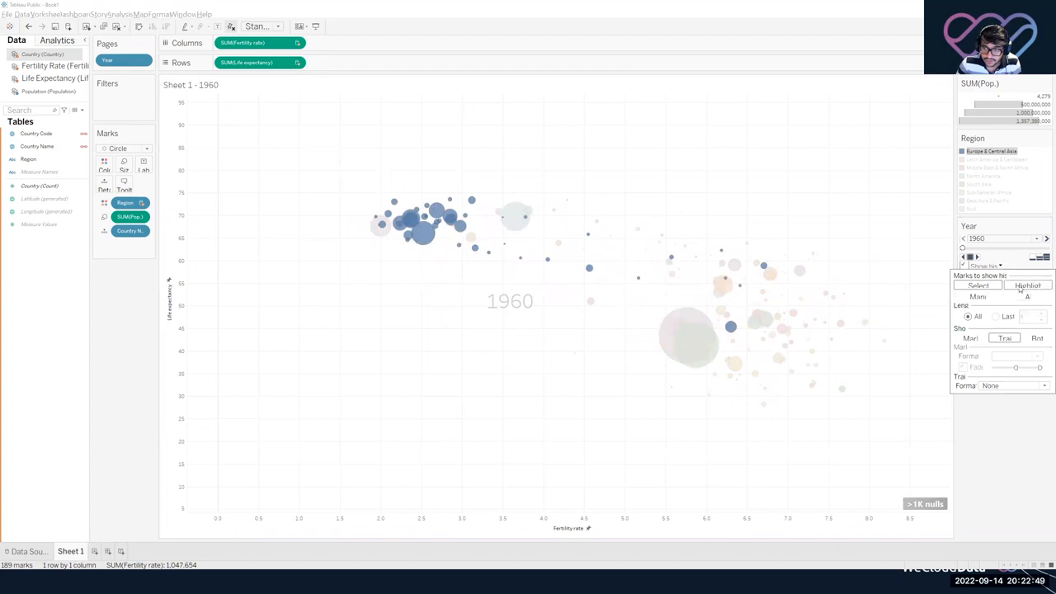
click(1023, 286)
click(972, 249)
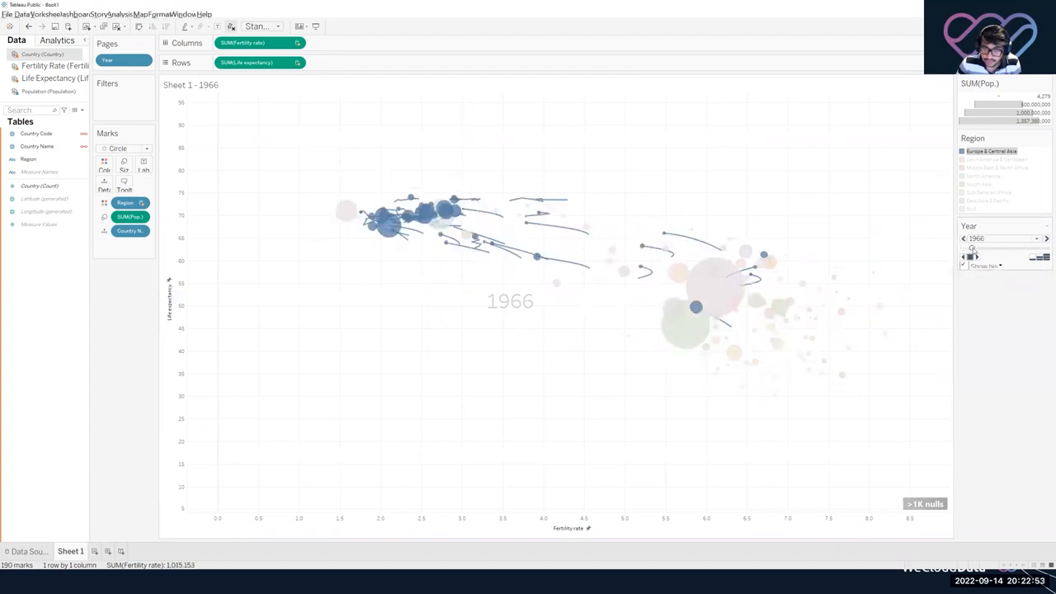
click(963, 249)
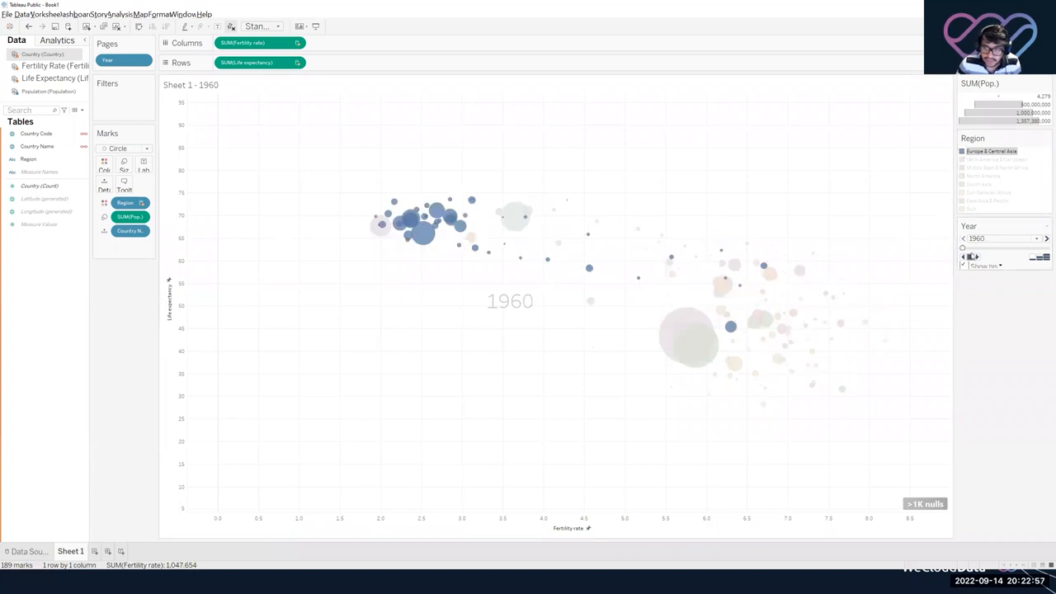
click(978, 257)
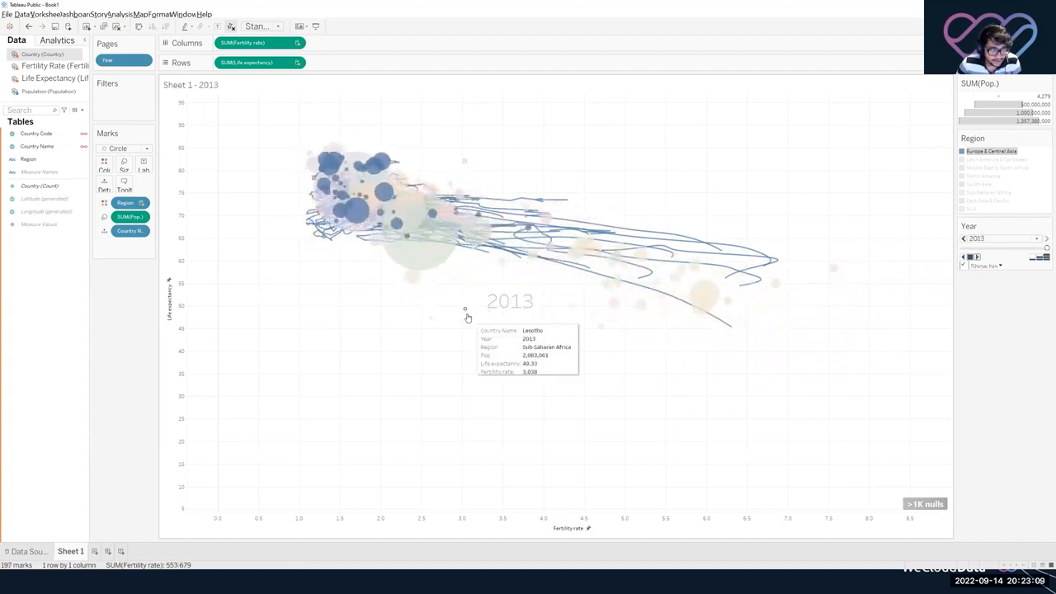
Turn off page history, clear the region highlight, and play the Year pages through 2013 with all regions.
click(964, 267)
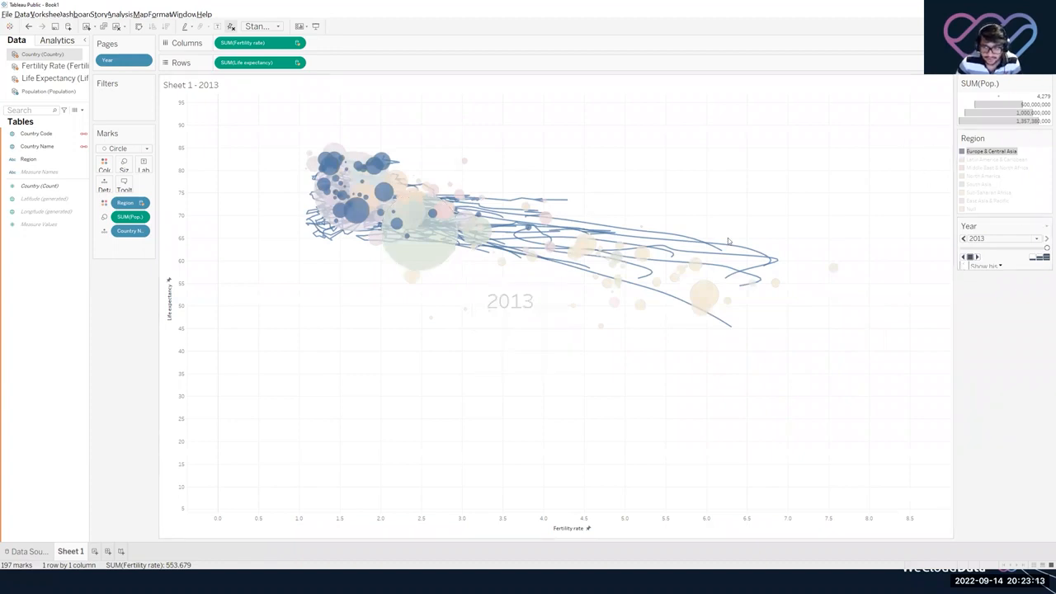
click(605, 131)
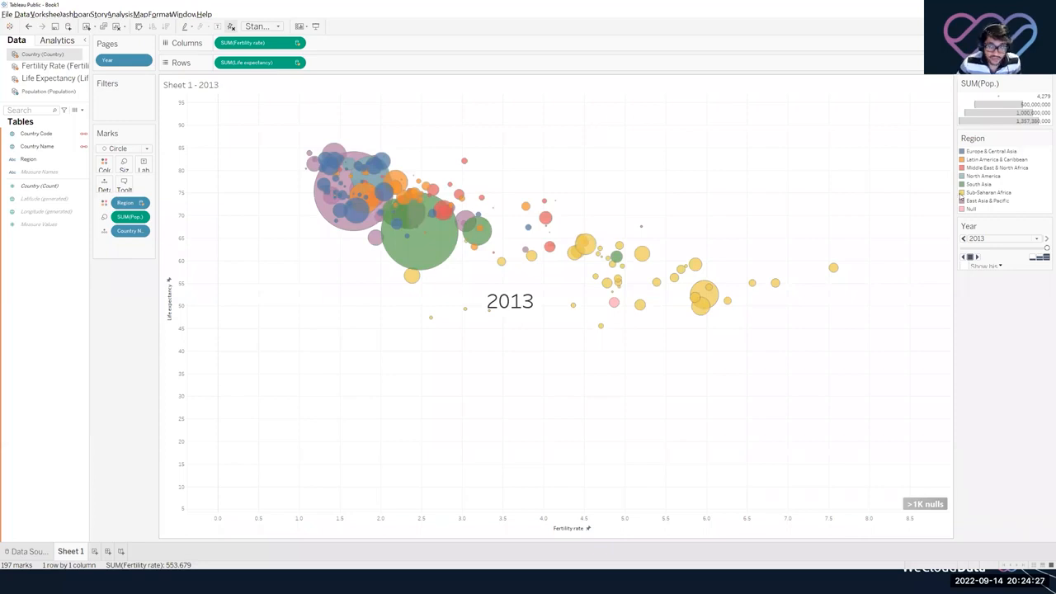
click(978, 257)
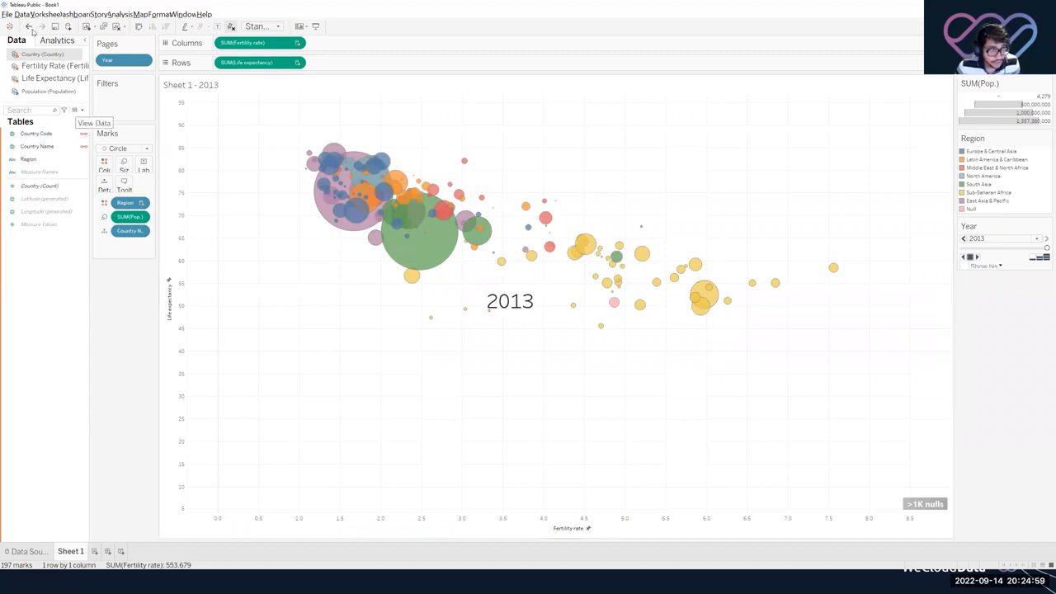
Start saving the workbook to Tableau Public as a new workbook and sign in to the account.
click(8, 15)
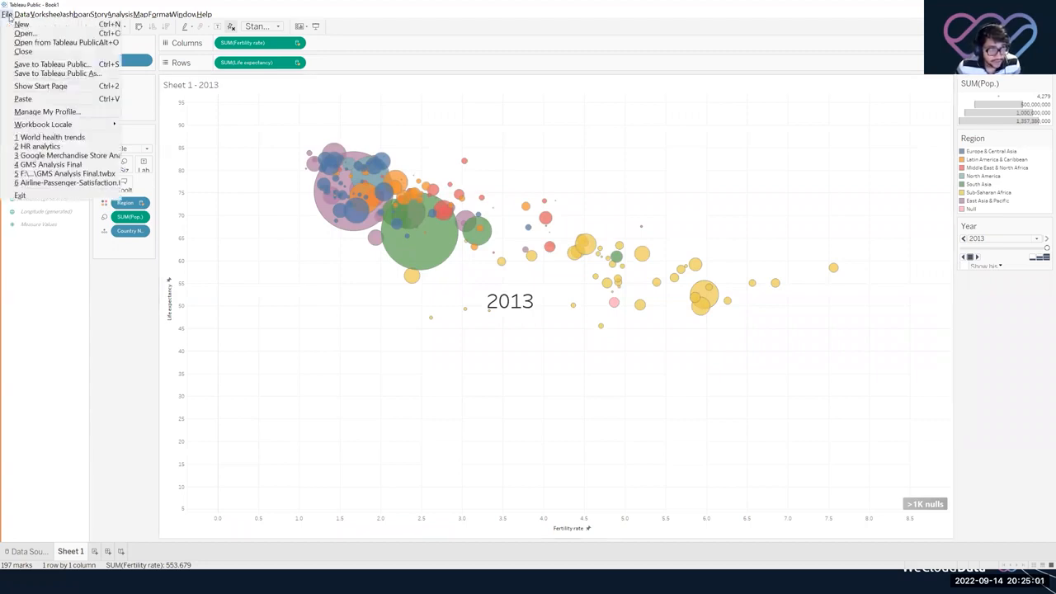
click(85, 74)
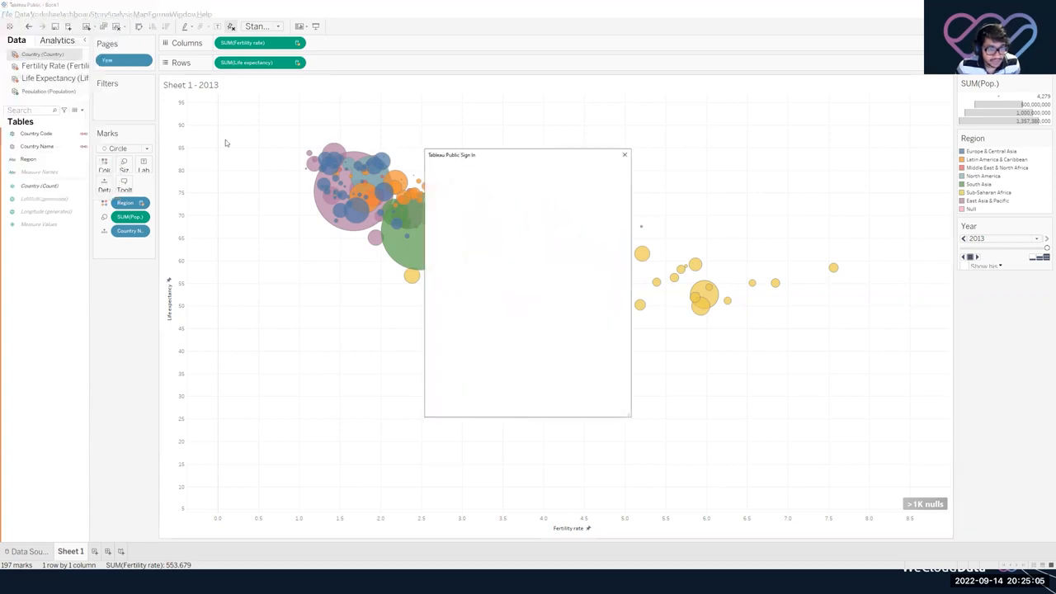
click(507, 251)
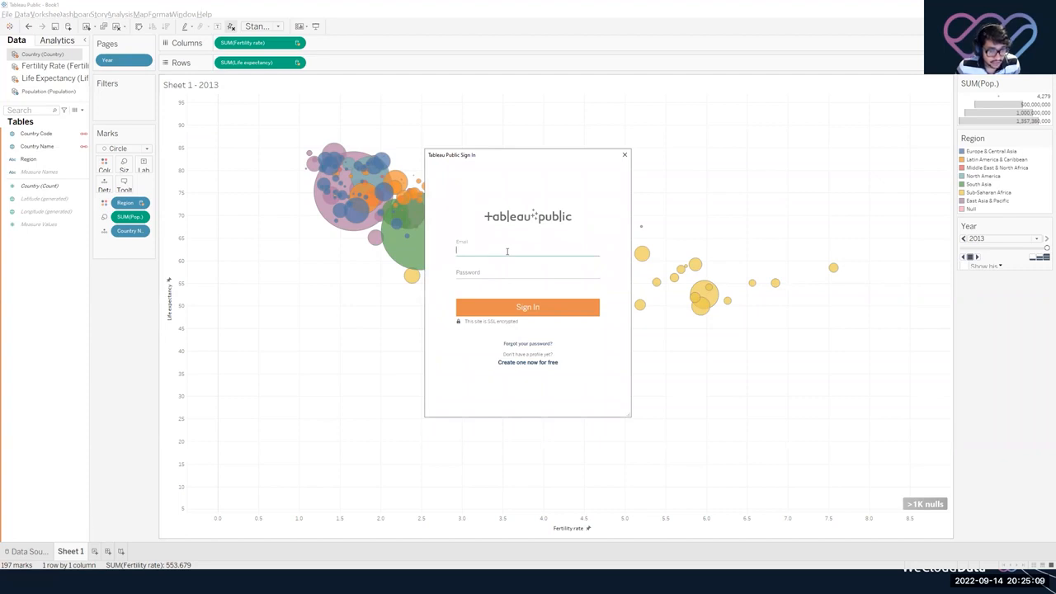
click(539, 365)
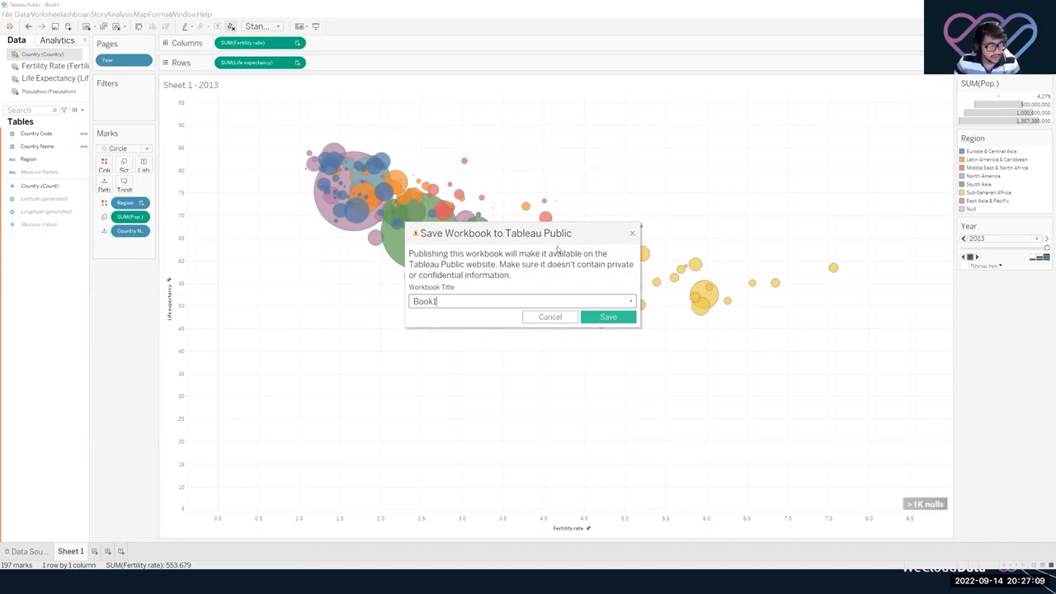
Title the workbook "World health trends info session" and publish it to Tableau Public.
key(ctrl+a)
text(Wrold)
key(BackSpace)
key(BackSpace)
key(BackSpace)
key(BackSpace)
text(ordl)
key(BackSpace)
key(BackSpace)
text(ld eha)
key(BackSpace)
key(BackSpace)
key(BackSpace)
text(health trends)
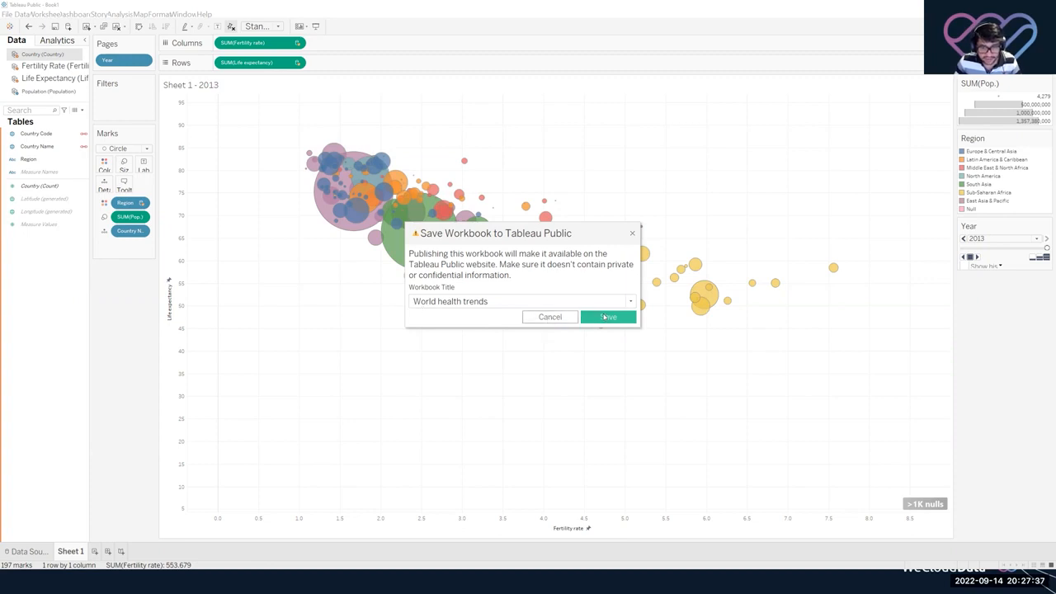
click(518, 300)
text(info session)
key(Return)
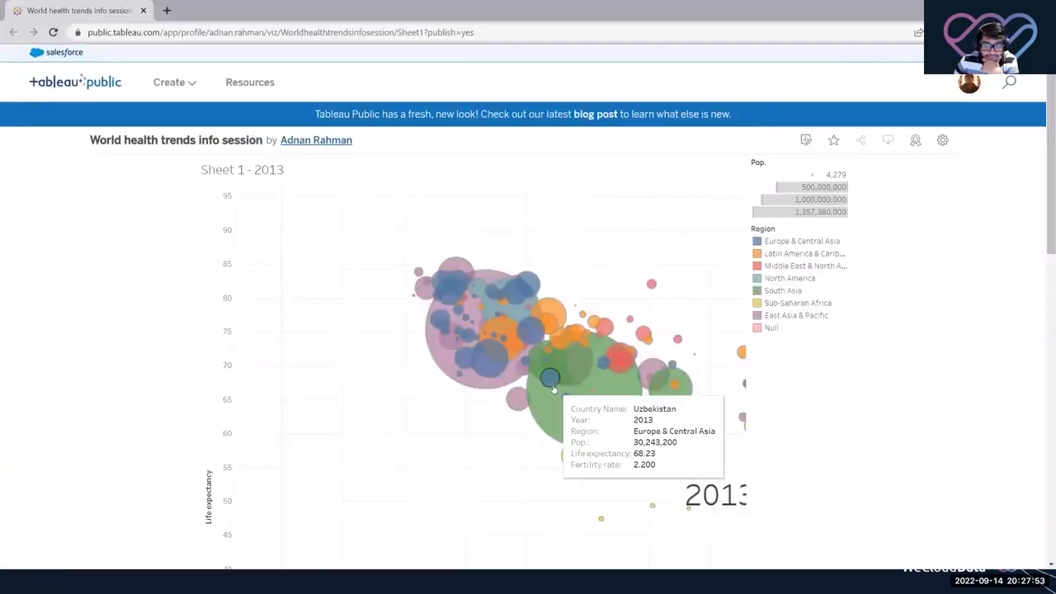
Open the author's profile from the published viz, select the profile's web address, and look over the listed vizzes.
scroll(587, 372, down, 1)
scroll(868, 287, up, 1)
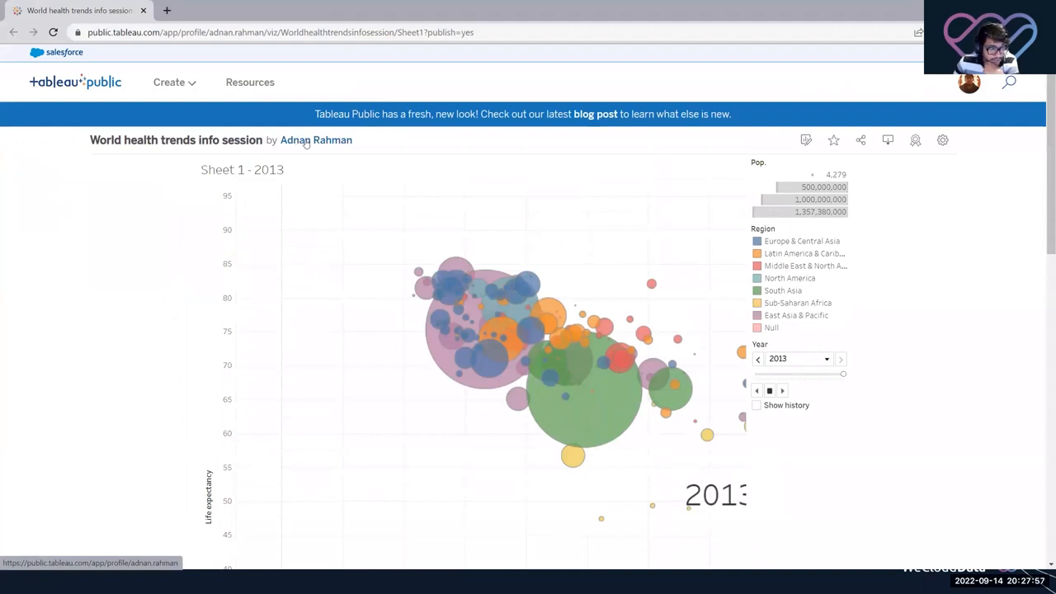
click(305, 145)
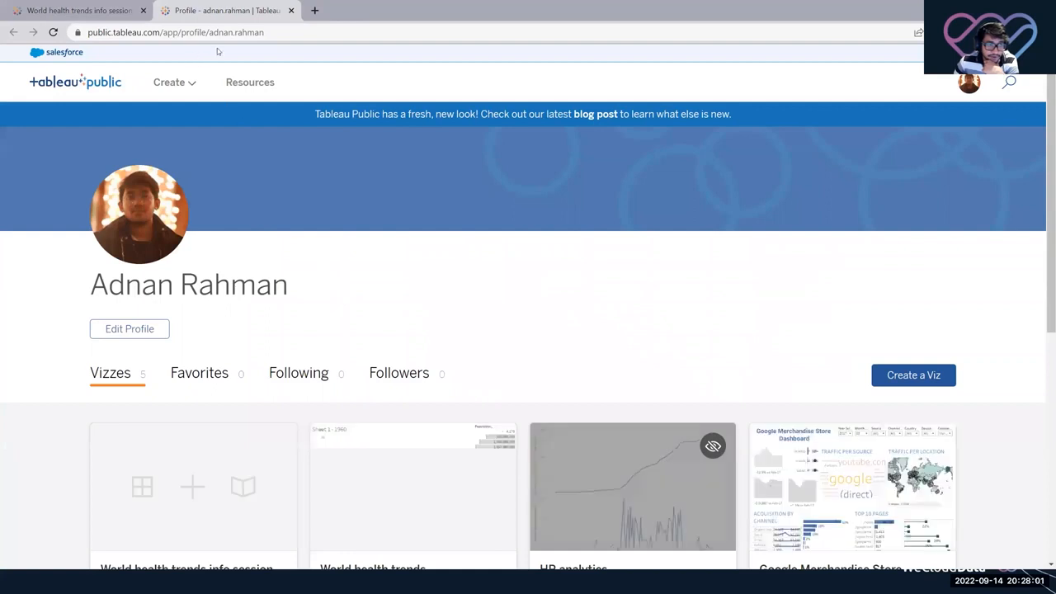
click(282, 32)
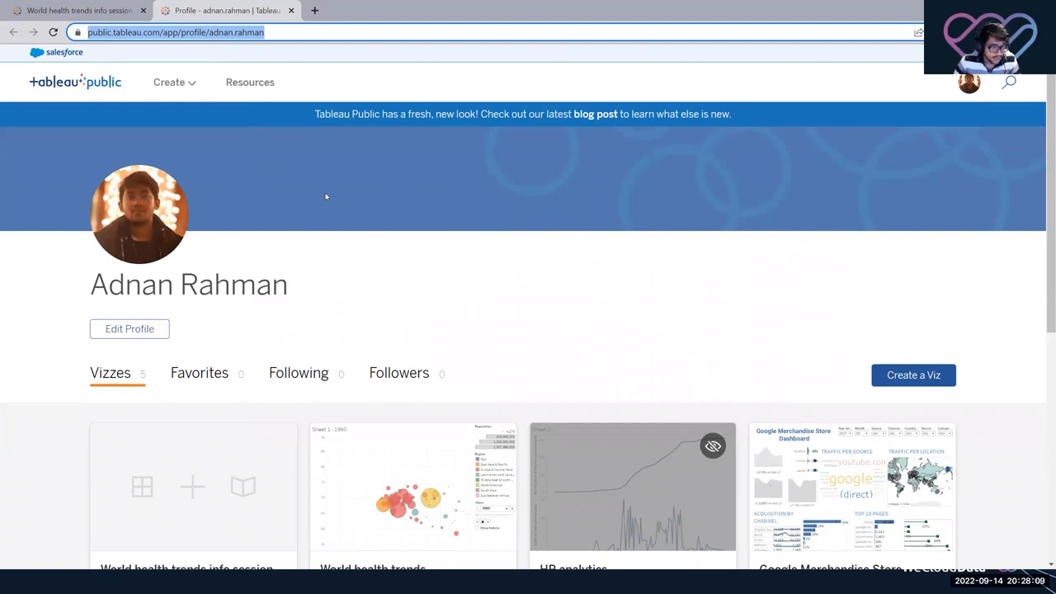
scroll(326, 196, down, 2)
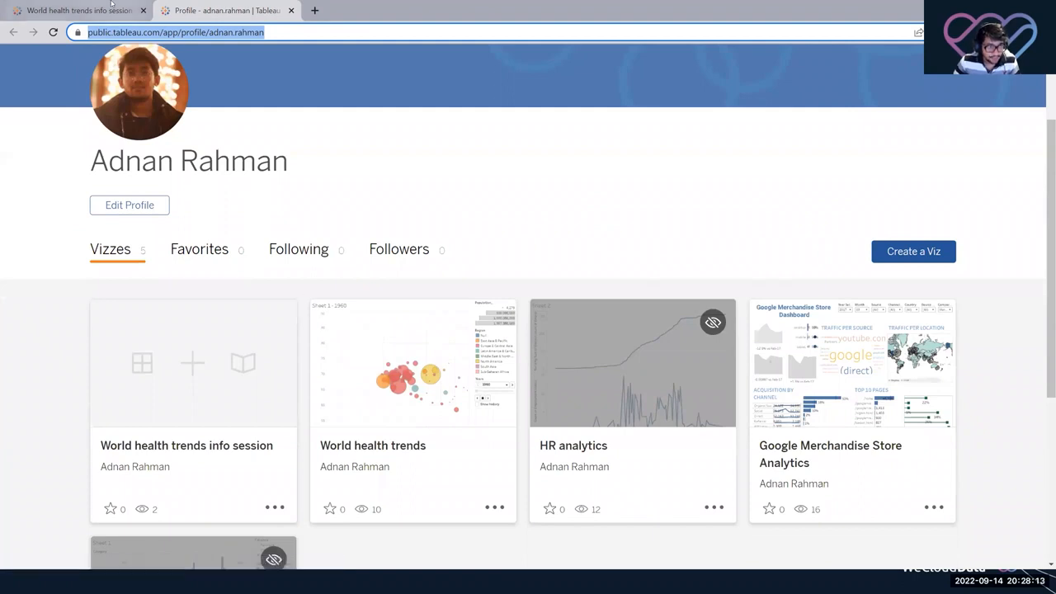
Return to the published viz, play its Year pages, and look over the page down to the publication details.
click(111, 5)
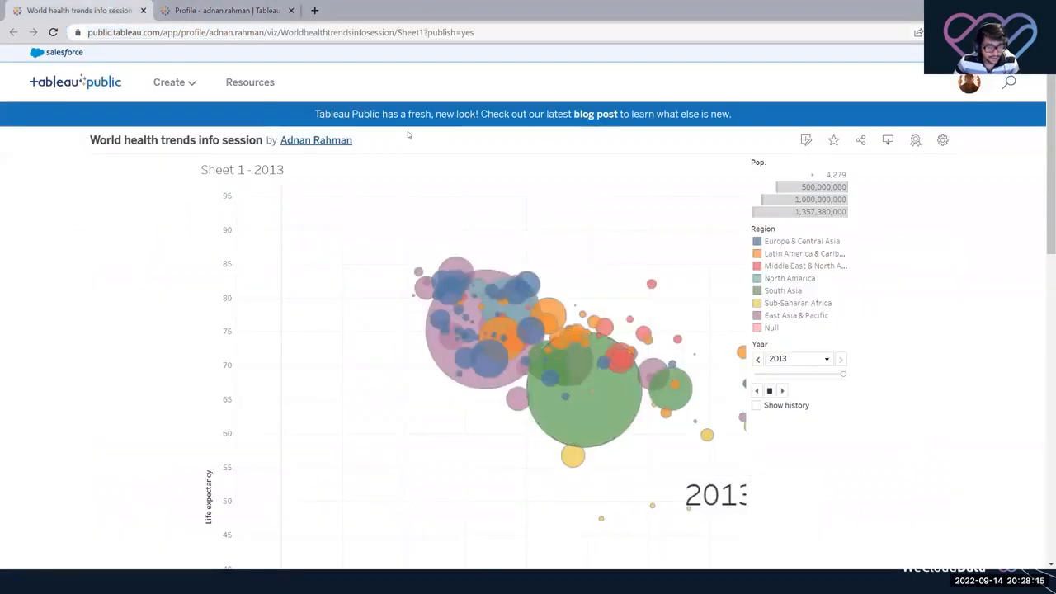
scroll(425, 284, down, 3)
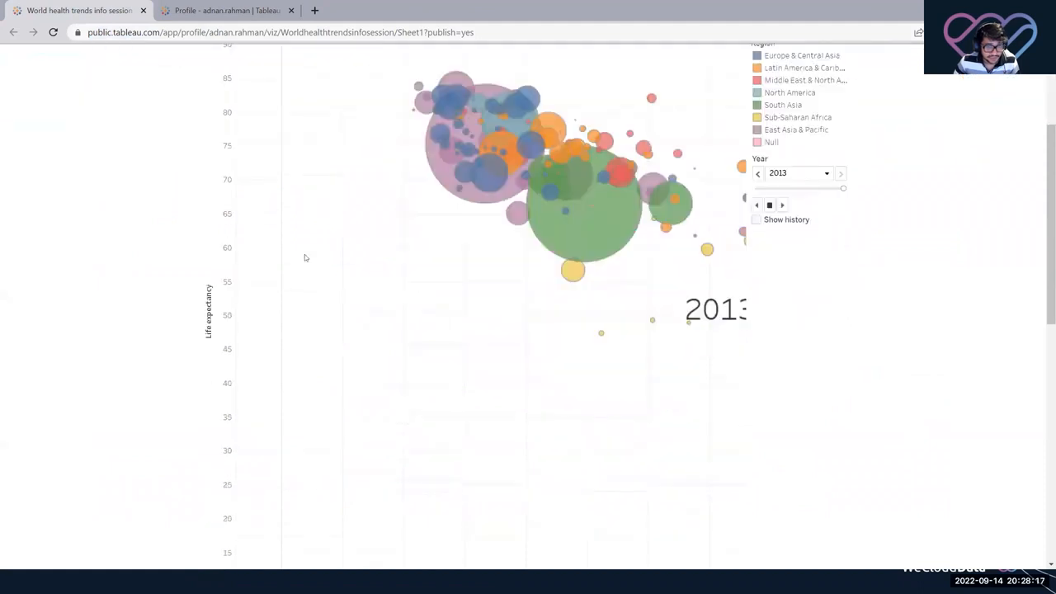
scroll(350, 218, up, 3)
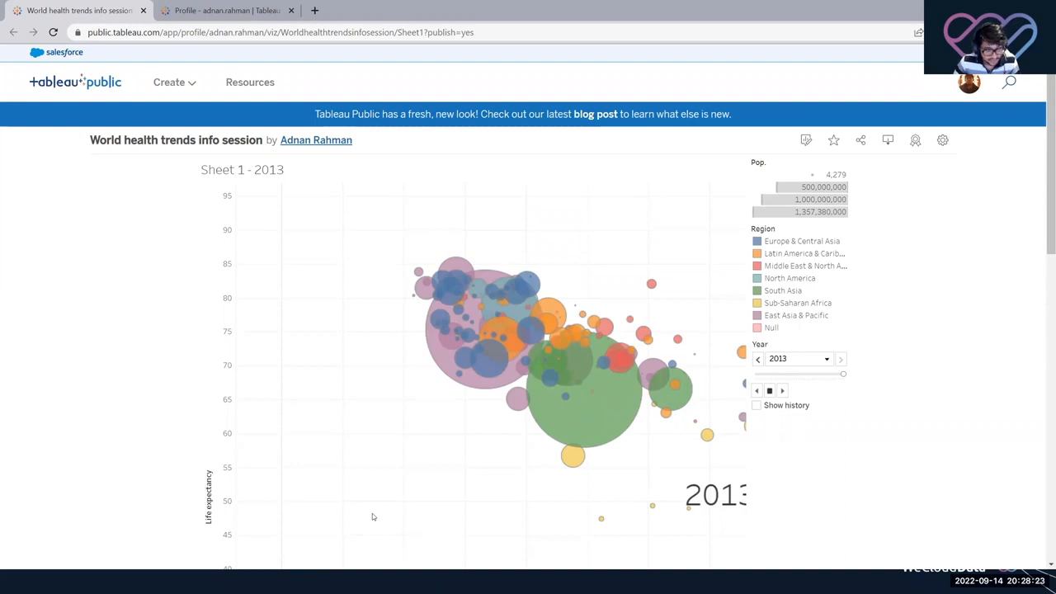
click(783, 391)
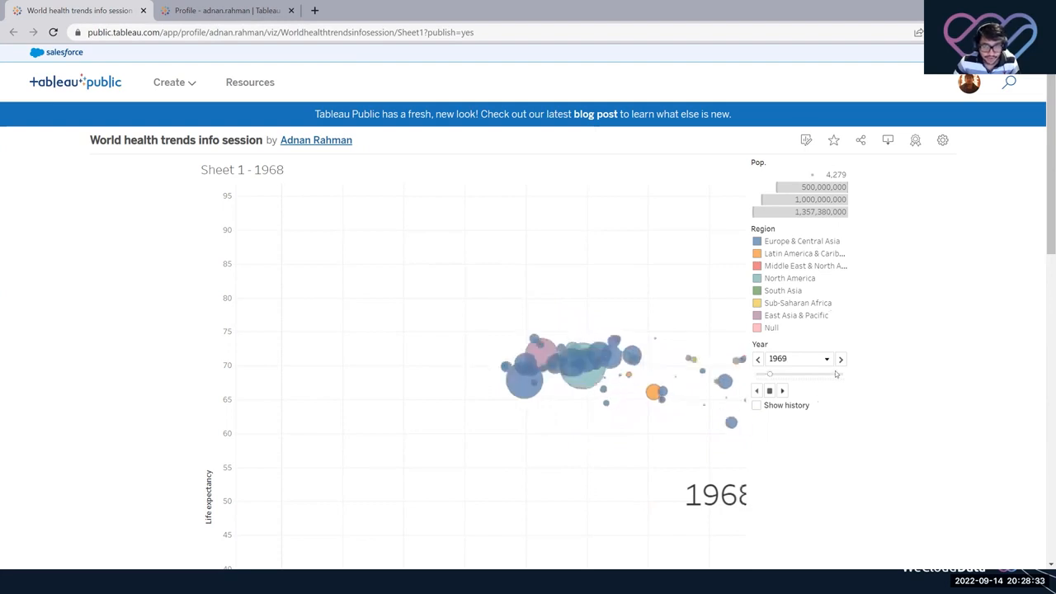
scroll(843, 315, down, 5)
scroll(843, 316, down, 4)
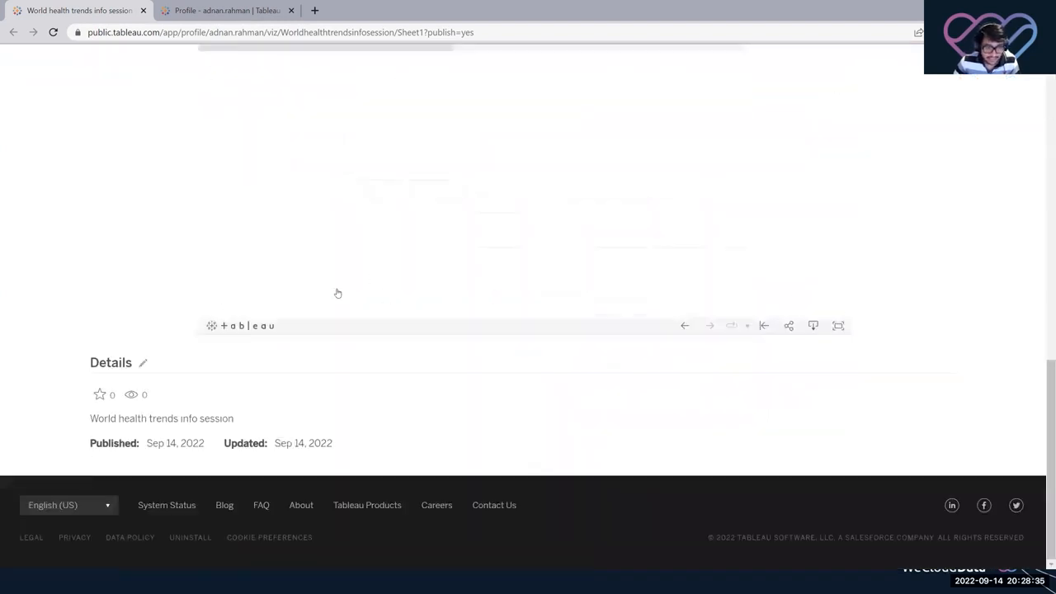
scroll(772, 282, up, 10)
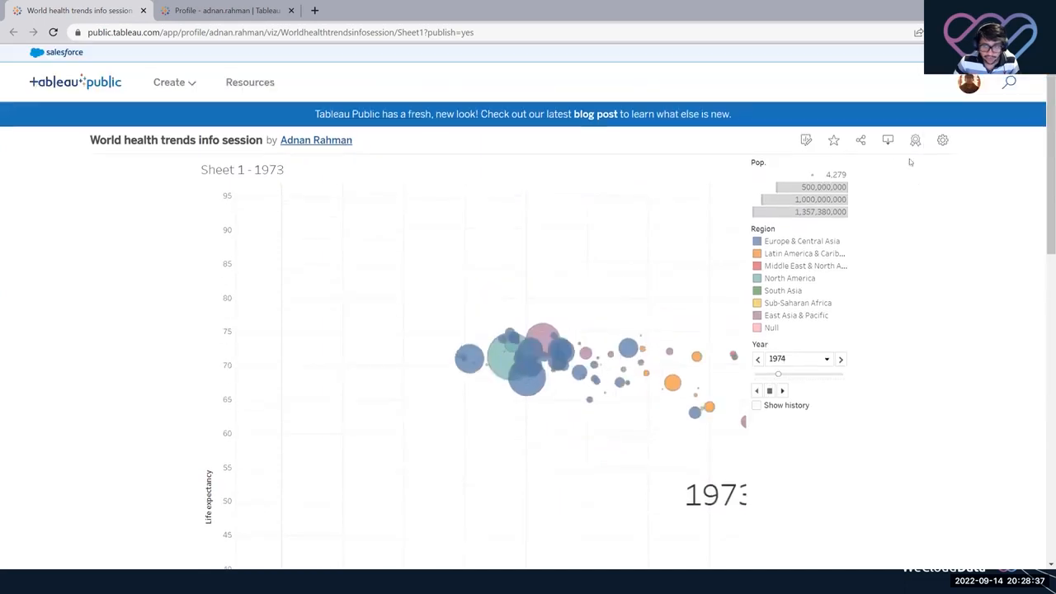
Turn off Show Viz on Profile in the published viz's settings and close the settings.
click(943, 142)
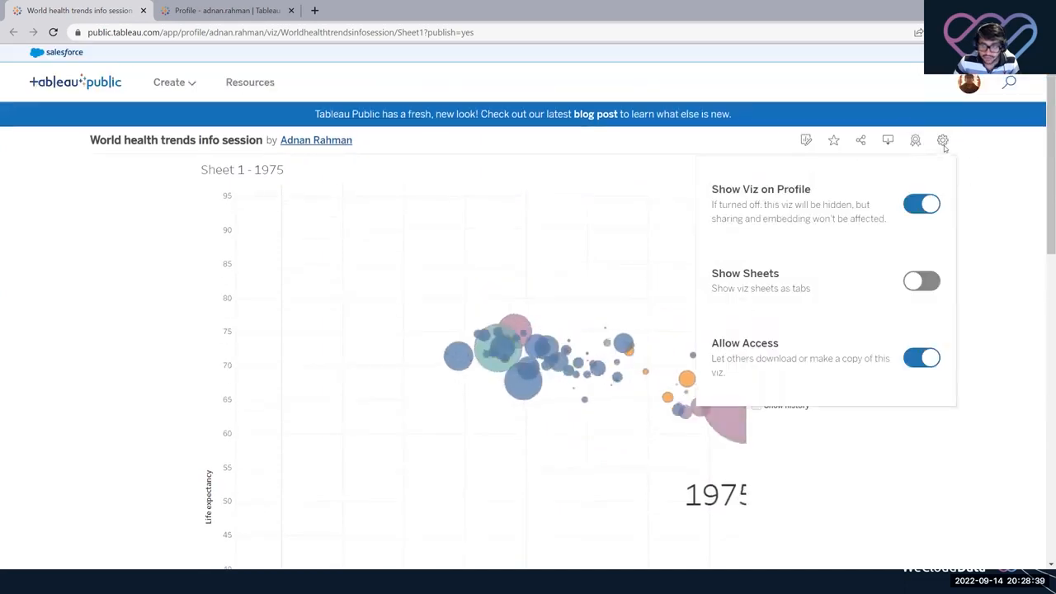
click(920, 213)
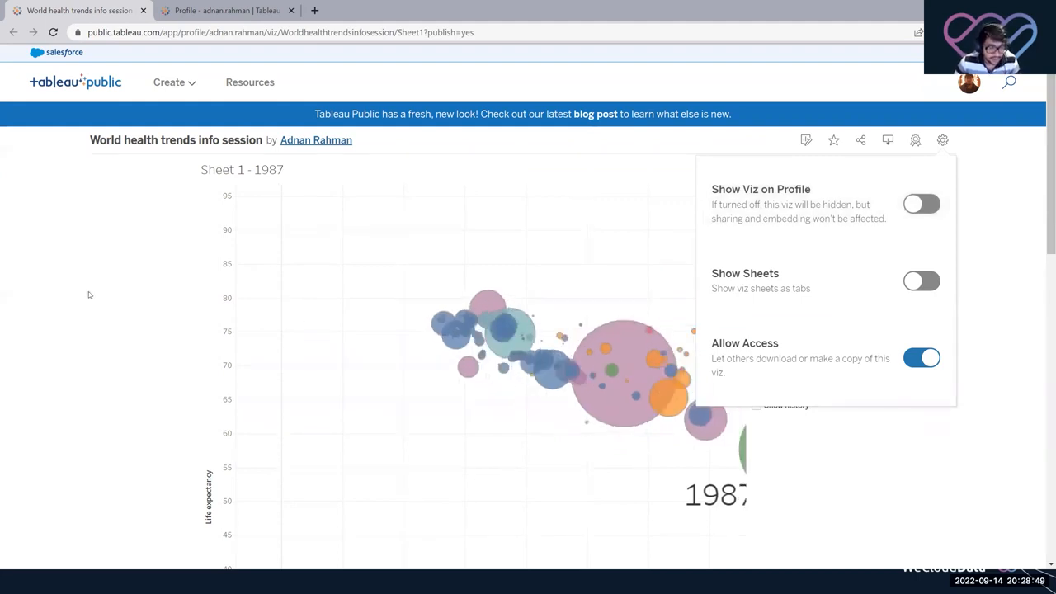
click(142, 295)
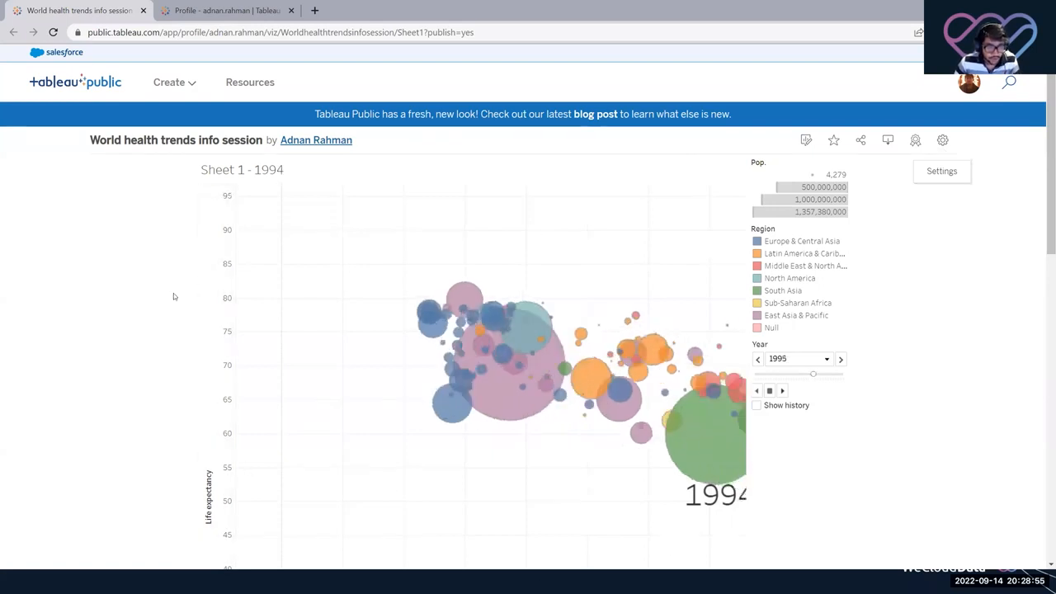
Switch back to the Tableau Public desktop workbook and review the command for opening workbooks from Tableau Public.
key(alt+Tab)
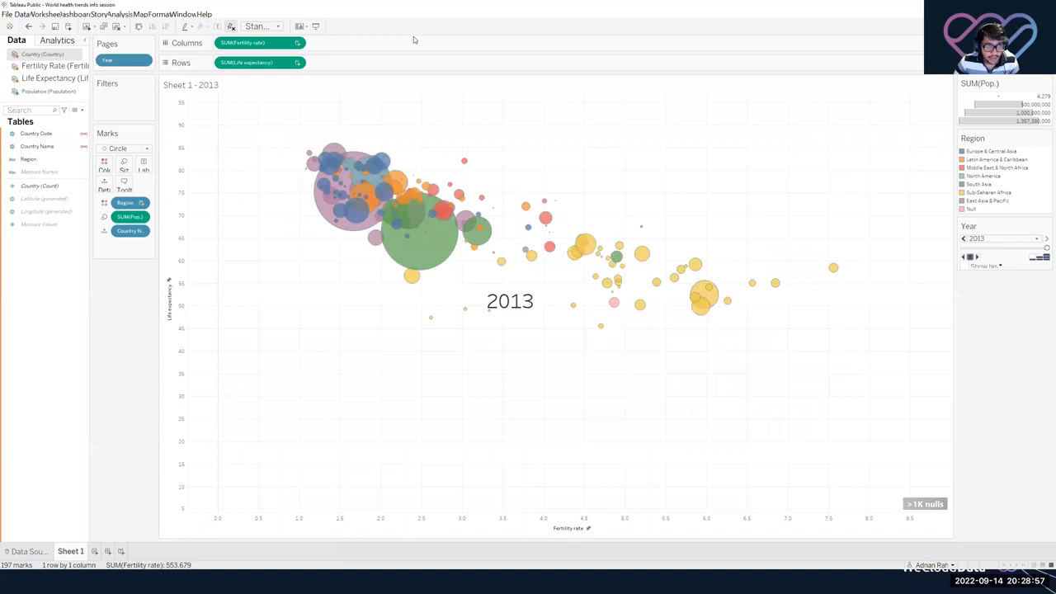
click(7, 15)
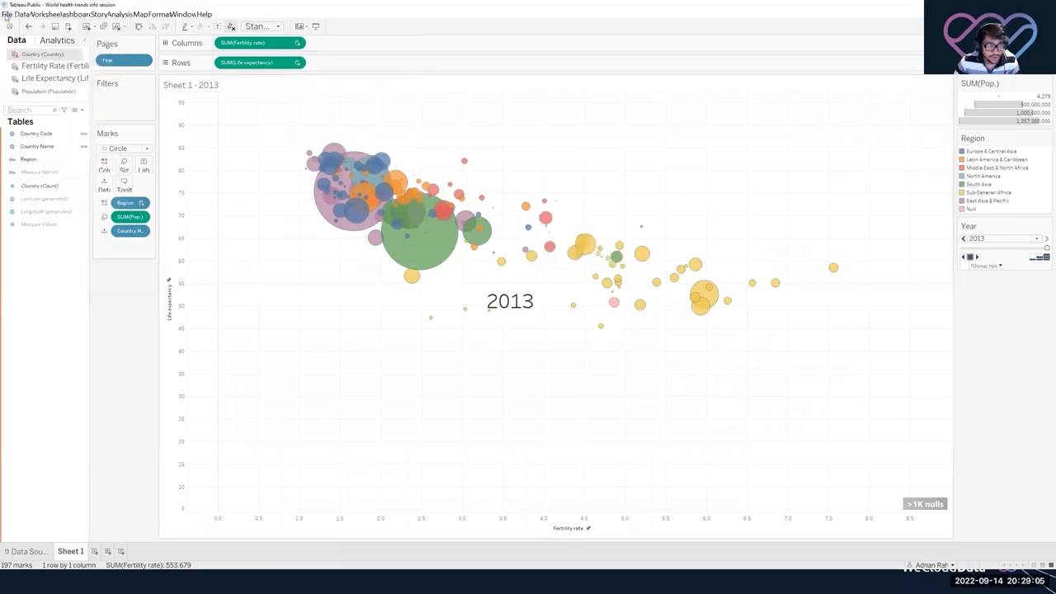
click(7, 15)
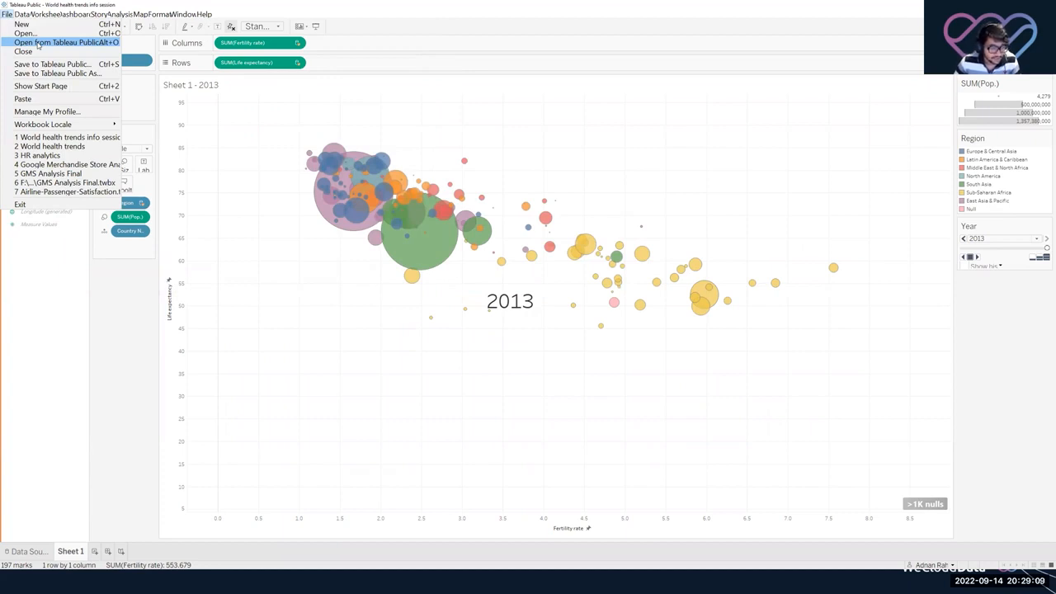
click(322, 370)
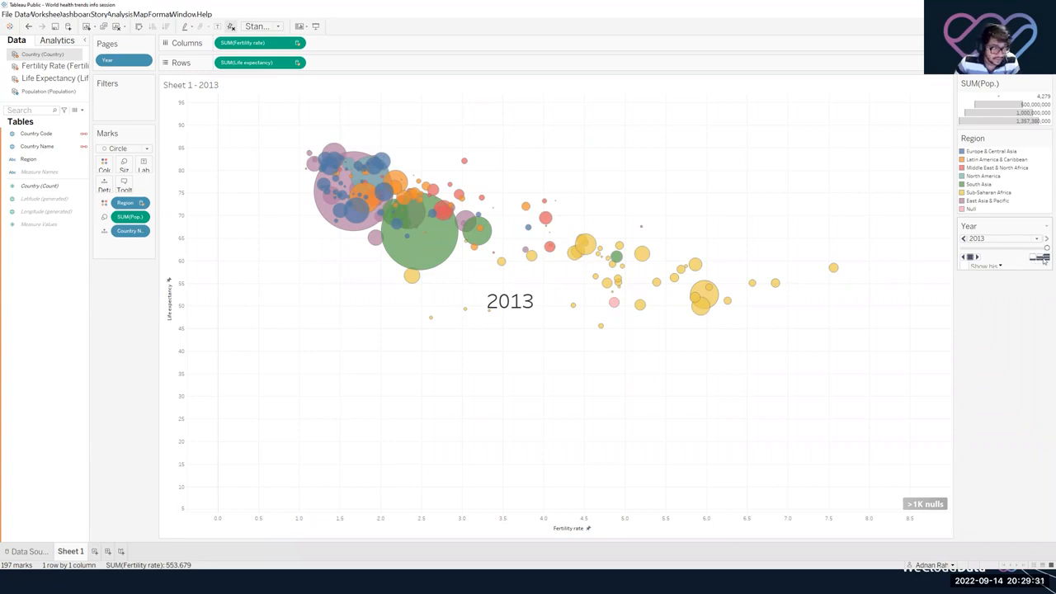
Play the Year pages through 2013 and open the workbook's animation settings.
click(978, 257)
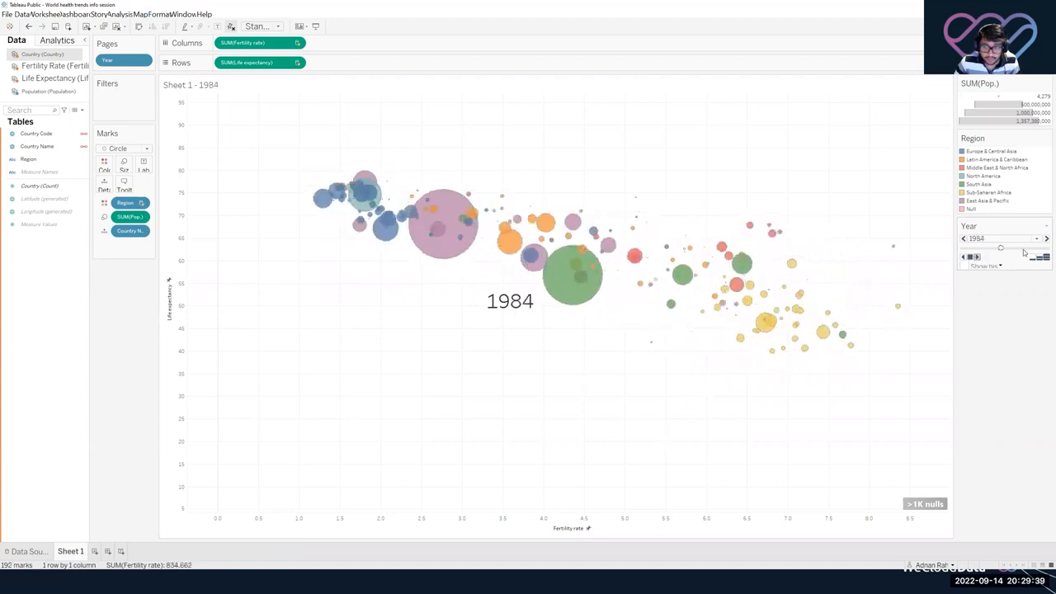
click(158, 14)
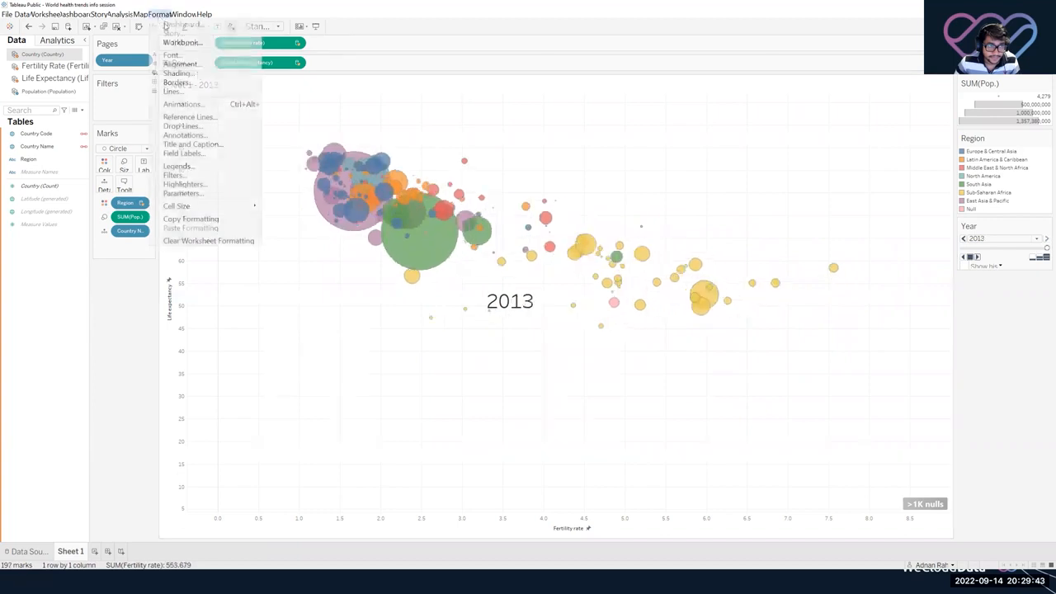
click(184, 104)
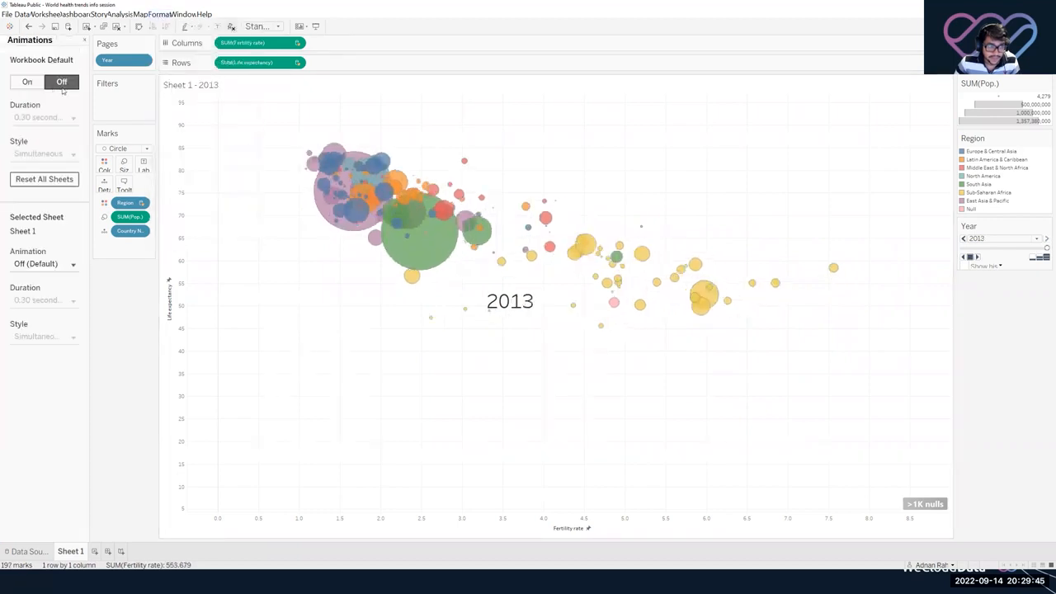